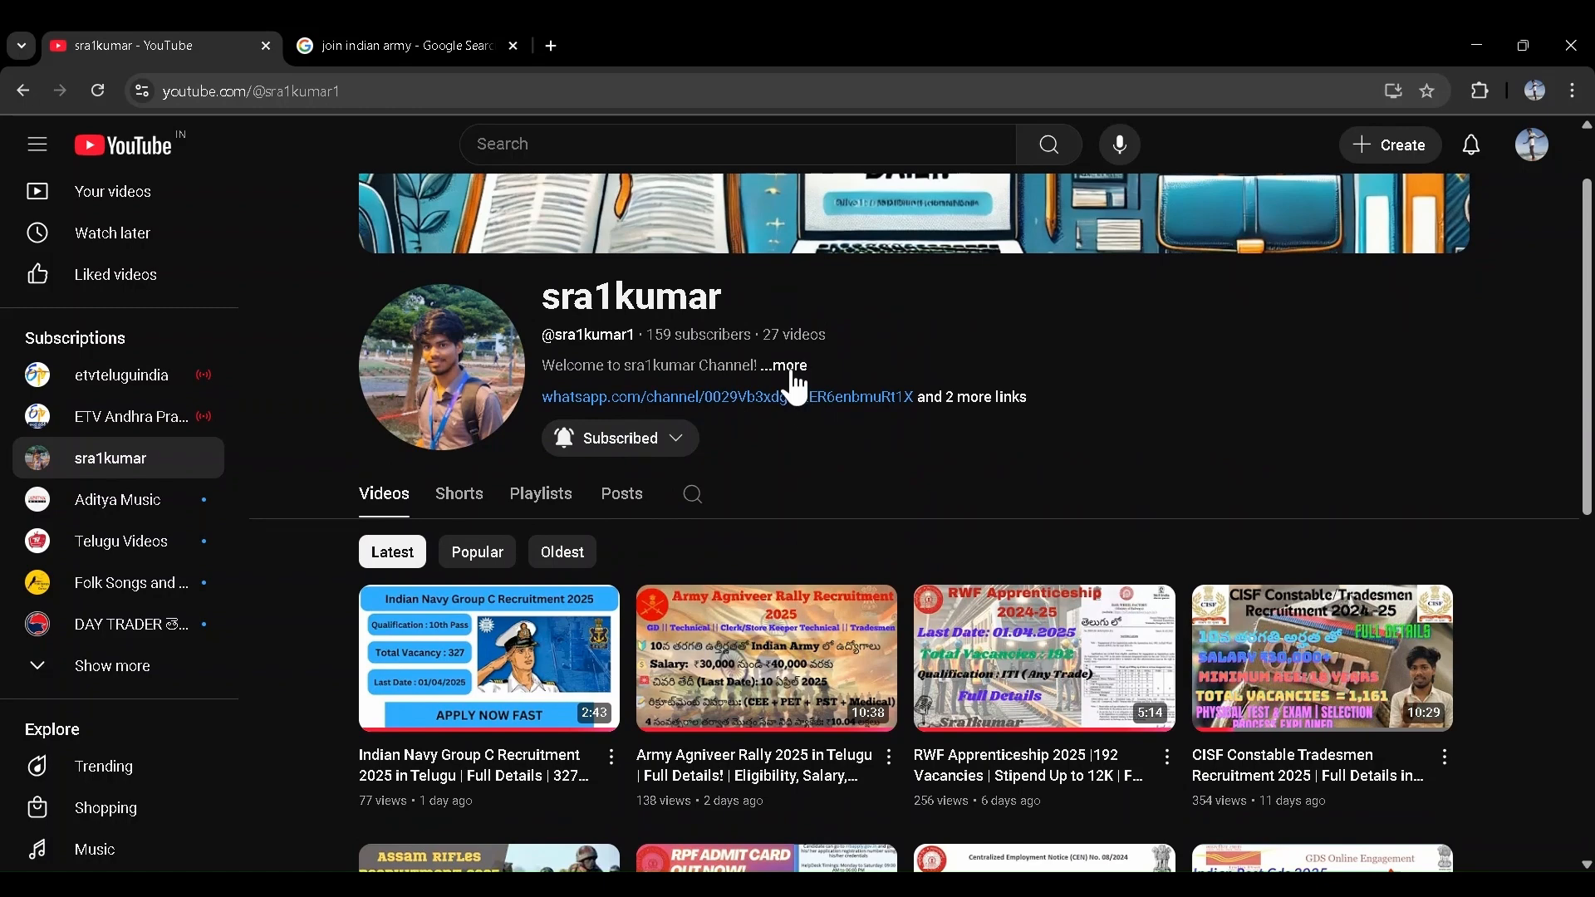
# - Read the channel's full About description, close it, and browse the uploaded videos grid
pyautogui.click(787, 368)
pyautogui.scroll(-5, 747, 598)
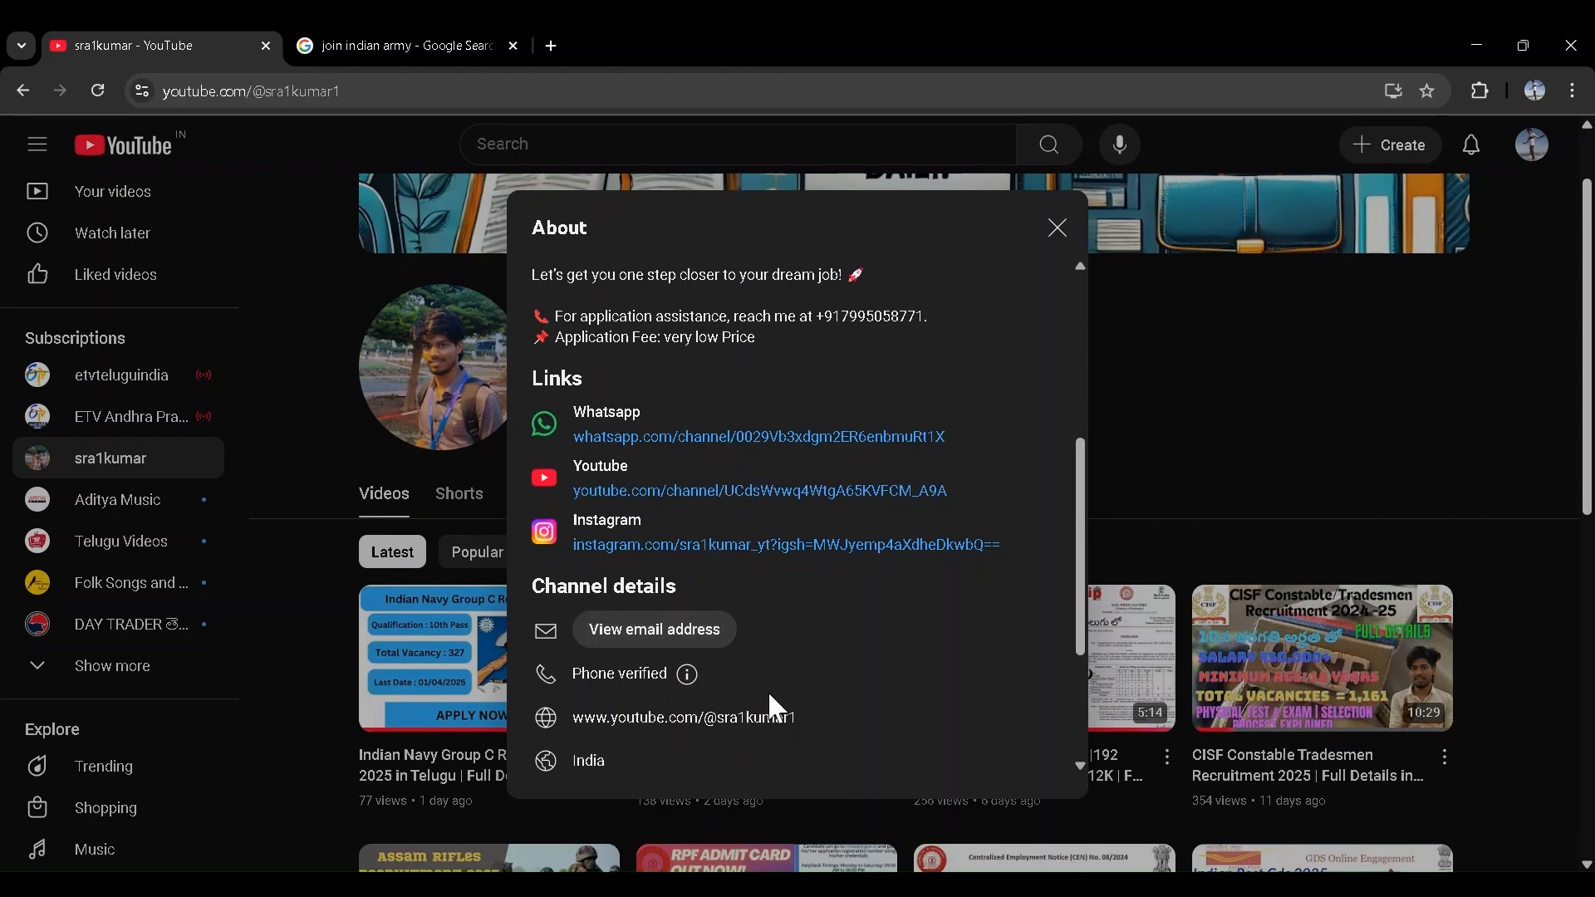
pyautogui.scroll(-3, 754, 698)
pyautogui.scroll(10, 754, 698)
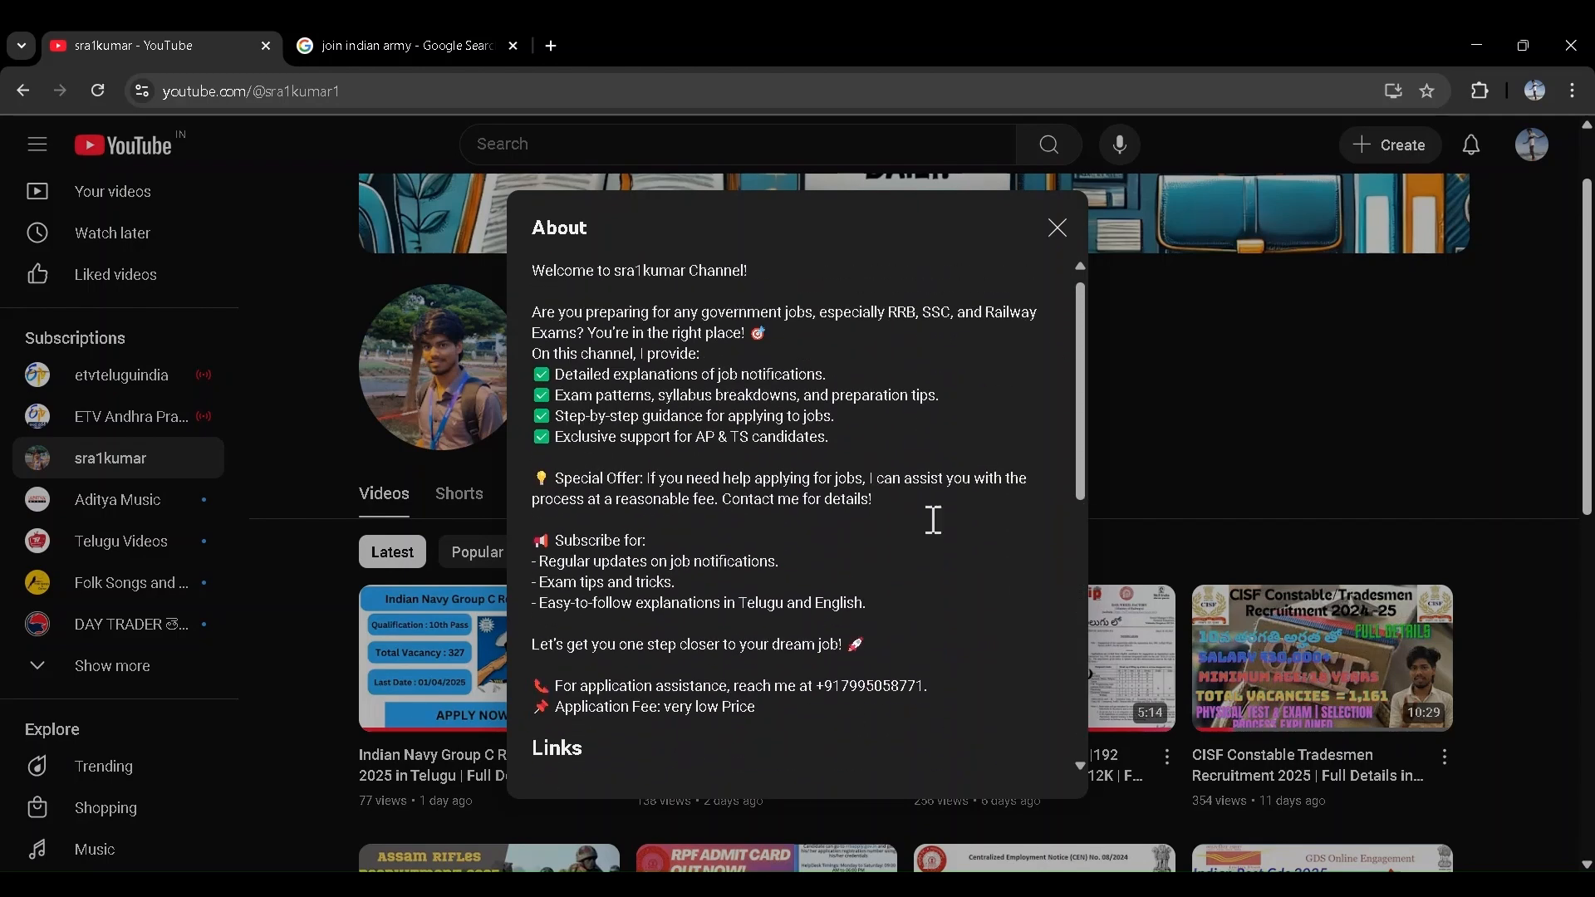
pyautogui.click(1057, 229)
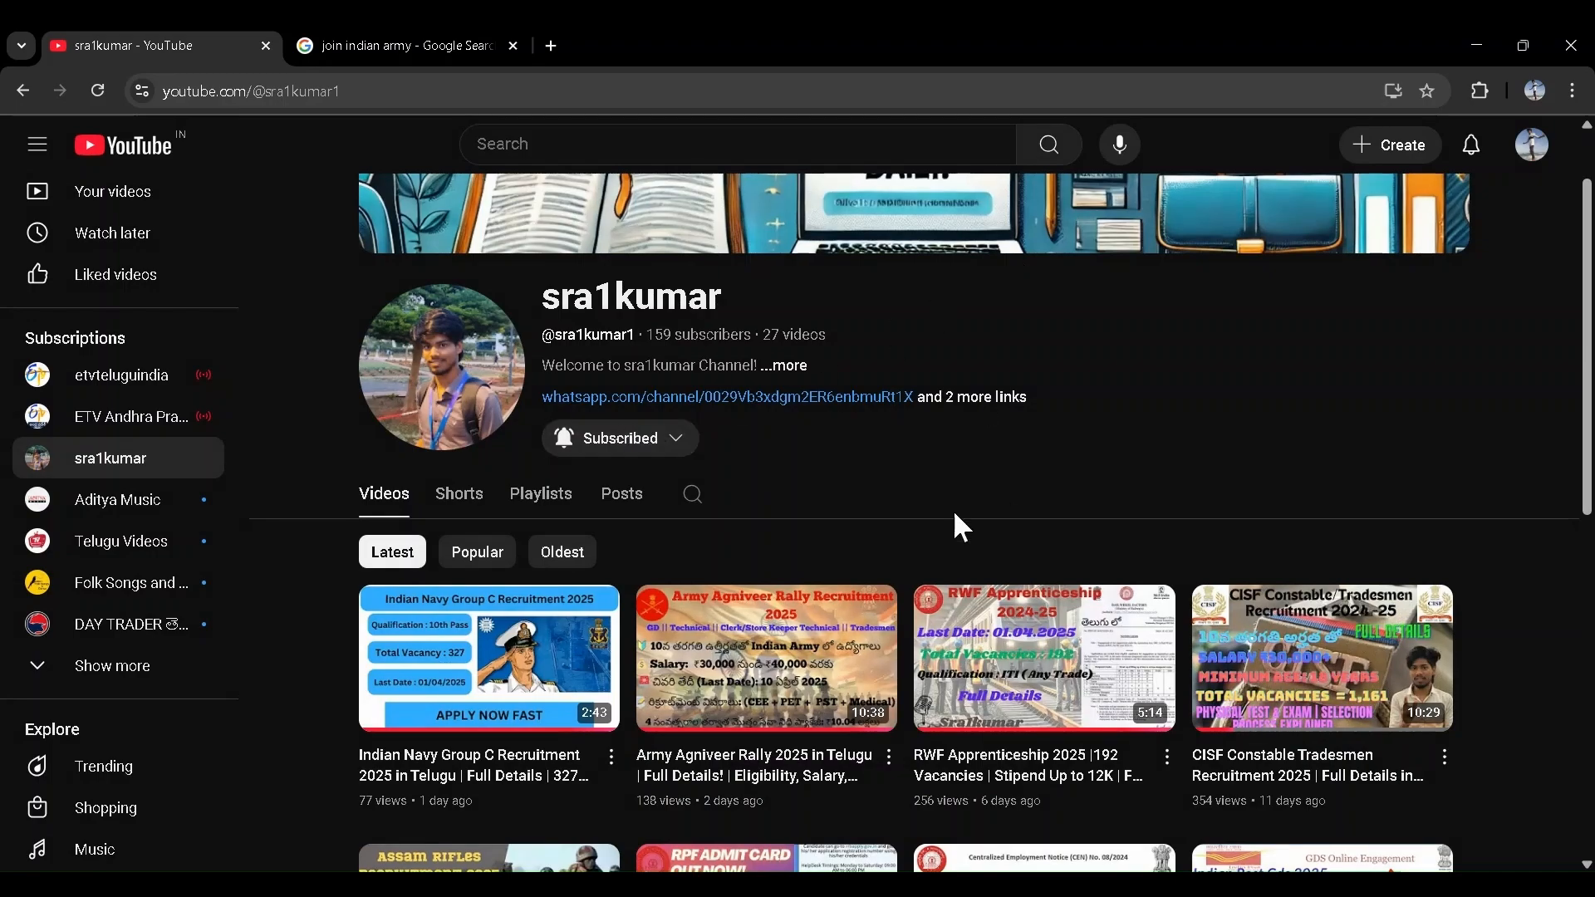
pyautogui.scroll(-7, 954, 516)
pyautogui.scroll(4, 904, 490)
pyautogui.scroll(-1, 904, 498)
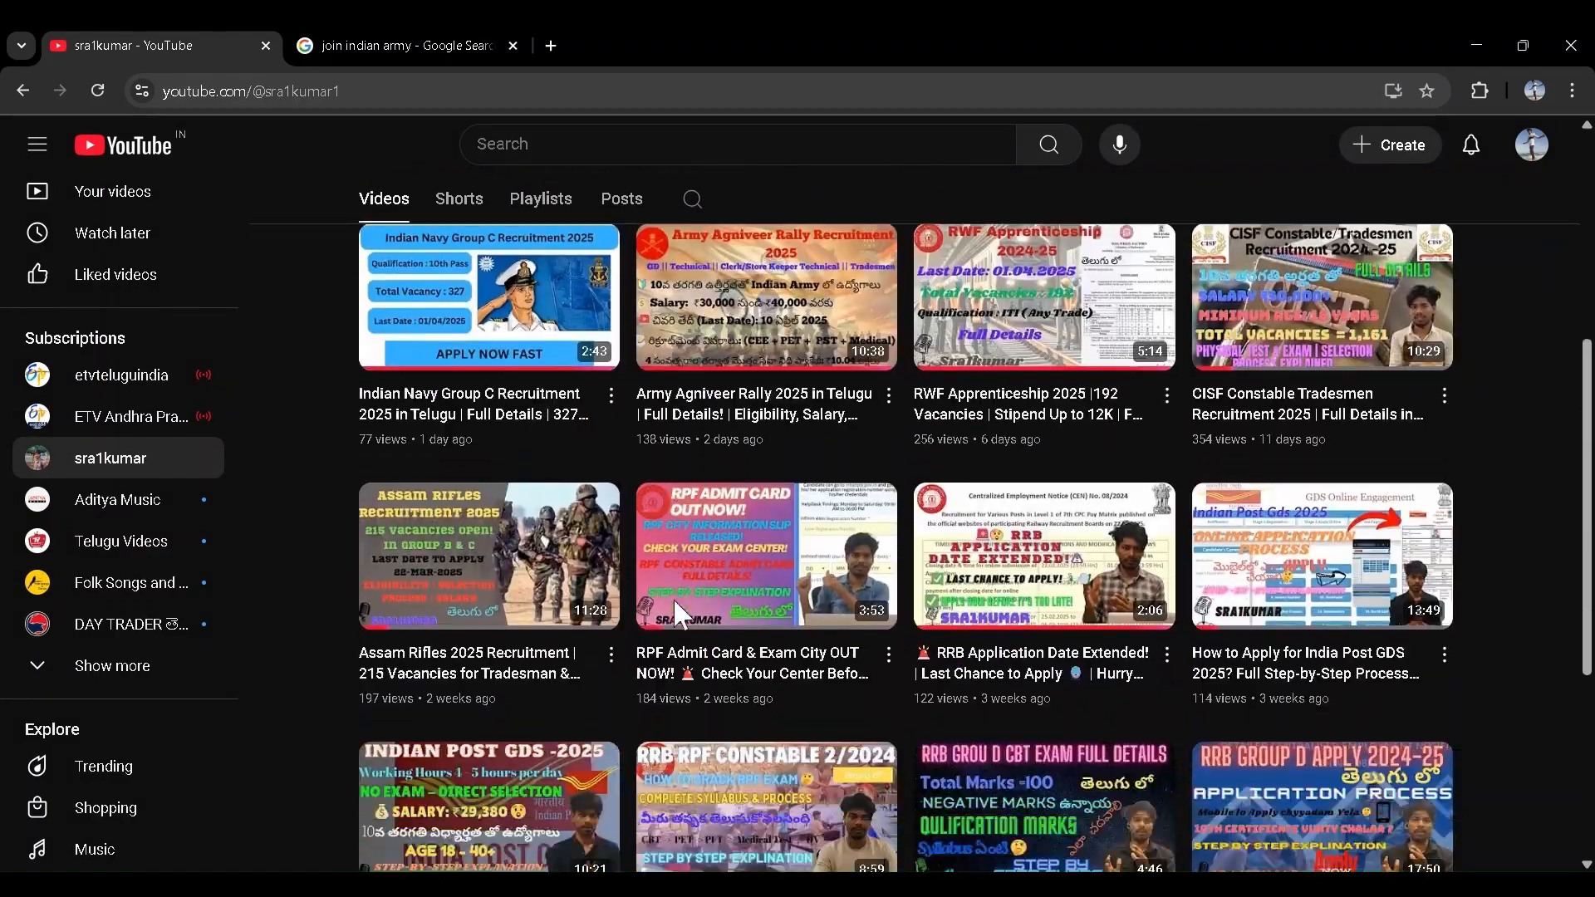
# - Return to the 'join indian army' Google results and dismiss the search suggestions
pyautogui.click(391, 42)
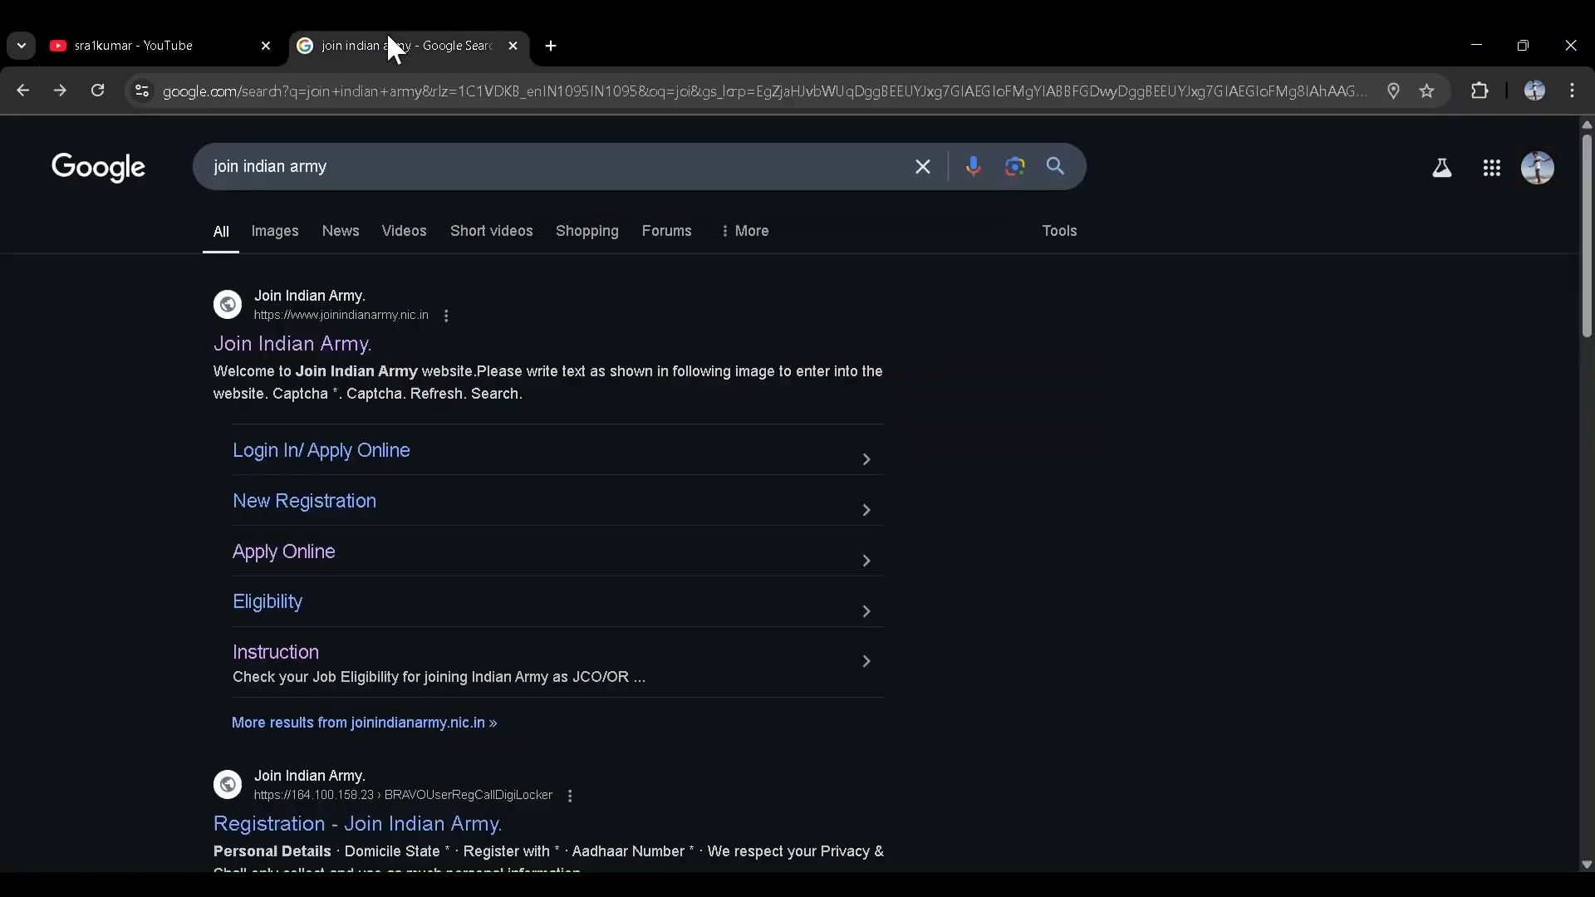
pyautogui.click(412, 163)
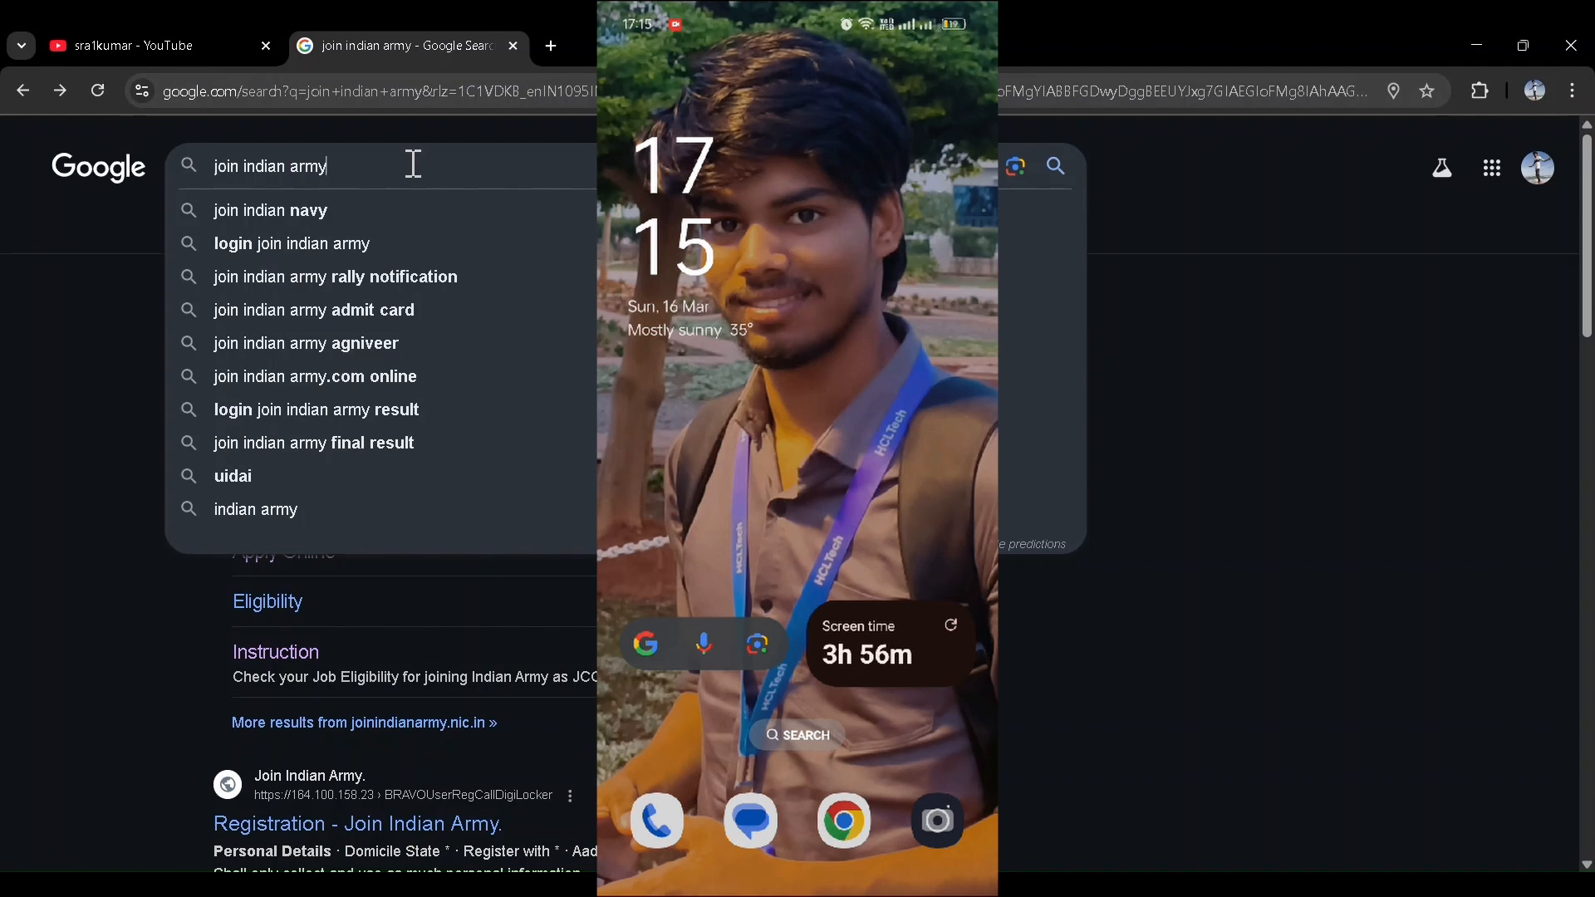
pyautogui.click(59, 473)
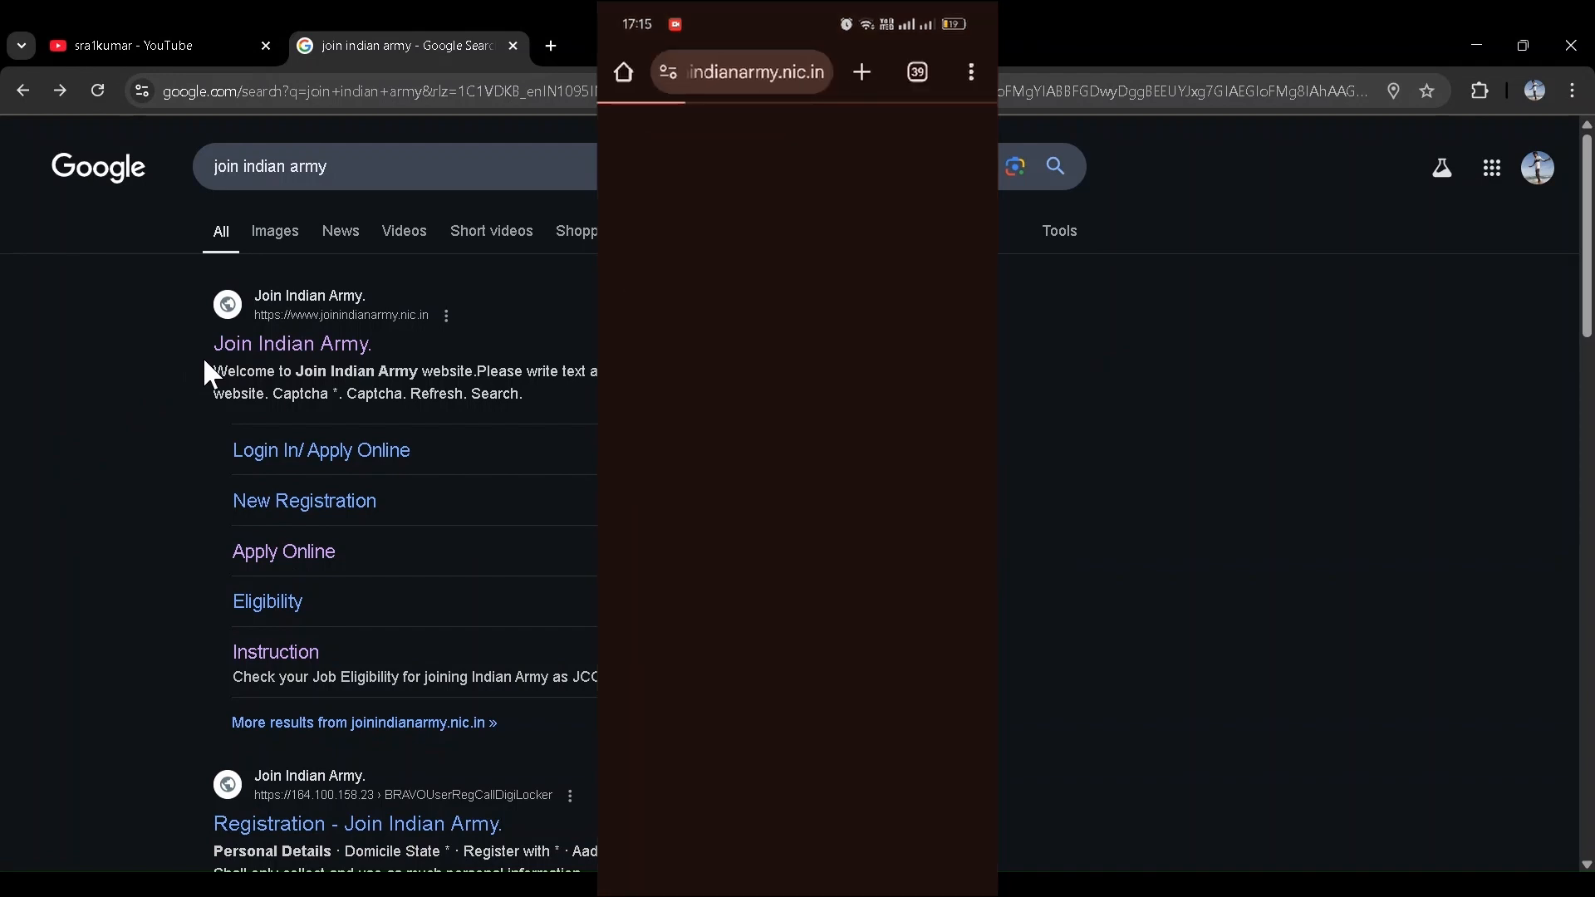
# - Open joinindianarmy.nic.in and enter the displayed captcha characters to reach the home page
pyautogui.click(293, 342)
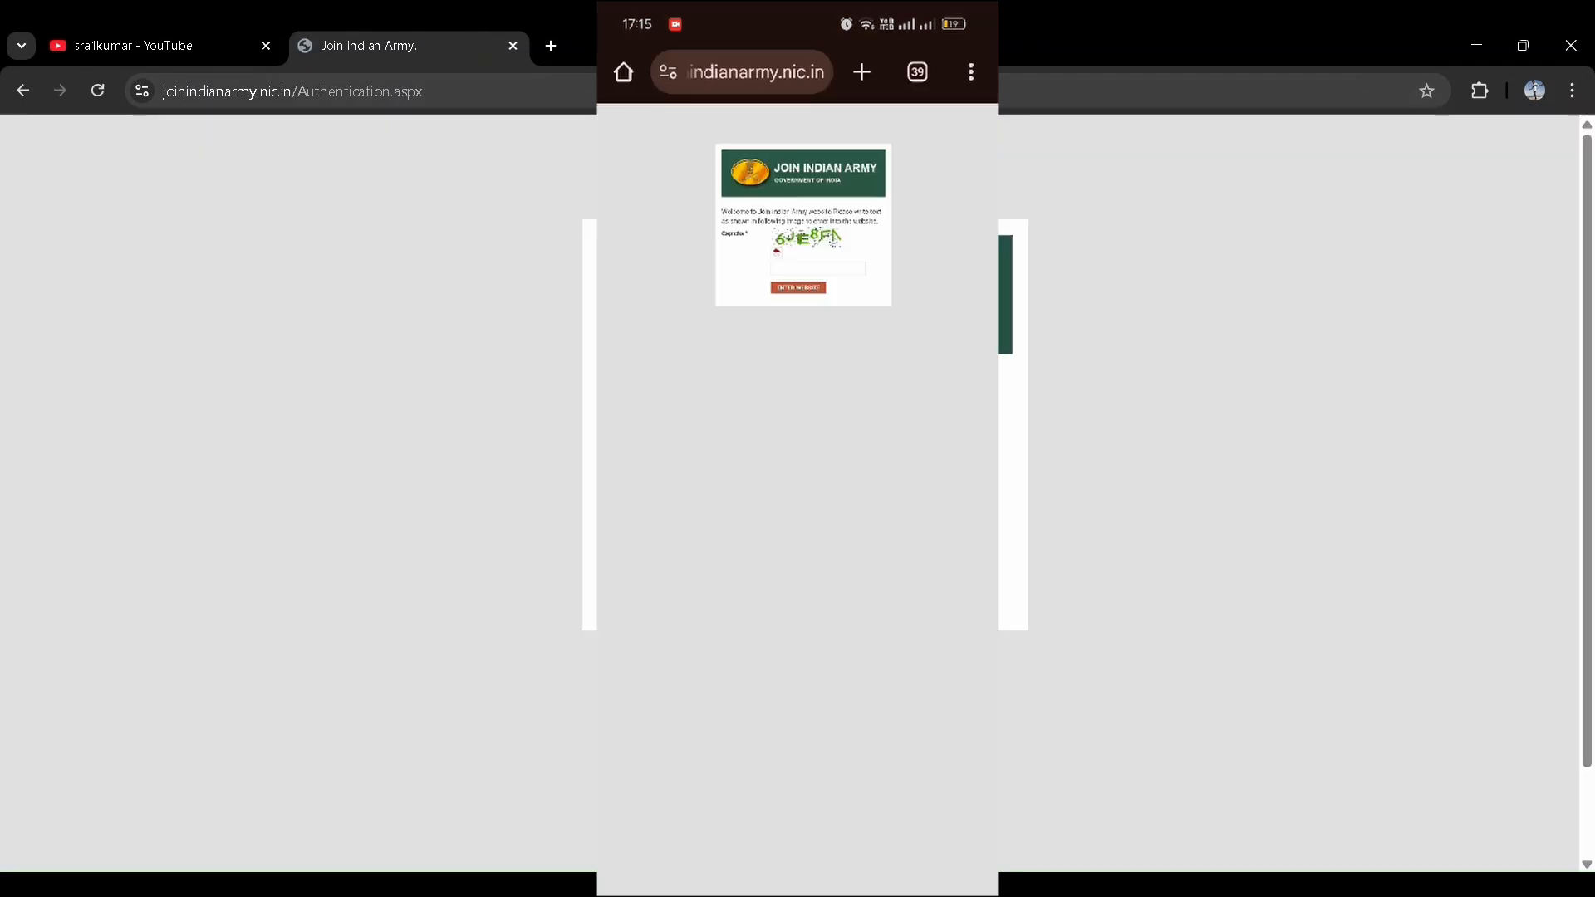
pyautogui.scroll(-1, 789, 494)
pyautogui.scroll(1, 789, 494)
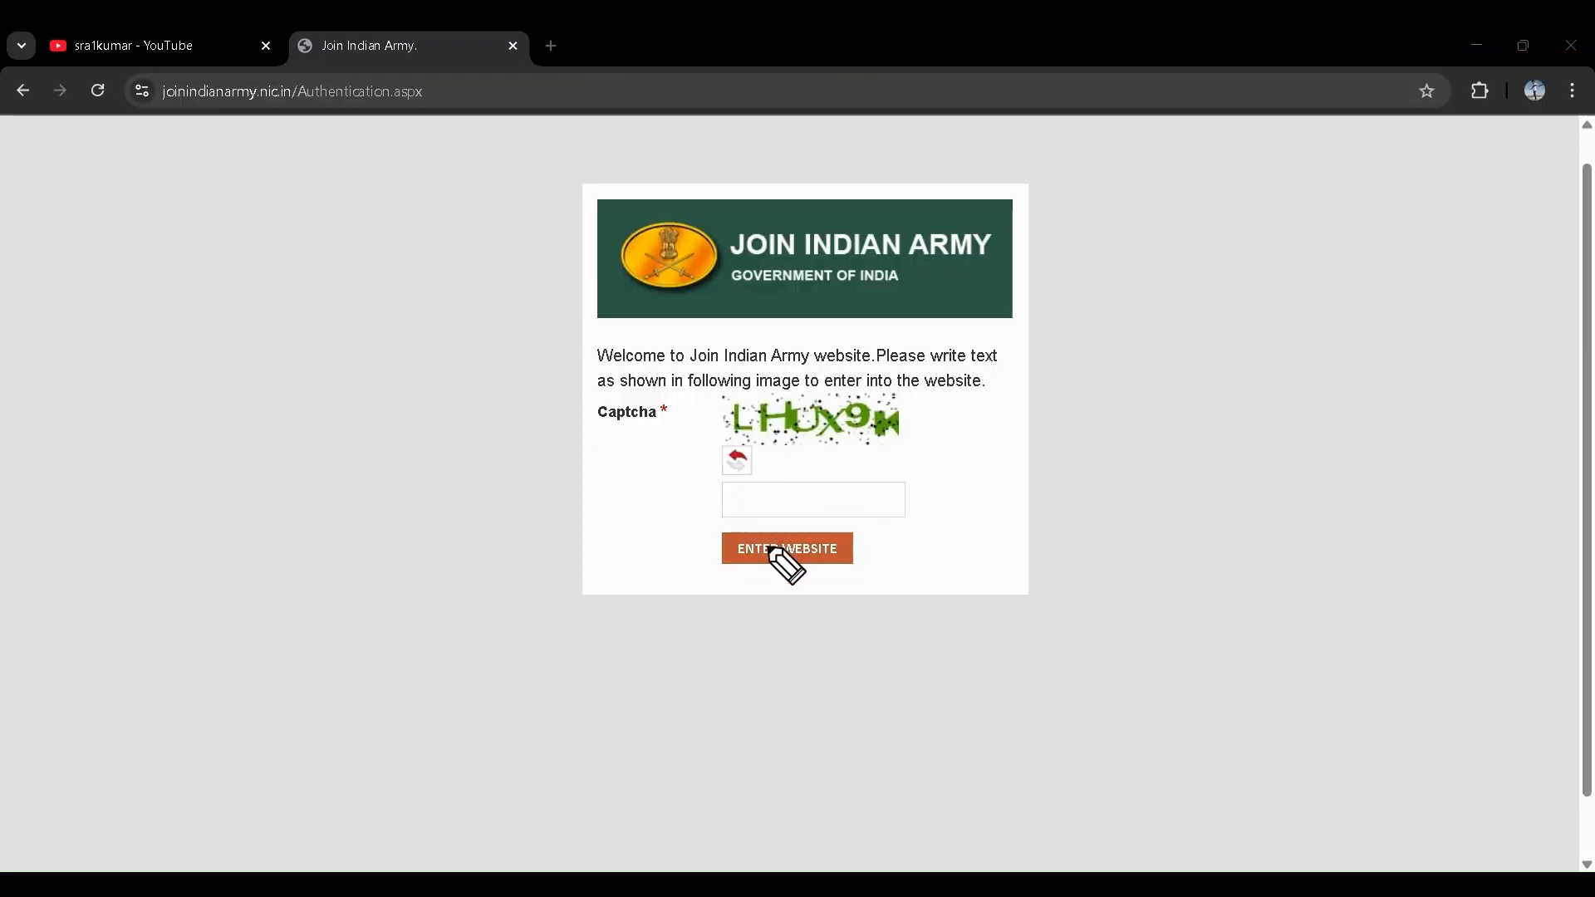
pyautogui.click(766, 497)
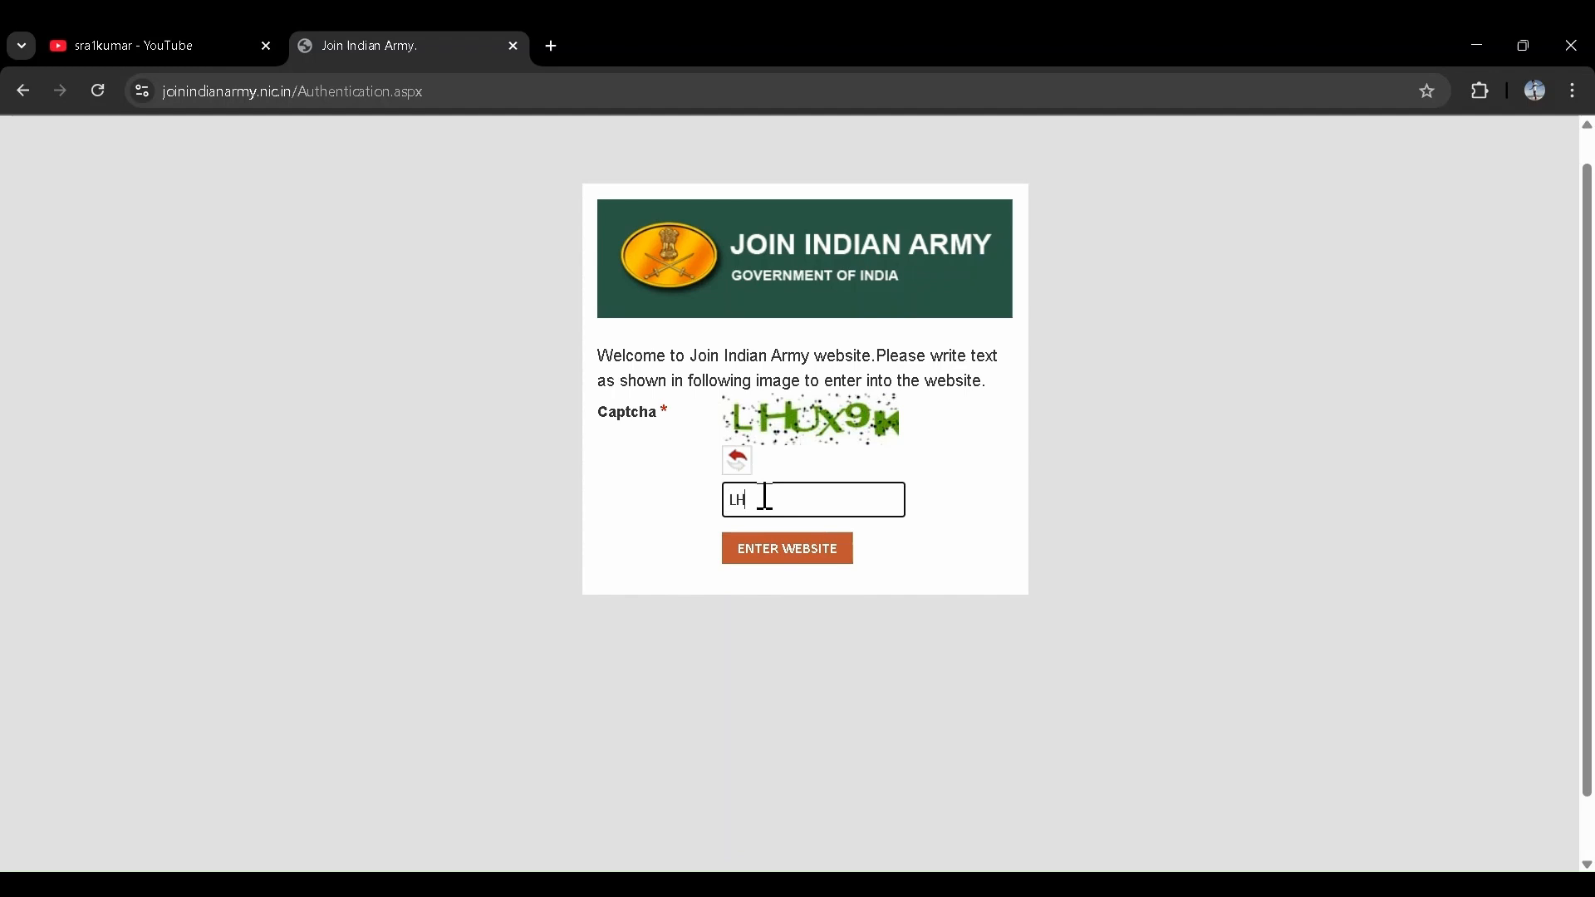
pyautogui.write('LH')
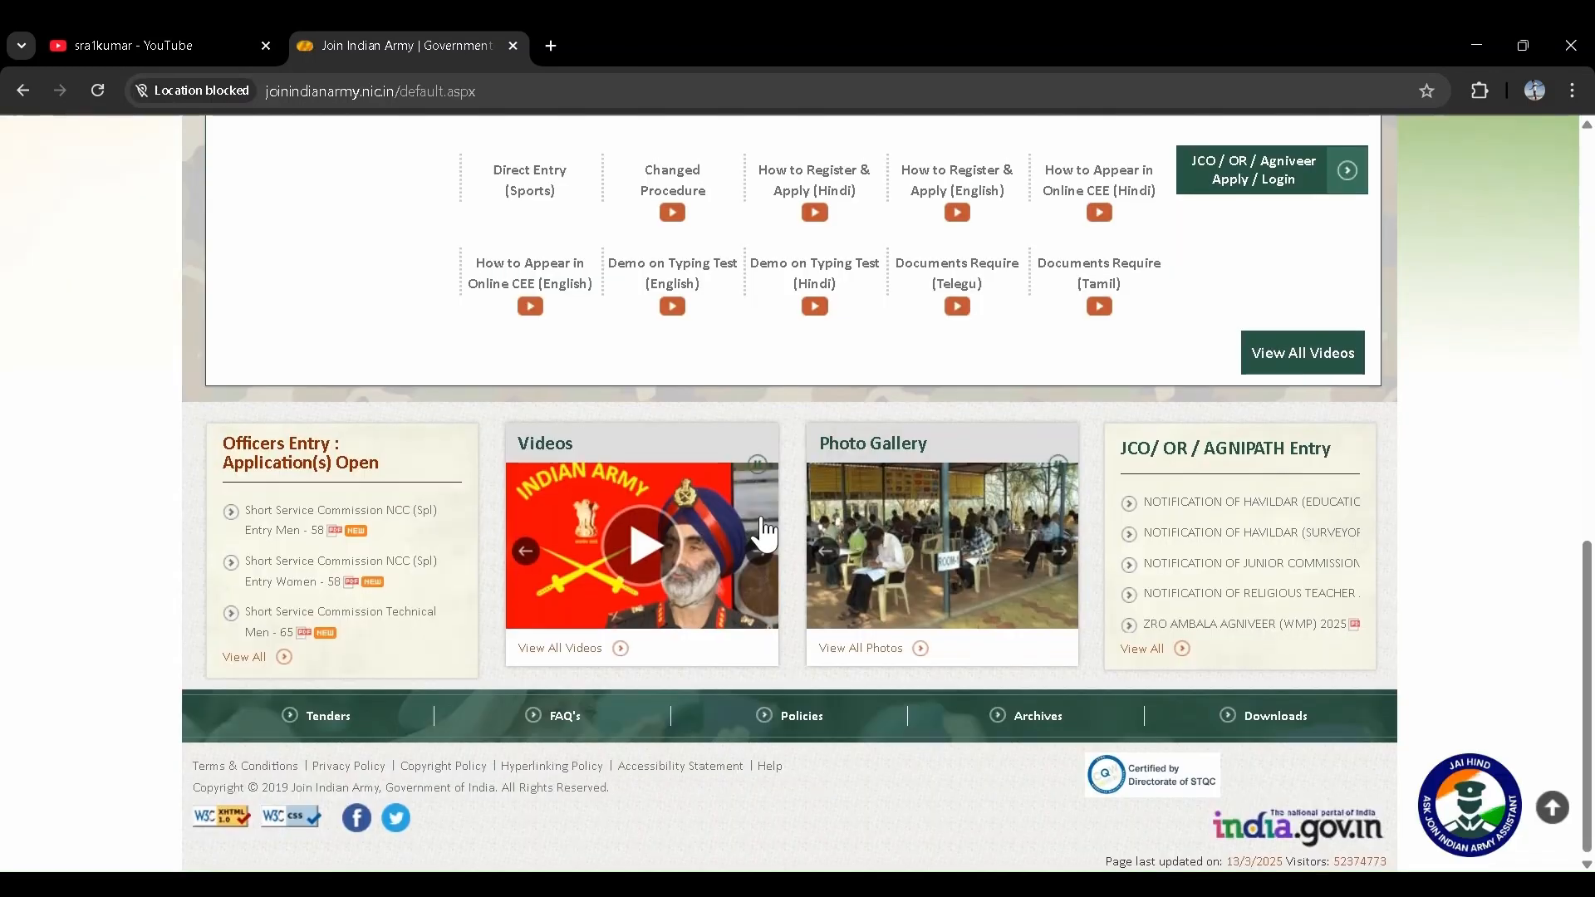
pyautogui.scroll(15, 760, 513)
# - Open 'JCO / OR / Agniveer Apply / Login' and review the registration document checklist
pyautogui.scroll(-15, 761, 520)
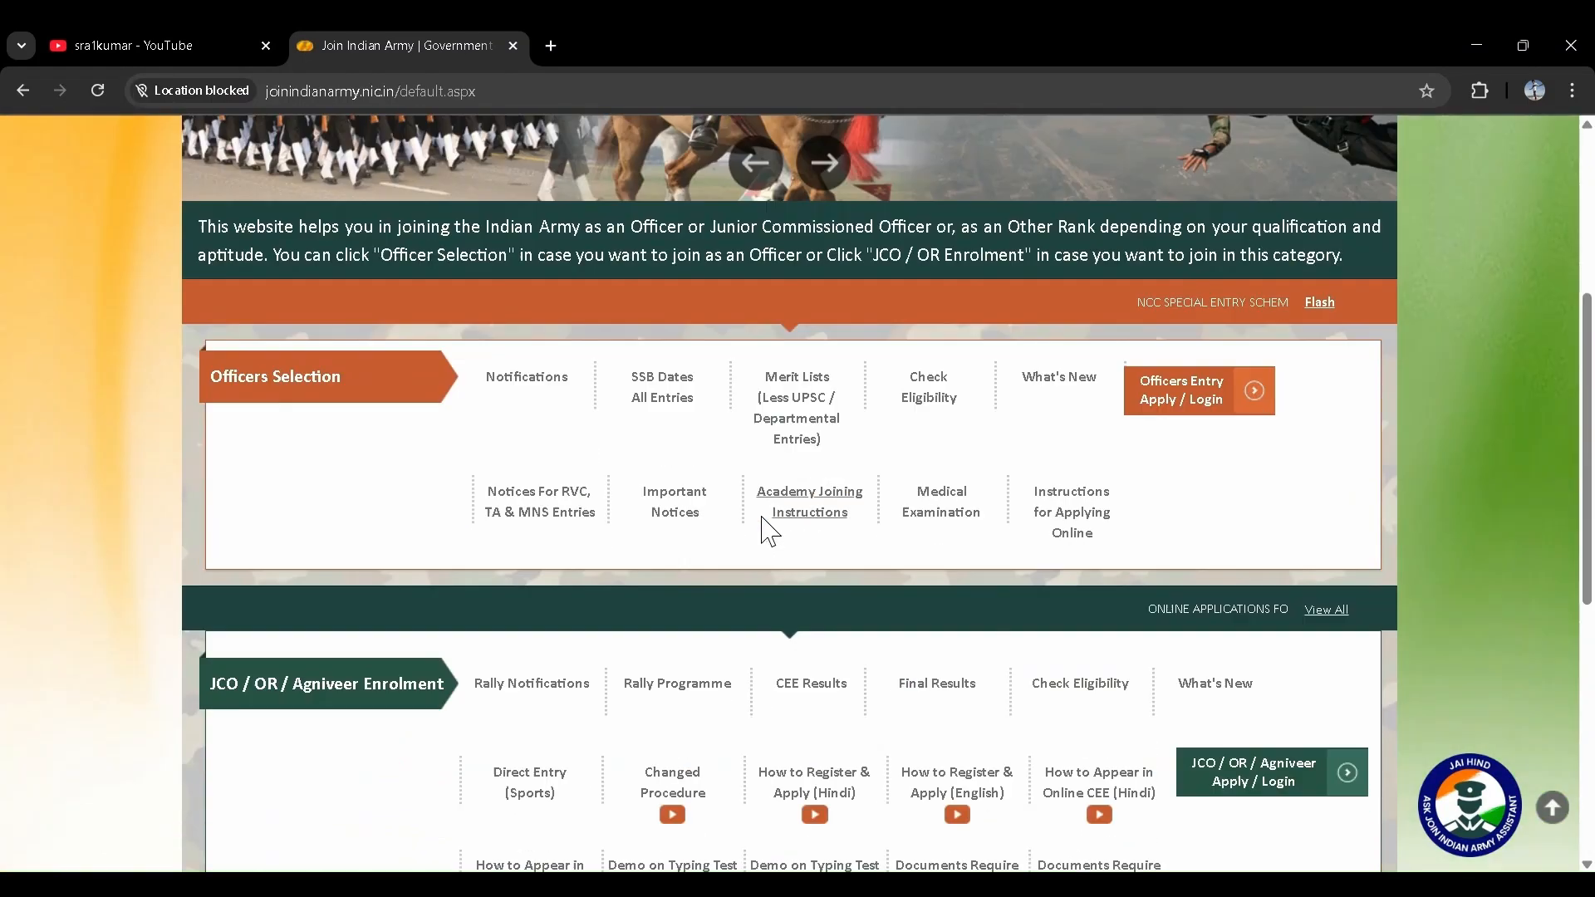
pyautogui.scroll(5, 763, 532)
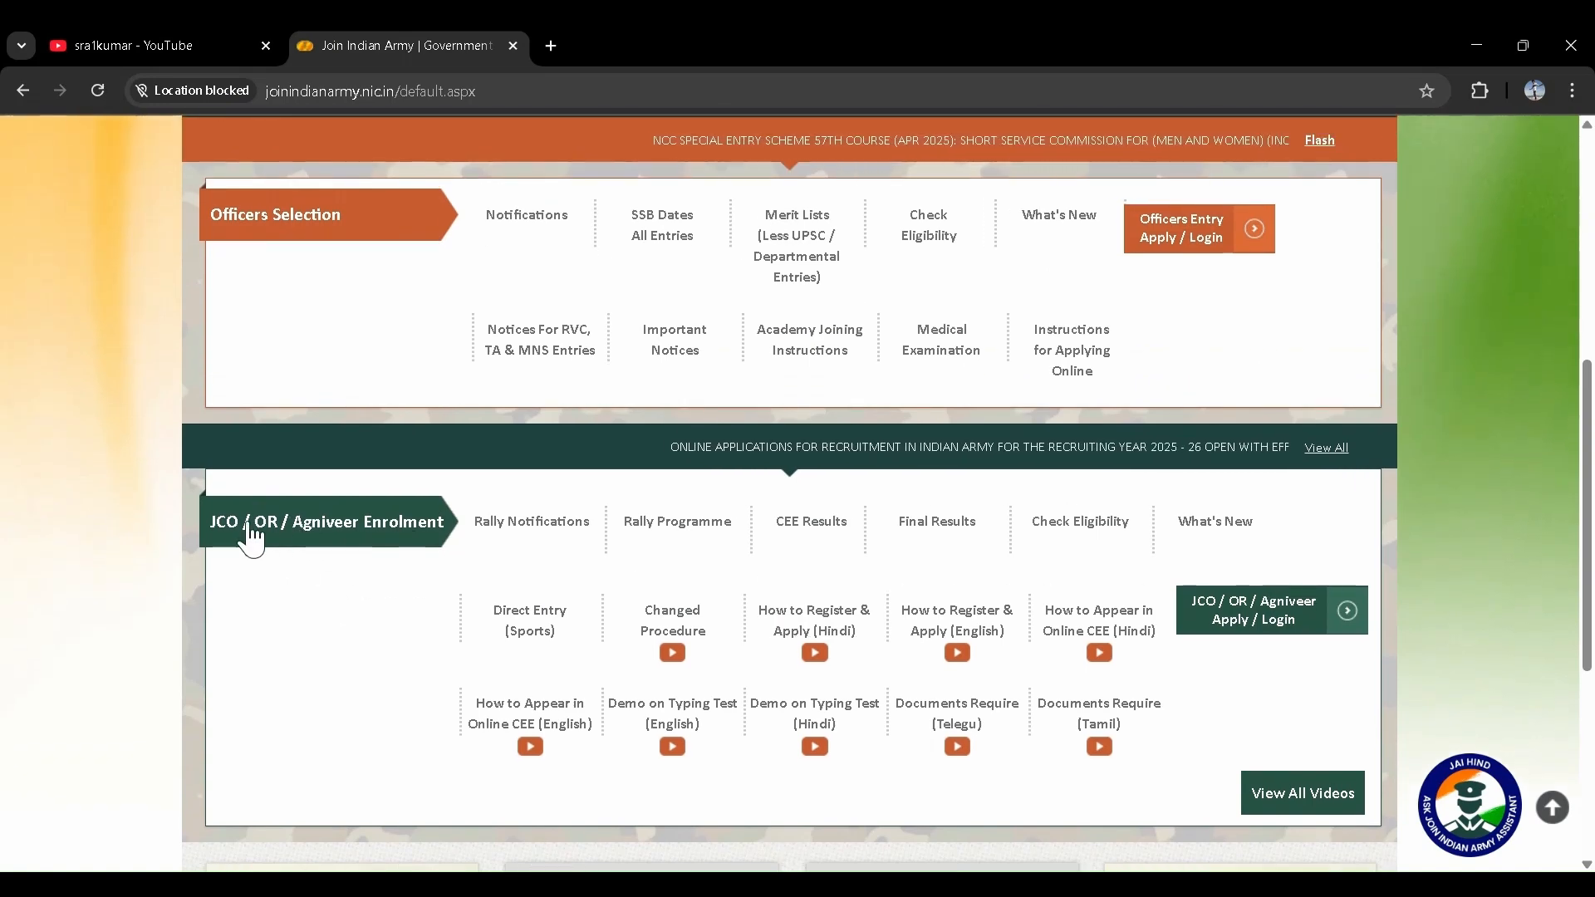
pyautogui.scroll(-3, 688, 611)
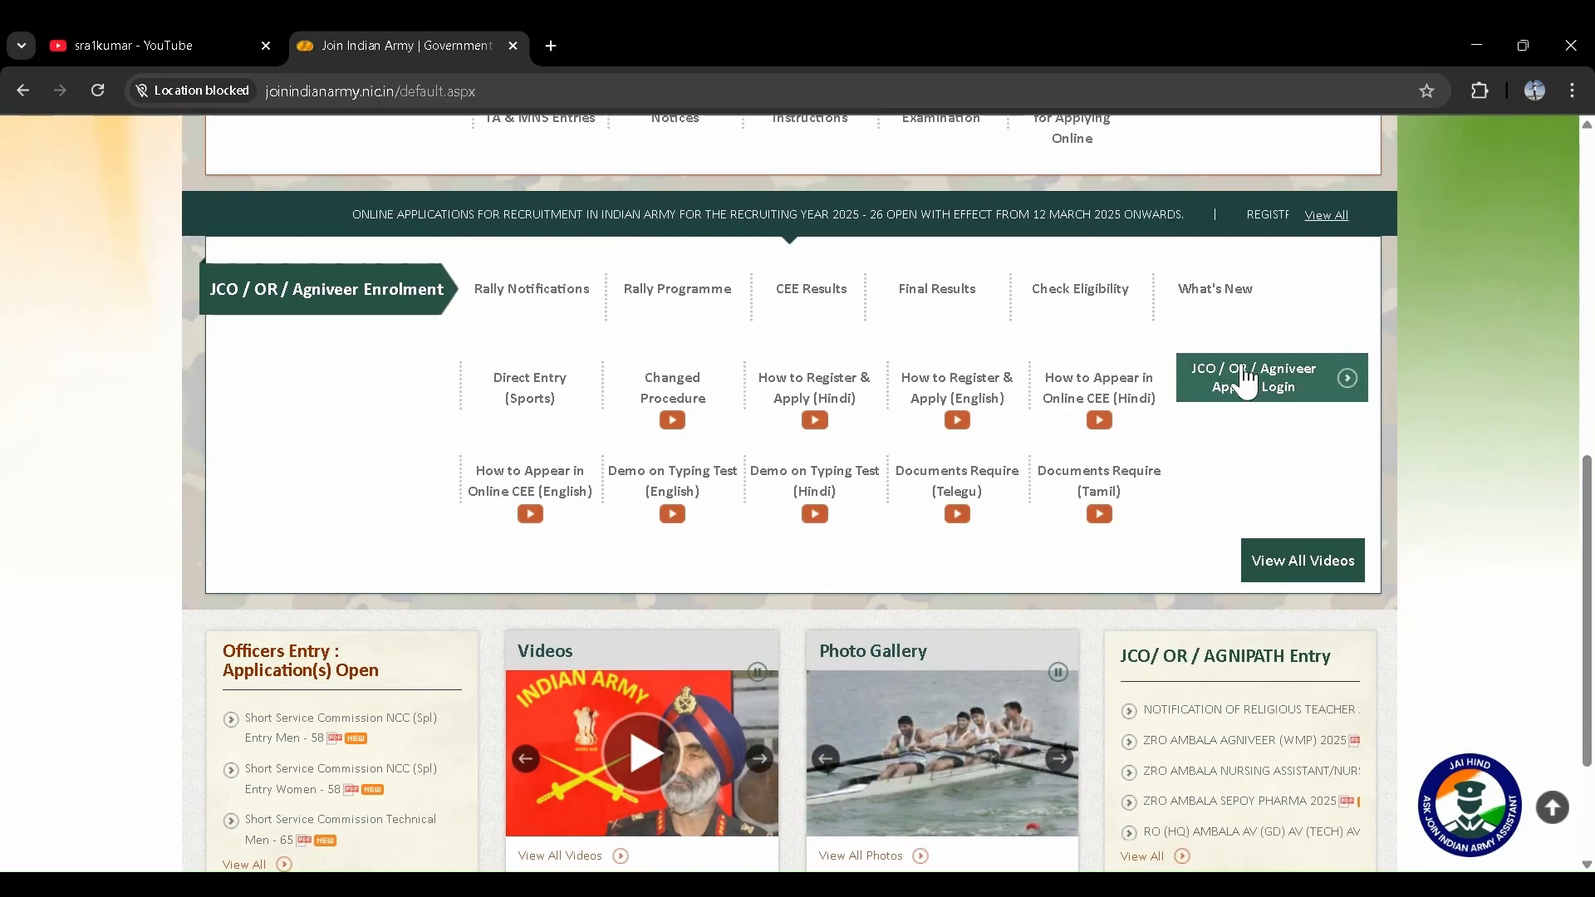
pyautogui.click(1255, 387)
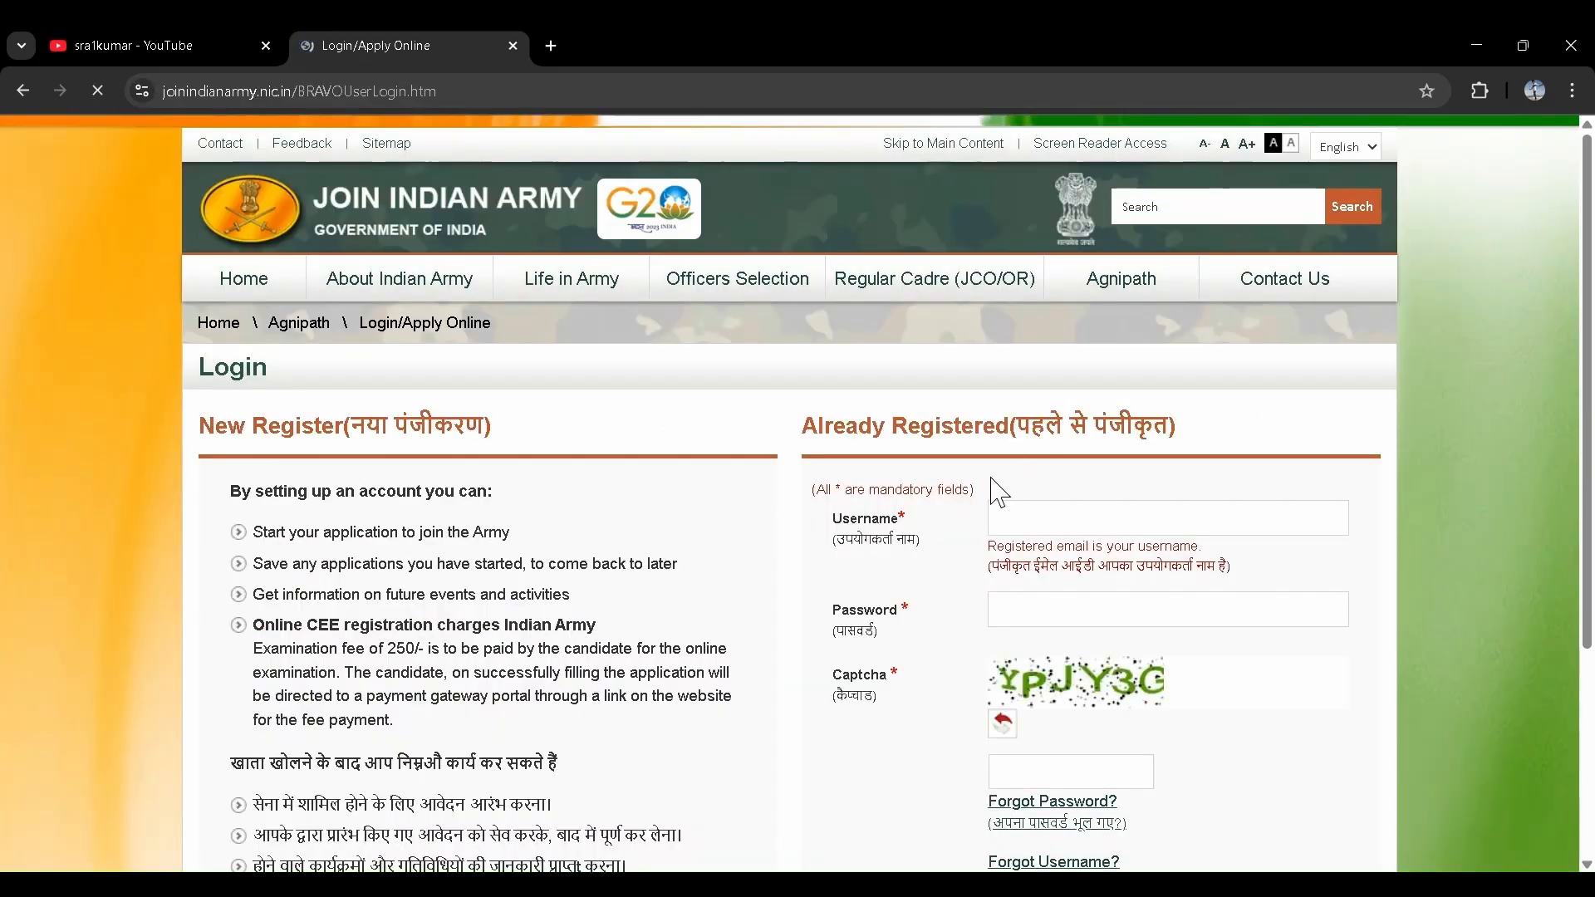
pyautogui.scroll(-3, 829, 507)
pyautogui.scroll(2, 828, 507)
pyautogui.scroll(-1, 828, 507)
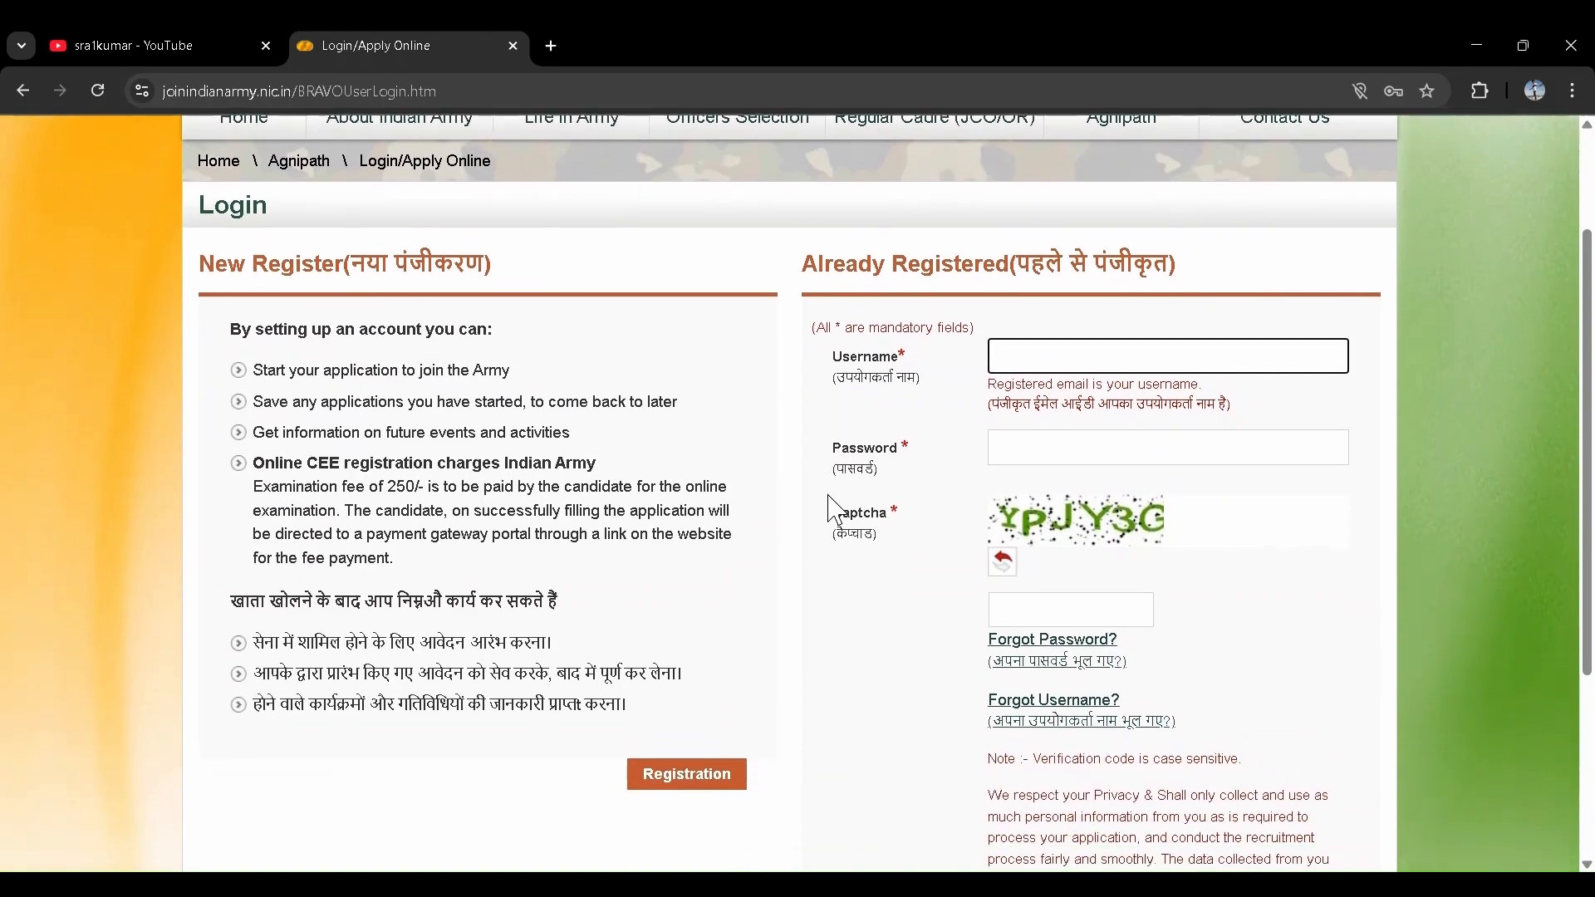
pyautogui.scroll(1, 829, 506)
pyautogui.scroll(-1, 828, 506)
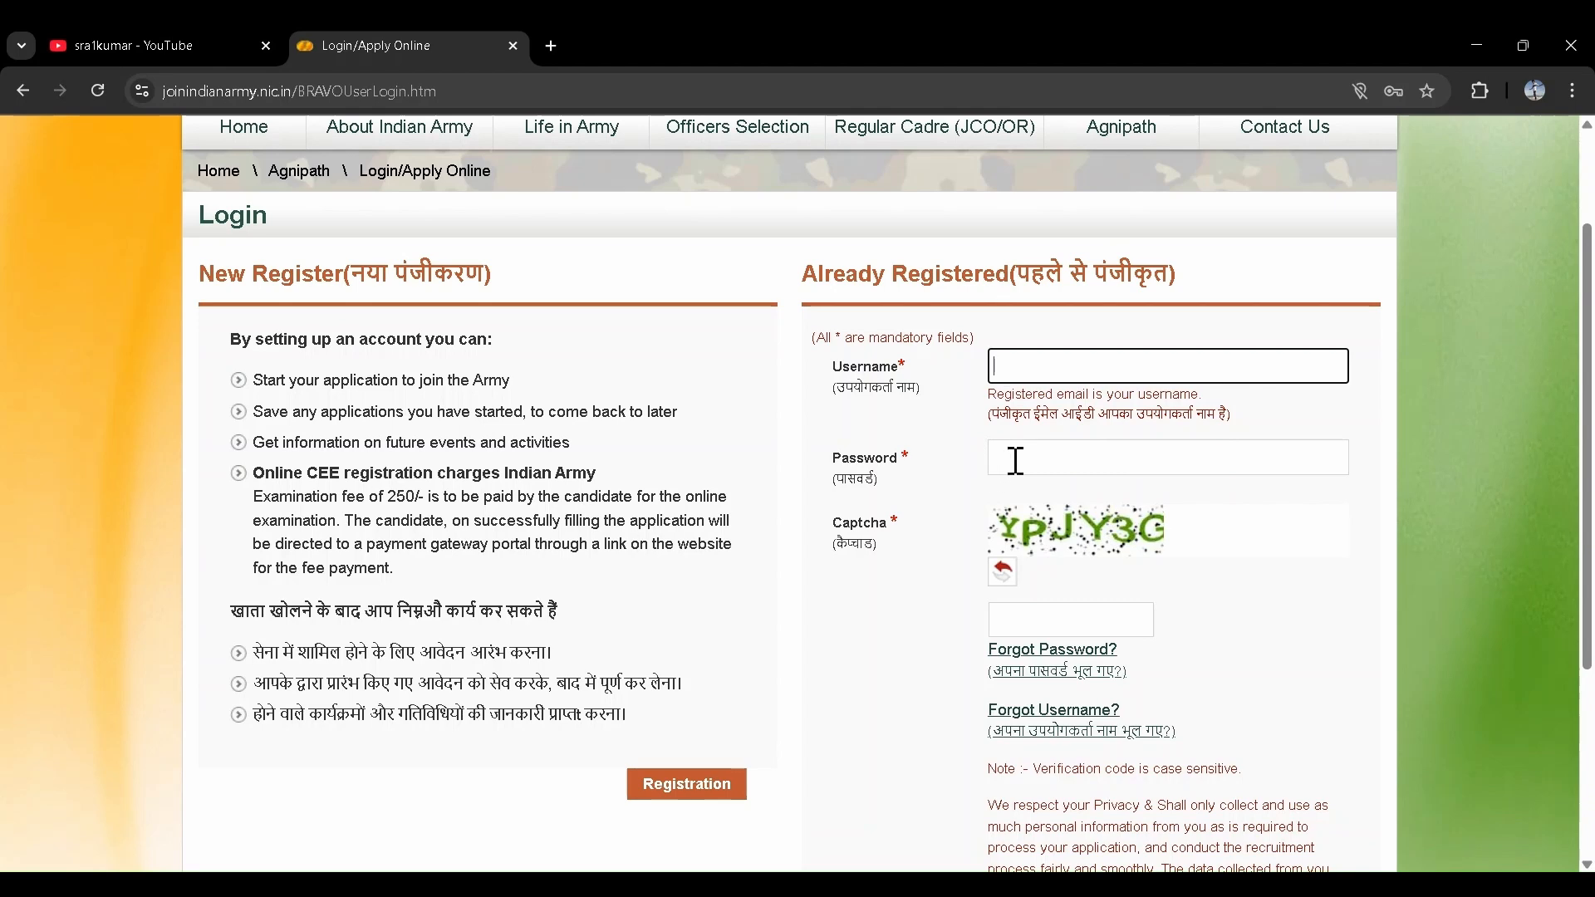
pyautogui.scroll(-2, 1122, 630)
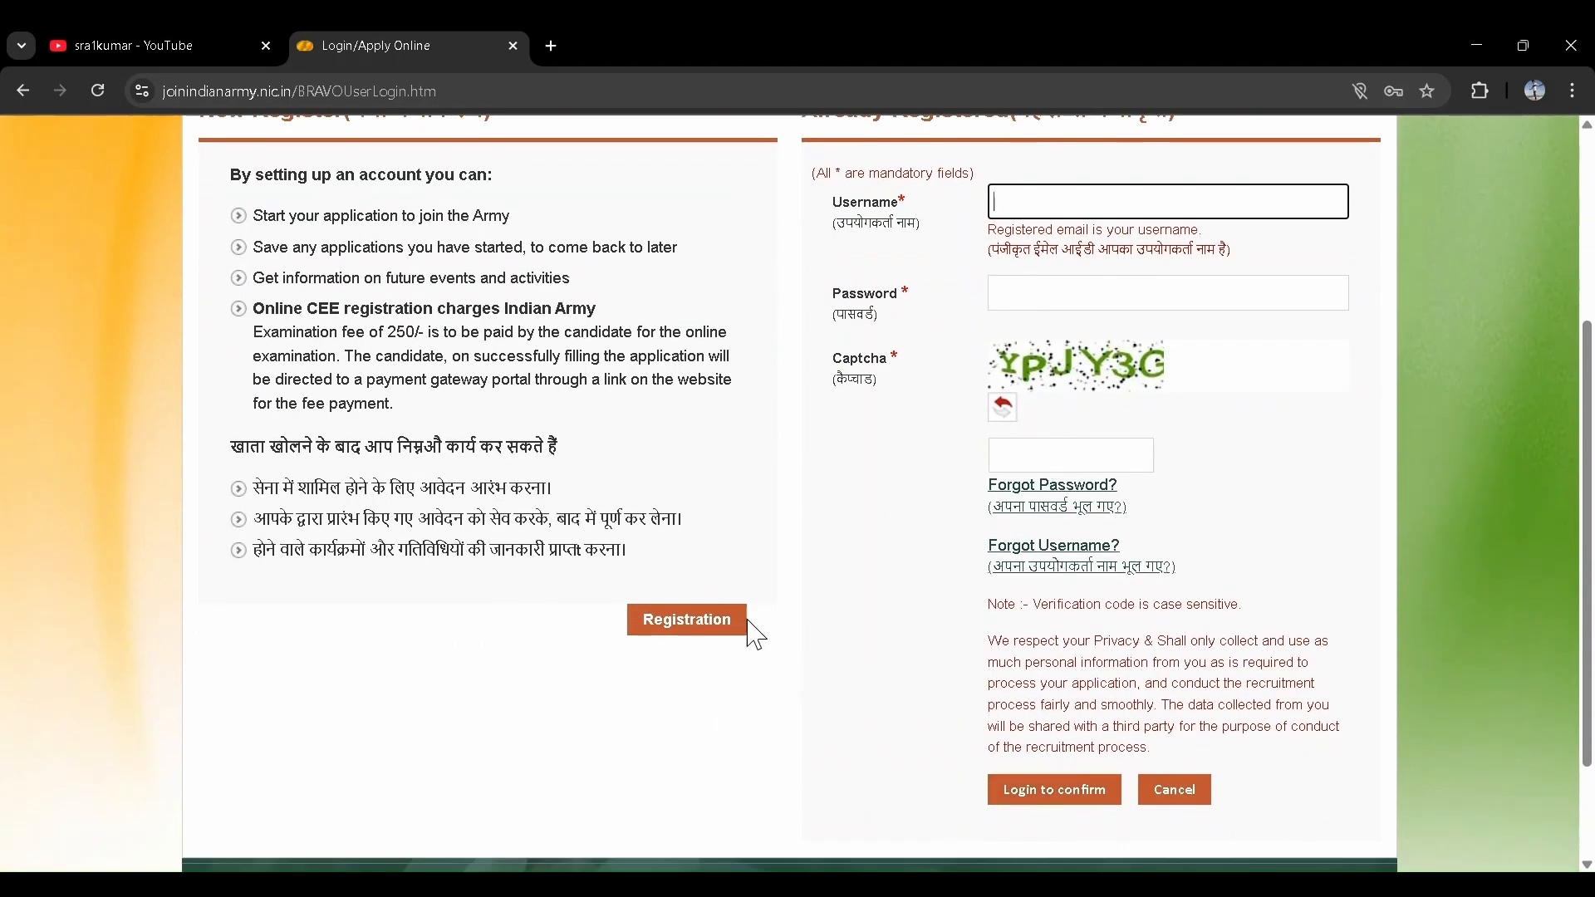
pyautogui.scroll(2, 748, 634)
pyautogui.scroll(-2, 656, 613)
# - Start a new registration under New Register to reach the registration instructions
pyautogui.click(720, 577)
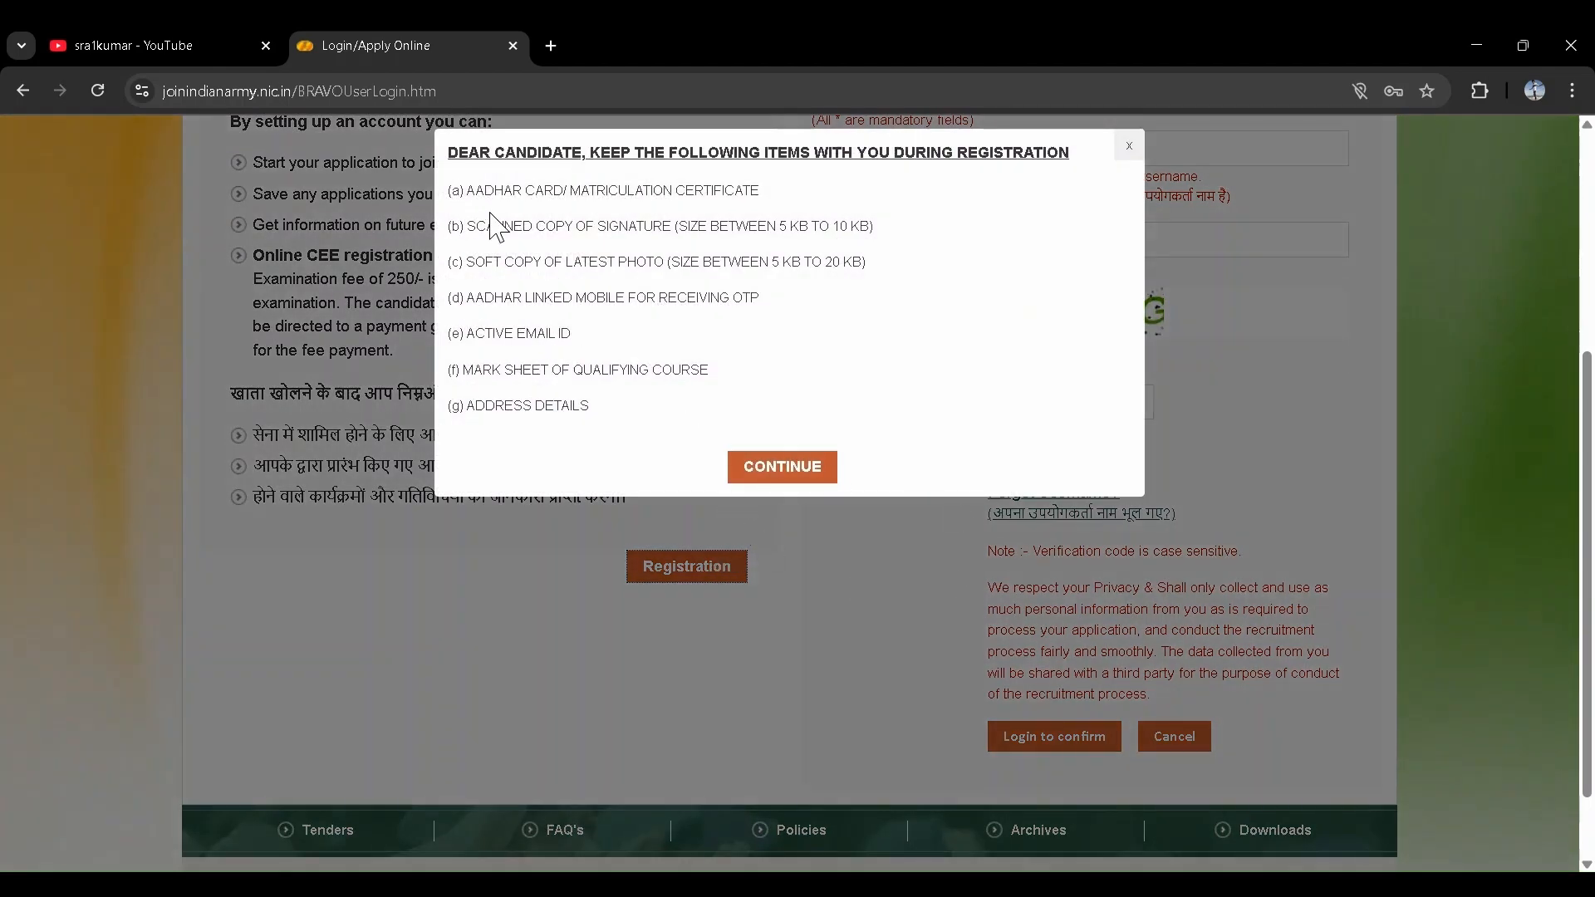
pyautogui.hotkey('ctrl', 'shift', '3')
# - Read through the English and Hindi instructions and continue to JCO / OR User Registration
pyautogui.click(812, 476)
pyautogui.scroll(-4, 765, 563)
pyautogui.scroll(2, 771, 573)
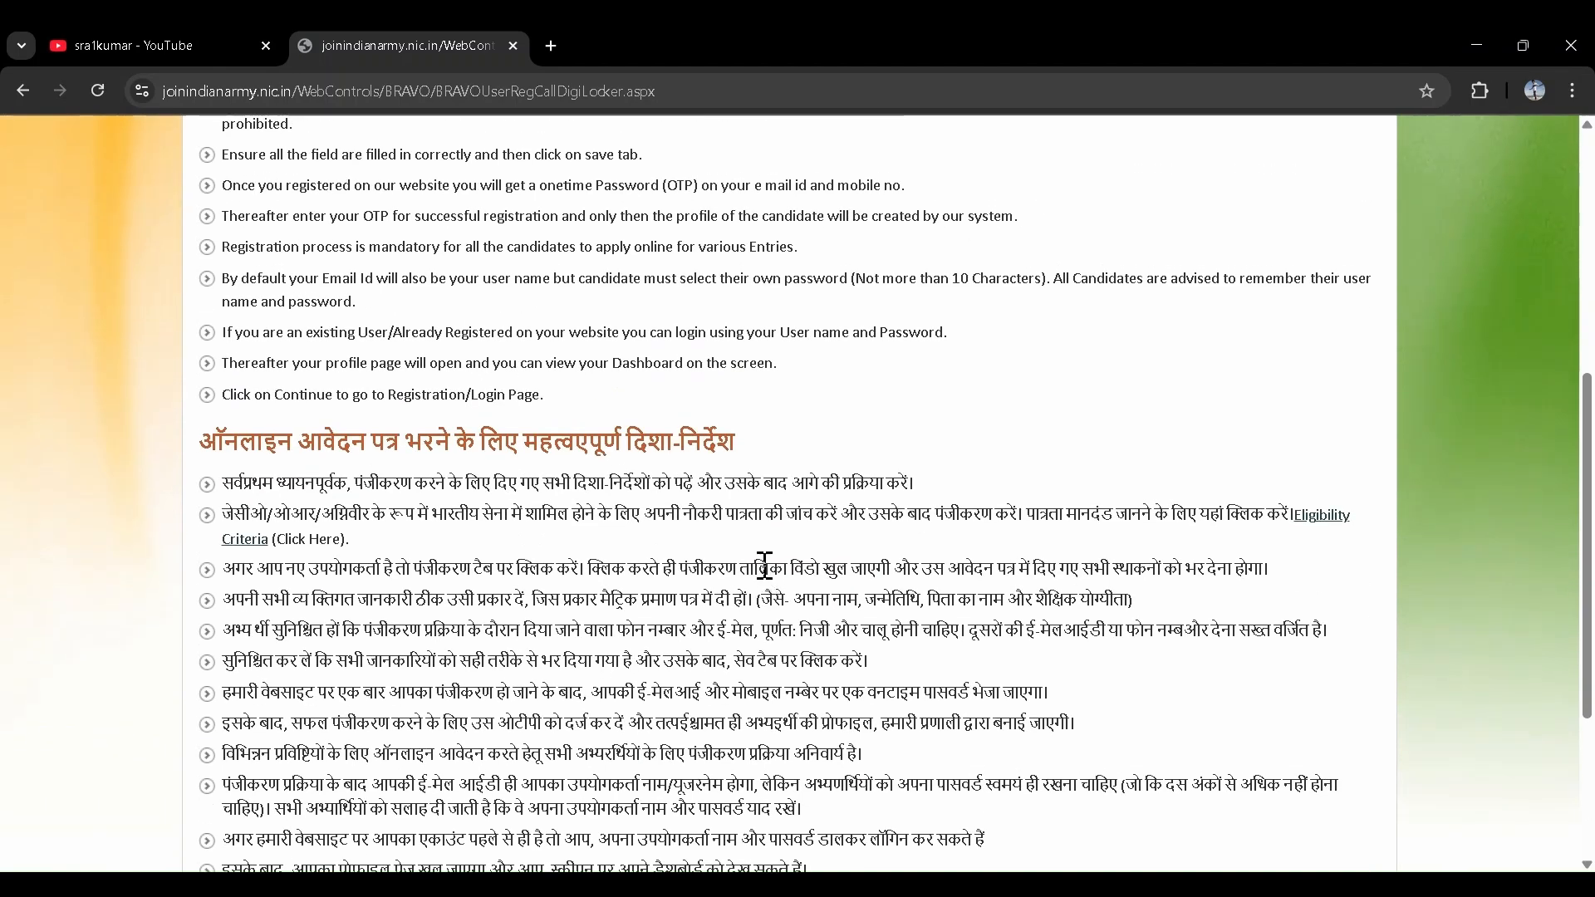
pyautogui.scroll(2, 765, 569)
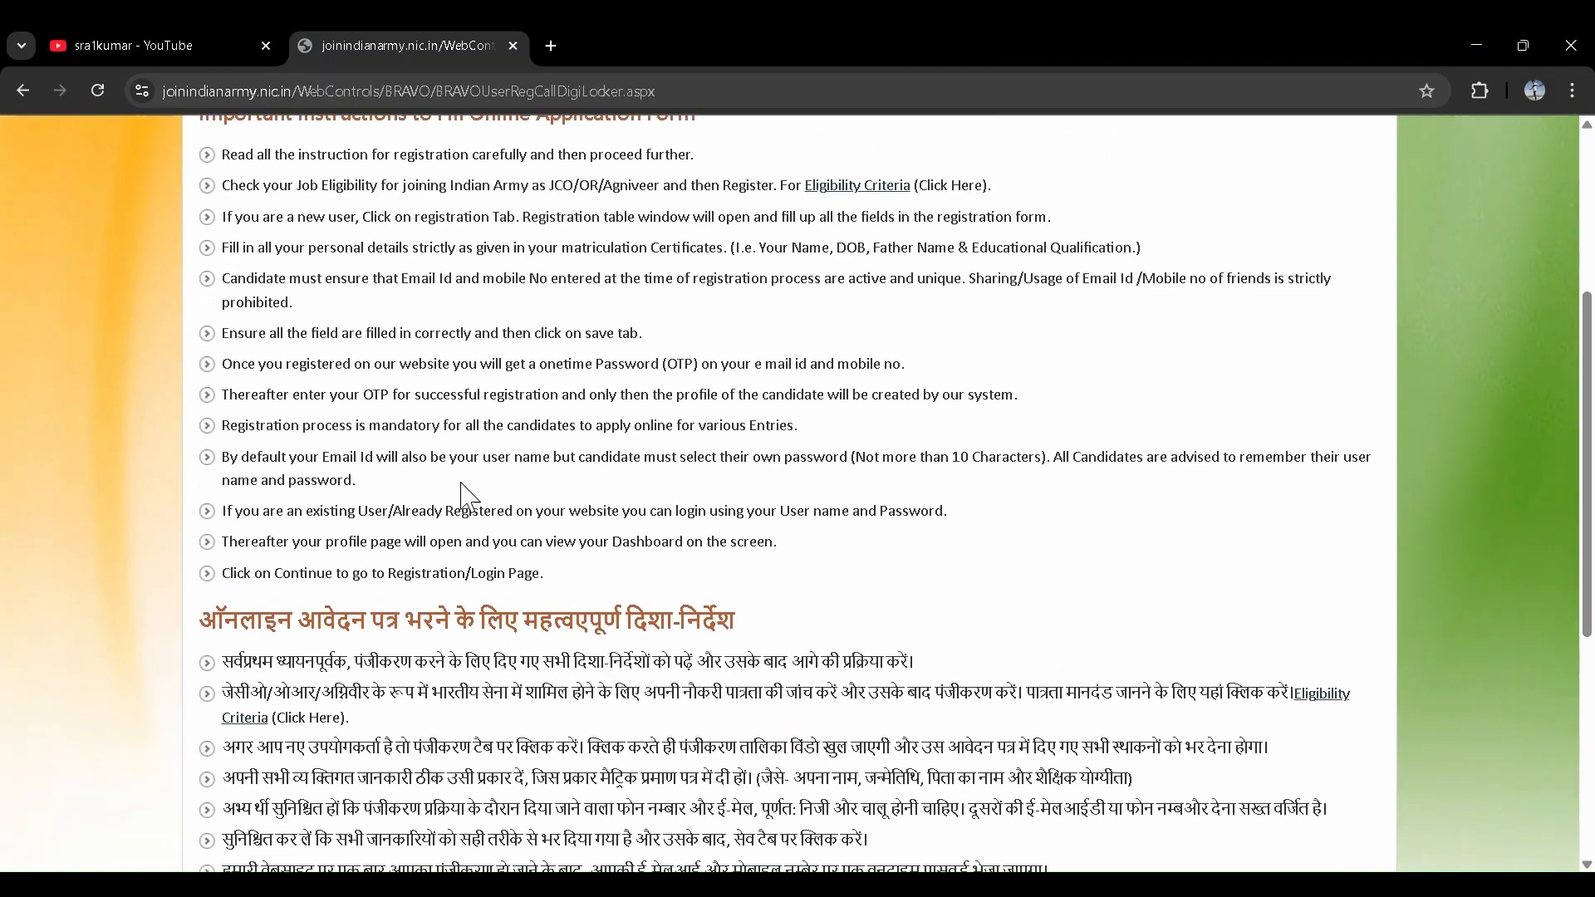
pyautogui.scroll(2, 720, 499)
pyautogui.scroll(-1, 611, 536)
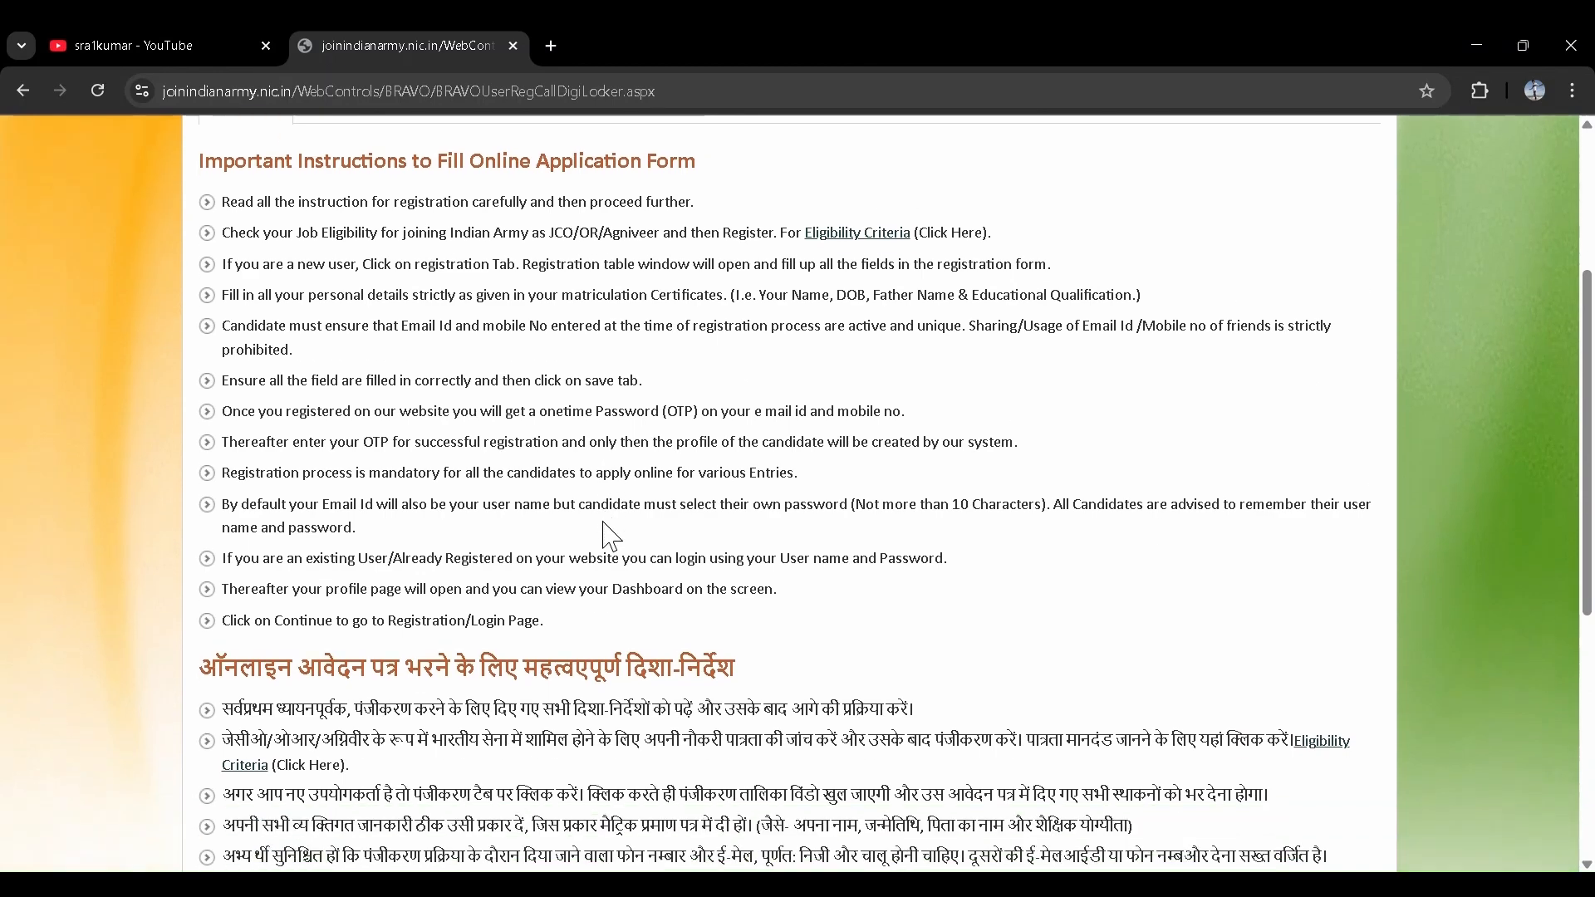
pyautogui.scroll(-2, 676, 559)
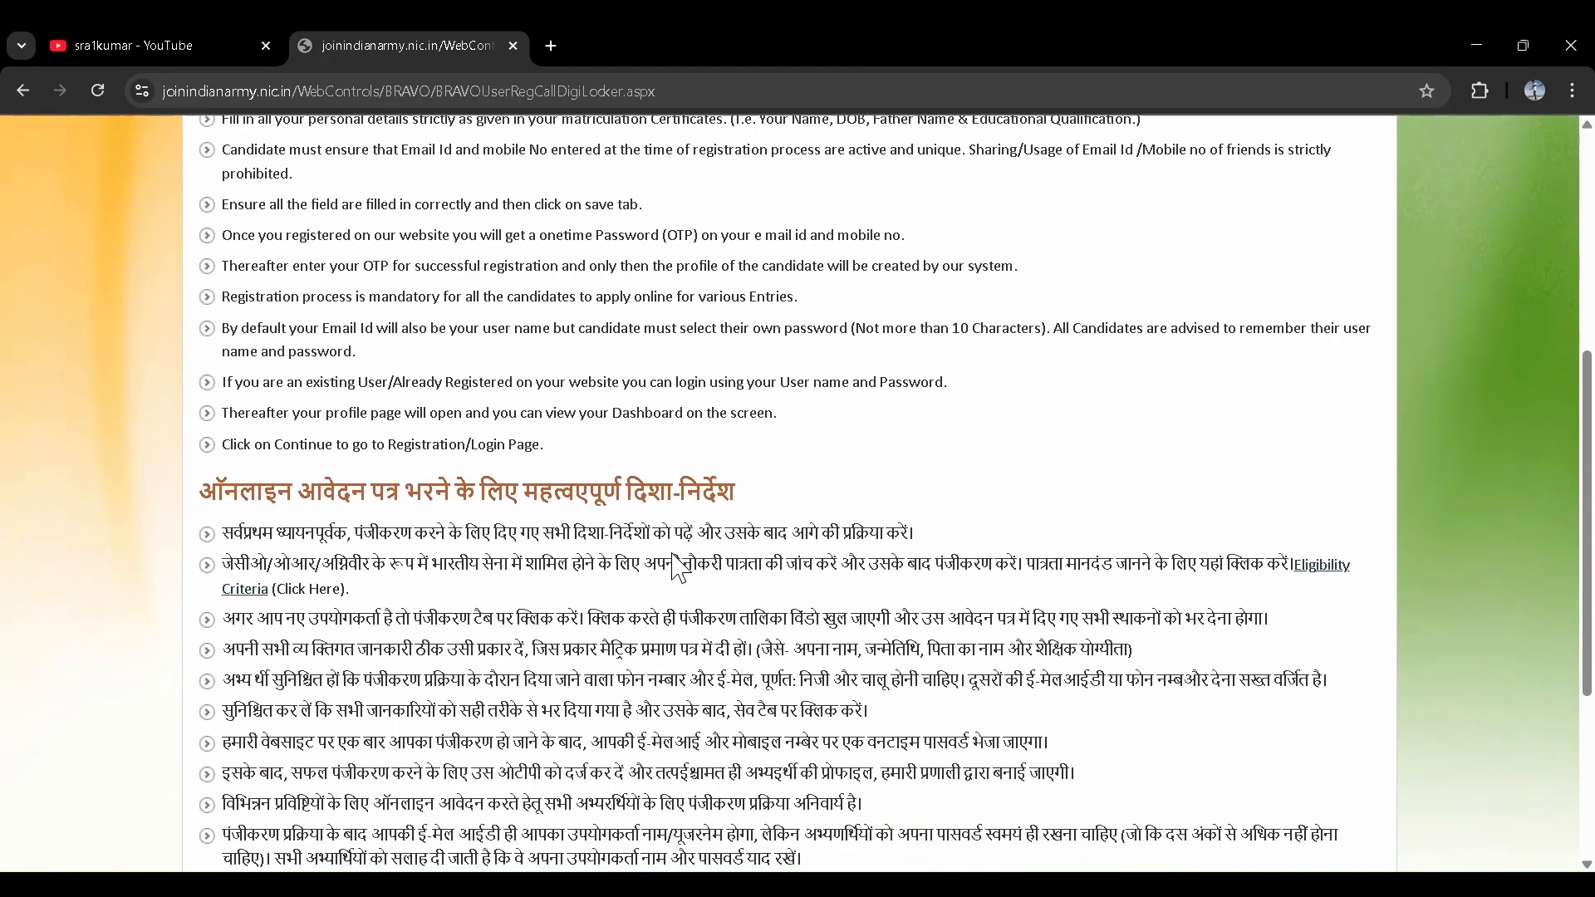
pyautogui.scroll(-5, 707, 521)
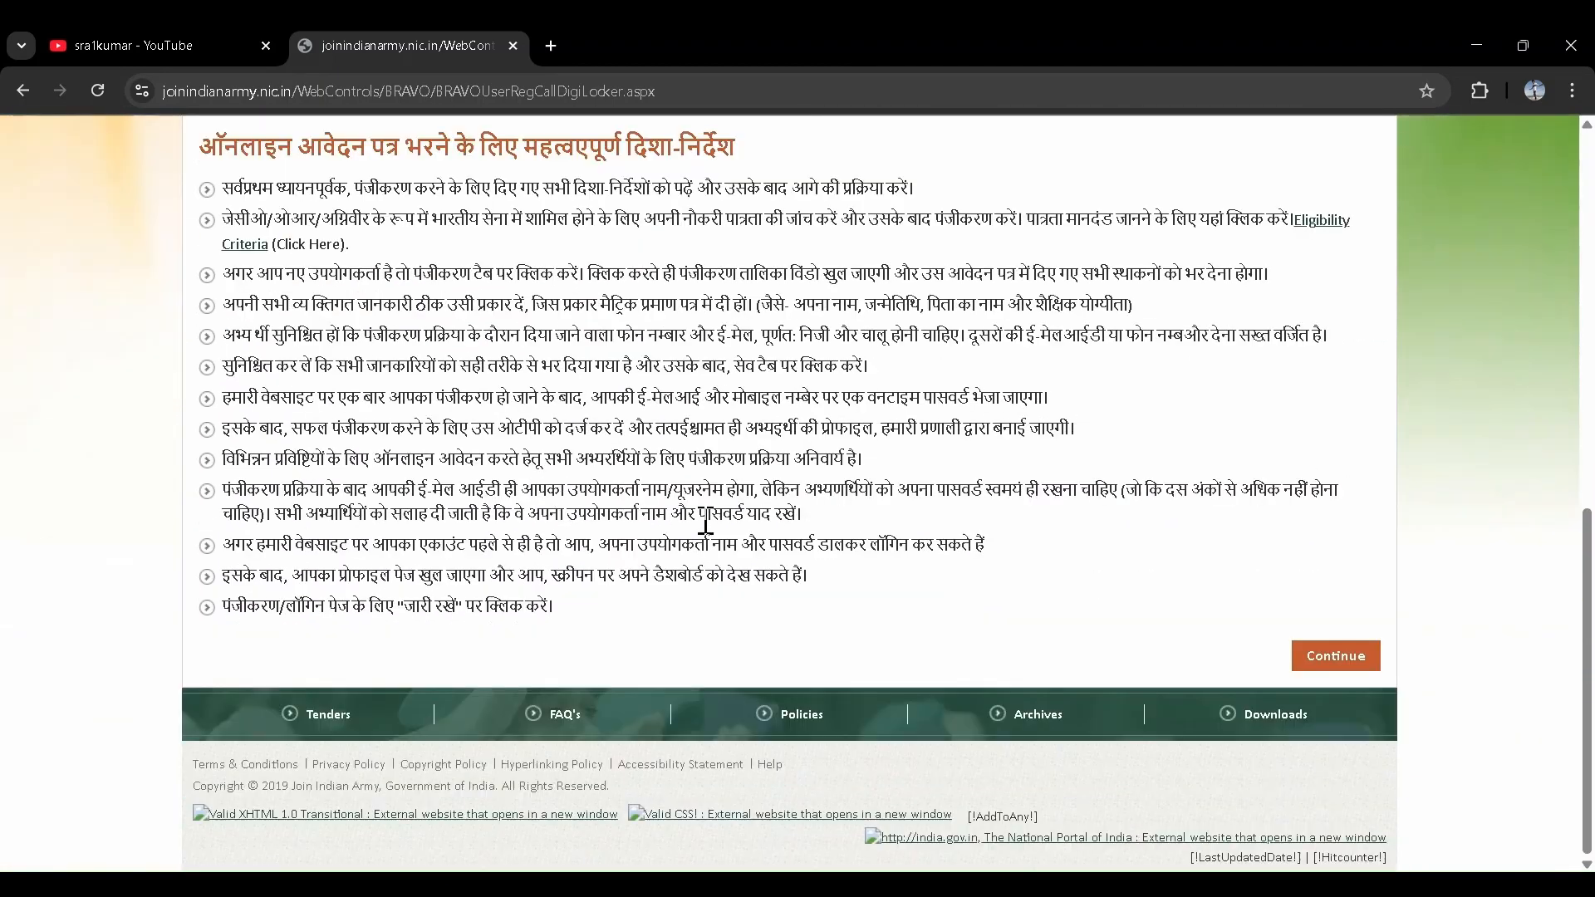
pyautogui.click(1330, 661)
pyautogui.scroll(-2, 950, 654)
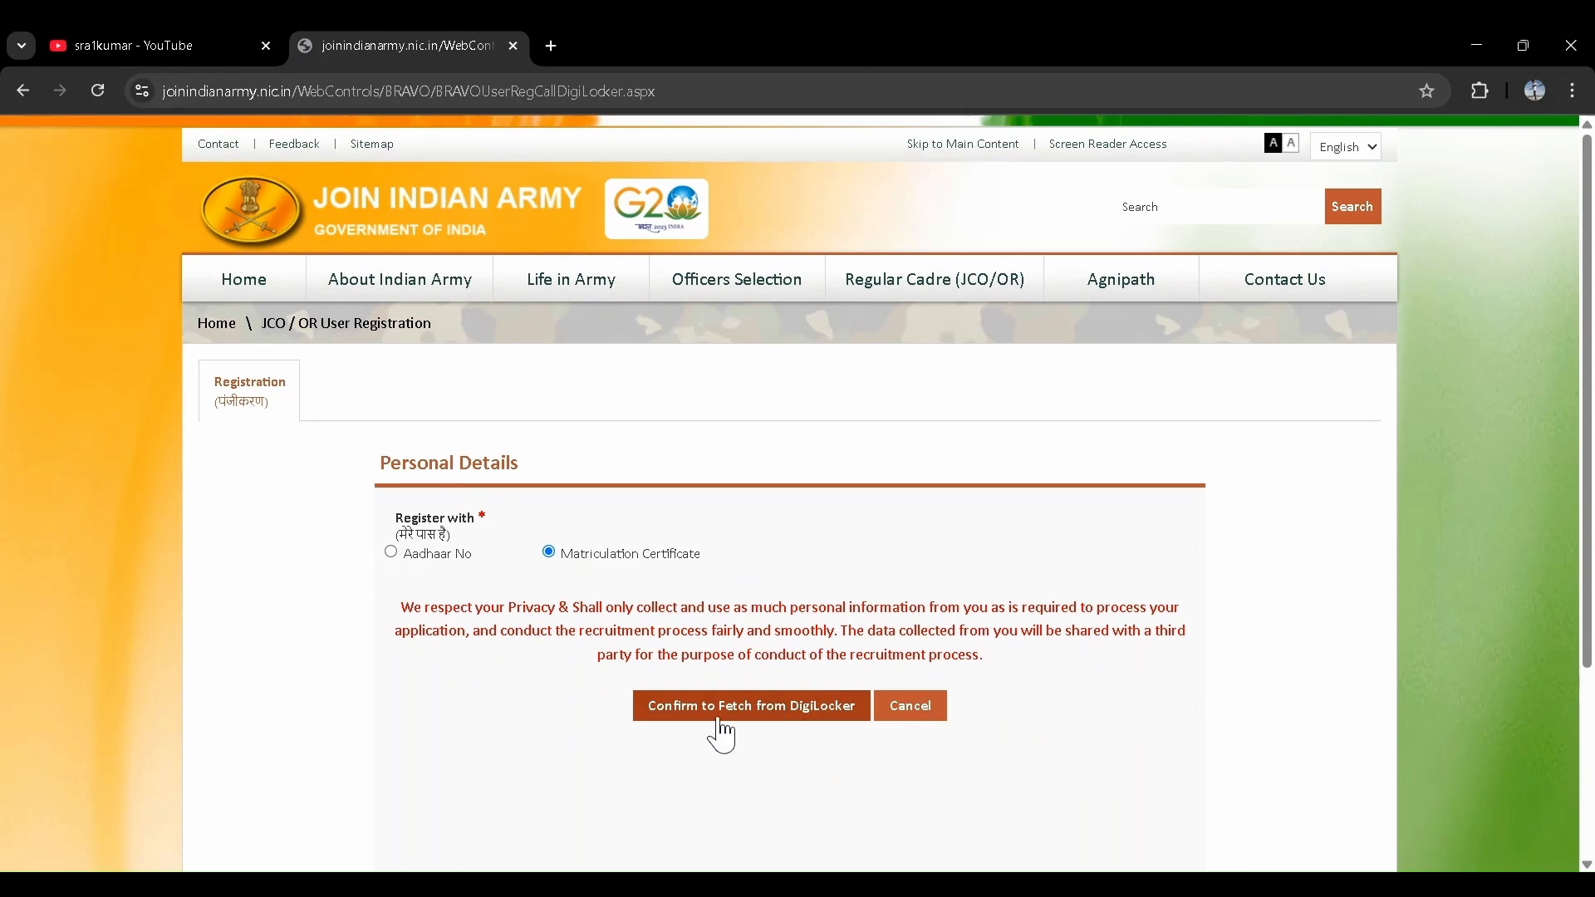
# - Switch the registration method to Aadhaar No and accept the alert to reach DigiLocker linking
pyautogui.click(720, 720)
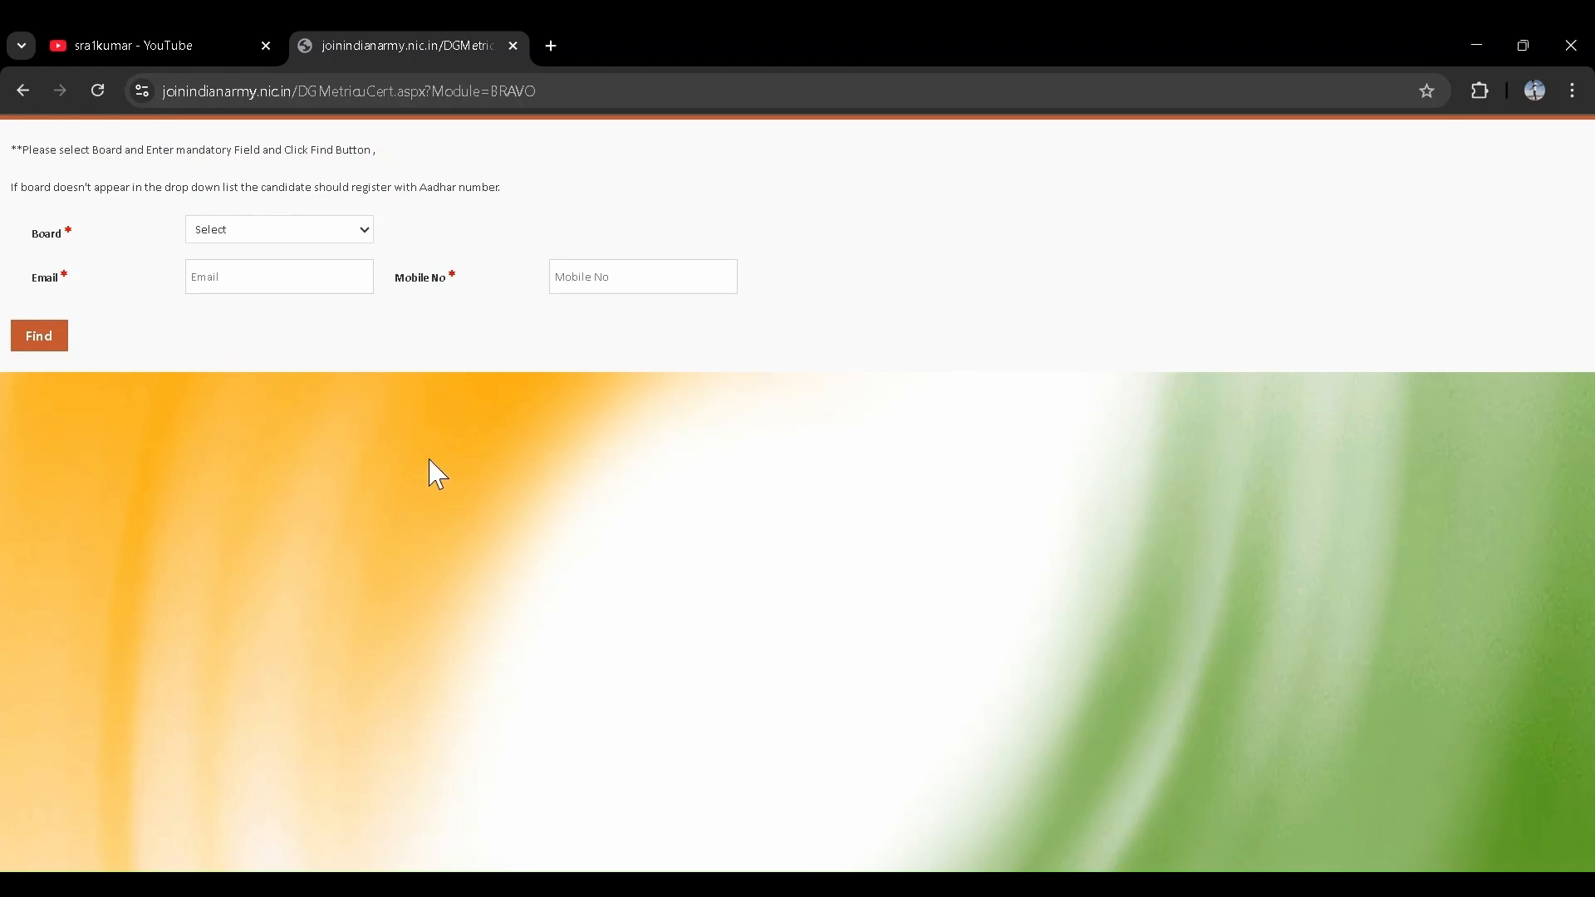
pyautogui.click(24, 95)
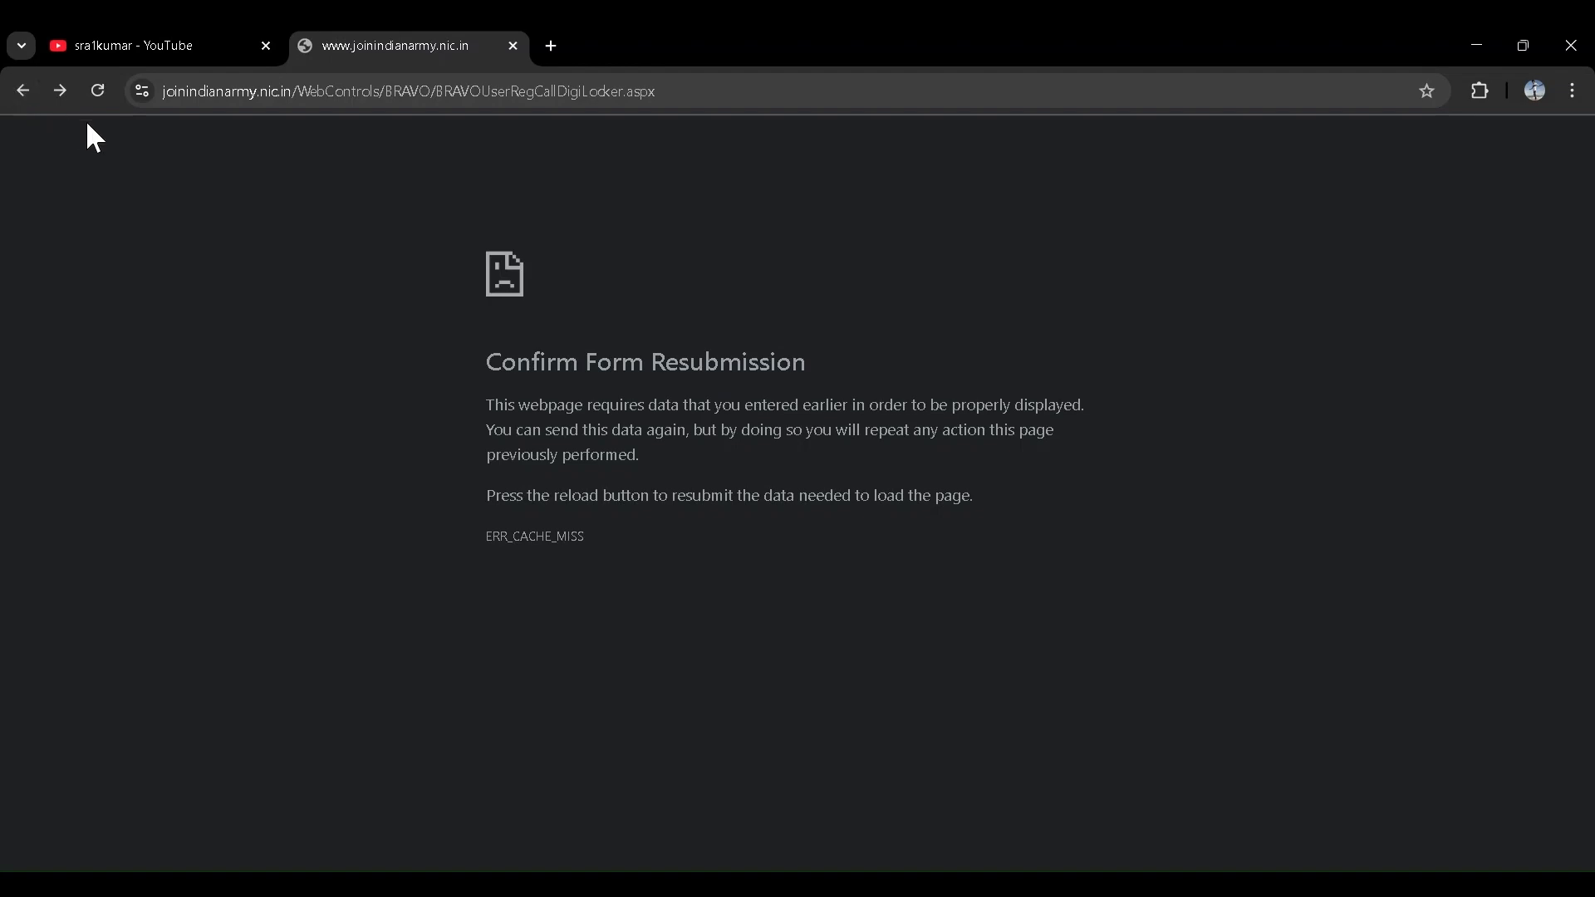
pyautogui.hscroll(-5, 72, 164)
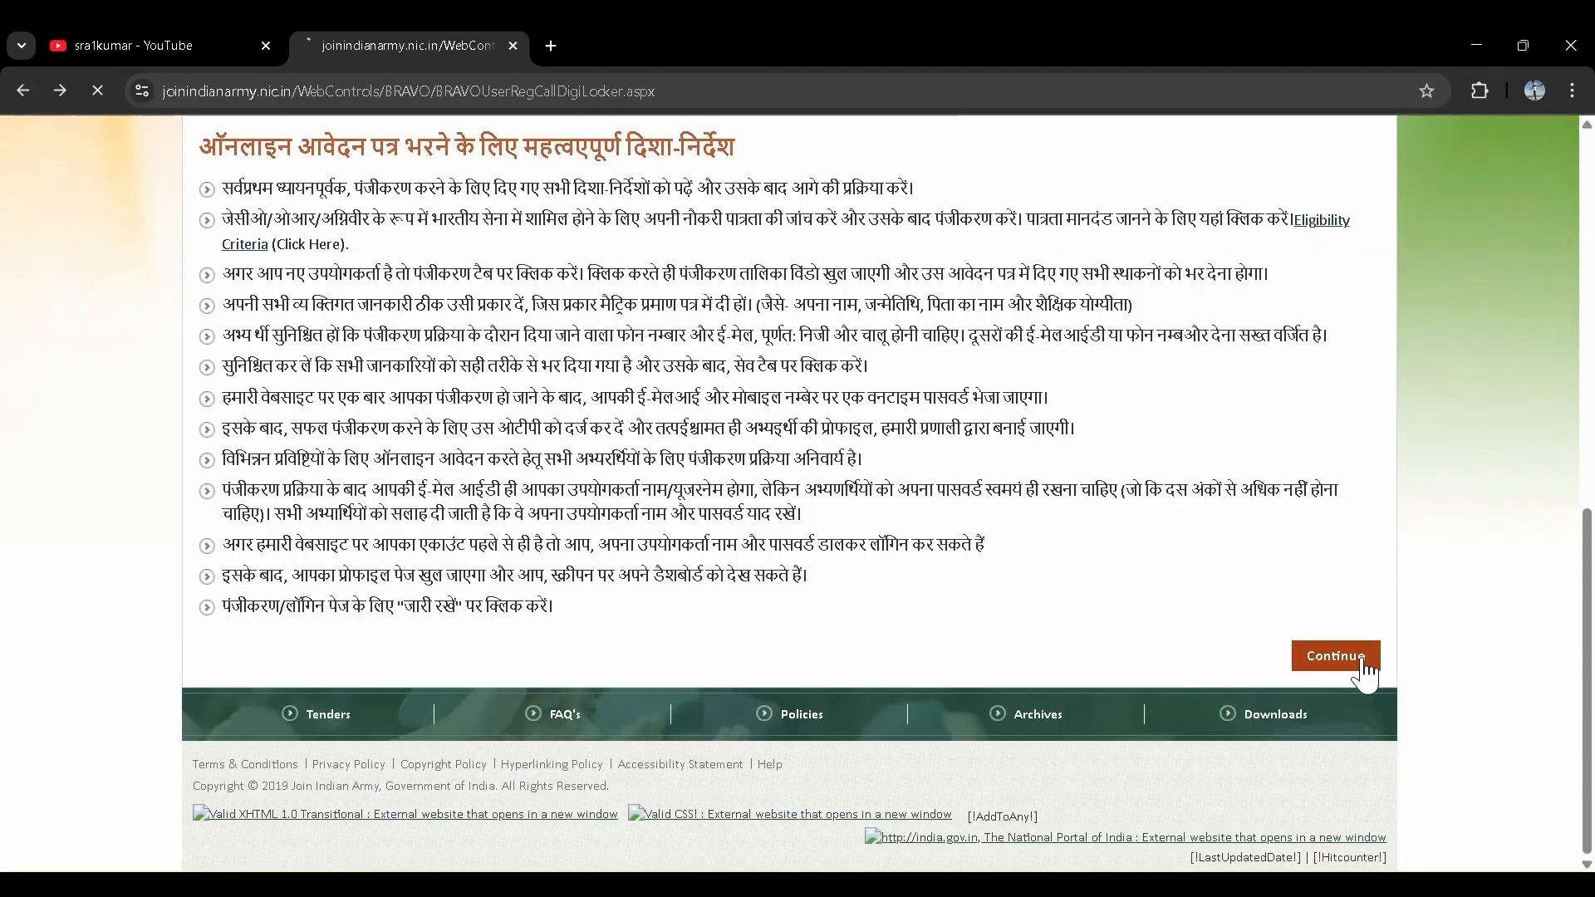
pyautogui.click(1365, 673)
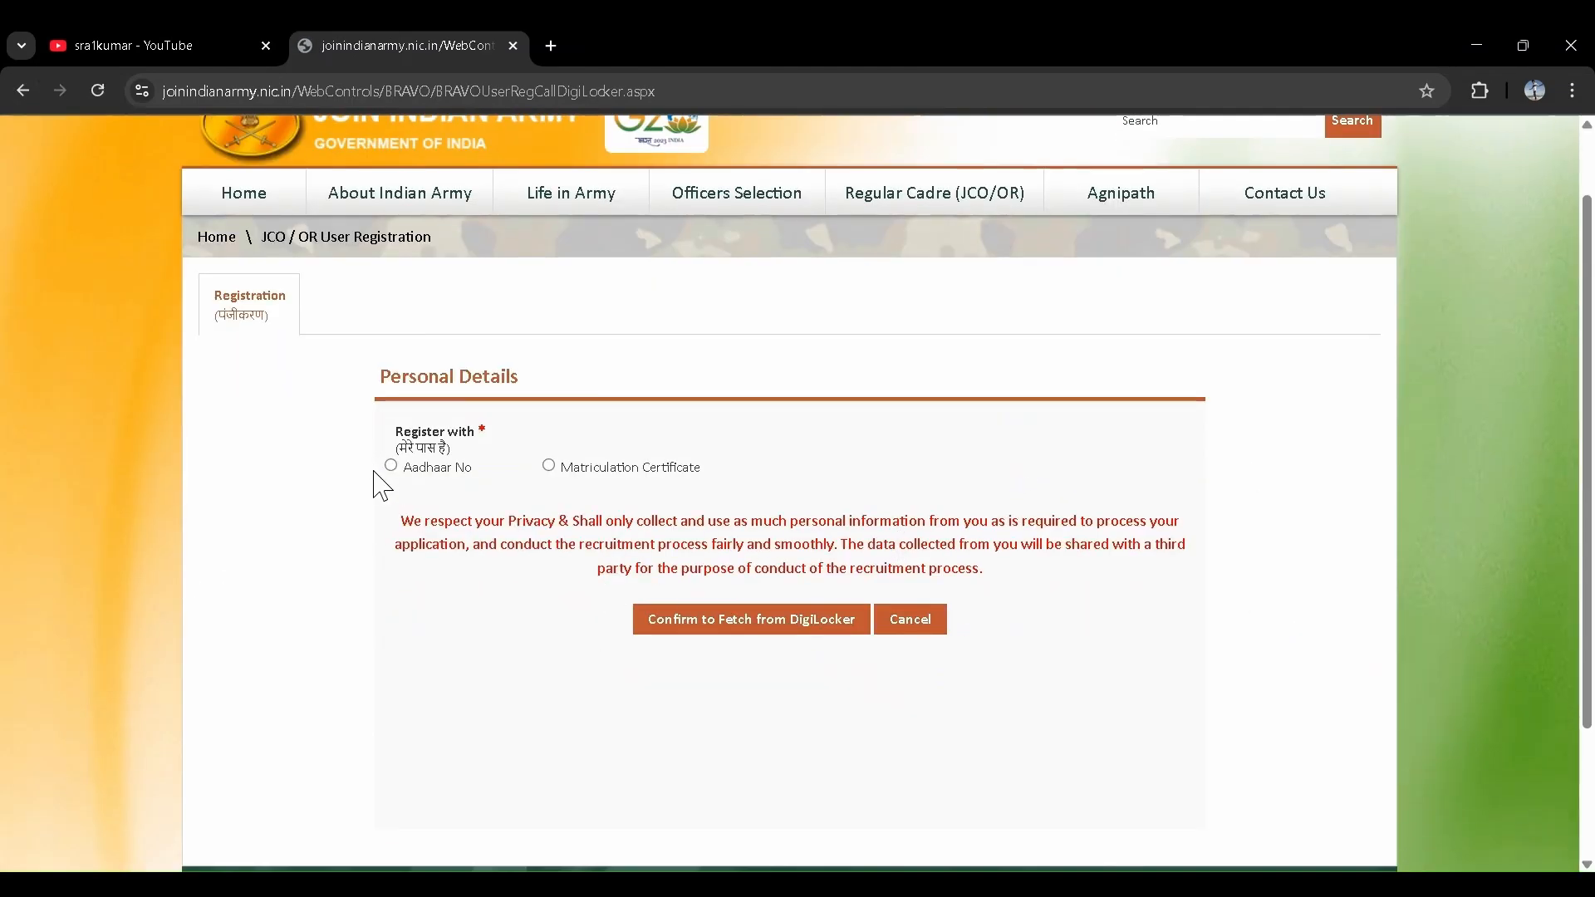
pyautogui.click(388, 472)
pyautogui.press('Return')
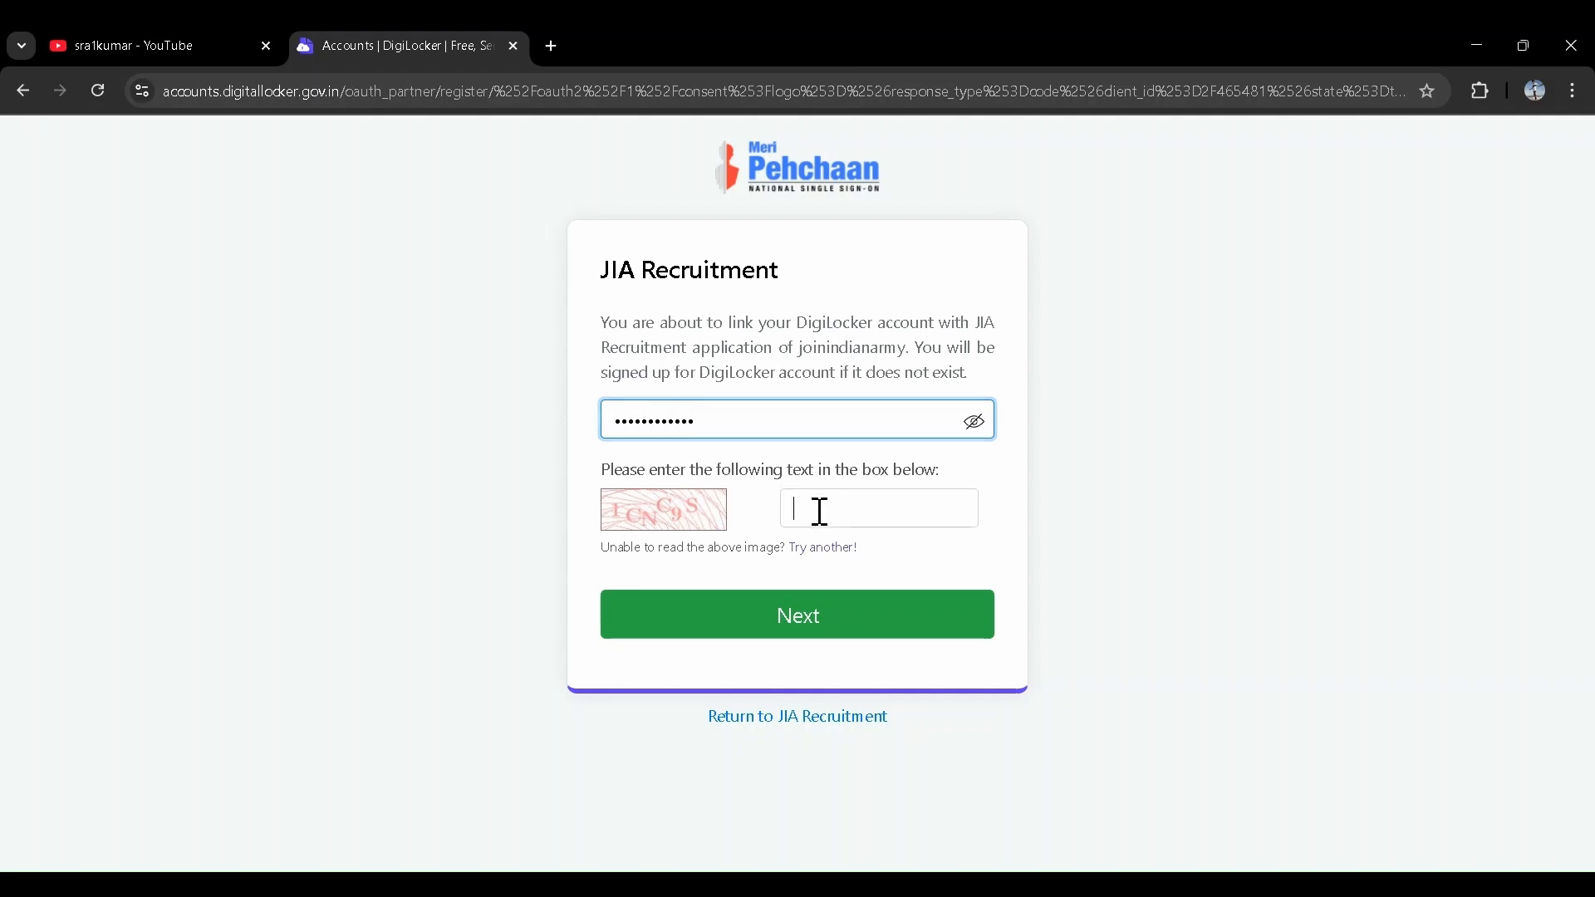
# - Enter the captcha on the Meri Pehchaan page and request the Aadhaar OTP
pyautogui.click(821, 513)
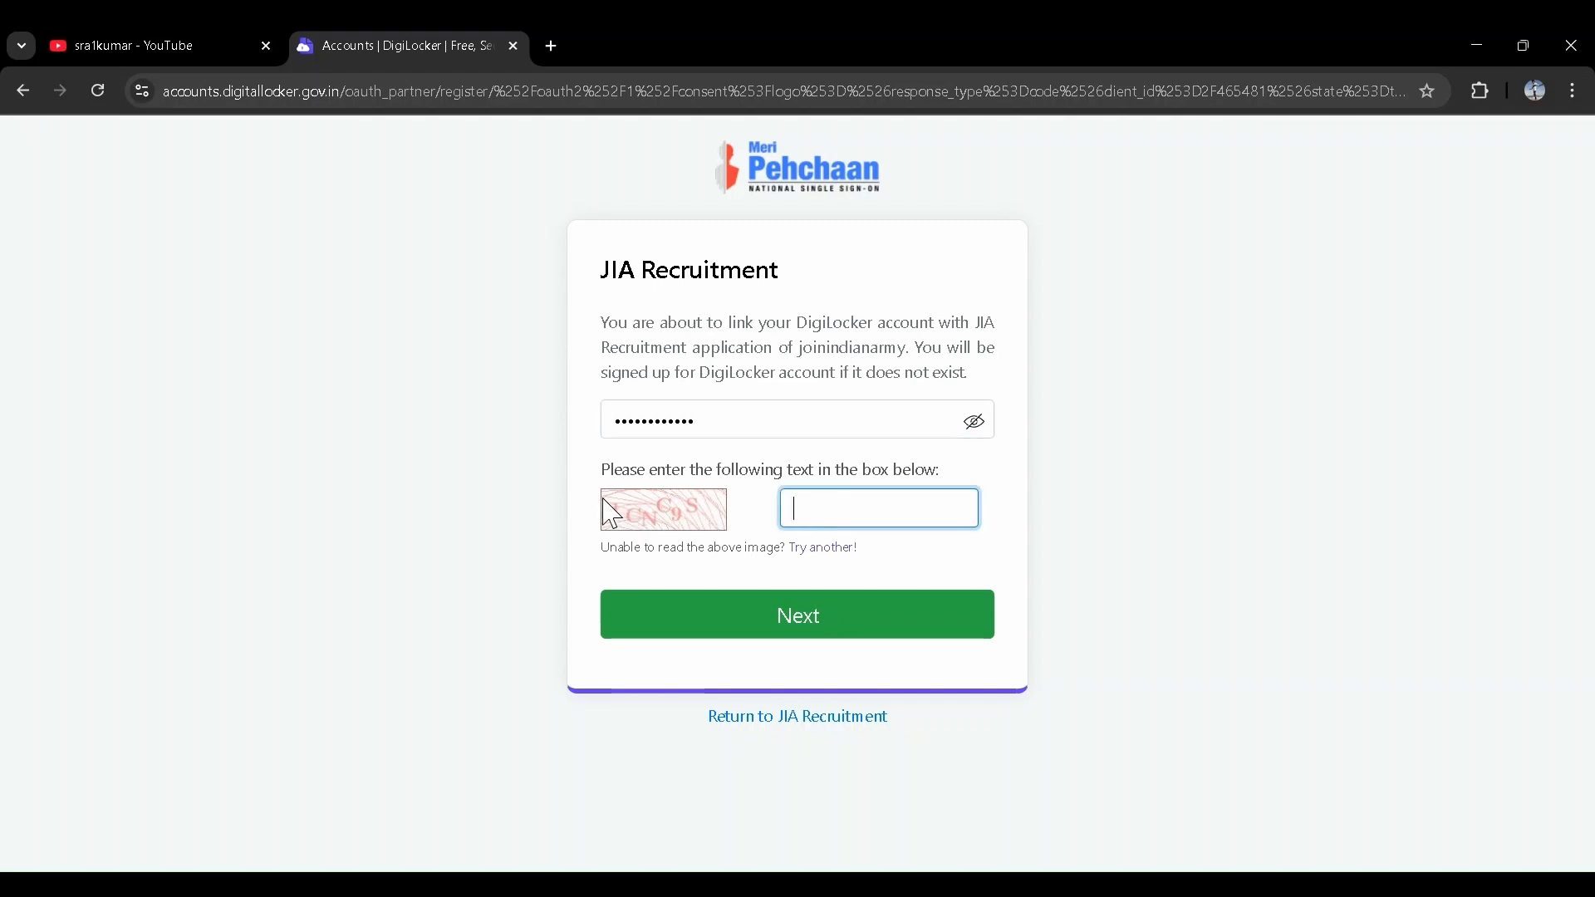
pyautogui.moveTo(612, 514); pyautogui.dragTo(662, 504)
pyautogui.click(801, 522)
pyautogui.write('1CNC9S')
pyautogui.click(785, 615)
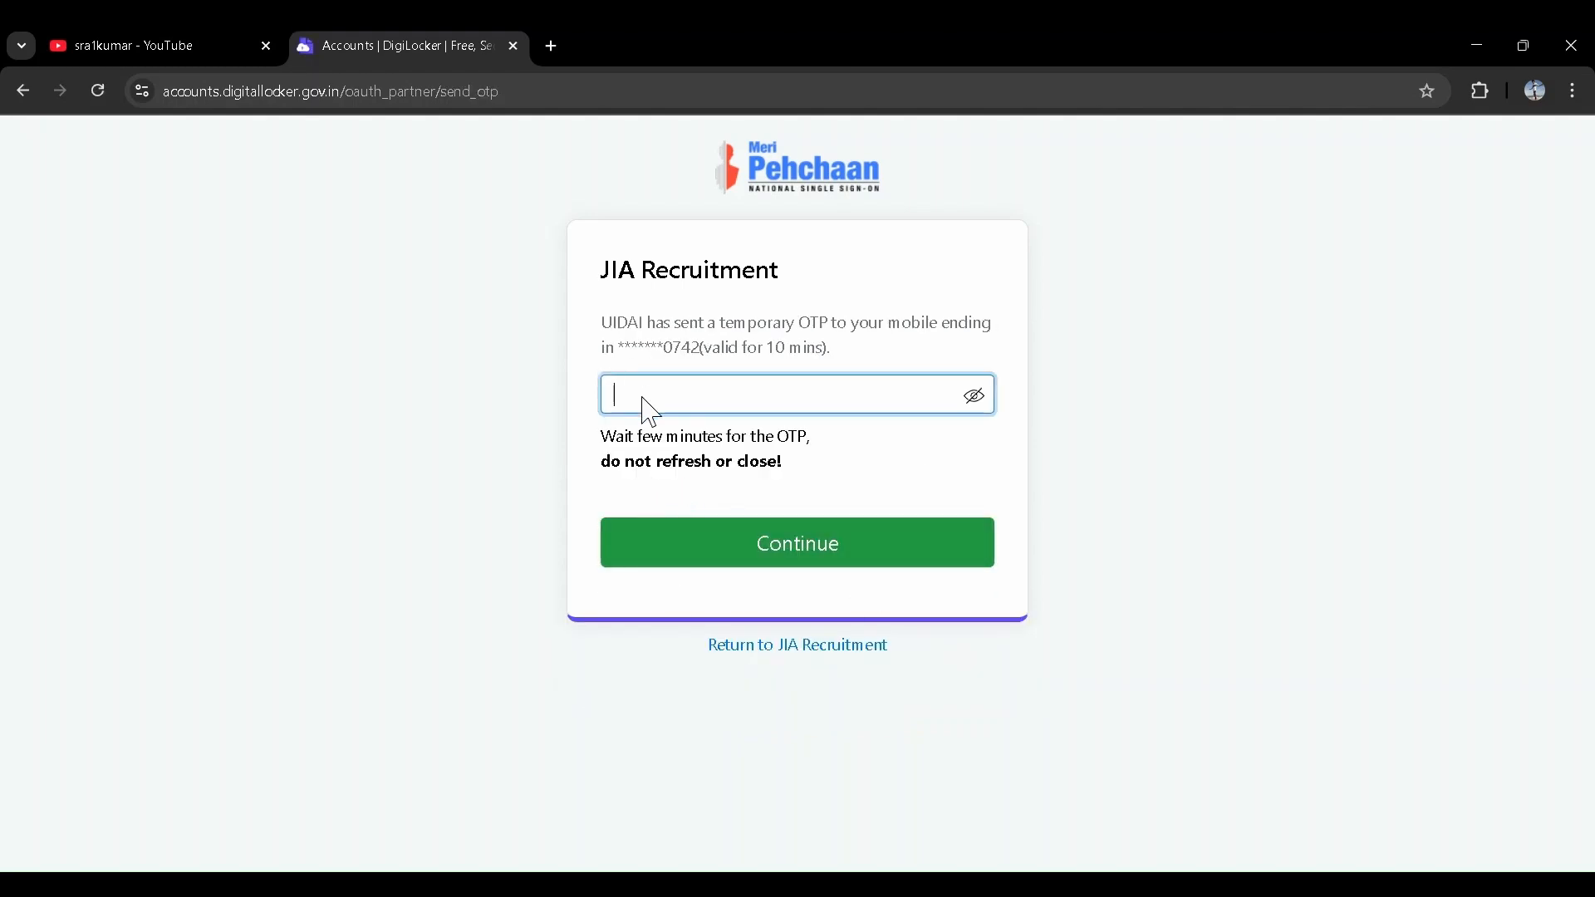
# - Enter the OTP sent to the registered mobile and submit it to DigiLocker
pyautogui.moveTo(665, 355); pyautogui.dragTo(706, 353)
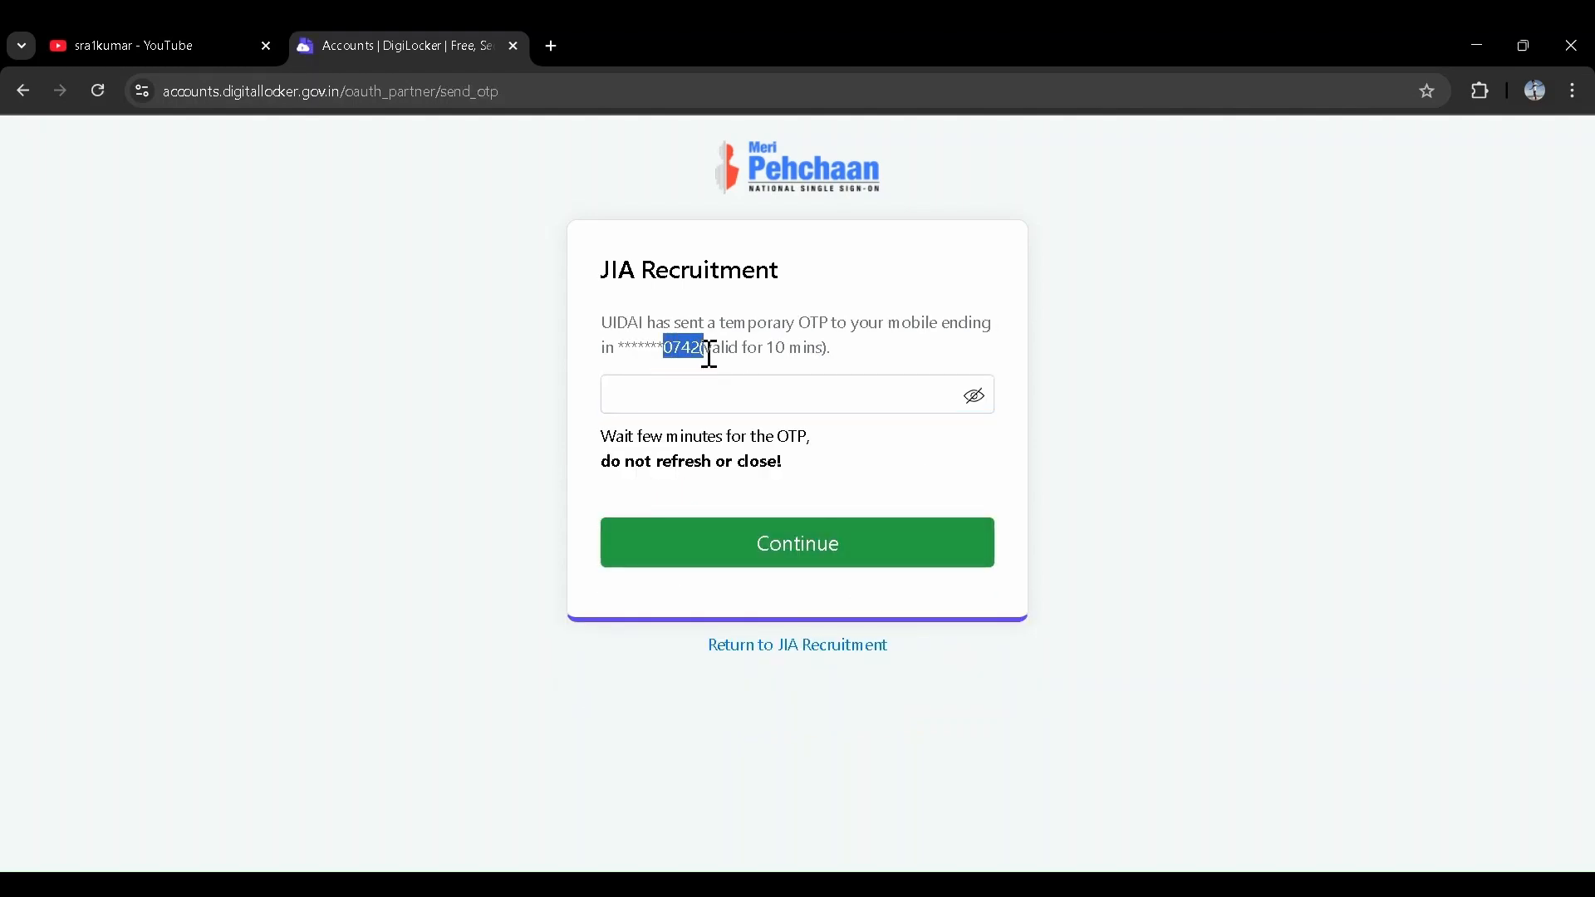
pyautogui.click(822, 392)
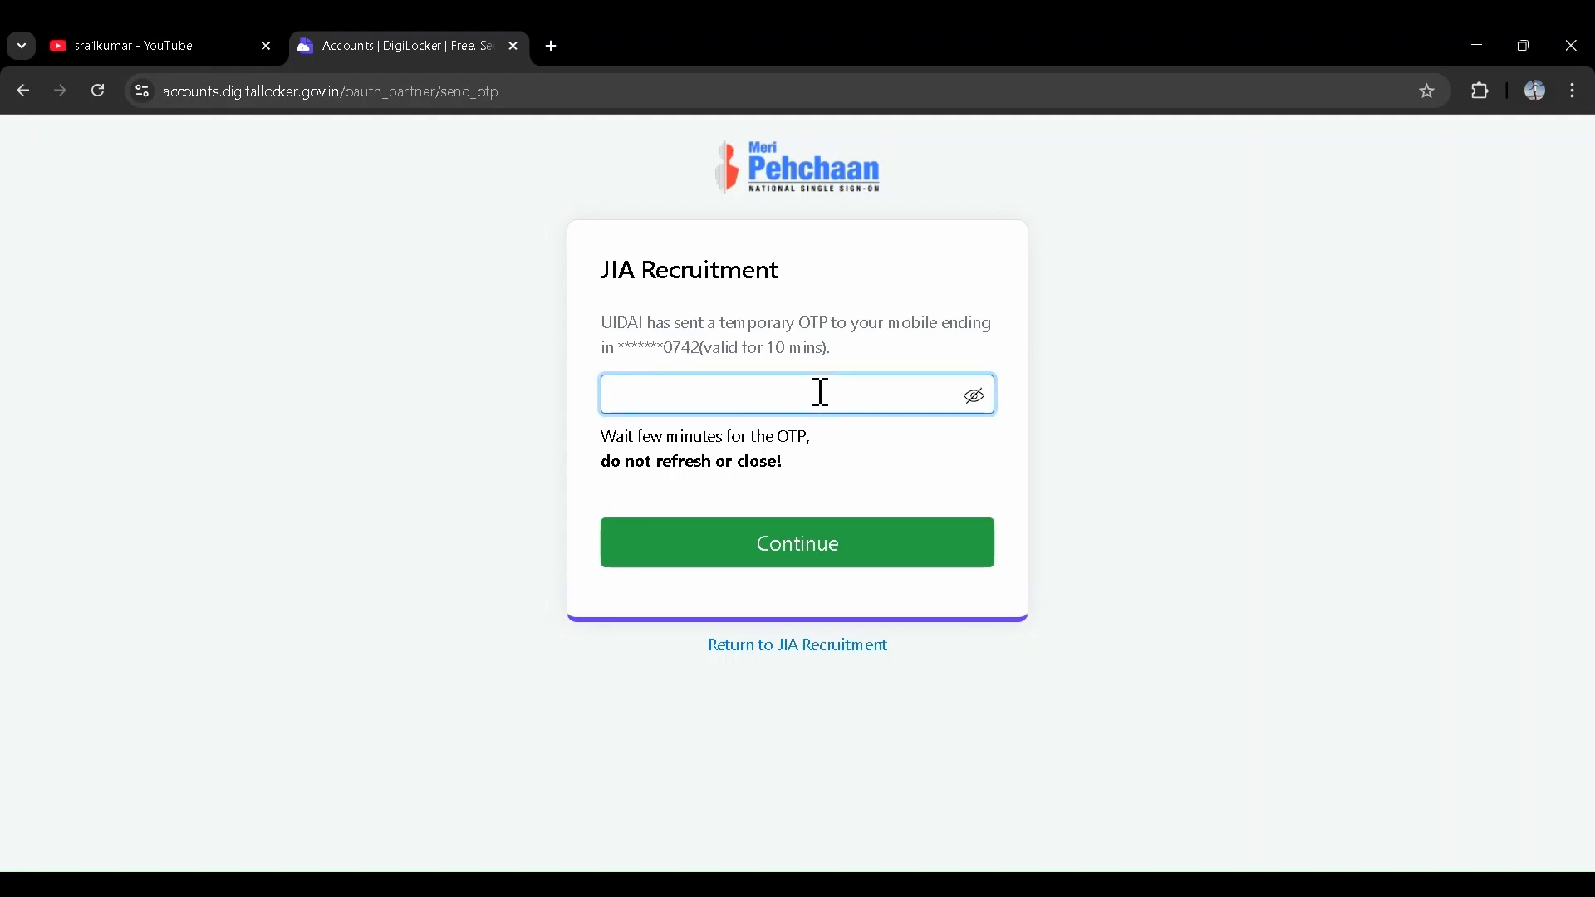
pyautogui.click(781, 545)
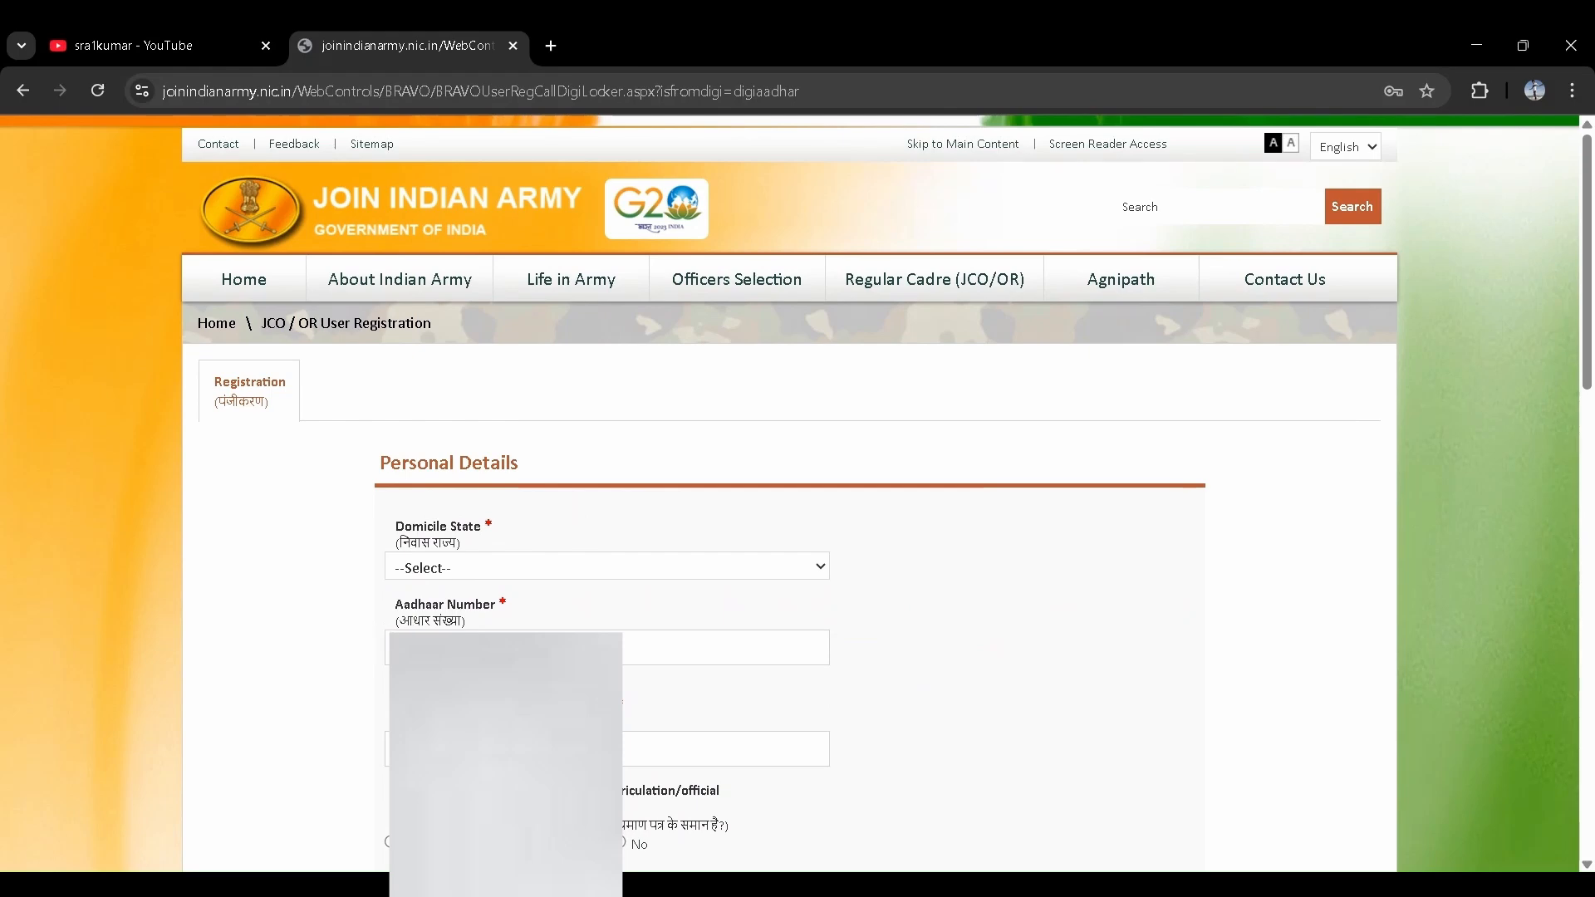
# - Select ANDHRA PRADESH as the domicile state in Personal Details
pyautogui.click(388, 748)
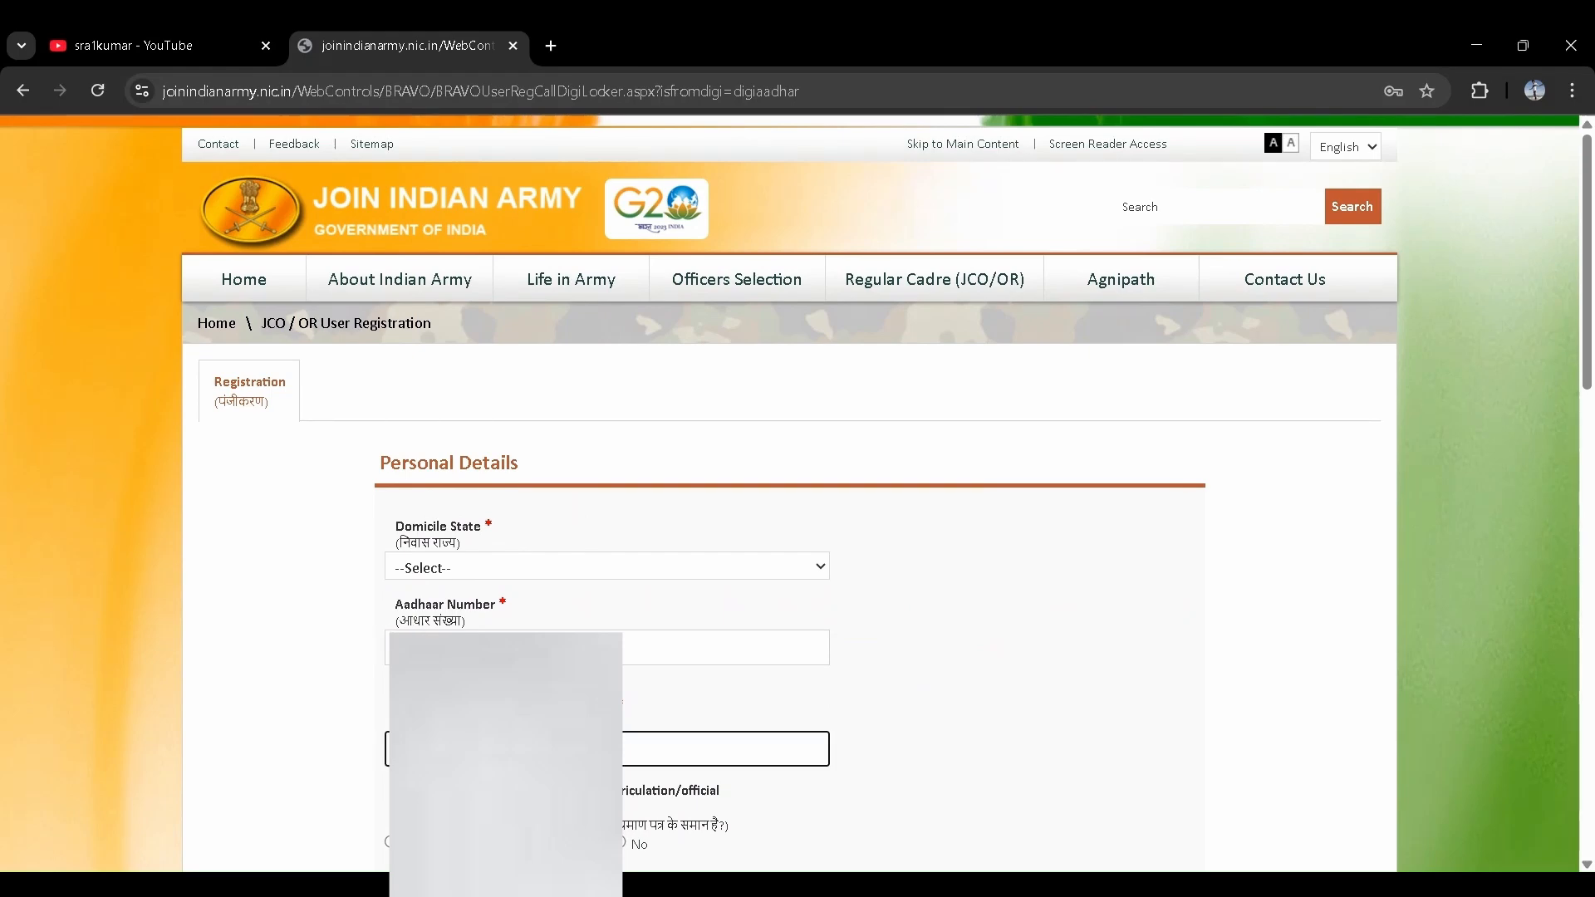
pyautogui.scroll(-6, 388, 748)
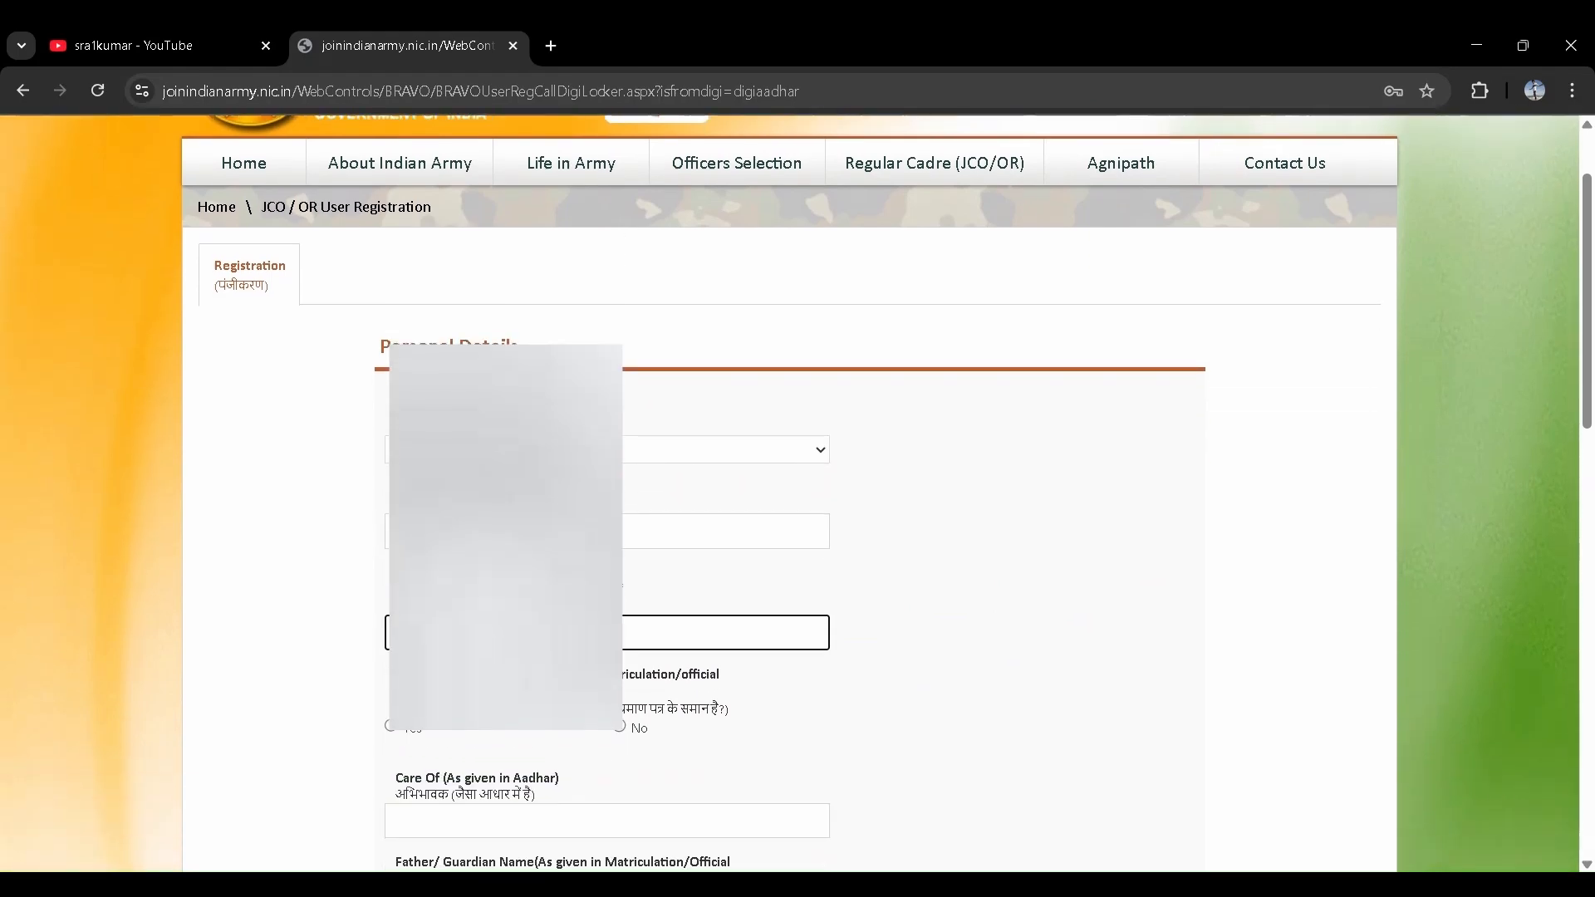
pyautogui.scroll(-1, 388, 748)
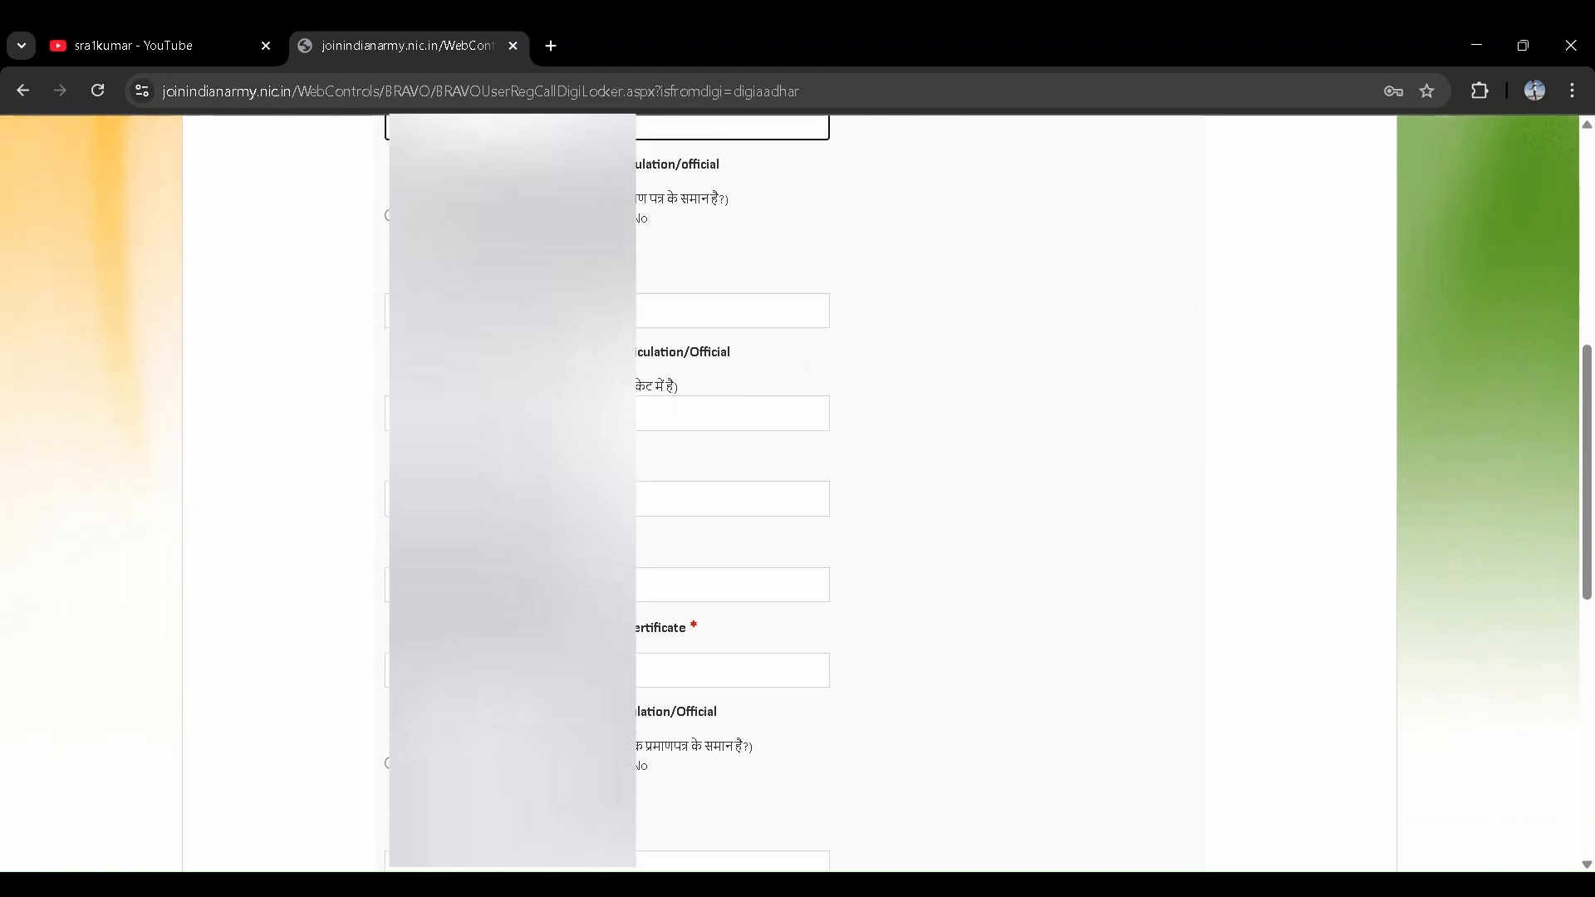
pyautogui.scroll(-7, 501, 561)
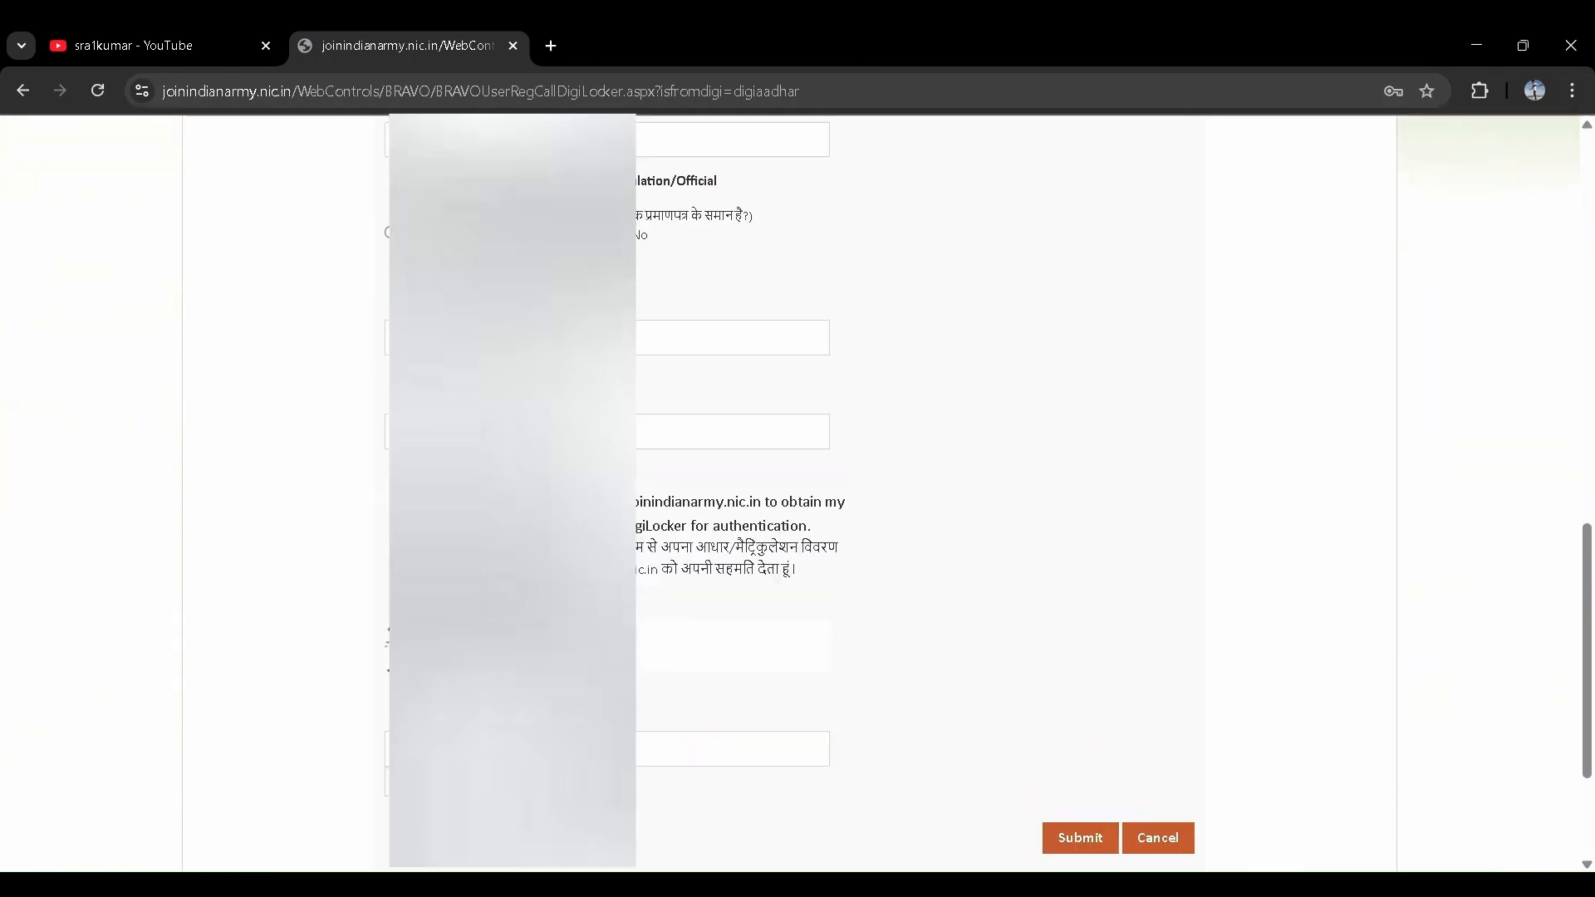
pyautogui.scroll(15, 501, 561)
pyautogui.click(514, 566)
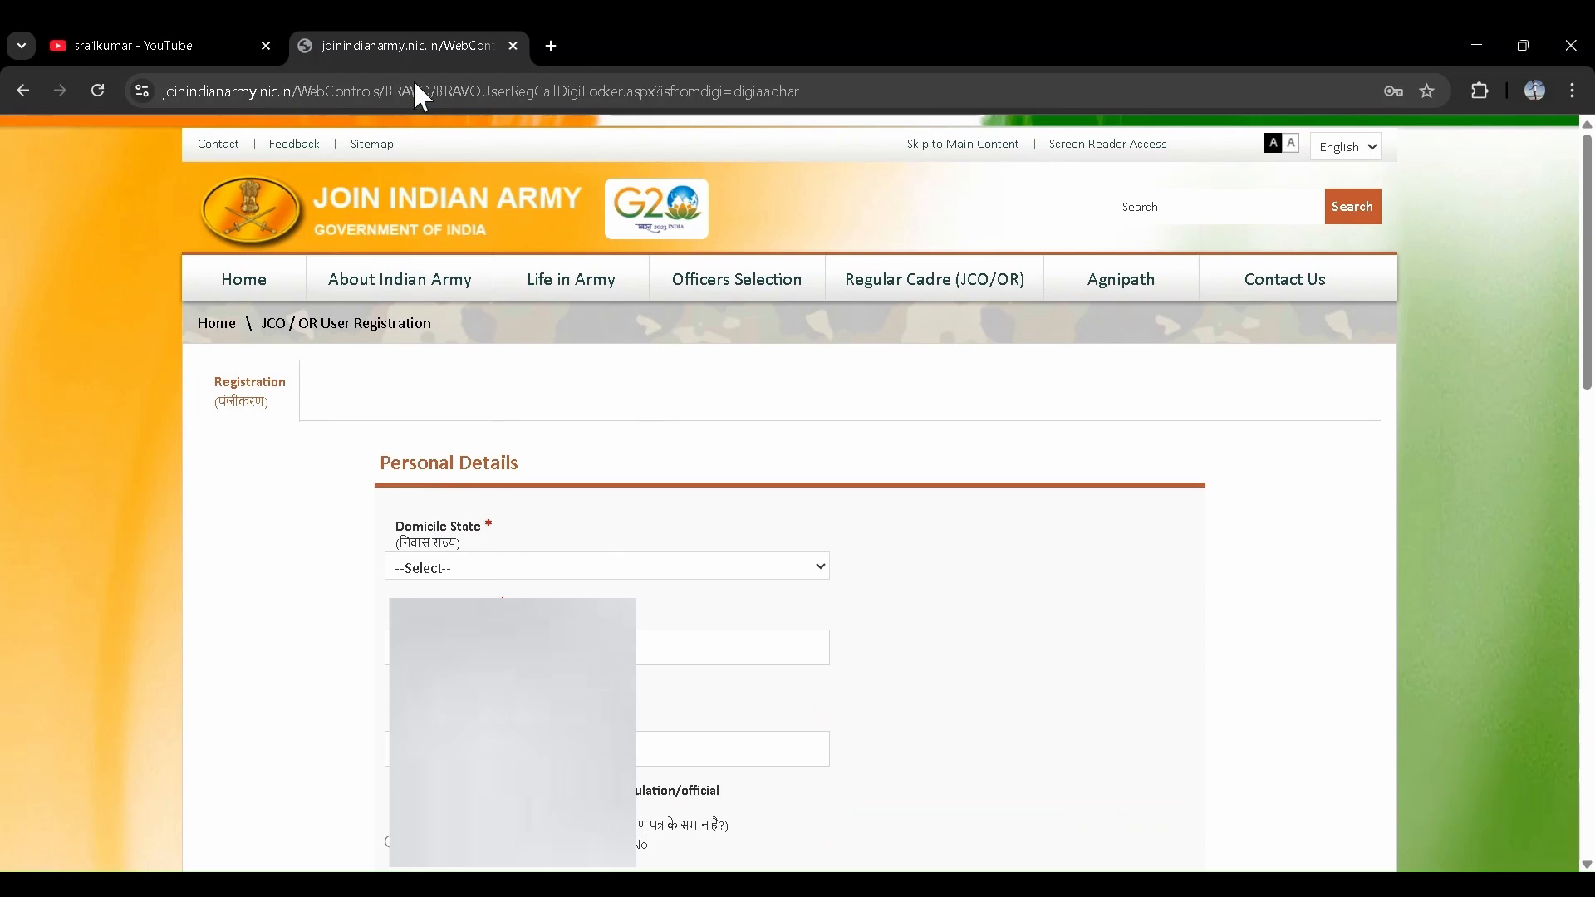
pyautogui.press('Down')
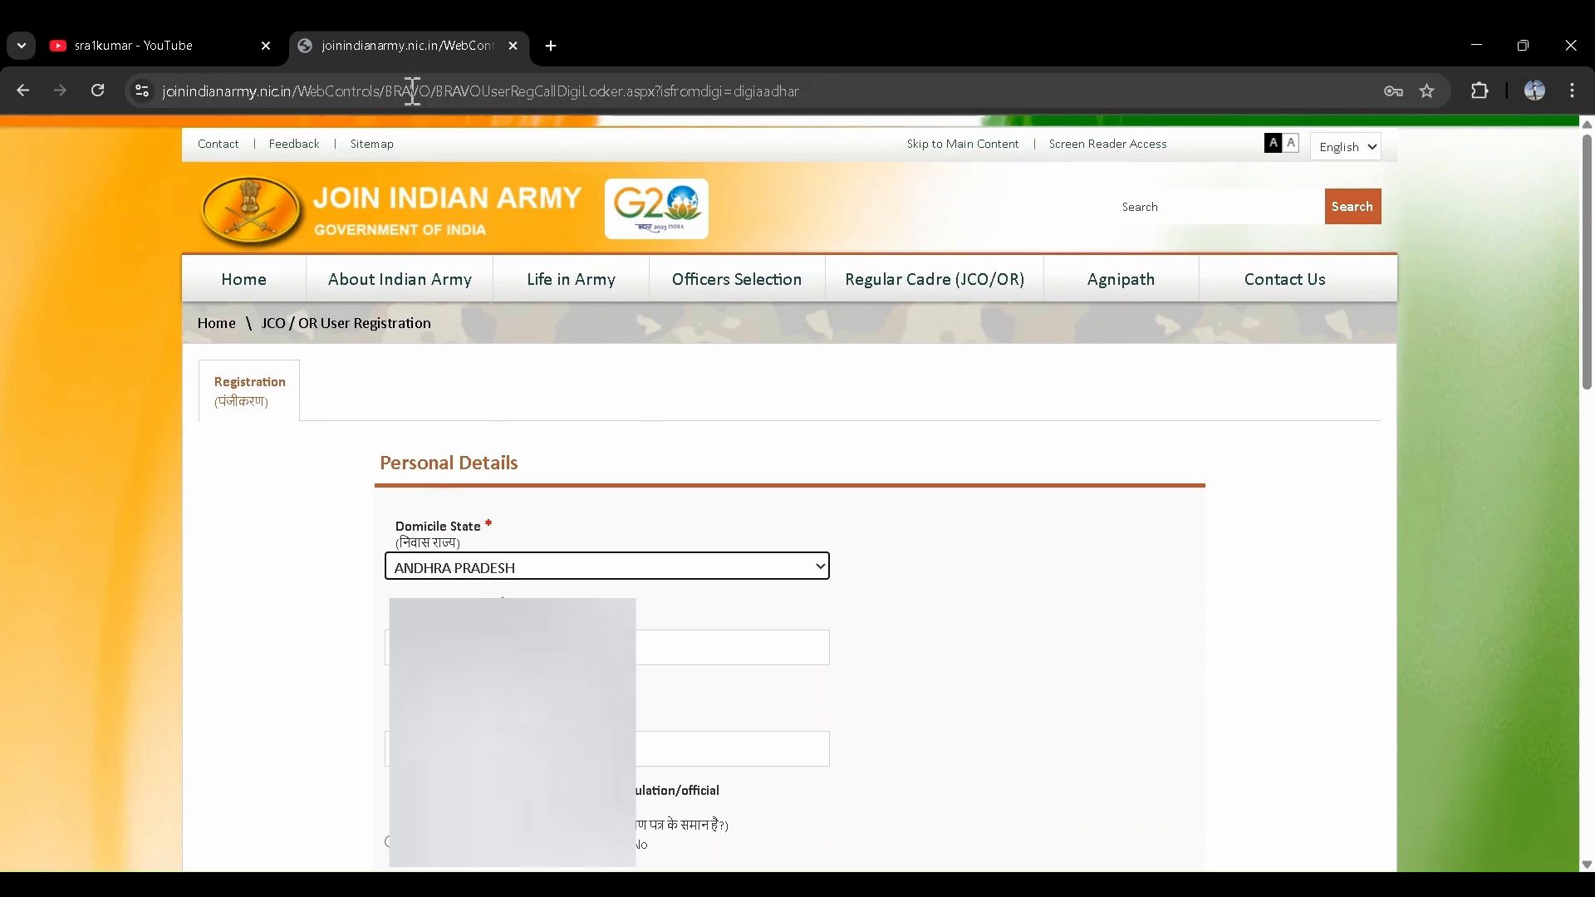
# - Answer Yes to the name-match question, dismiss the notice, and confirm fetching from DigiLocker
pyautogui.scroll(-4, 730, 544)
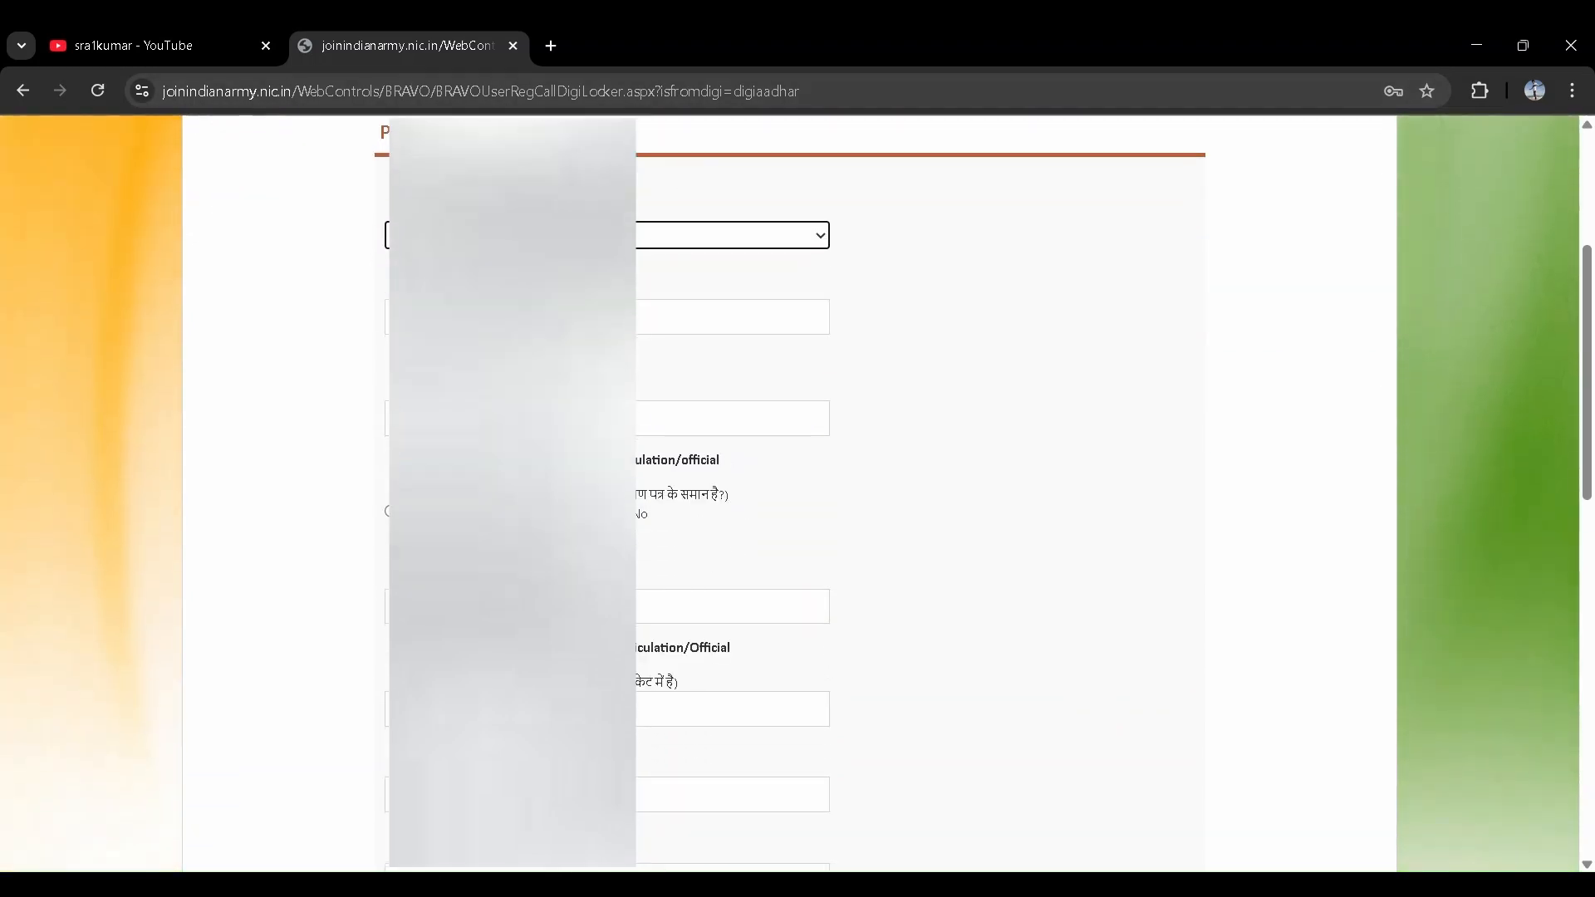
pyautogui.click(675, 499)
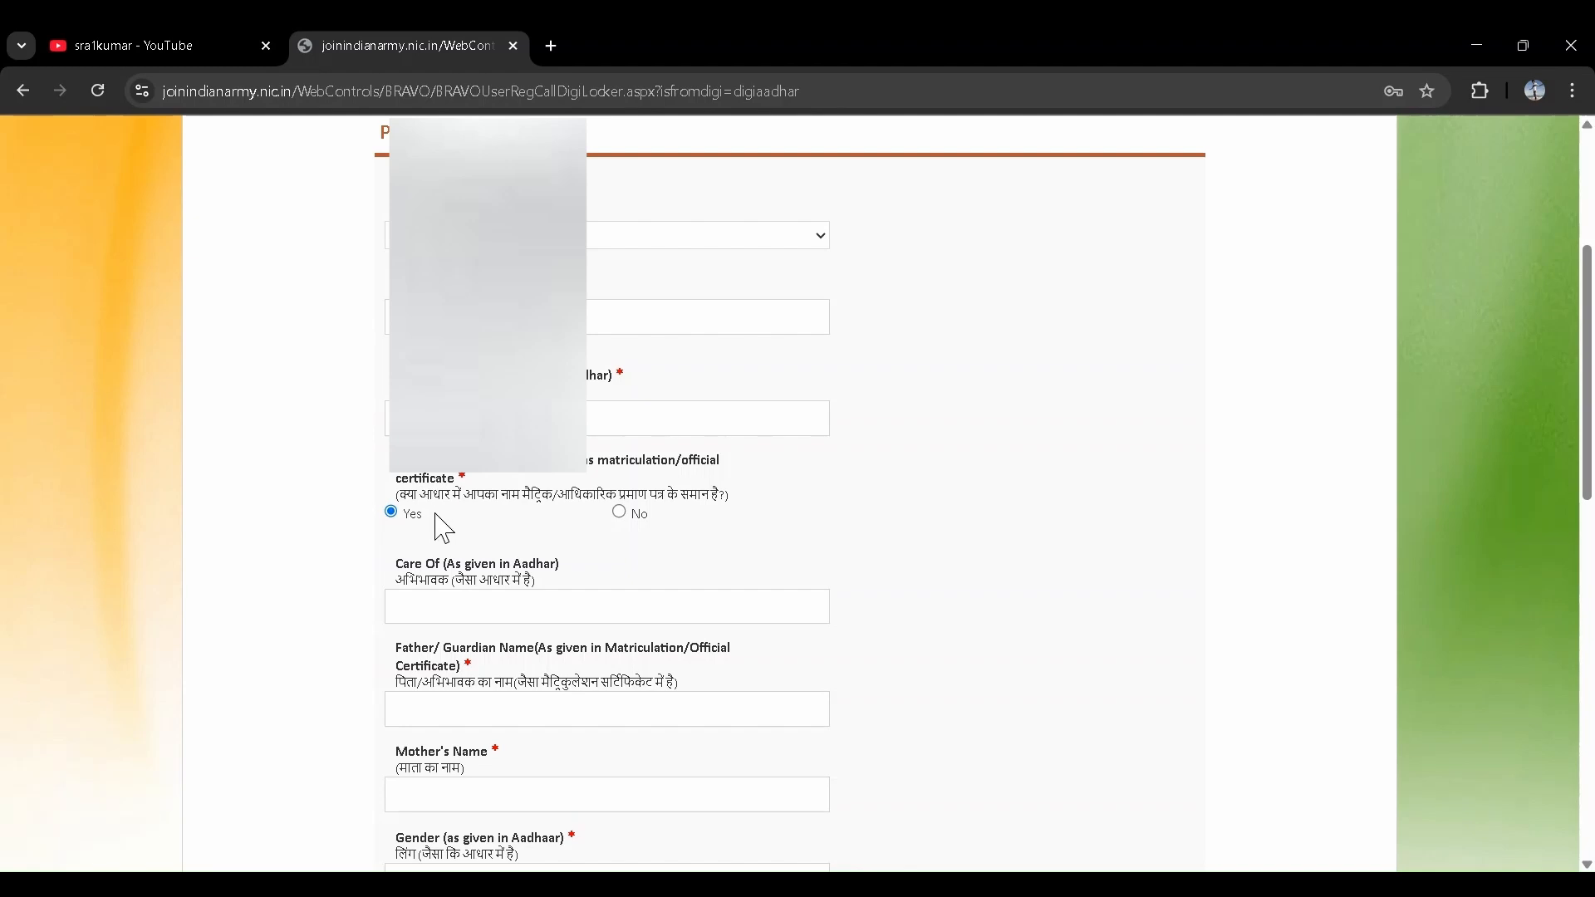
pyautogui.click(620, 516)
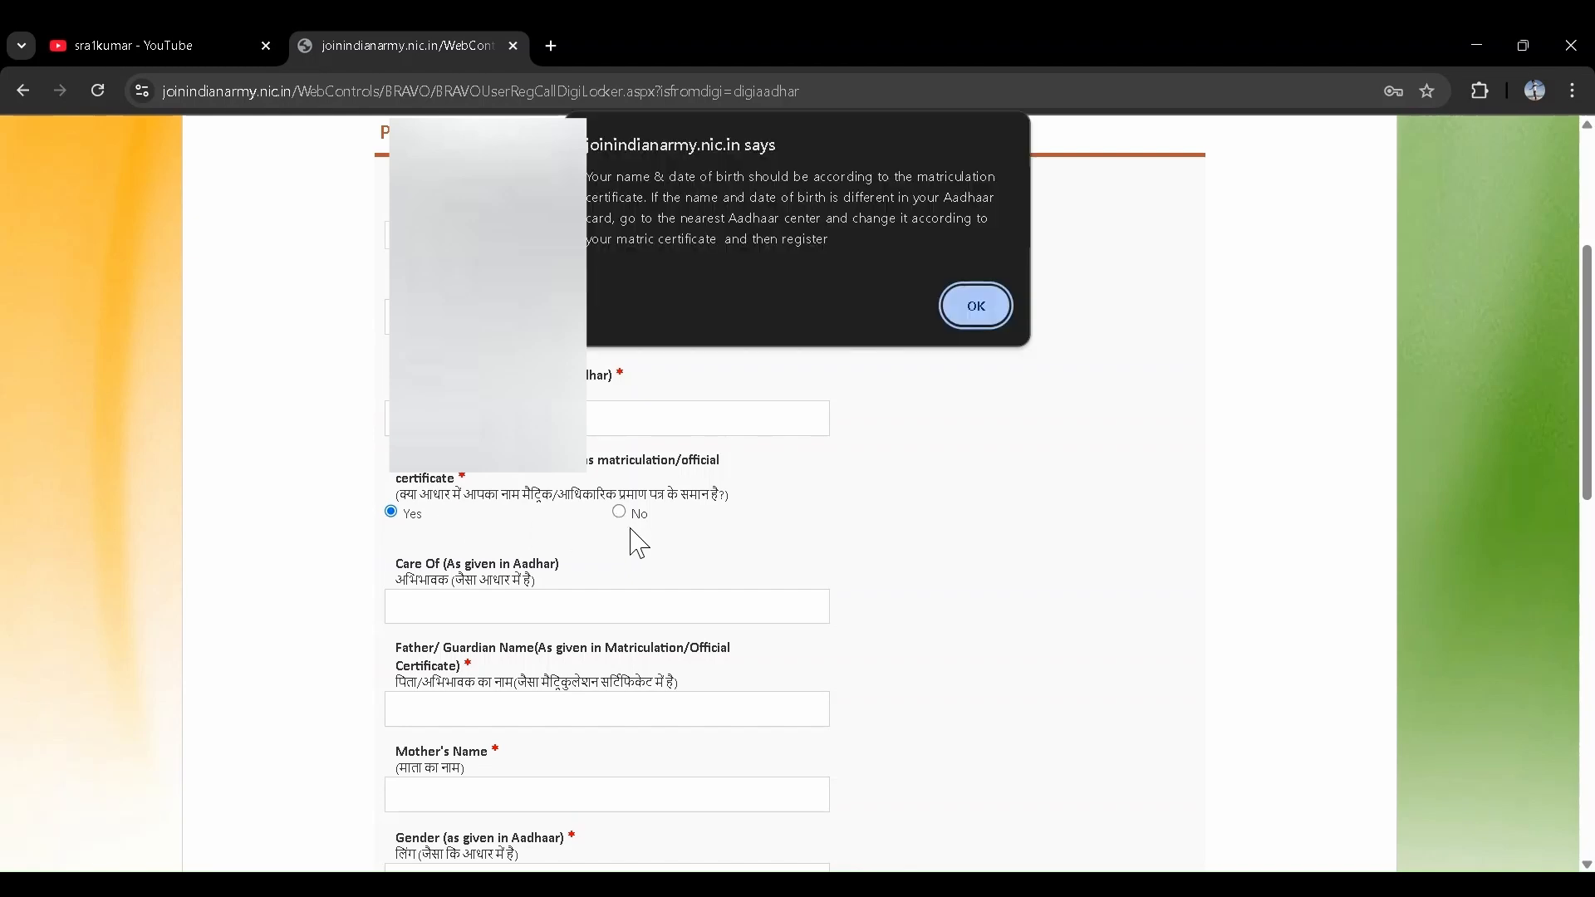
pyautogui.click(997, 305)
pyautogui.click(786, 442)
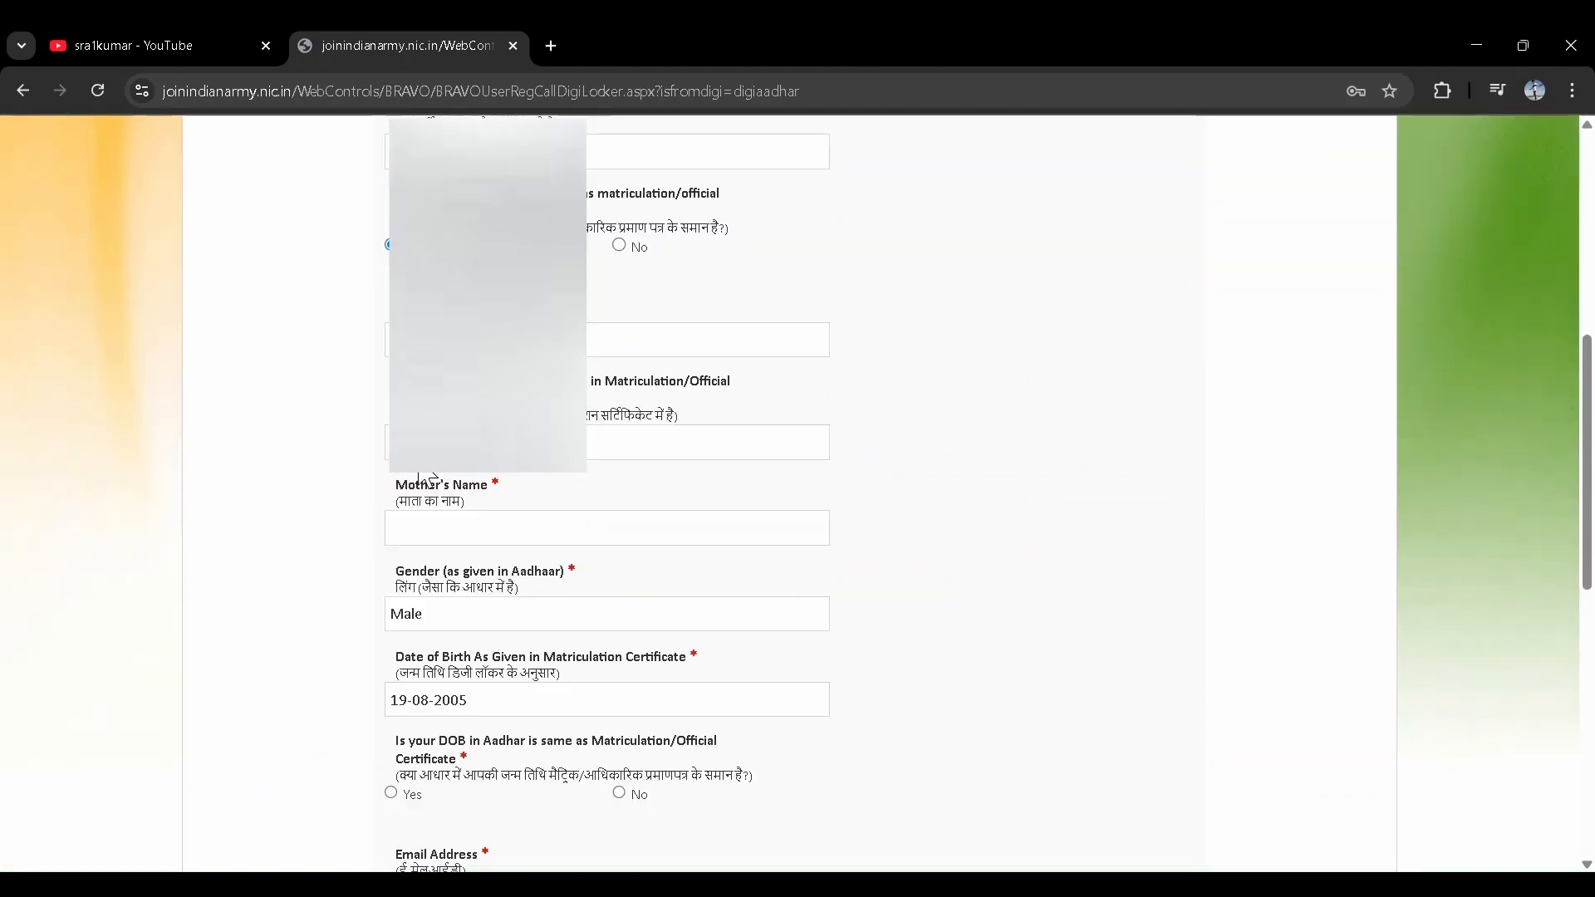
# - Fill the father's and mother's names, confirm the birth date matches, and add the email address
pyautogui.click(465, 445)
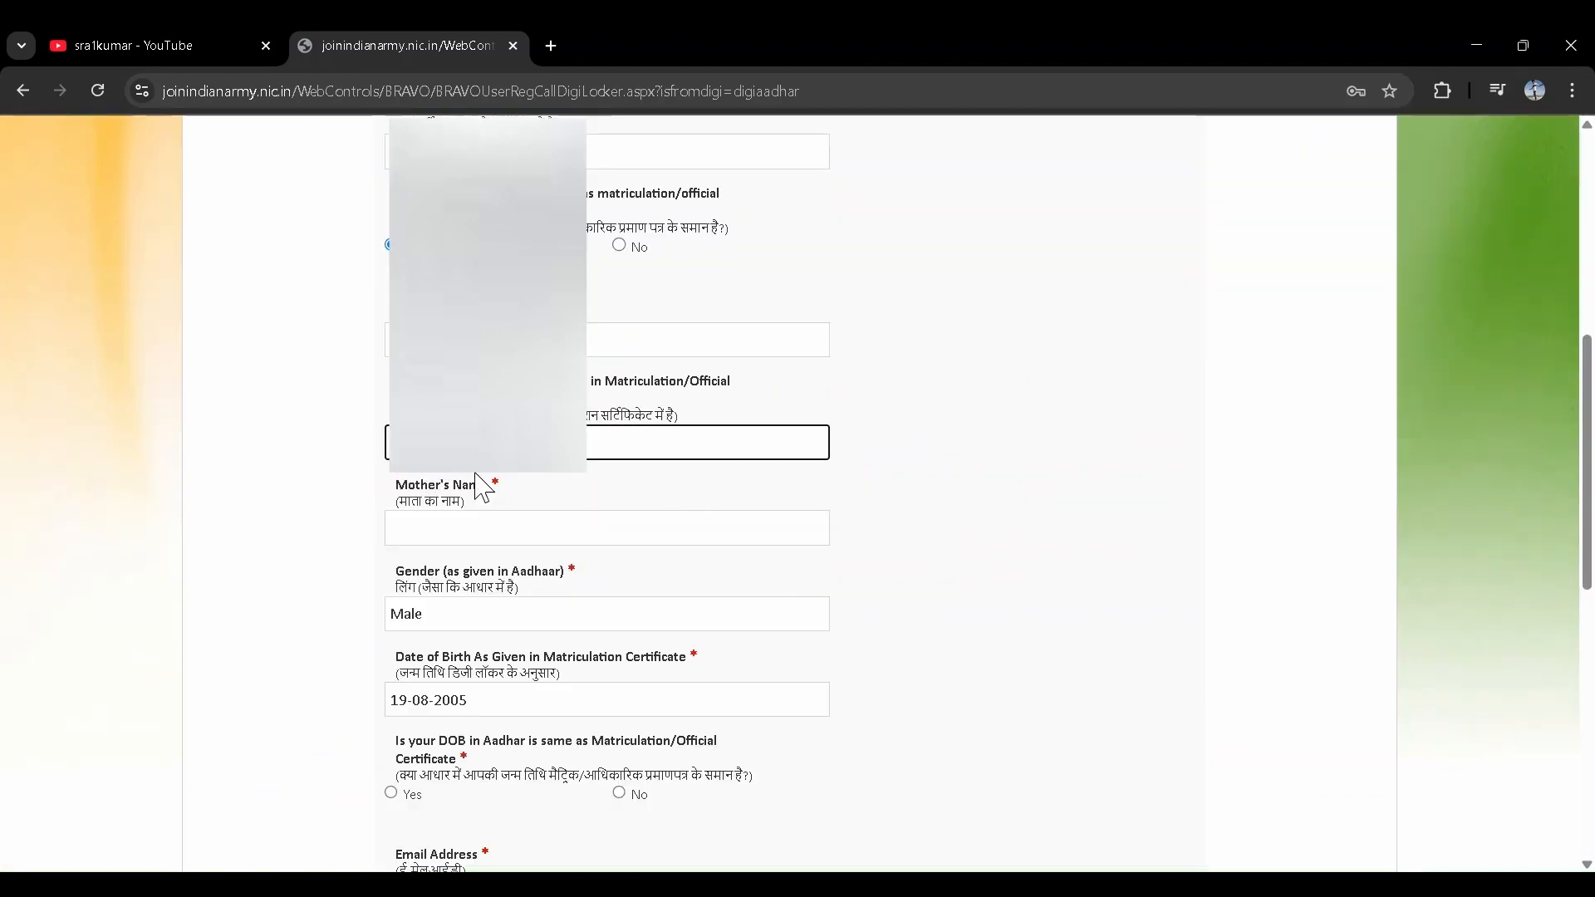
pyautogui.scroll(-1, 571, 495)
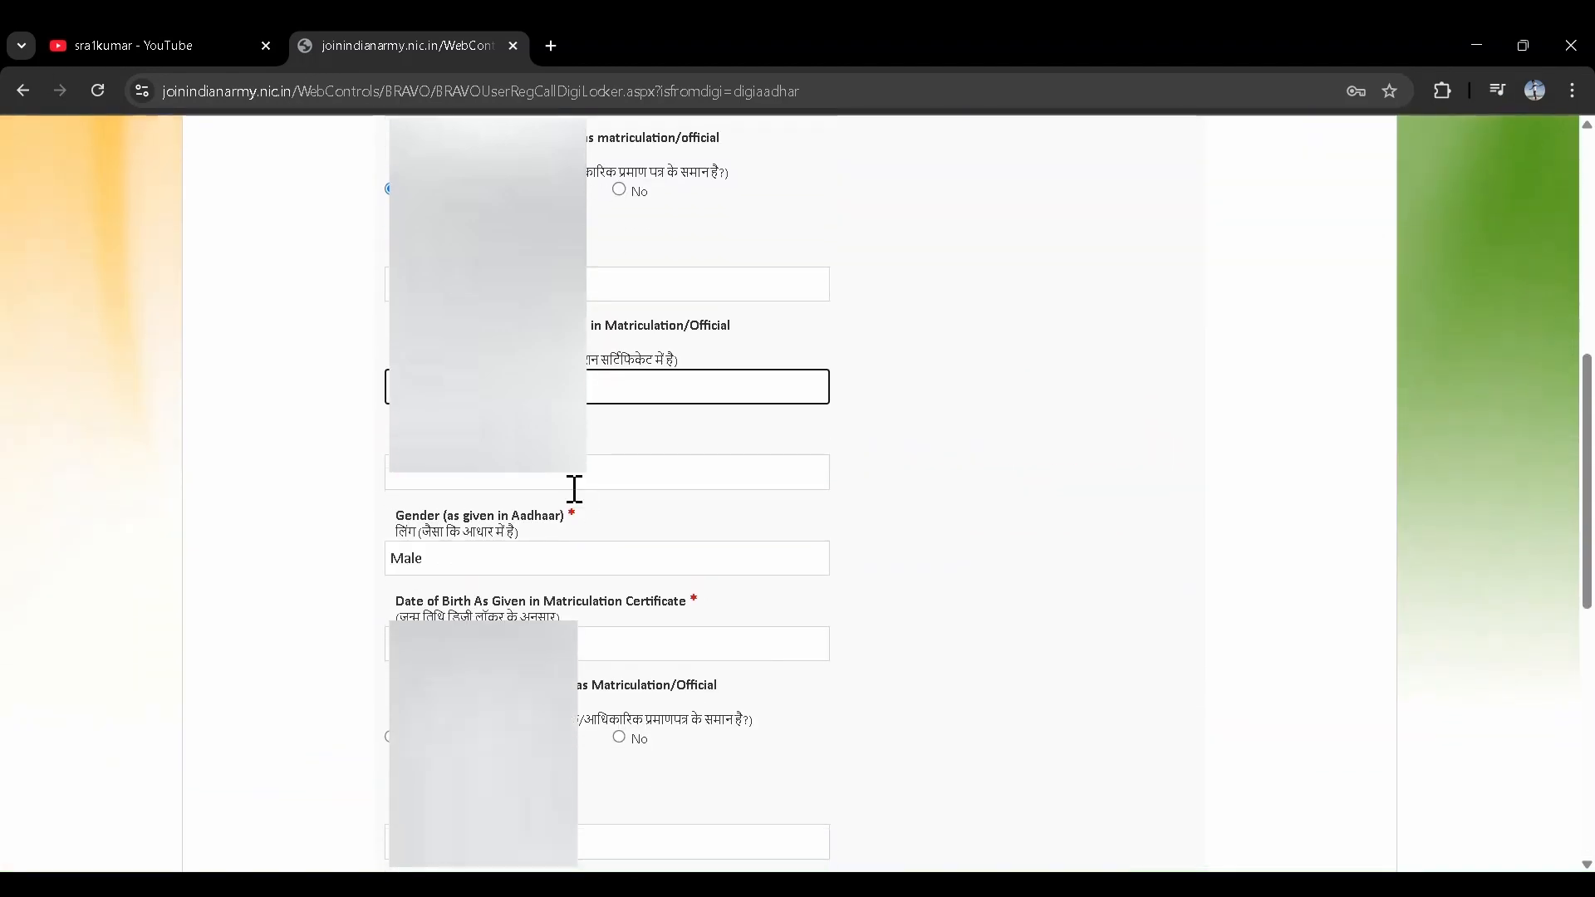
pyautogui.click(429, 476)
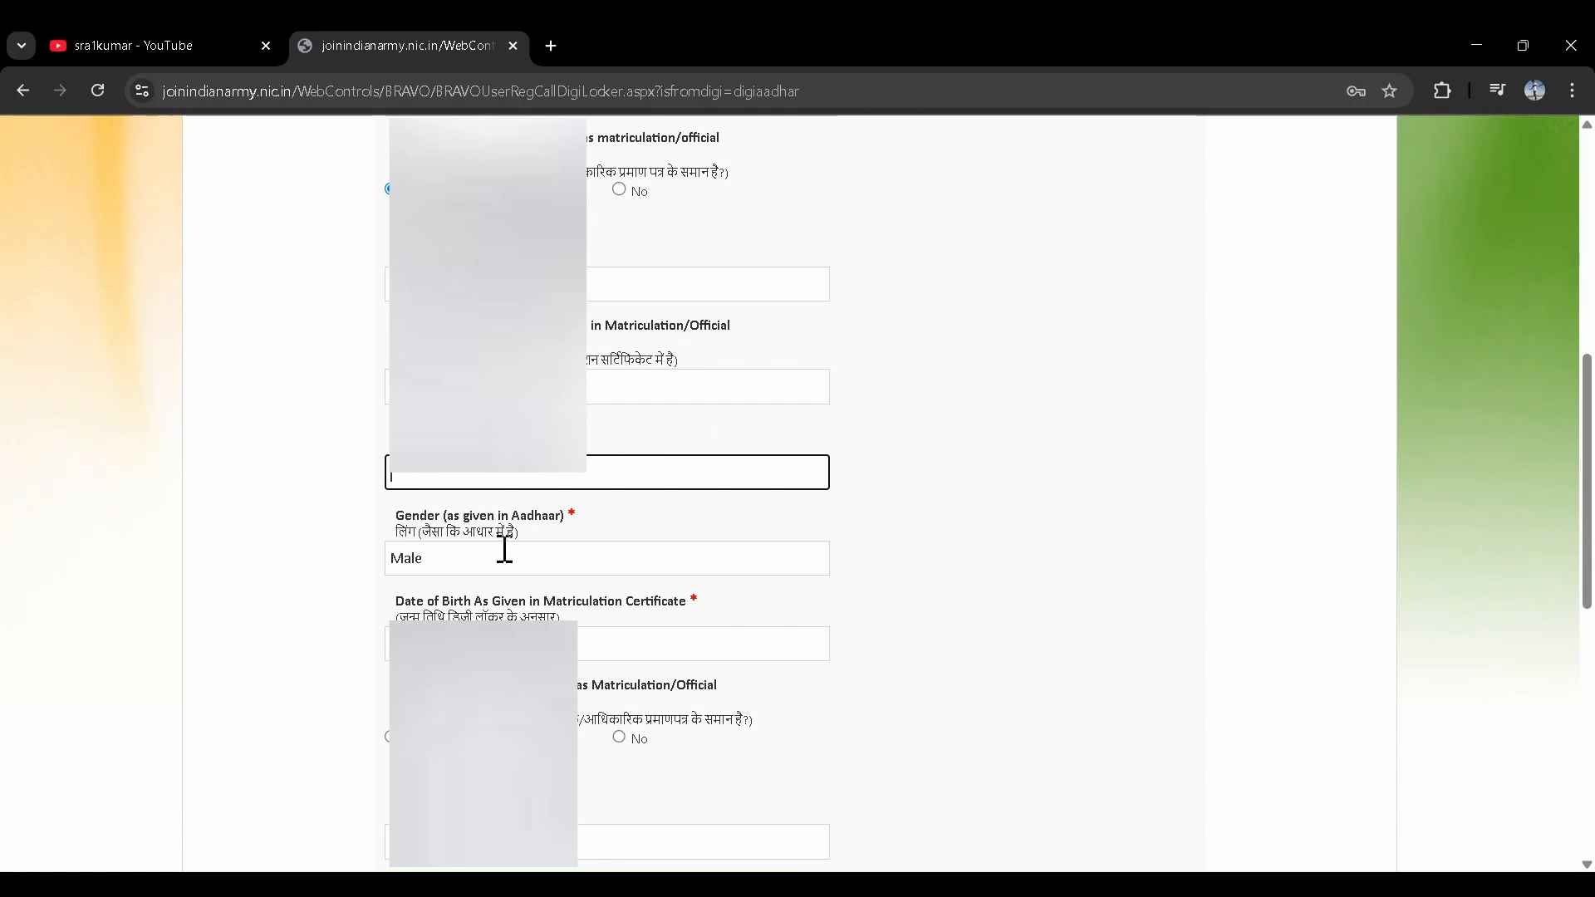
pyautogui.scroll(-5, 471, 564)
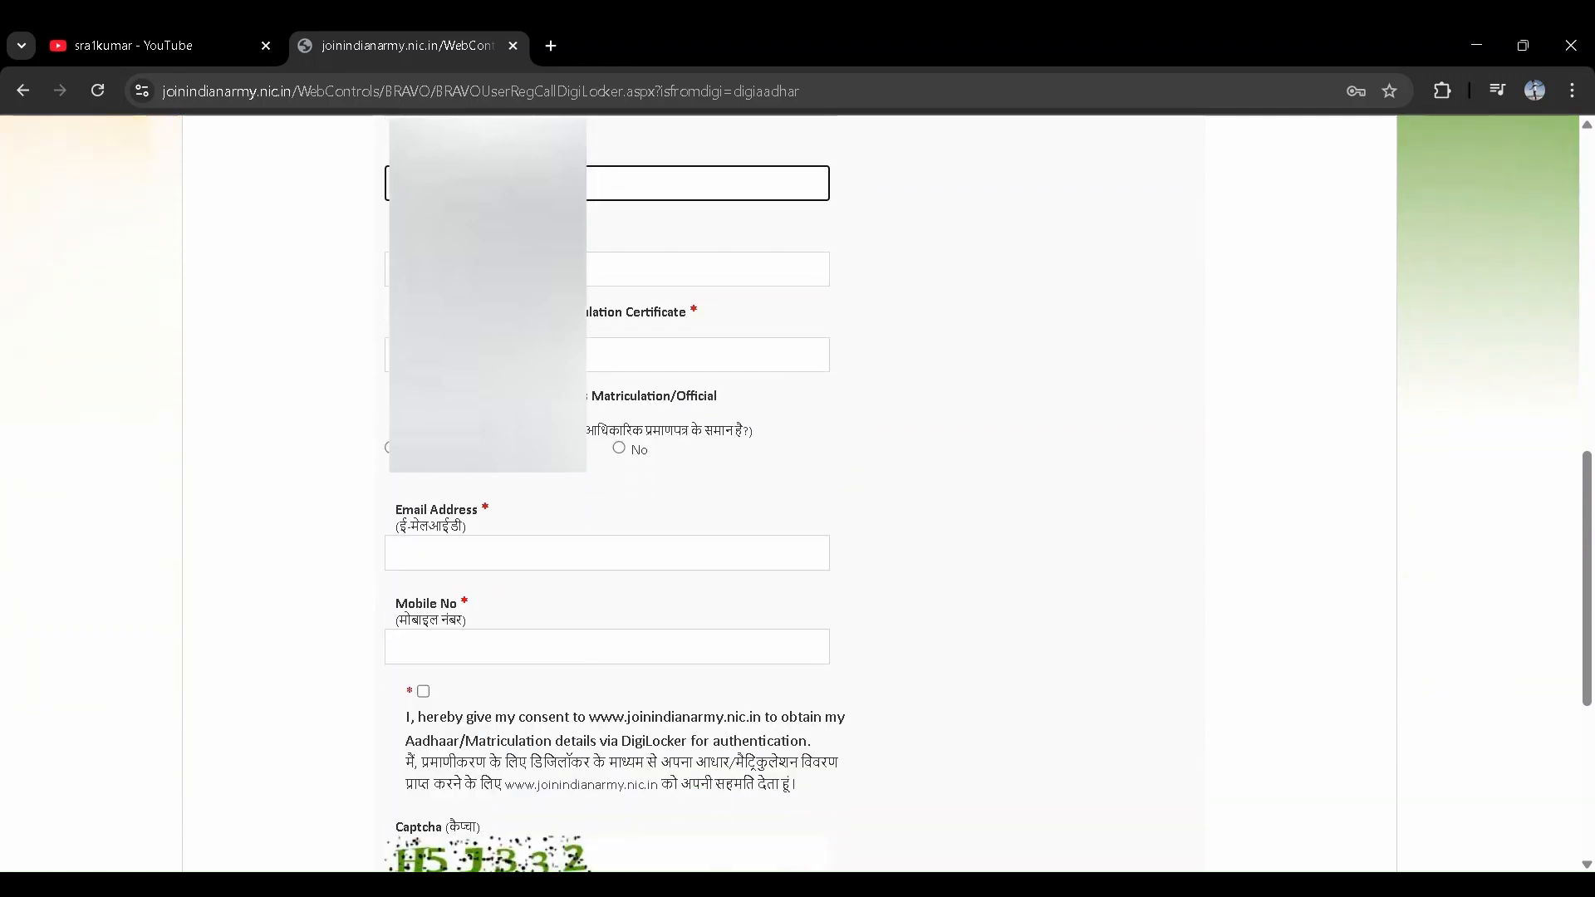
pyautogui.scroll(-3, 505, 417)
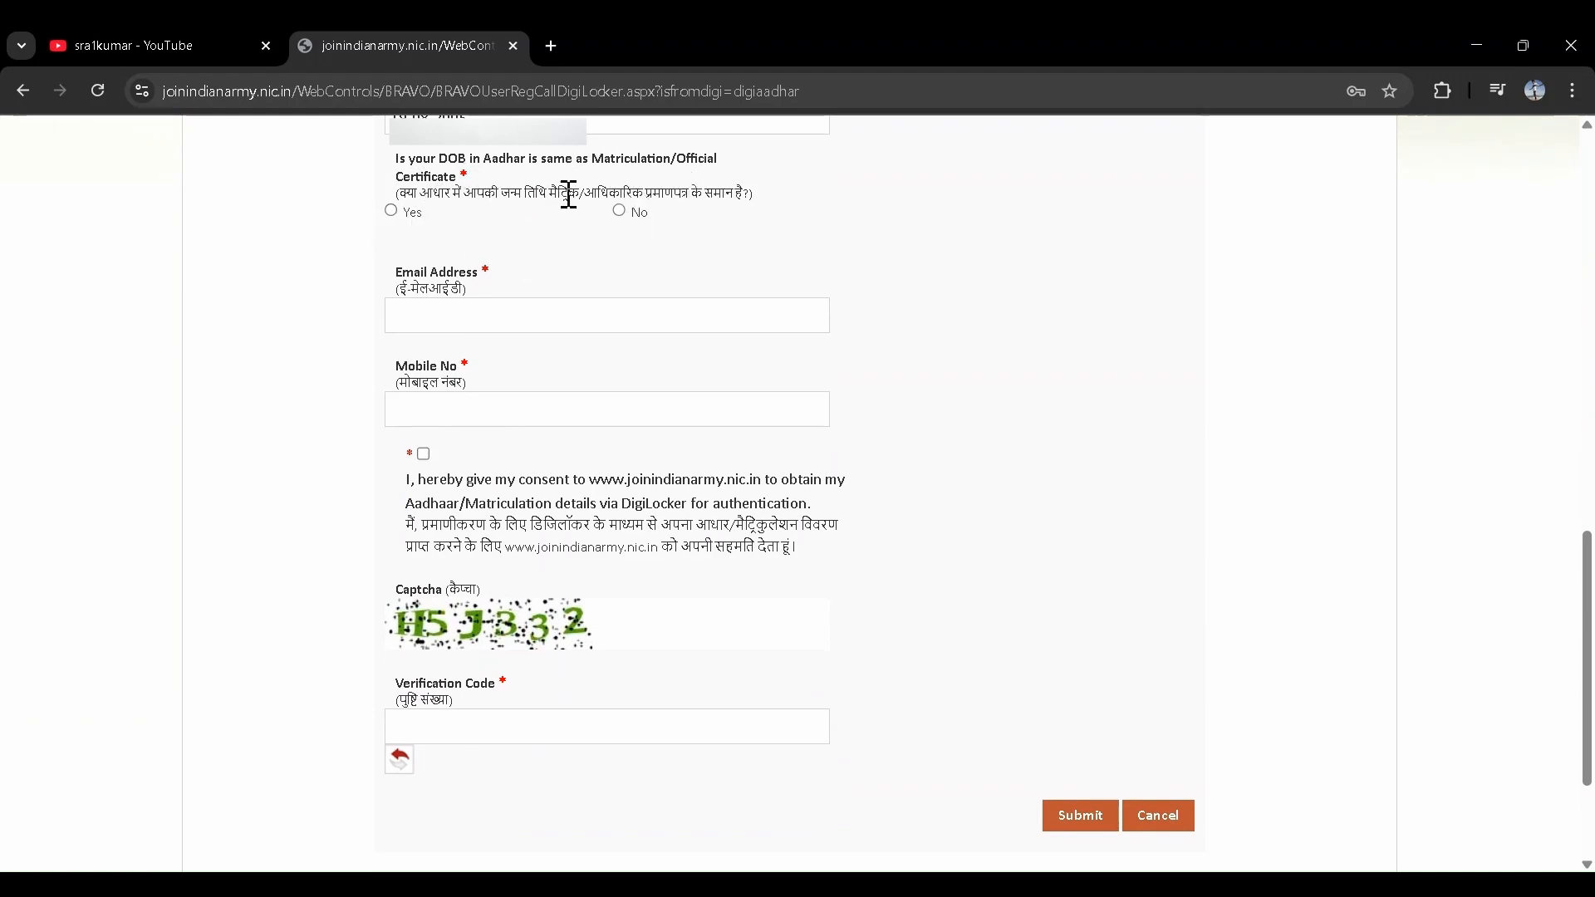
pyautogui.click(390, 213)
pyautogui.click(467, 326)
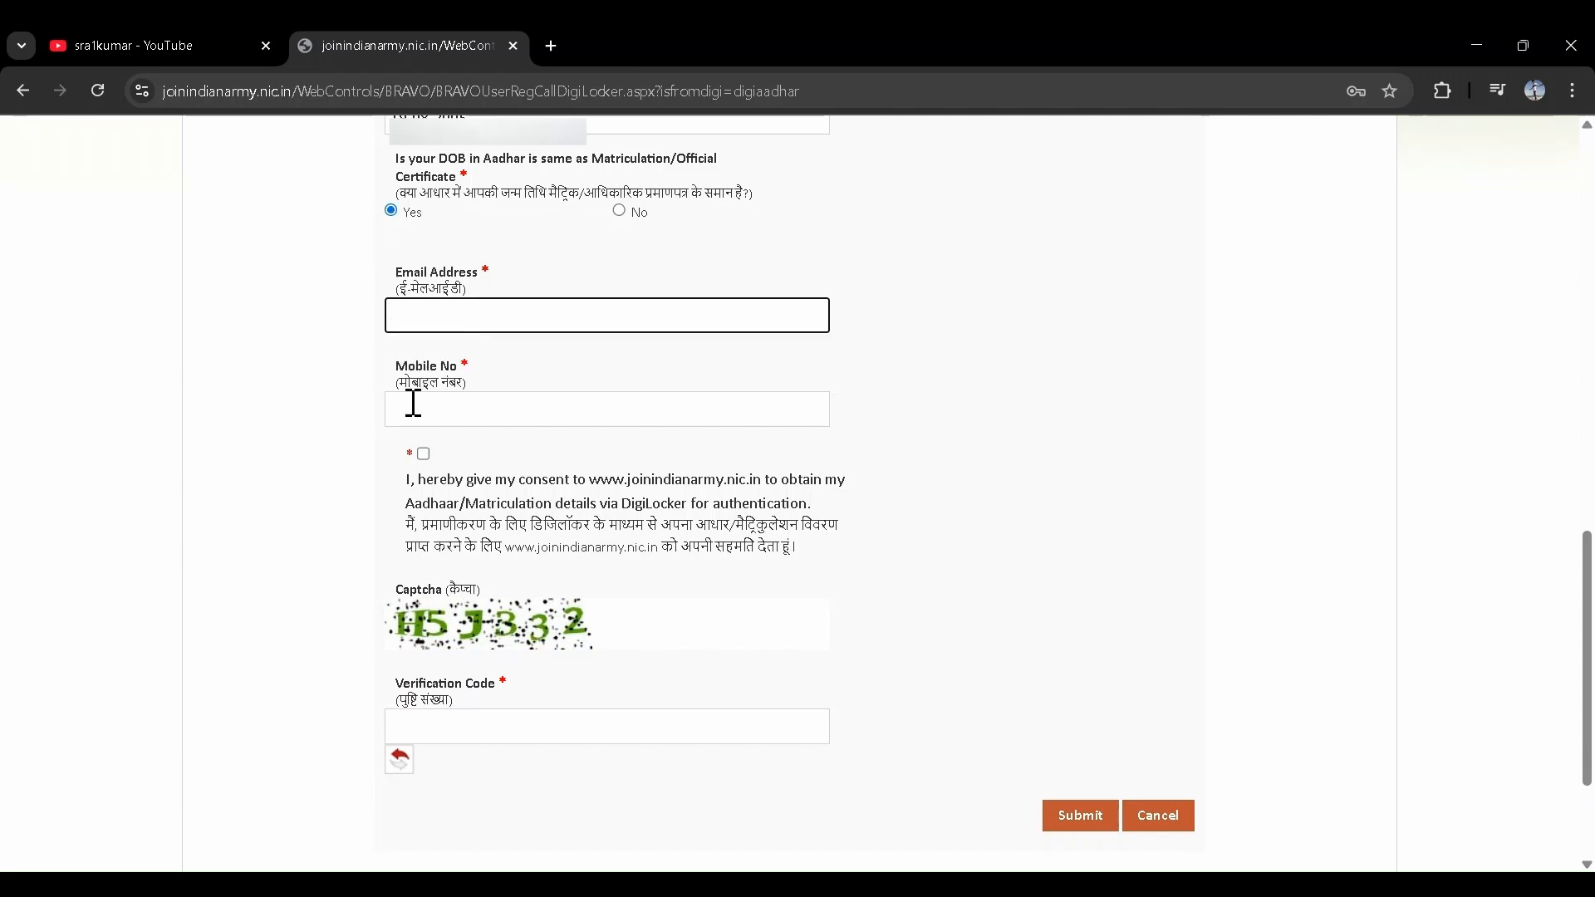
pyautogui.click(347, 409)
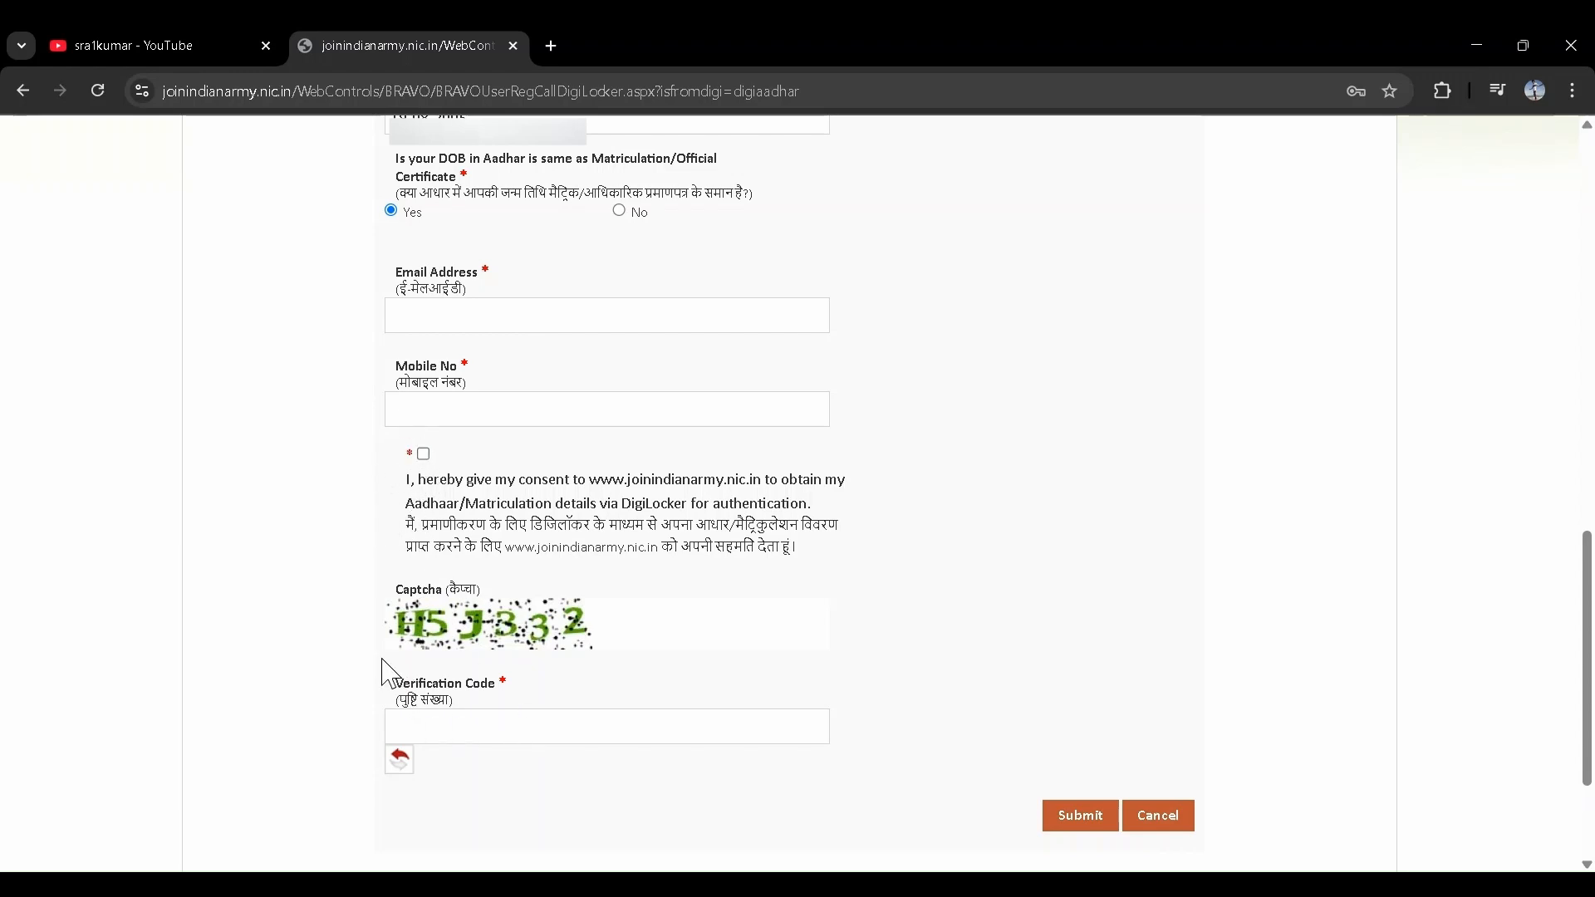
pyautogui.click(446, 731)
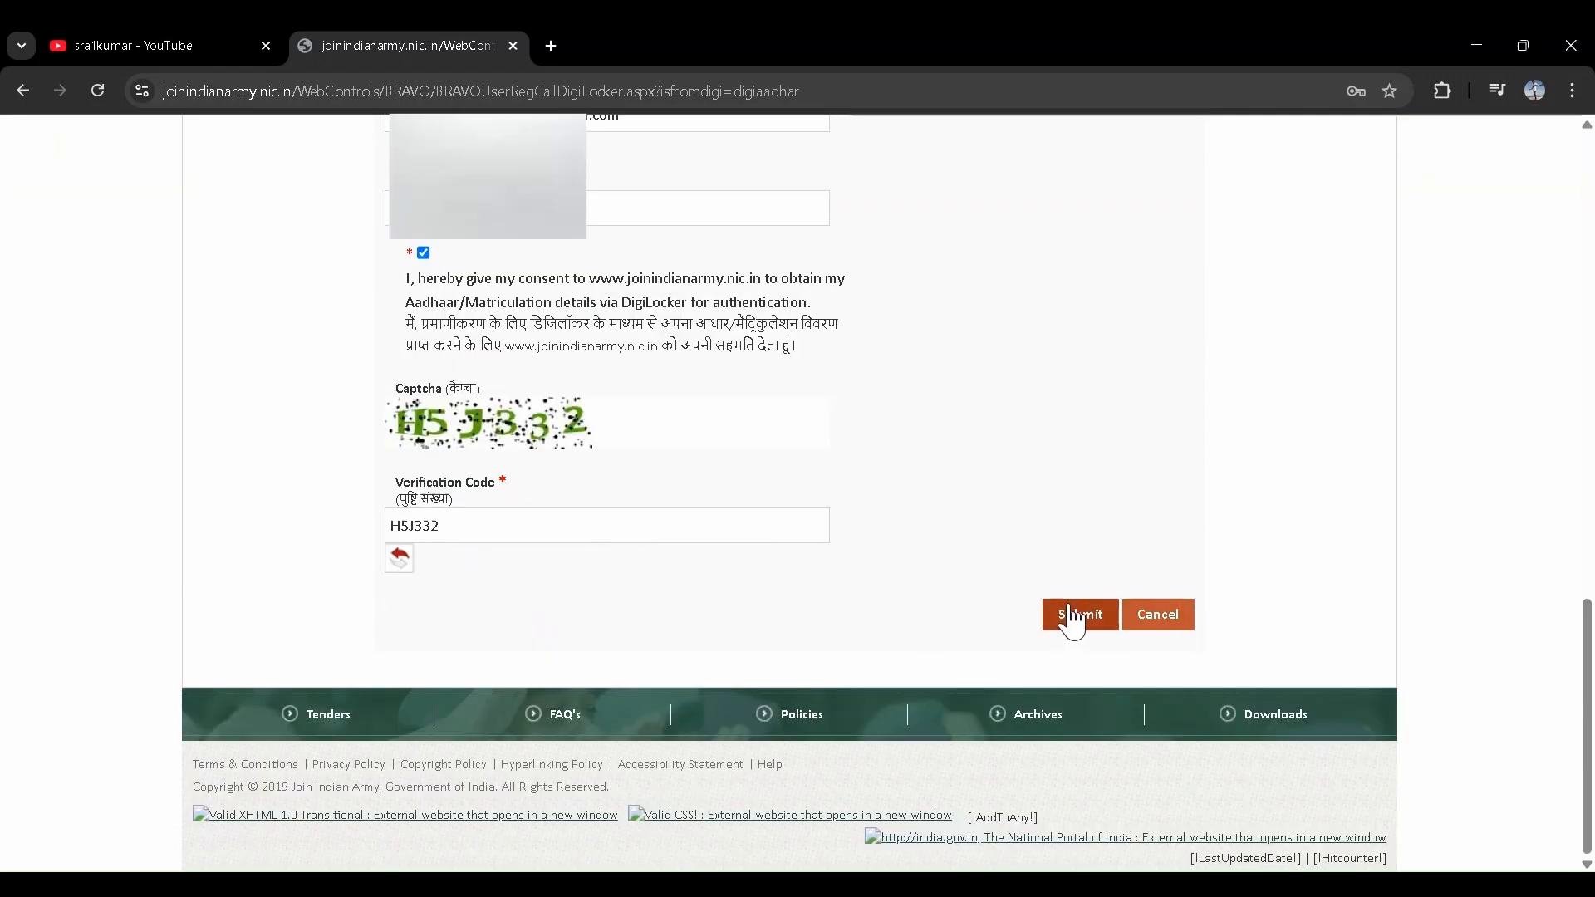
# - Submit the personal details and acknowledge the notice that an OTP was emailed
pyautogui.click(1074, 616)
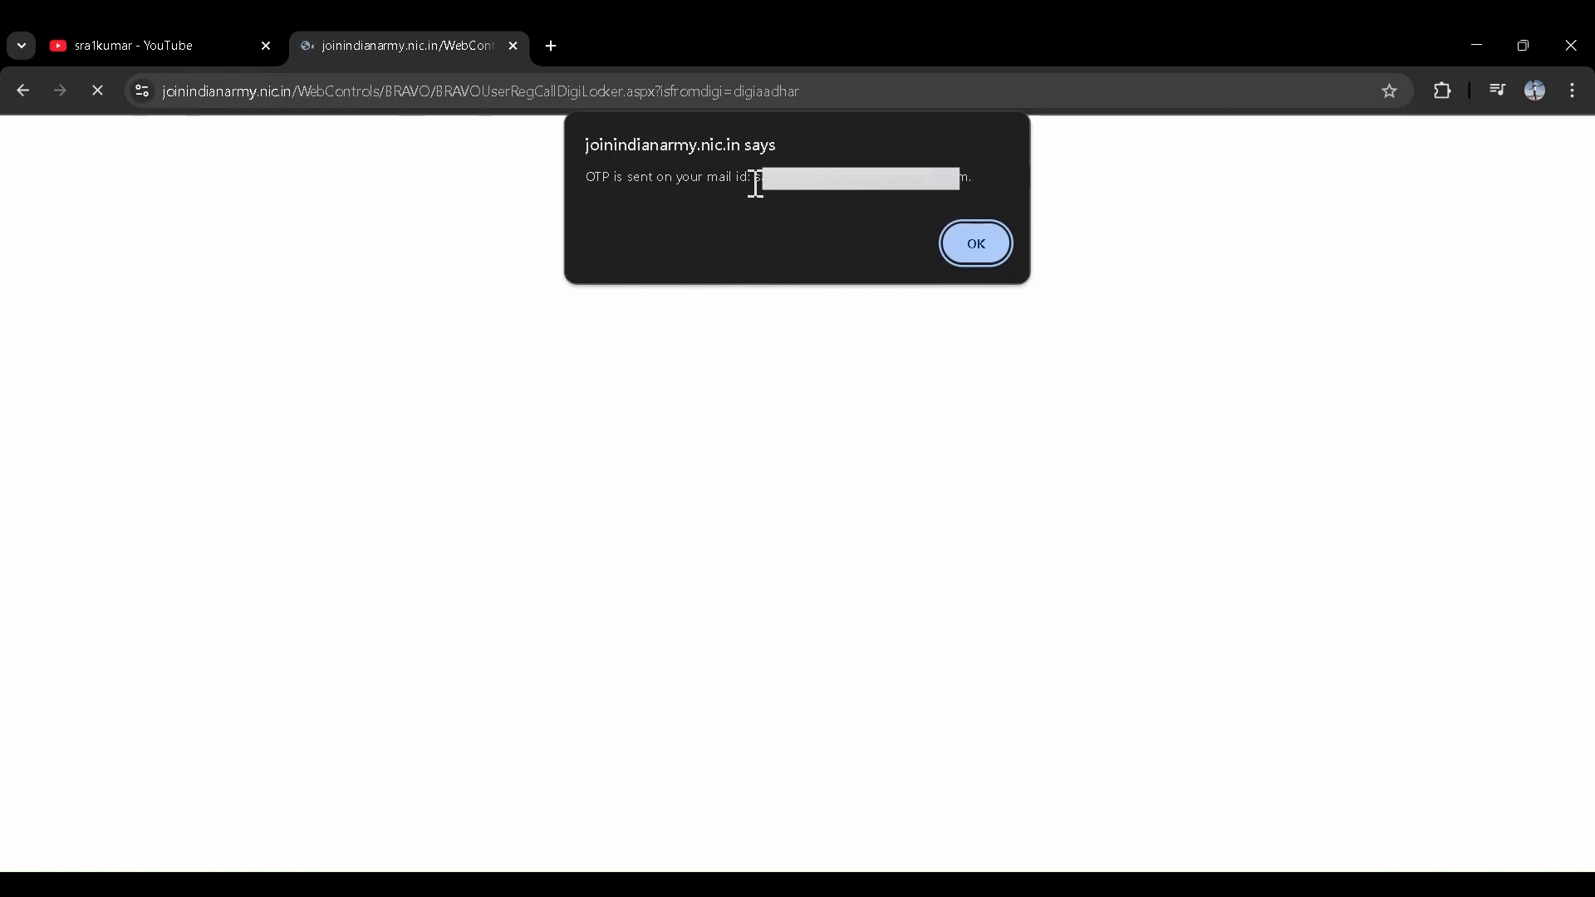
pyautogui.moveTo(757, 184); pyautogui.dragTo(963, 181)
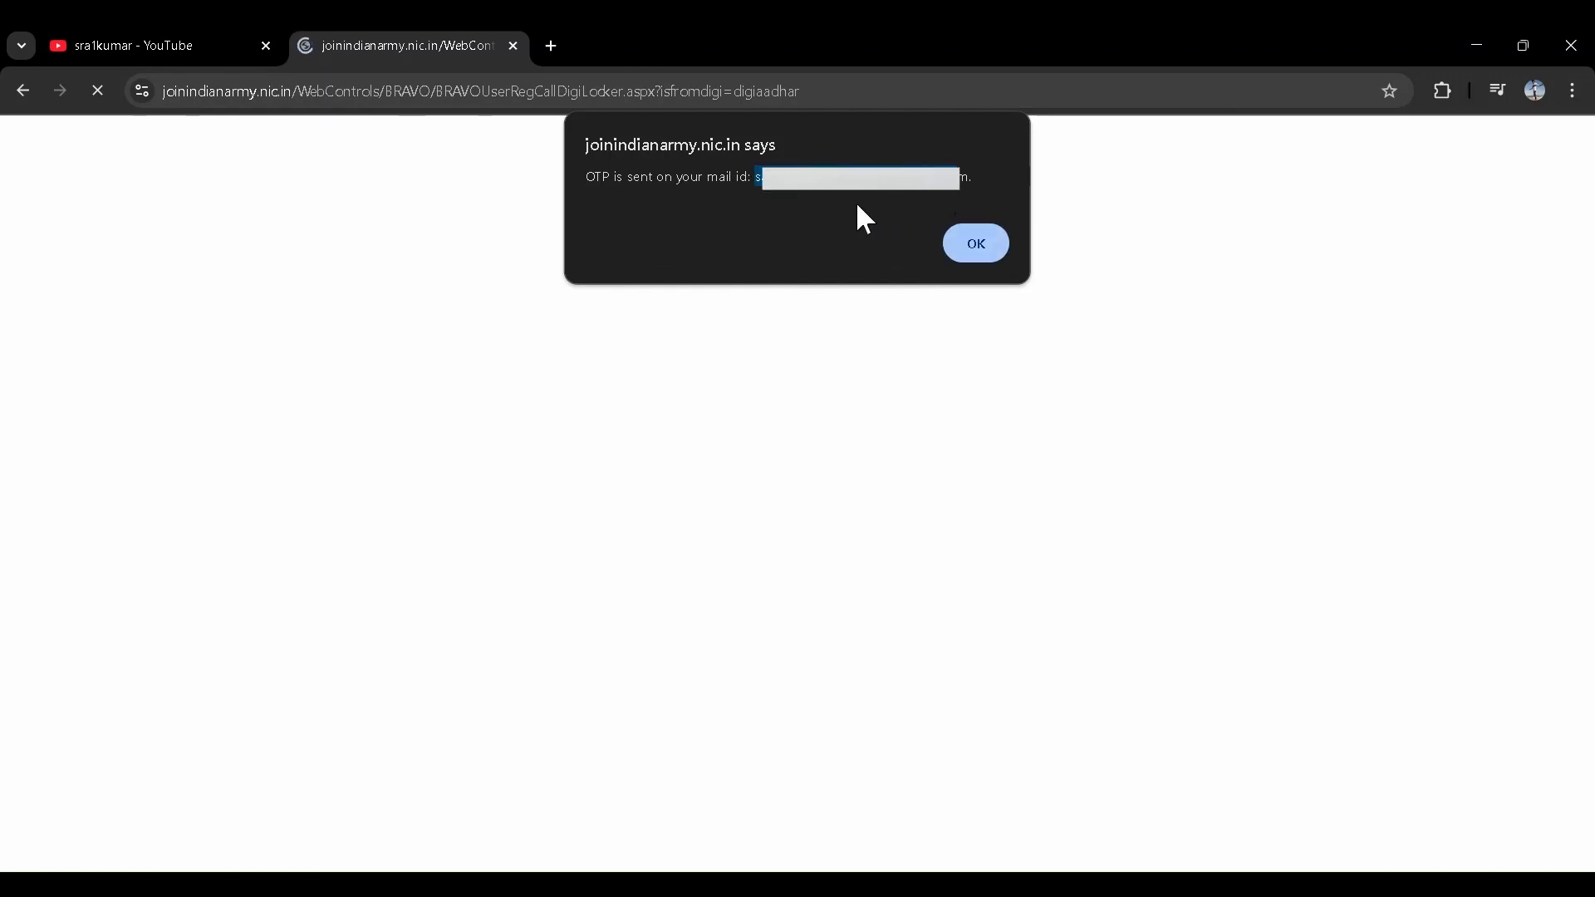
pyautogui.click(961, 251)
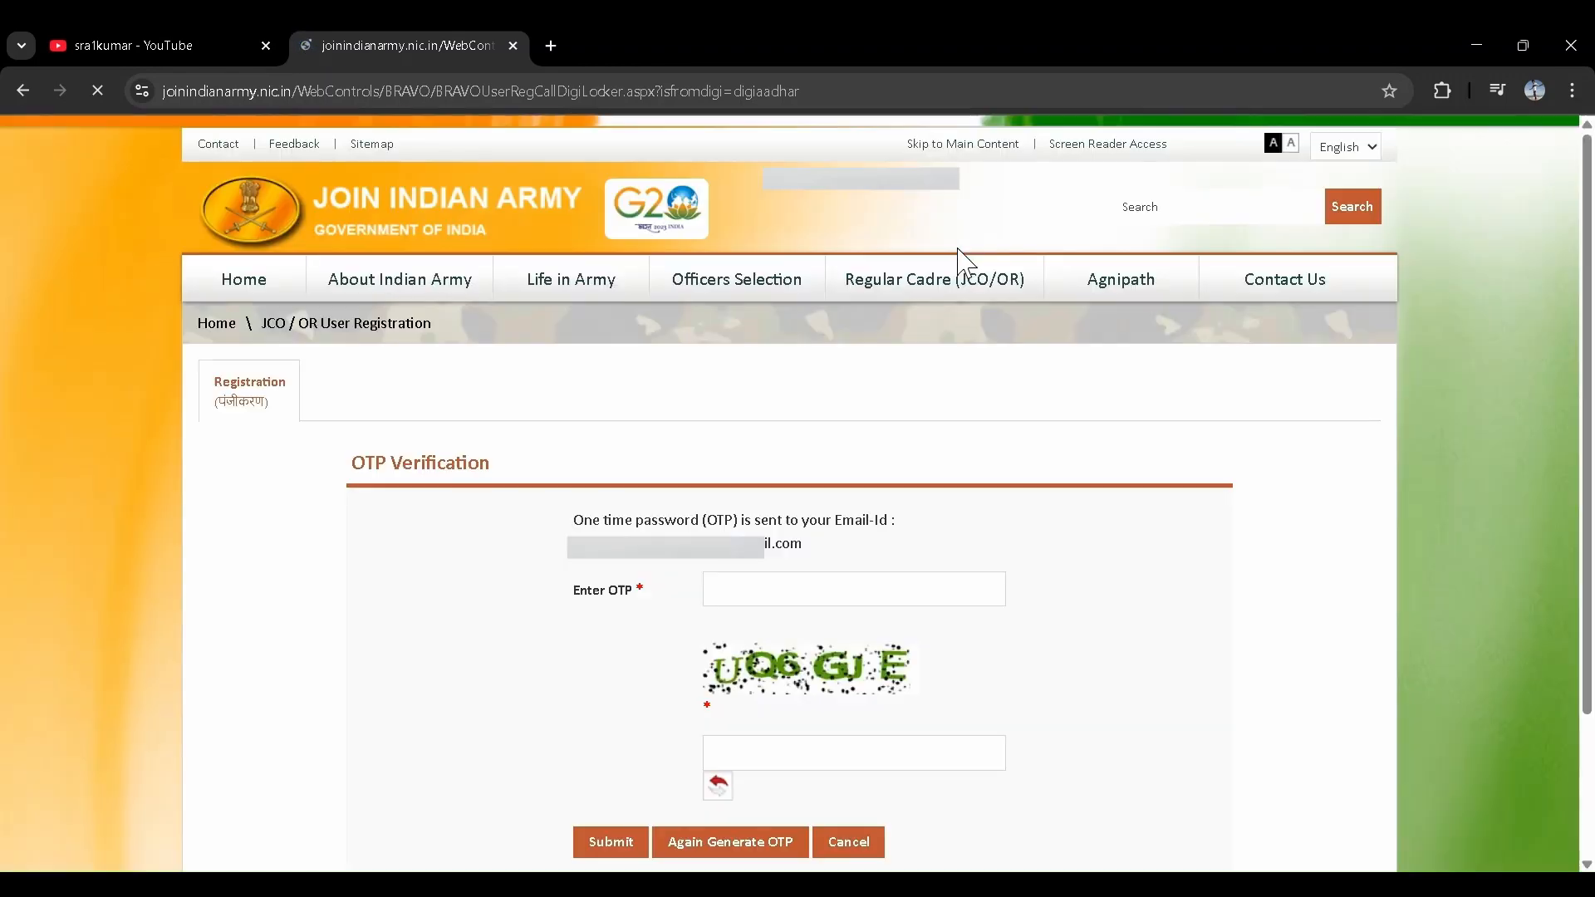
# - Enter the emailed OTP and captcha code, then submit them for verification
pyautogui.click(789, 589)
pyautogui.click(719, 748)
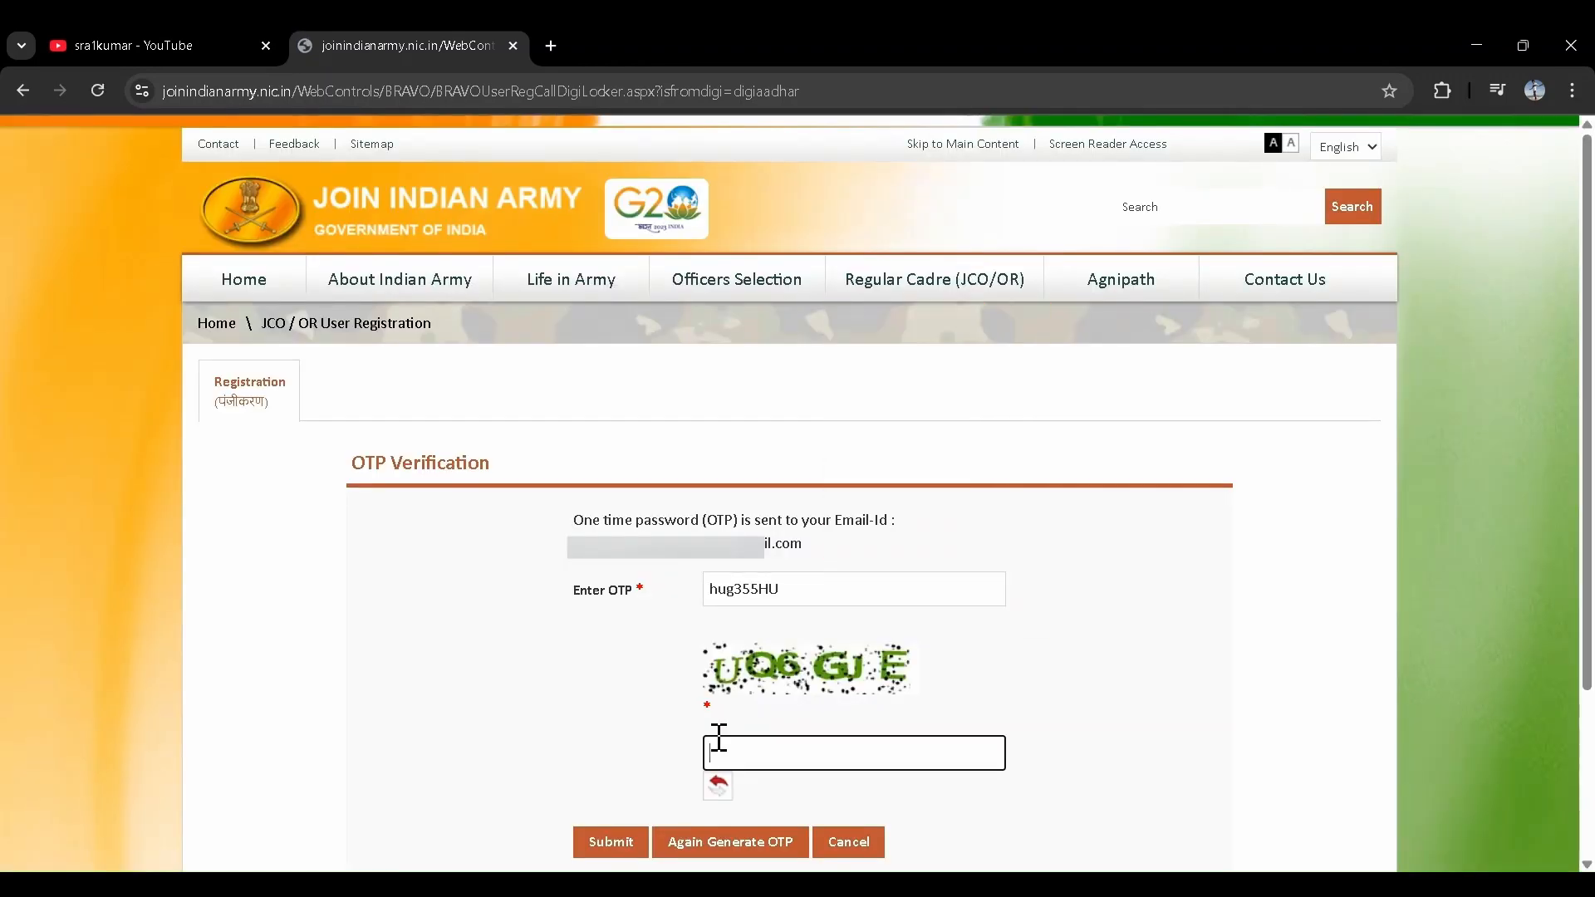
pyautogui.scroll(-1, 720, 739)
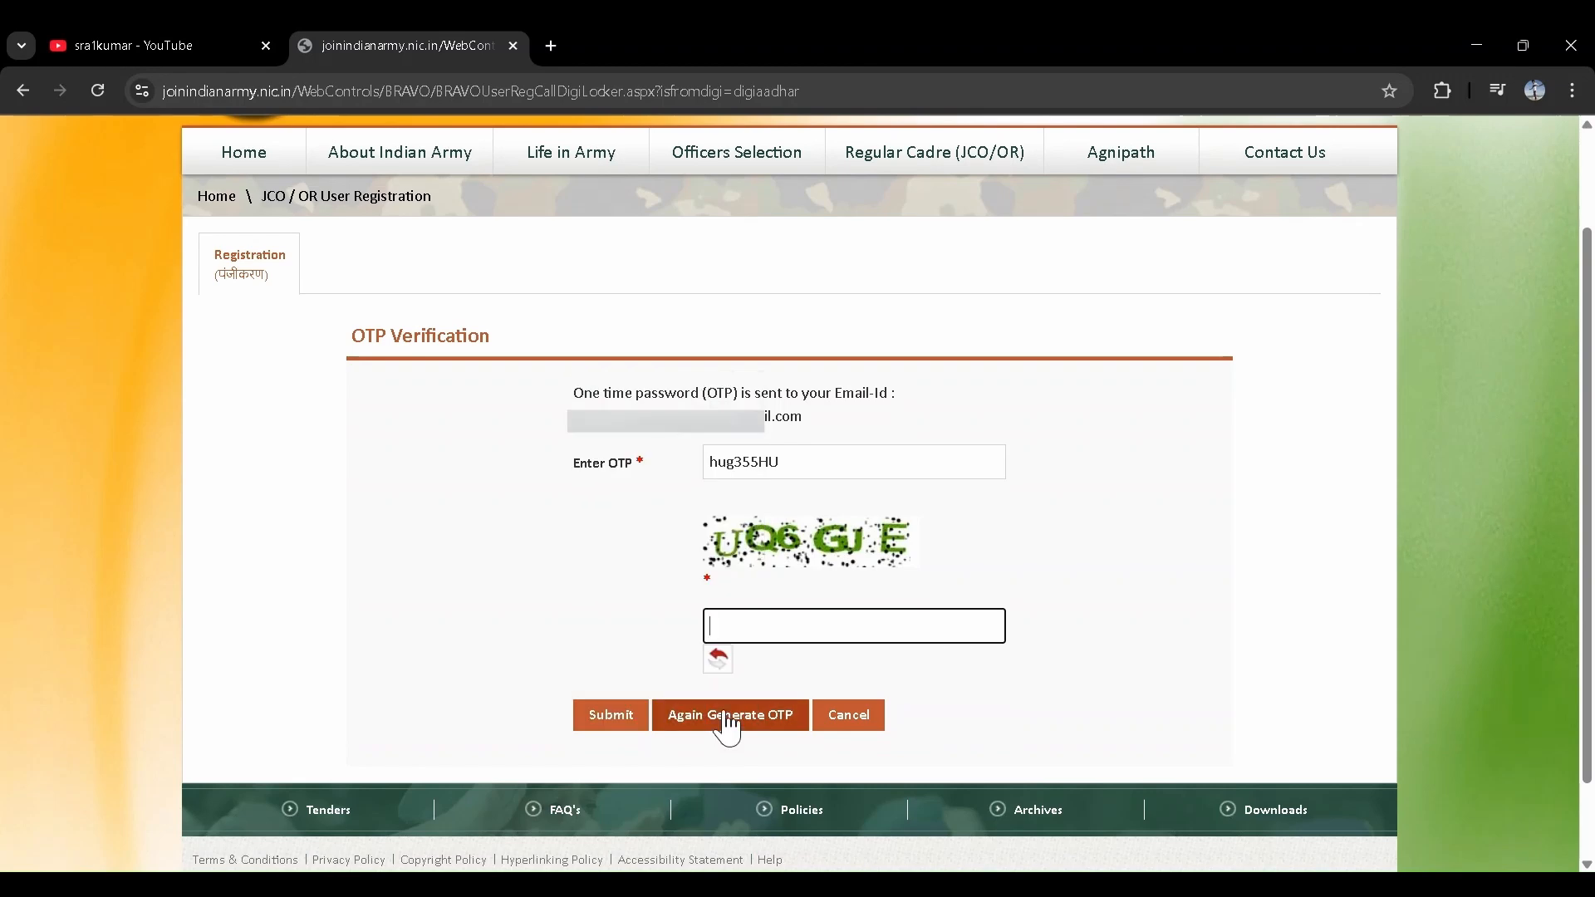
pyautogui.write('UQ6GJE')
pyautogui.scroll(-1, 831, 582)
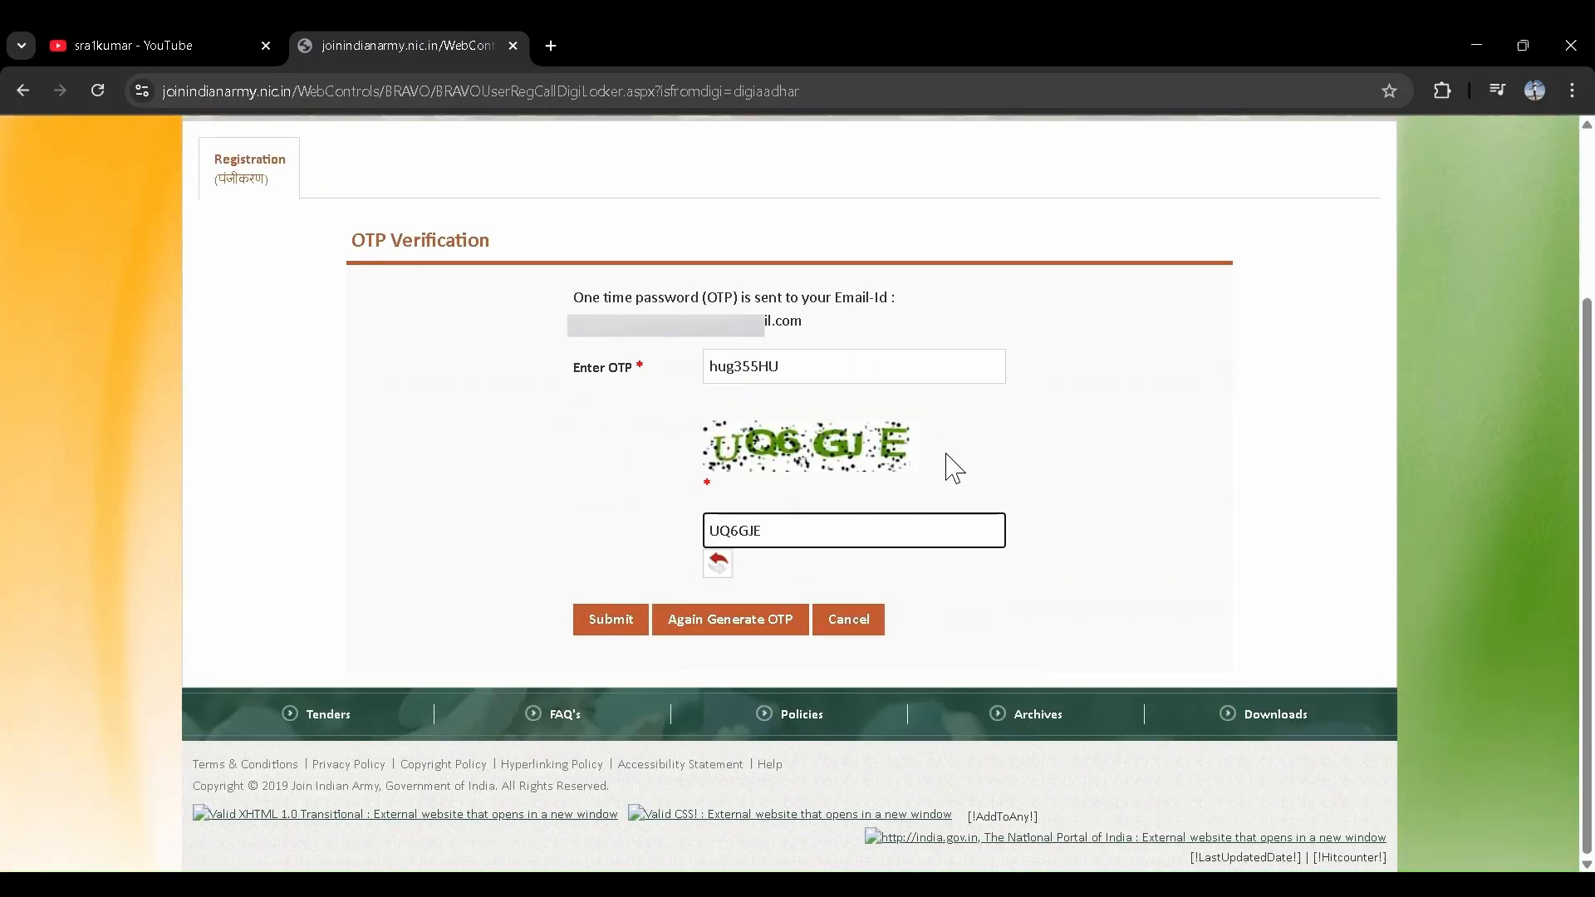
pyautogui.click(592, 625)
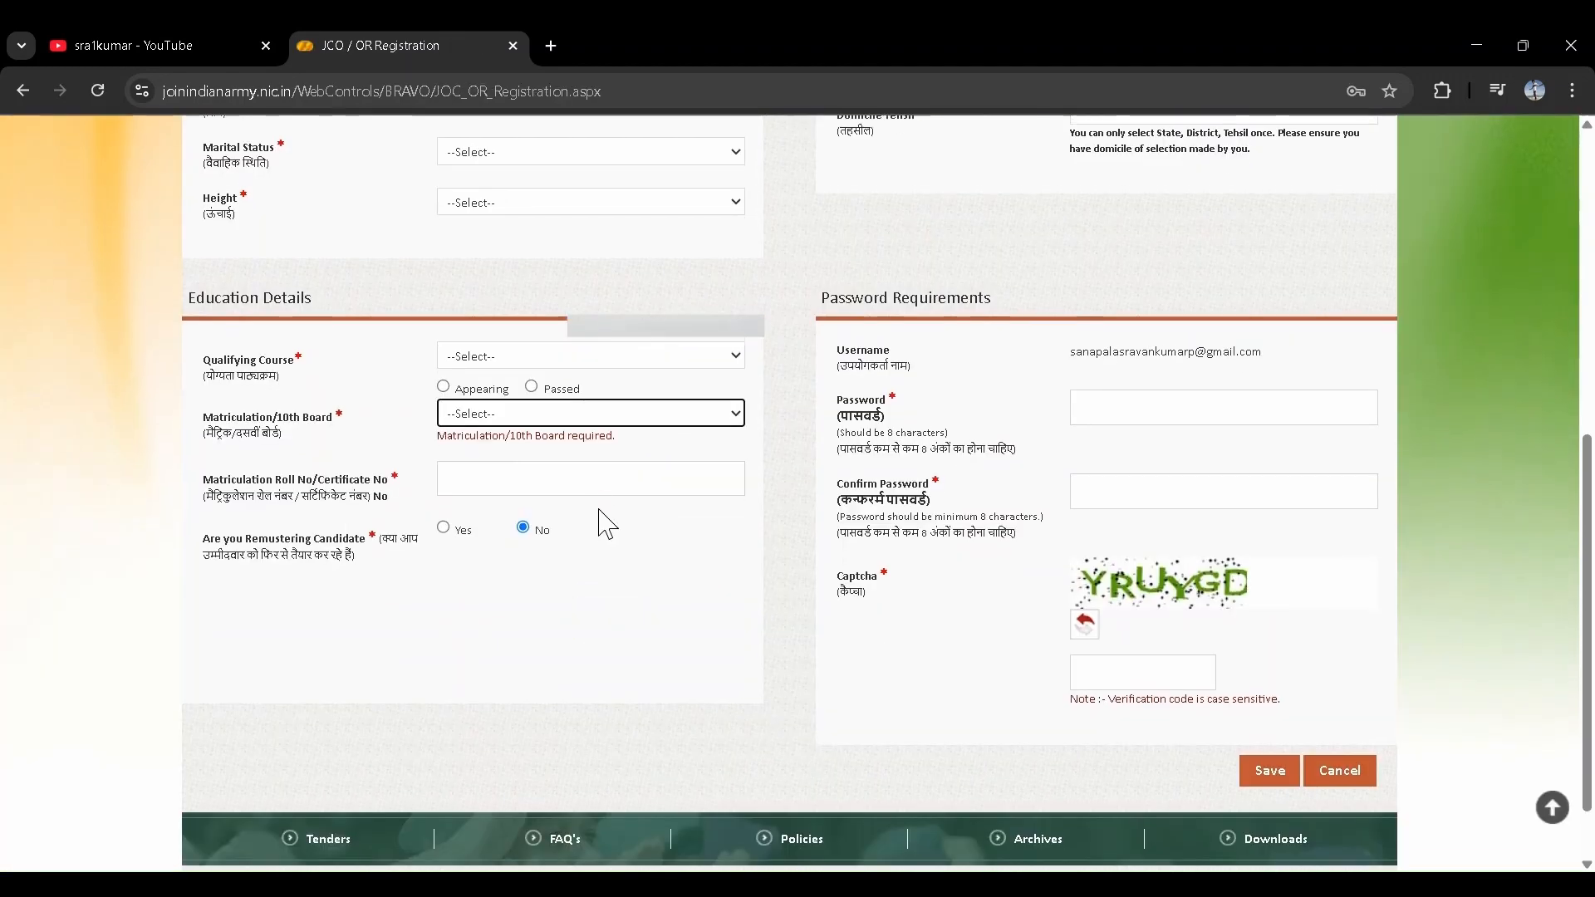
# - Set the marital status on the registration form to Unmarried
pyautogui.scroll(2, 602, 523)
pyautogui.scroll(-1, 608, 524)
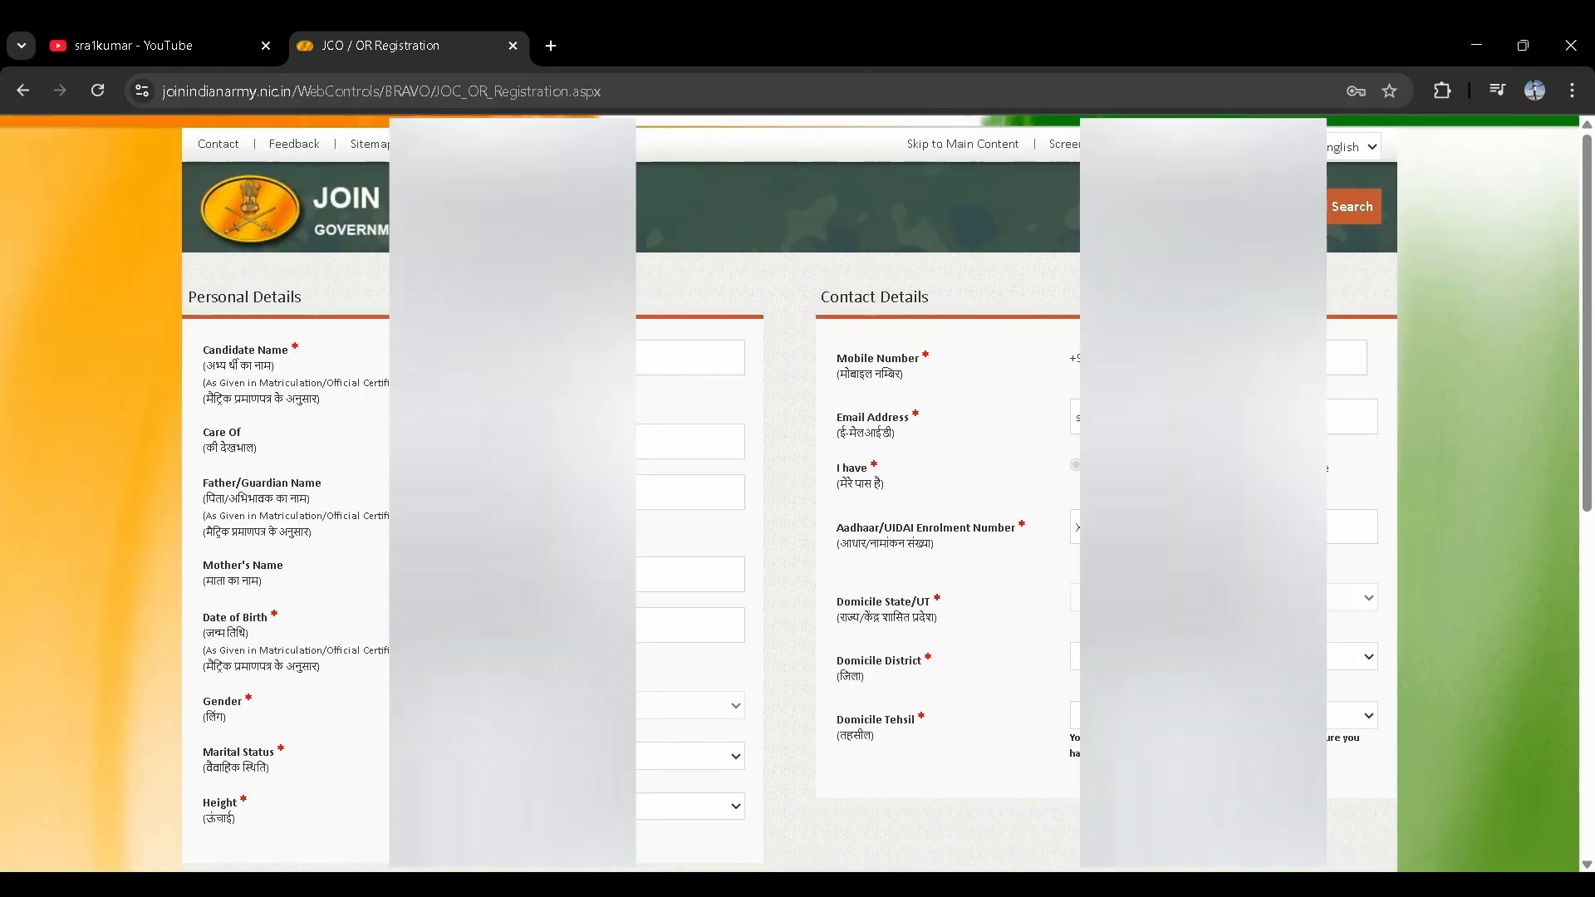
pyautogui.scroll(-2, 797, 499)
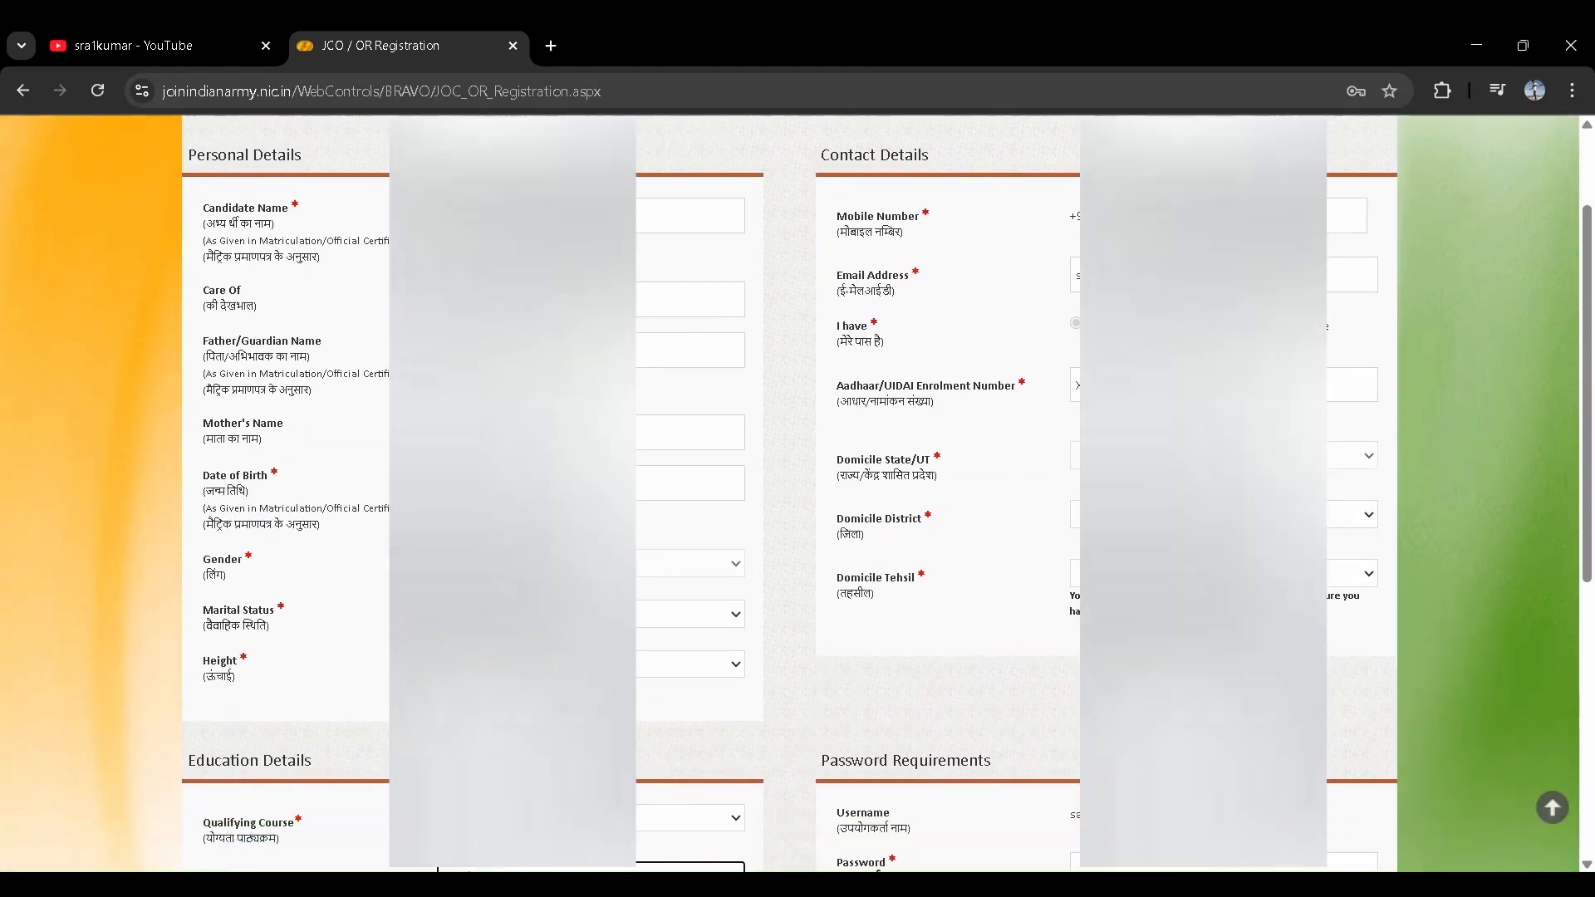
pyautogui.scroll(-4, 810, 515)
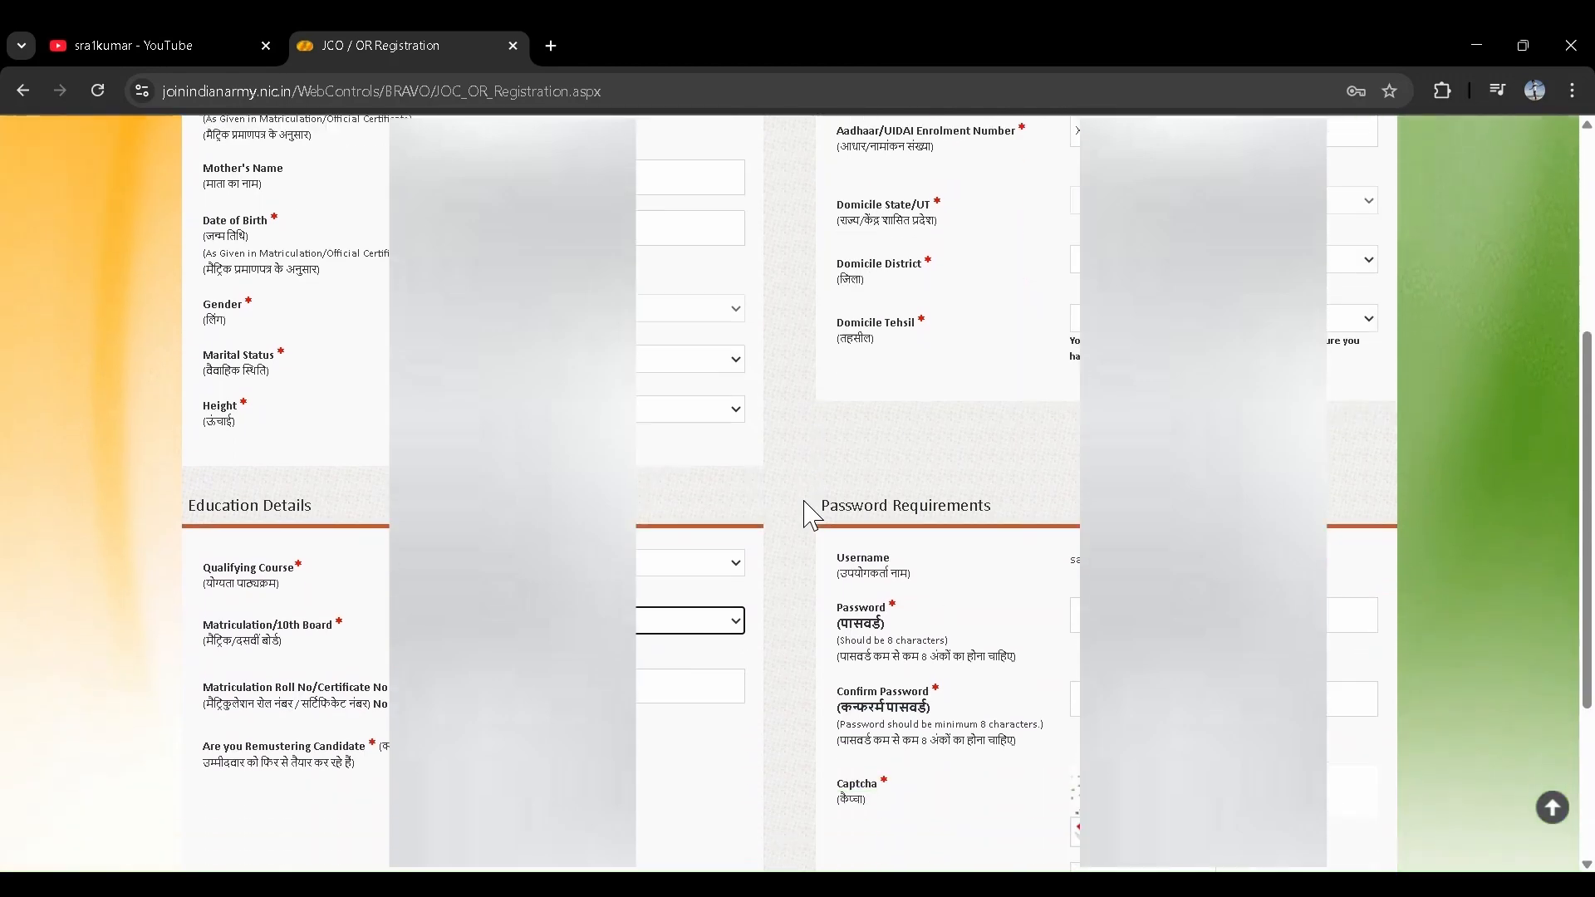
pyautogui.scroll(-1, 810, 515)
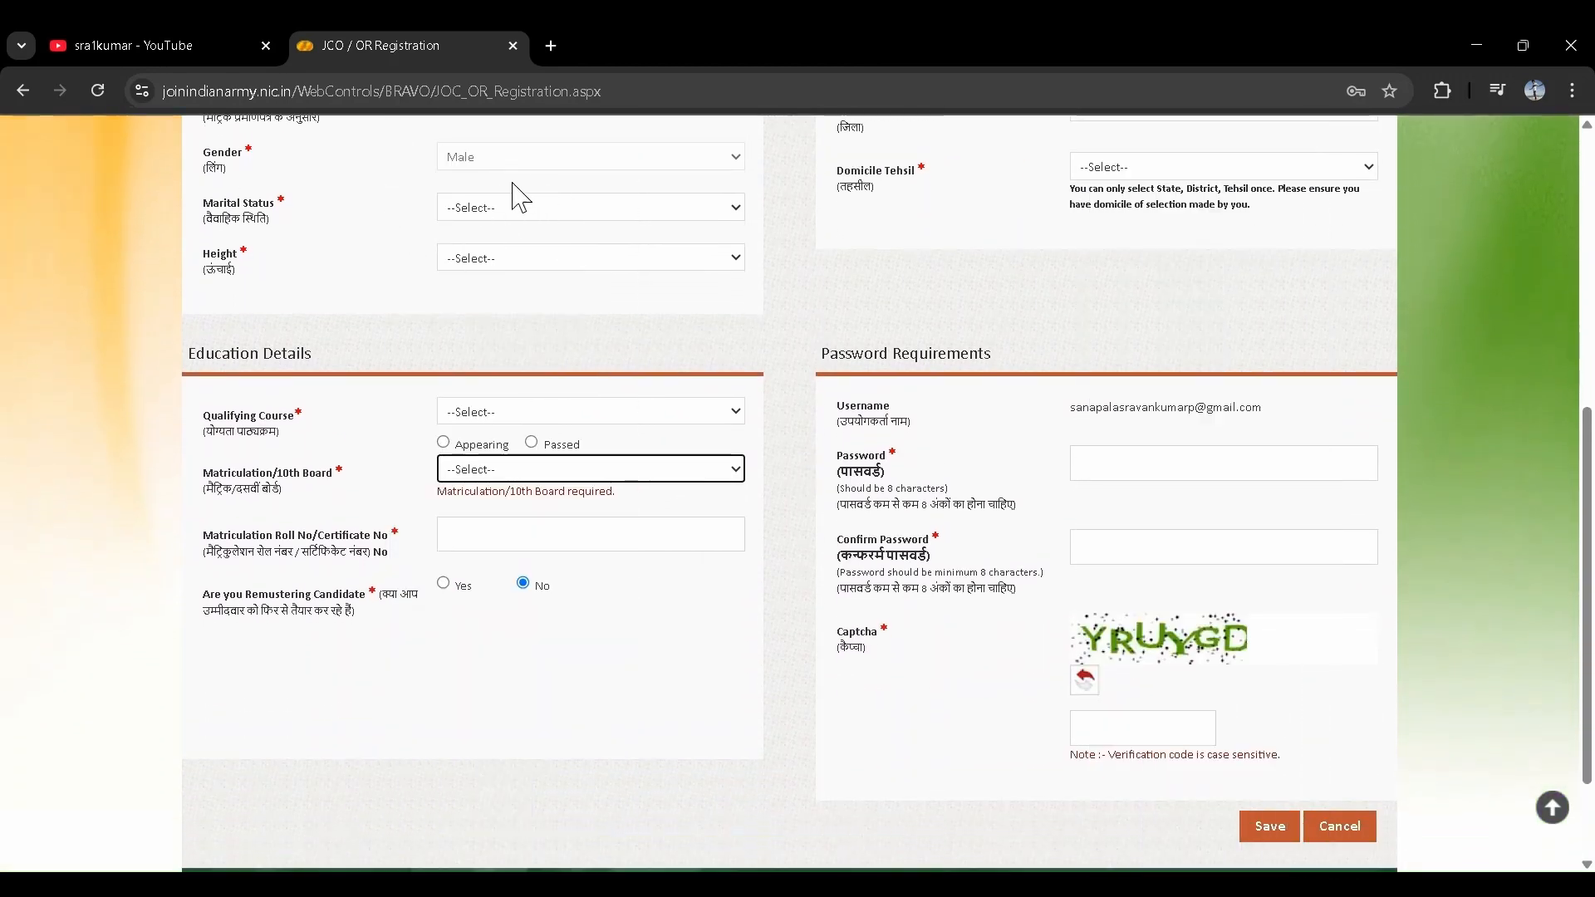
pyautogui.click(529, 210)
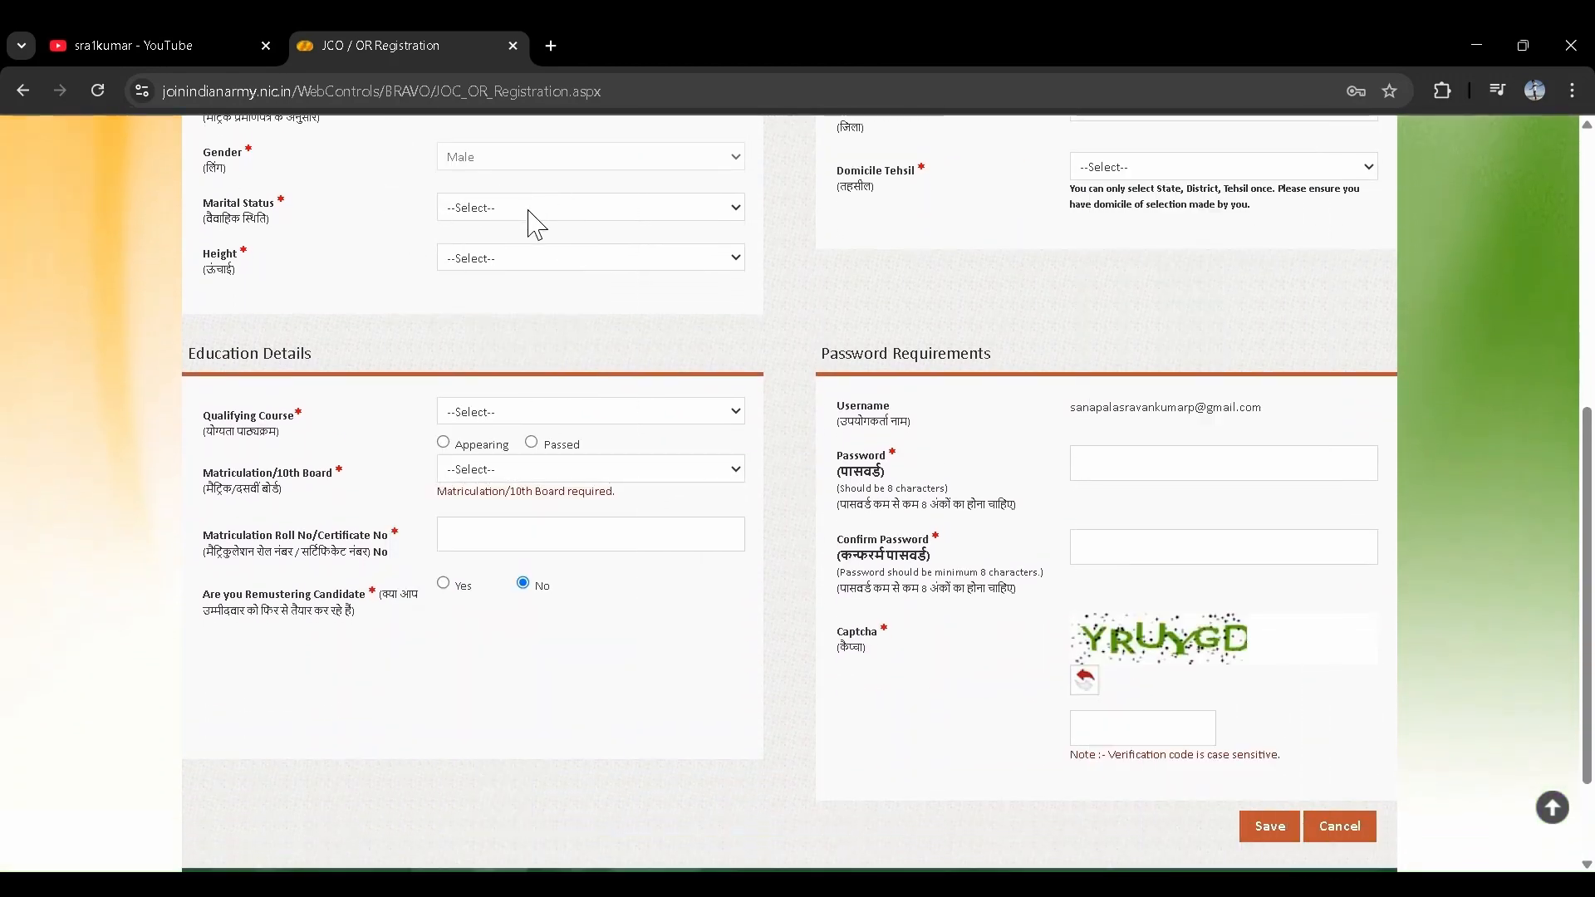
pyautogui.click(506, 299)
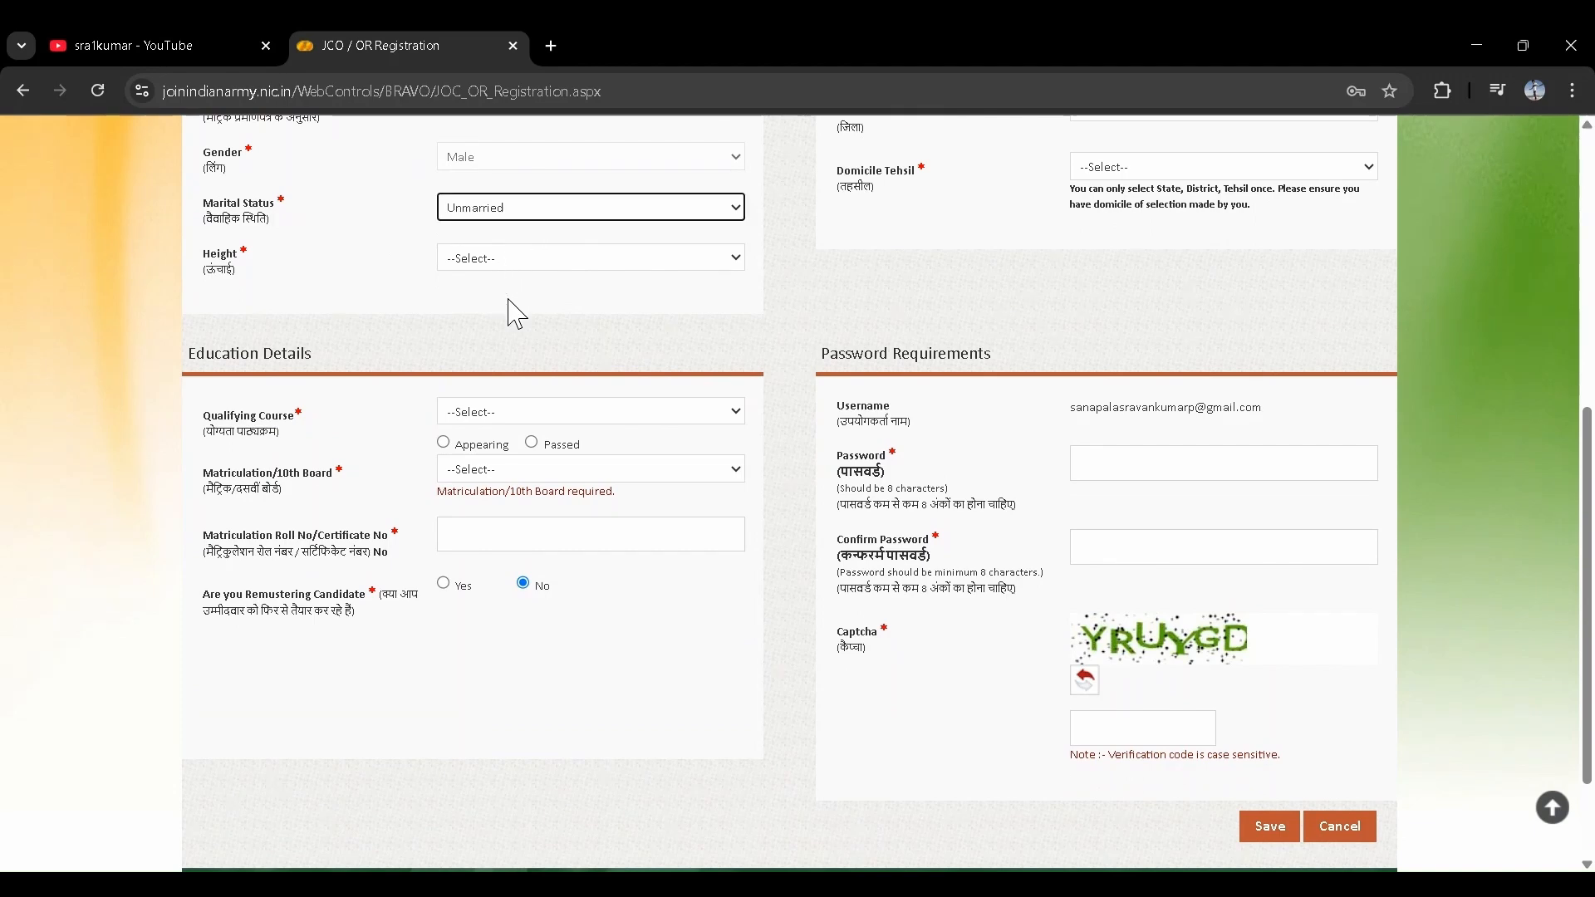
# - Choose height 172 and domicile district SRIKAKULAM
pyautogui.click(537, 260)
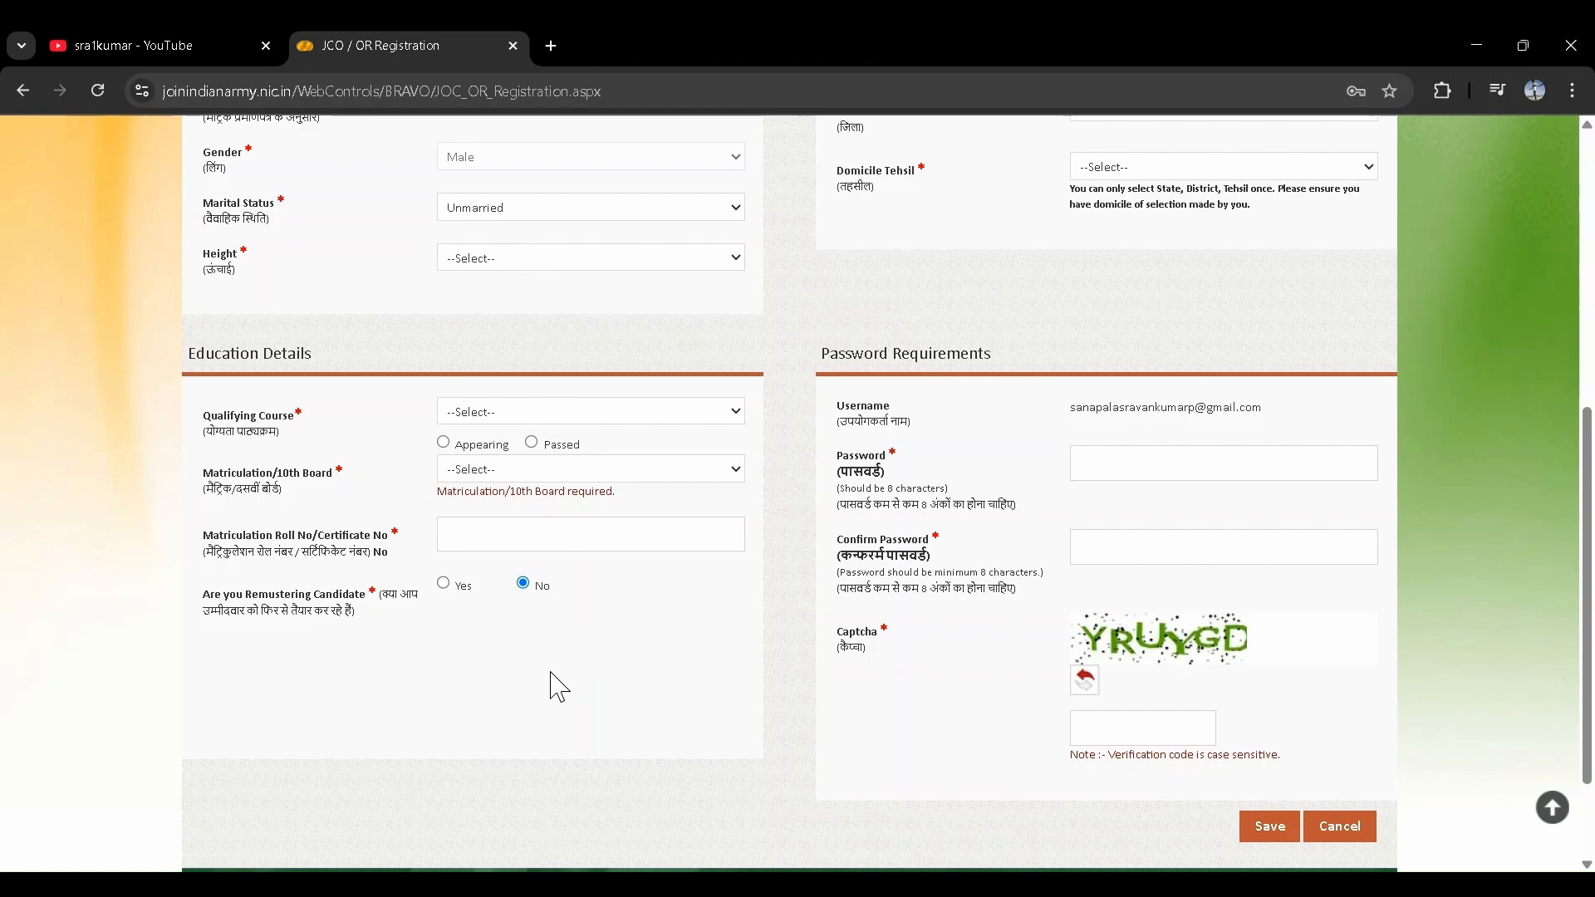
pyautogui.click(503, 692)
pyautogui.scroll(1, 997, 332)
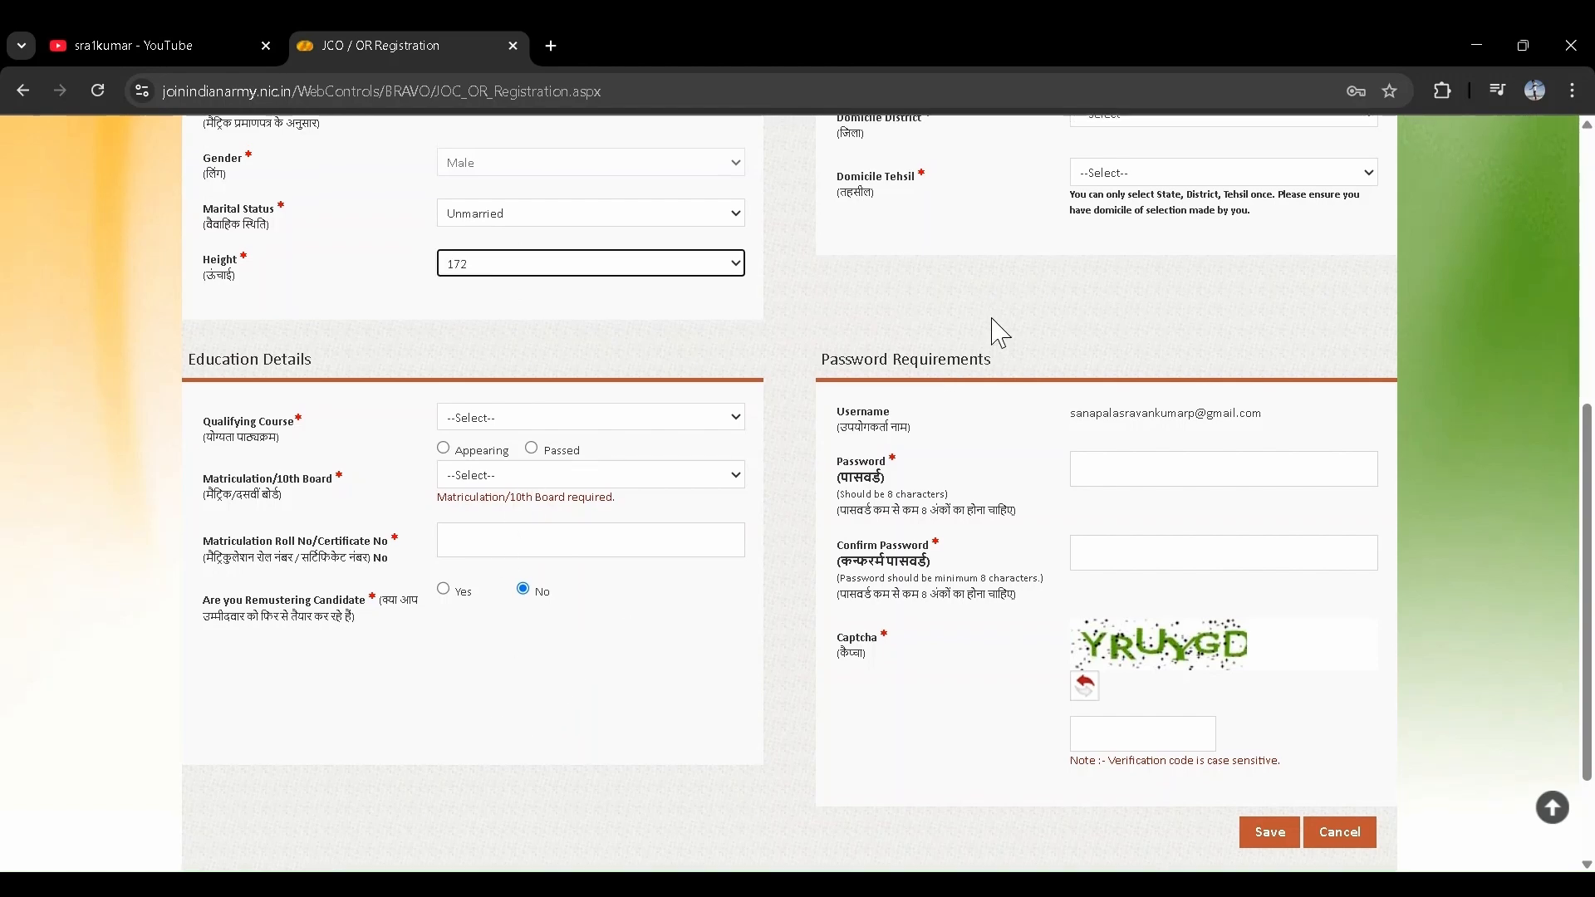
pyautogui.scroll(1, 1001, 332)
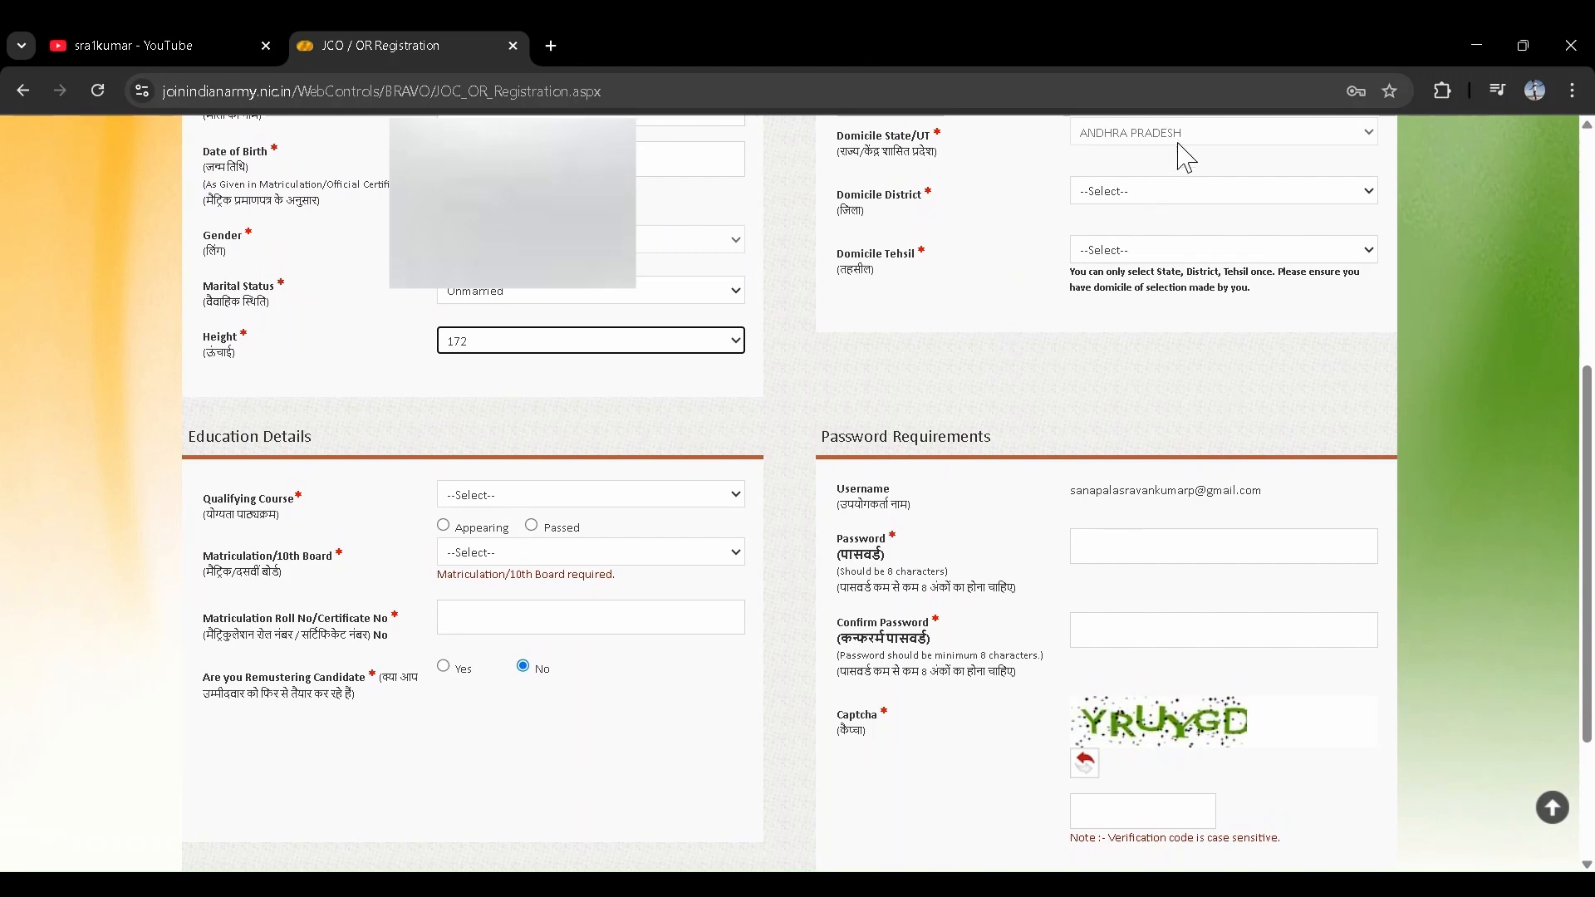
pyautogui.click(1143, 198)
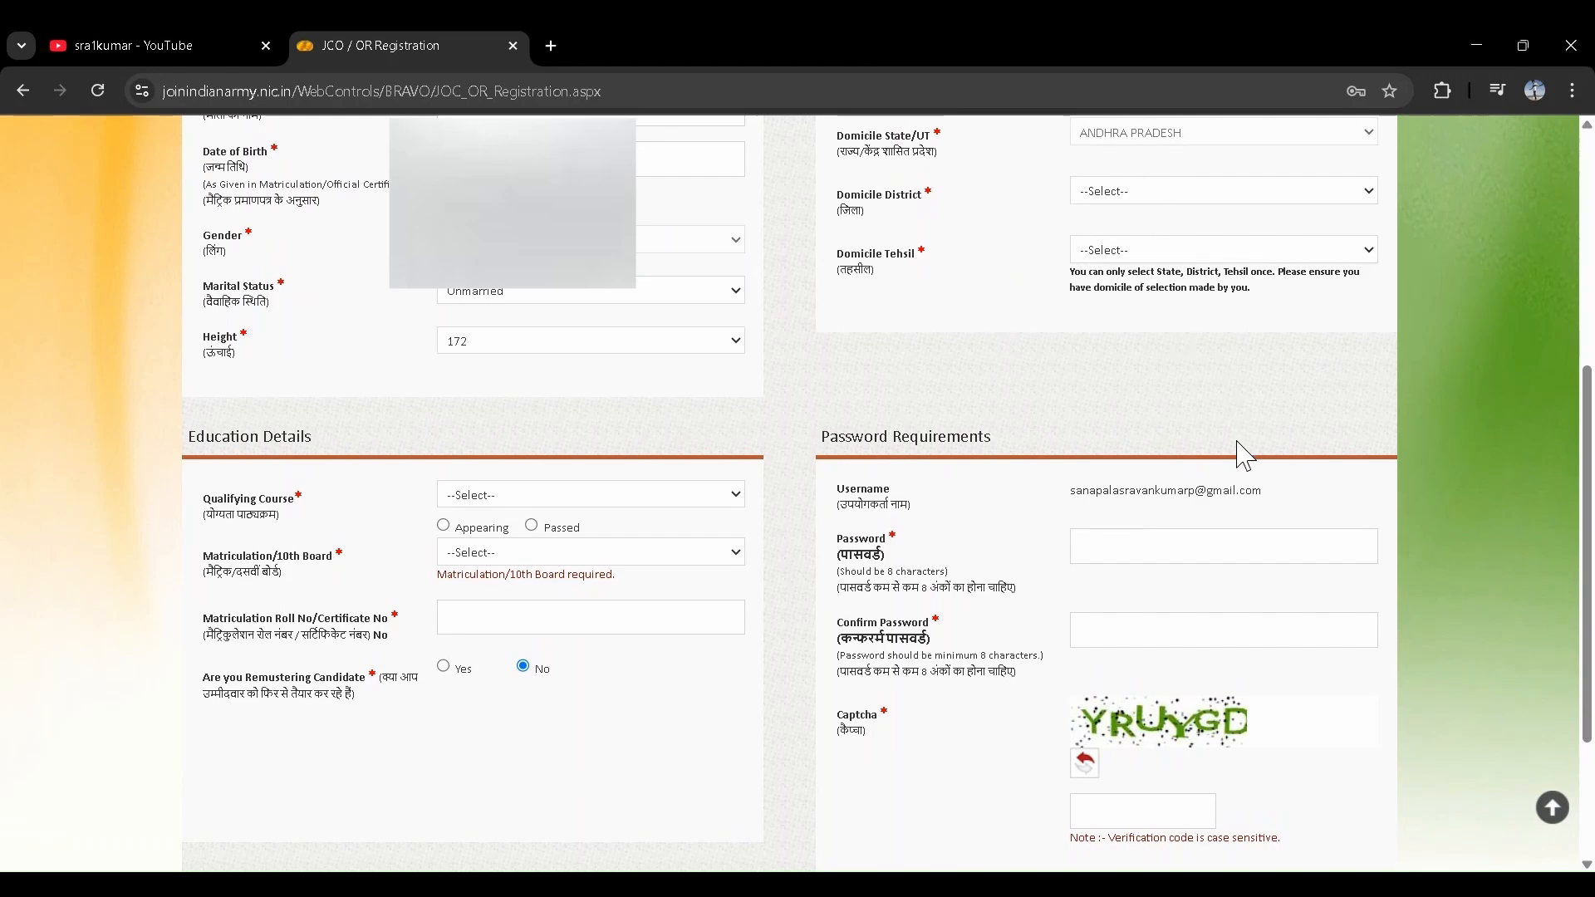
pyautogui.click(1082, 577)
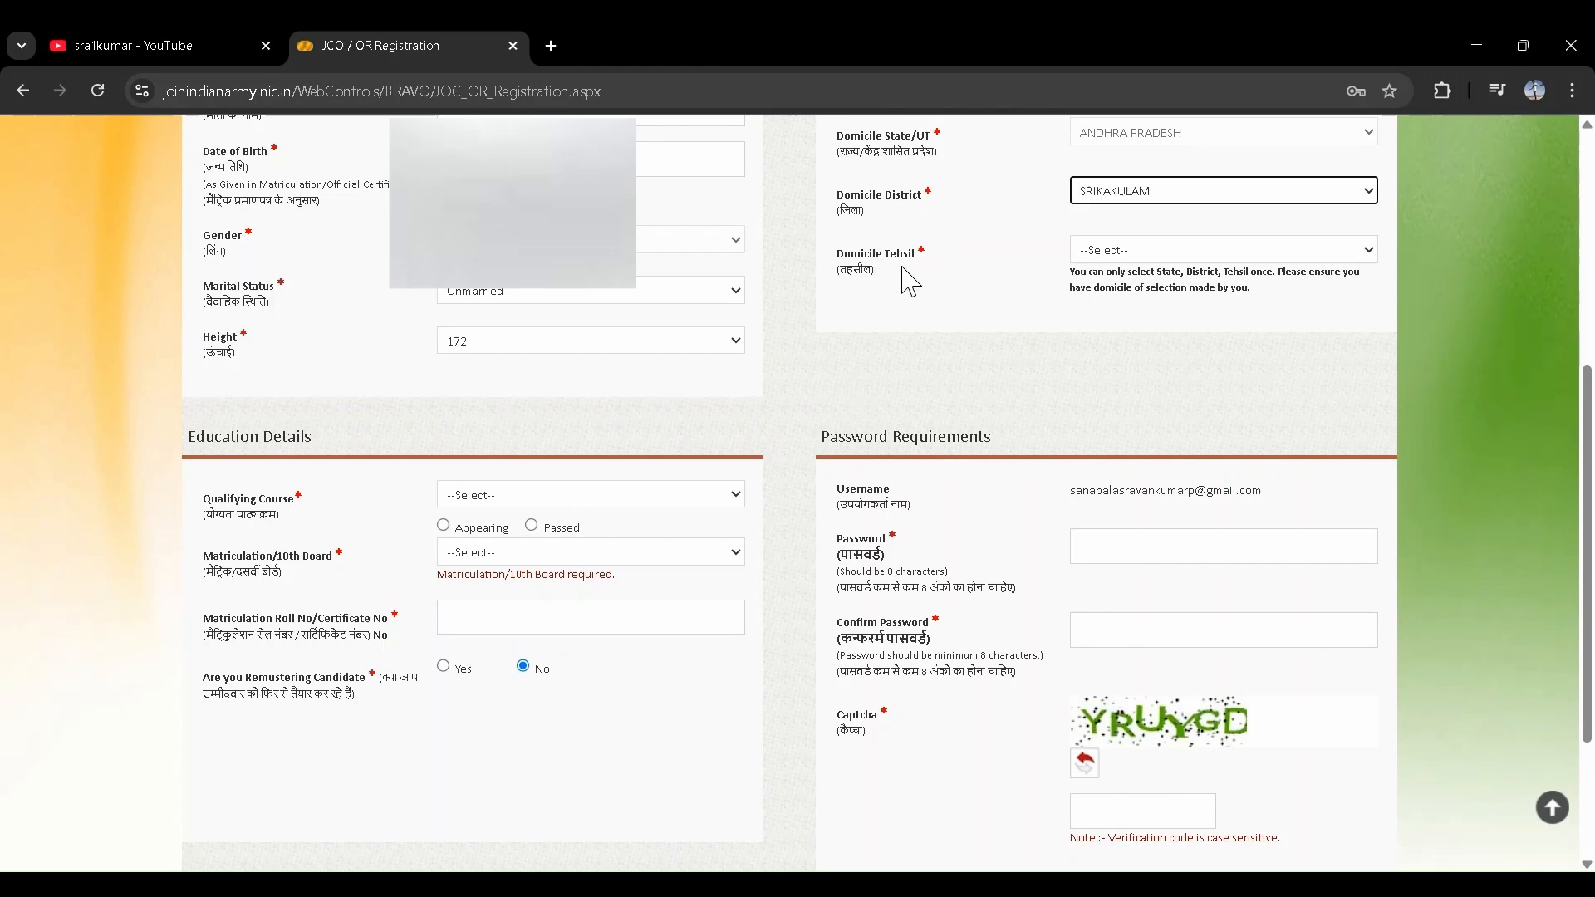
# - Enter qualifying course 12th and a STATE BOARD from ANDHRA PRADESH, then start the Roll No
pyautogui.click(1132, 271)
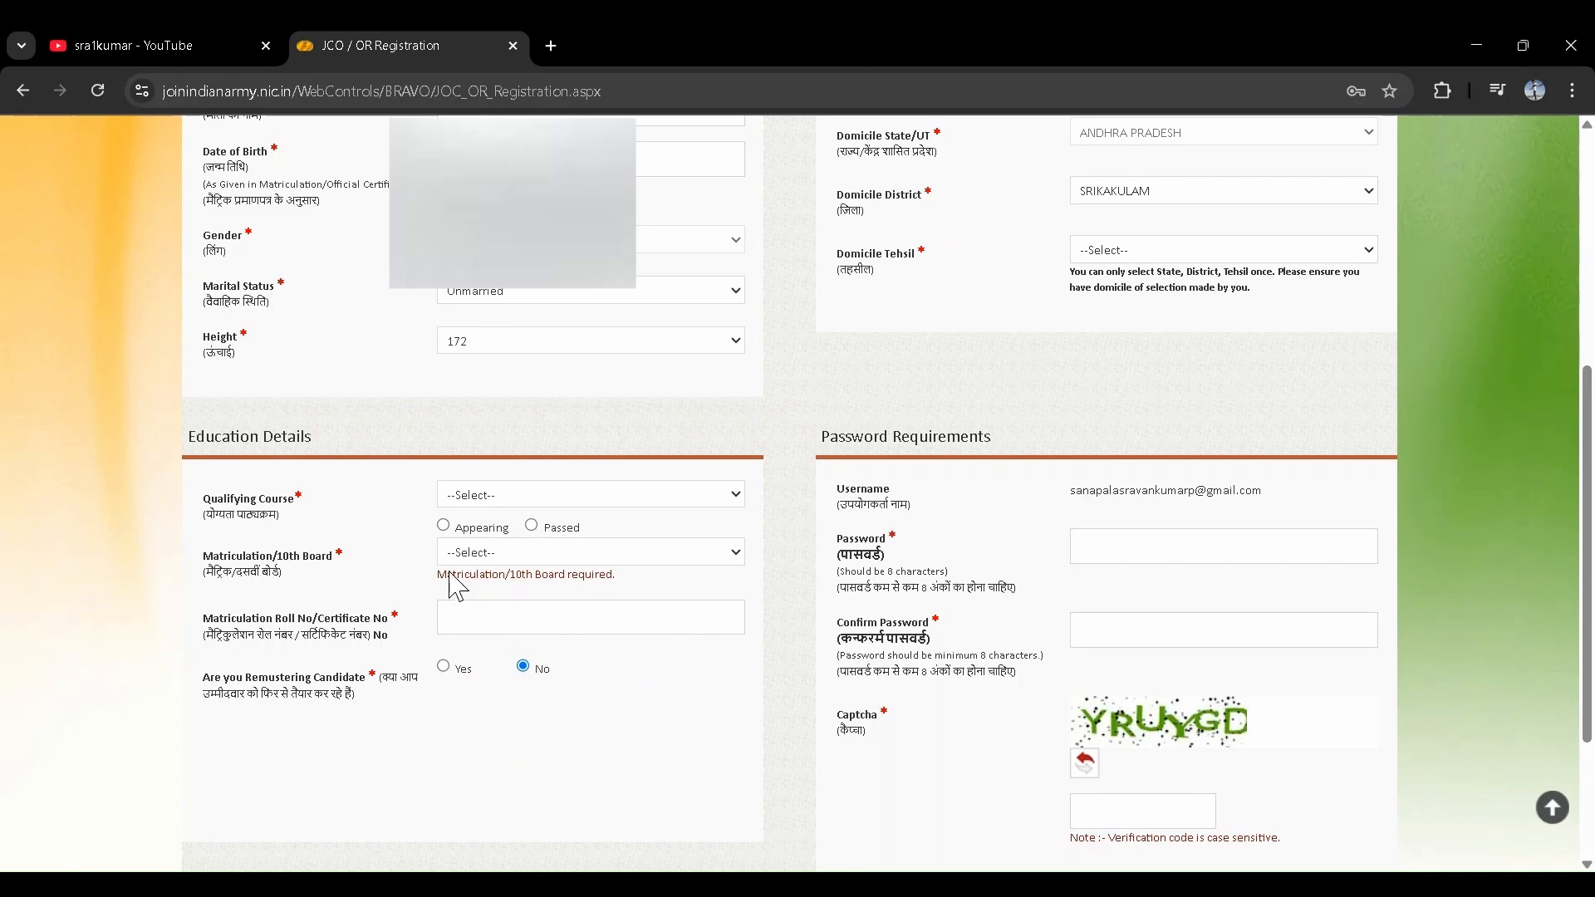
pyautogui.click(511, 597)
pyautogui.click(474, 701)
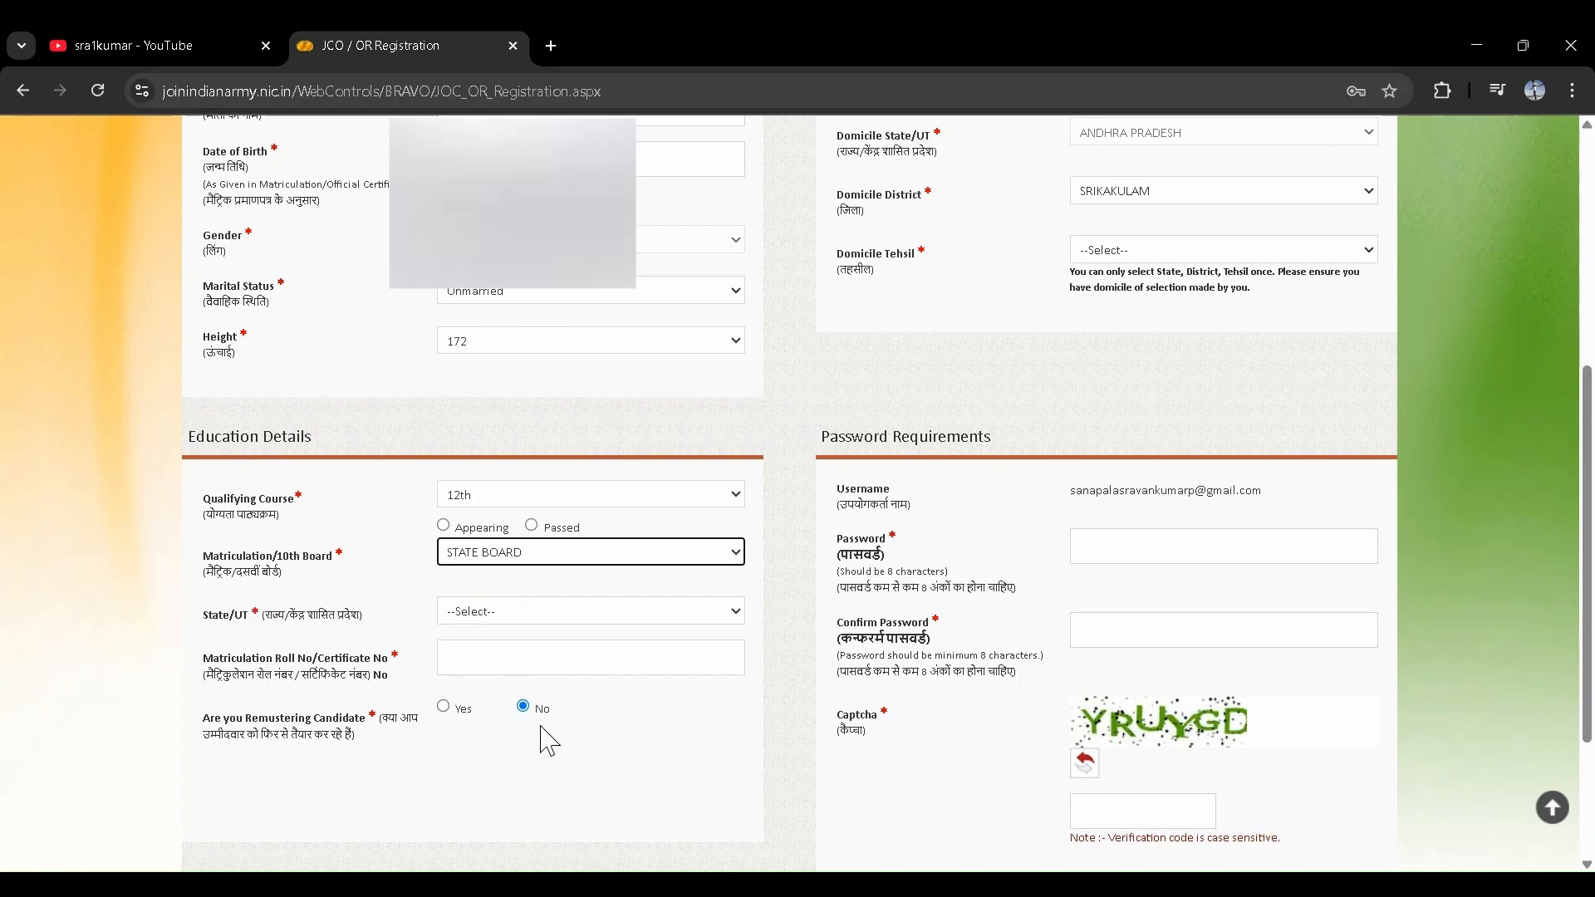
pyautogui.click(509, 608)
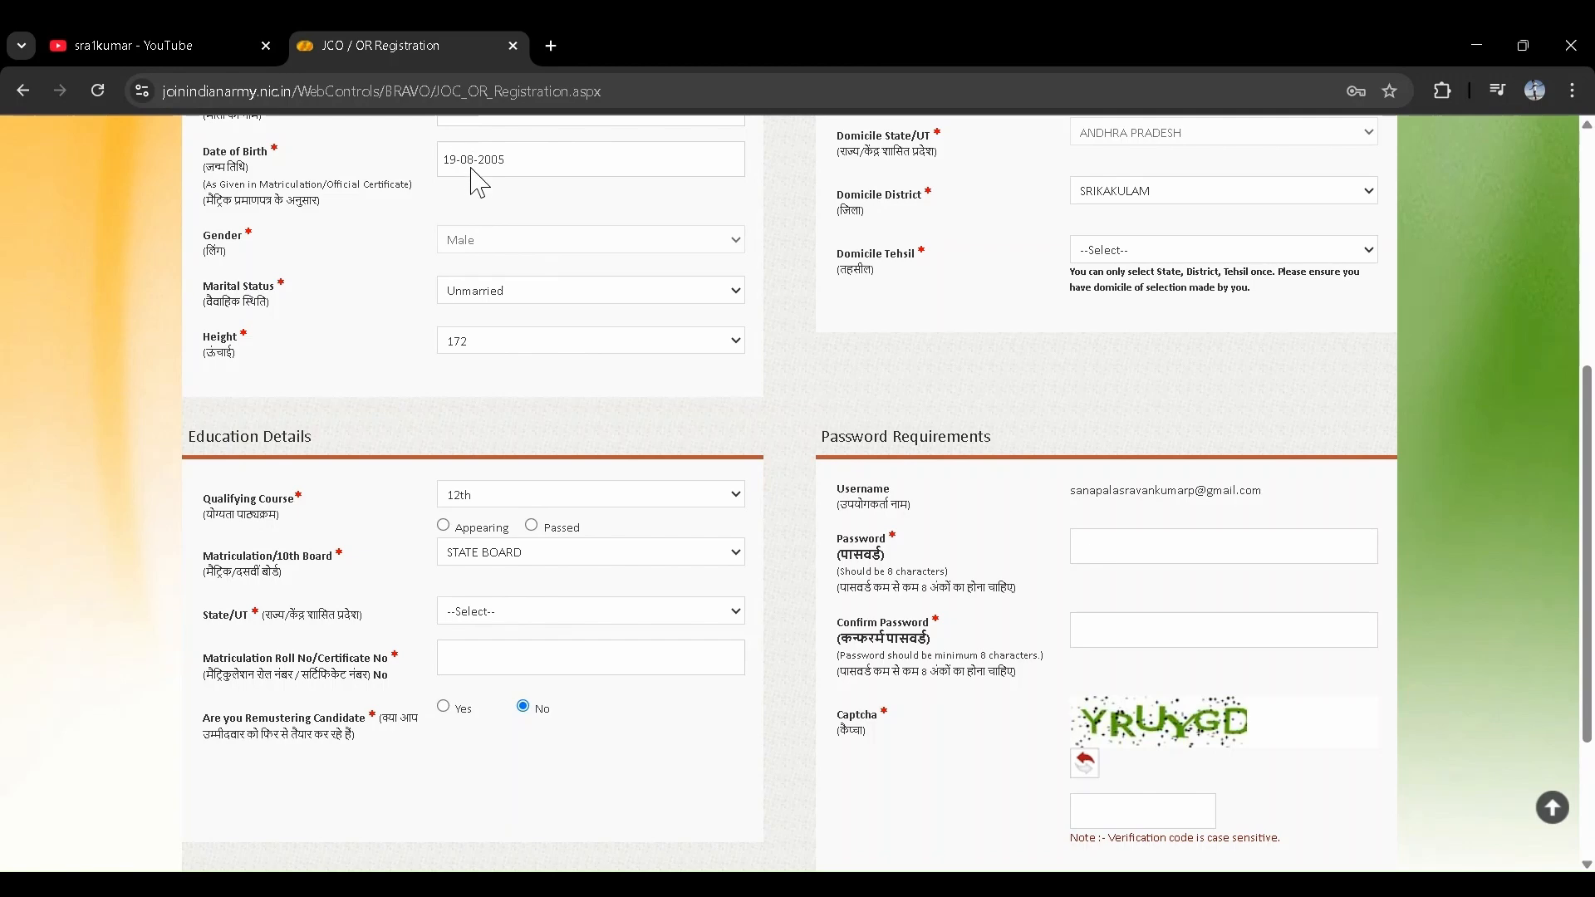
pyautogui.click(466, 158)
pyautogui.scroll(-2, 495, 532)
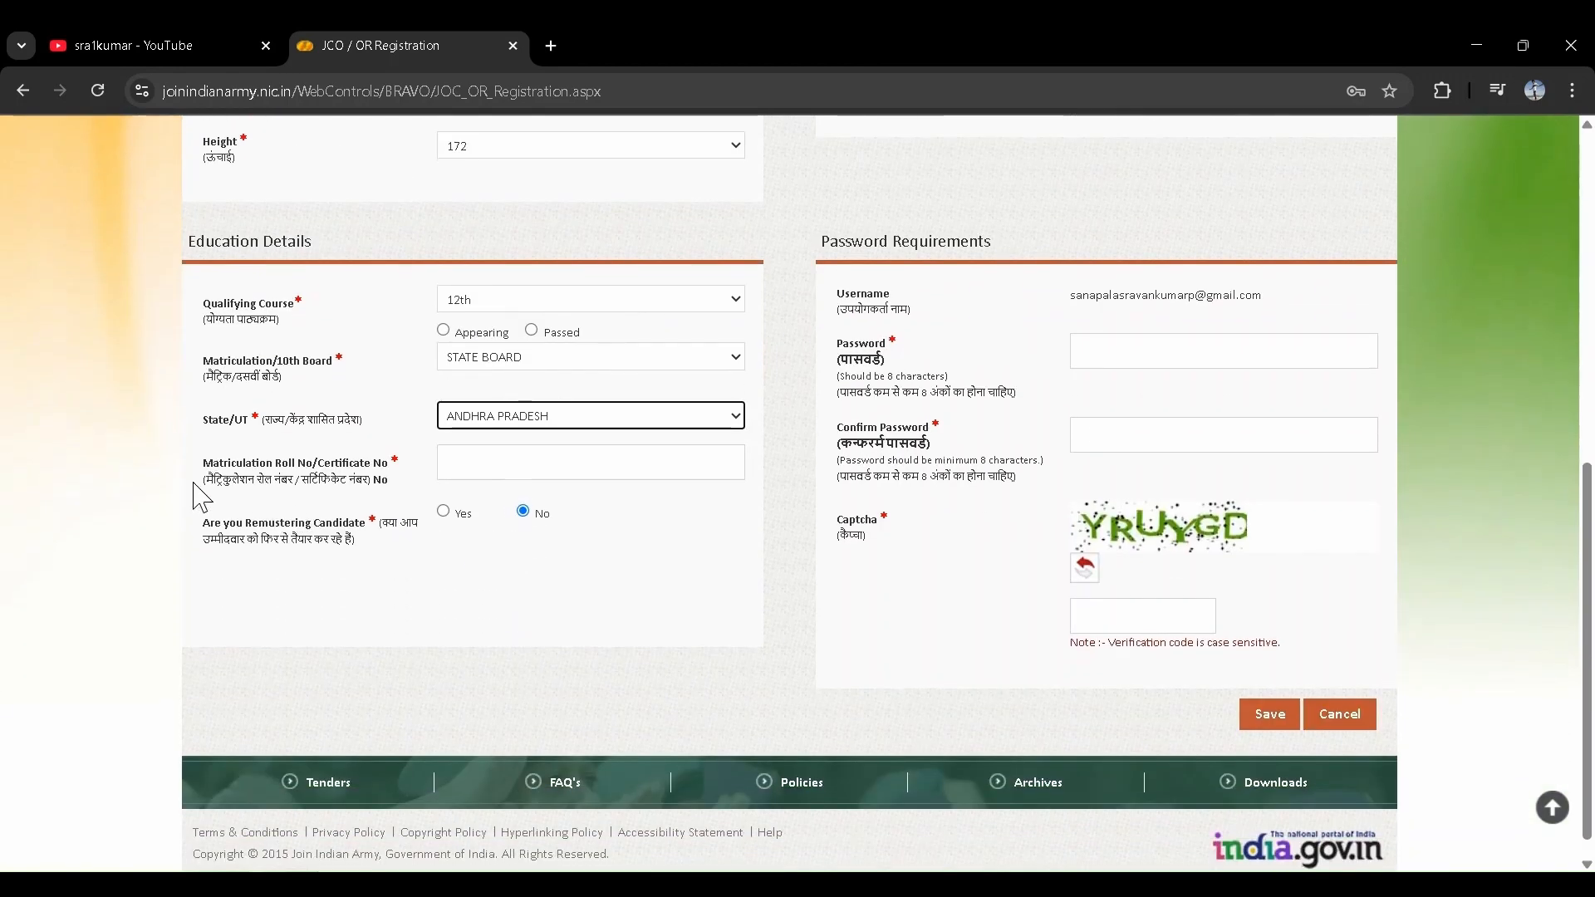
pyautogui.click(482, 466)
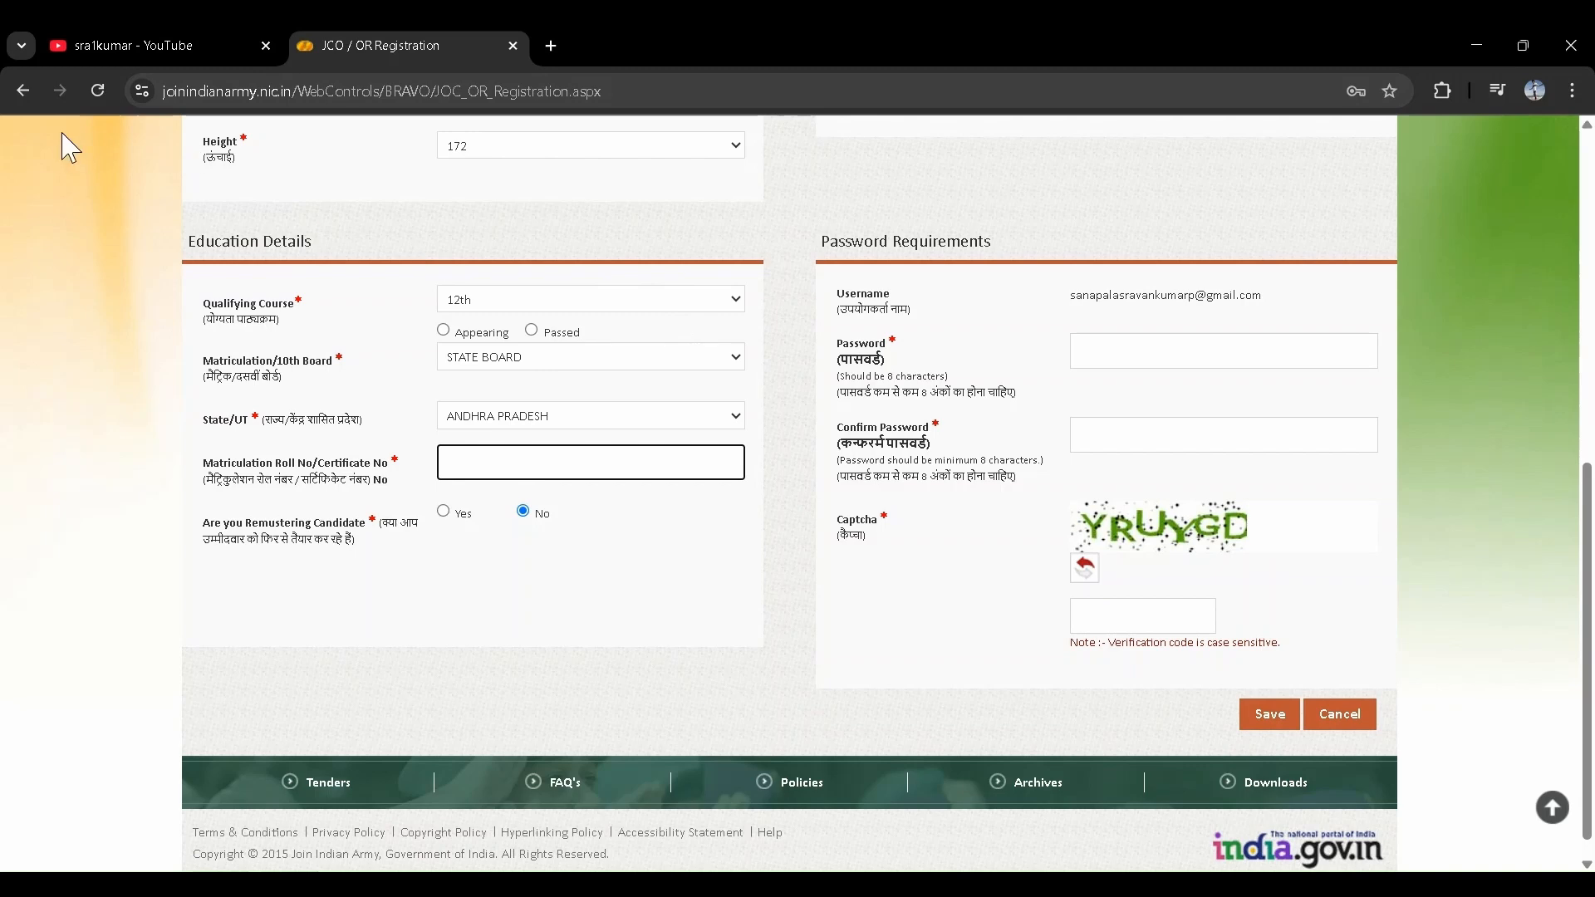
pyautogui.scroll(-1, 488, 477)
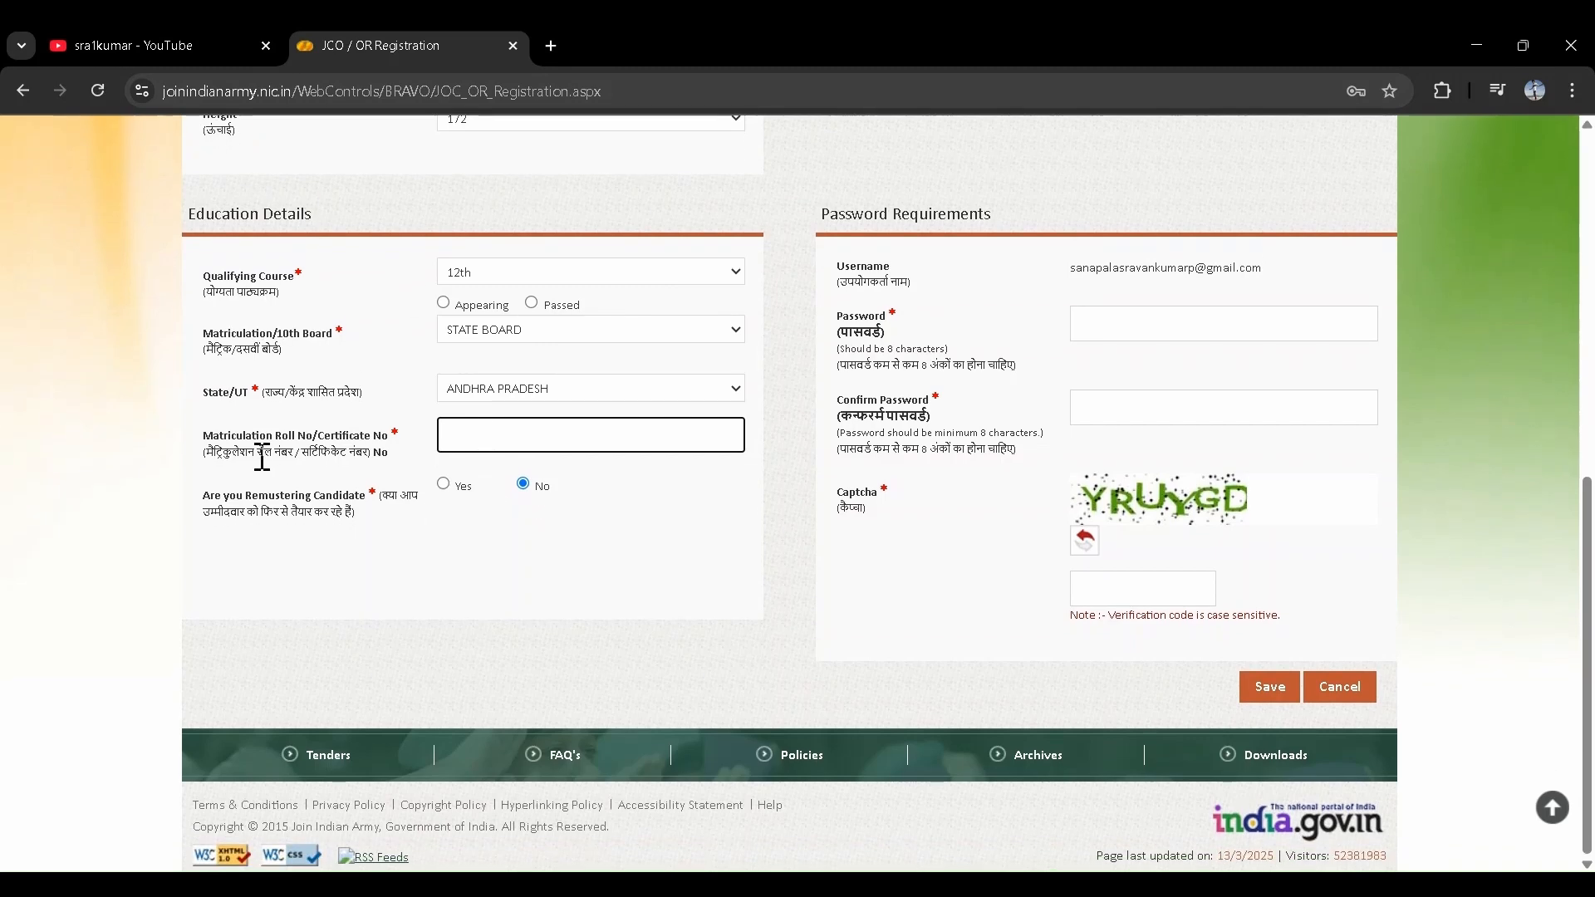
# - Fill in the account password, its confirmation and the captcha to complete registration
pyautogui.scroll(1, 550, 507)
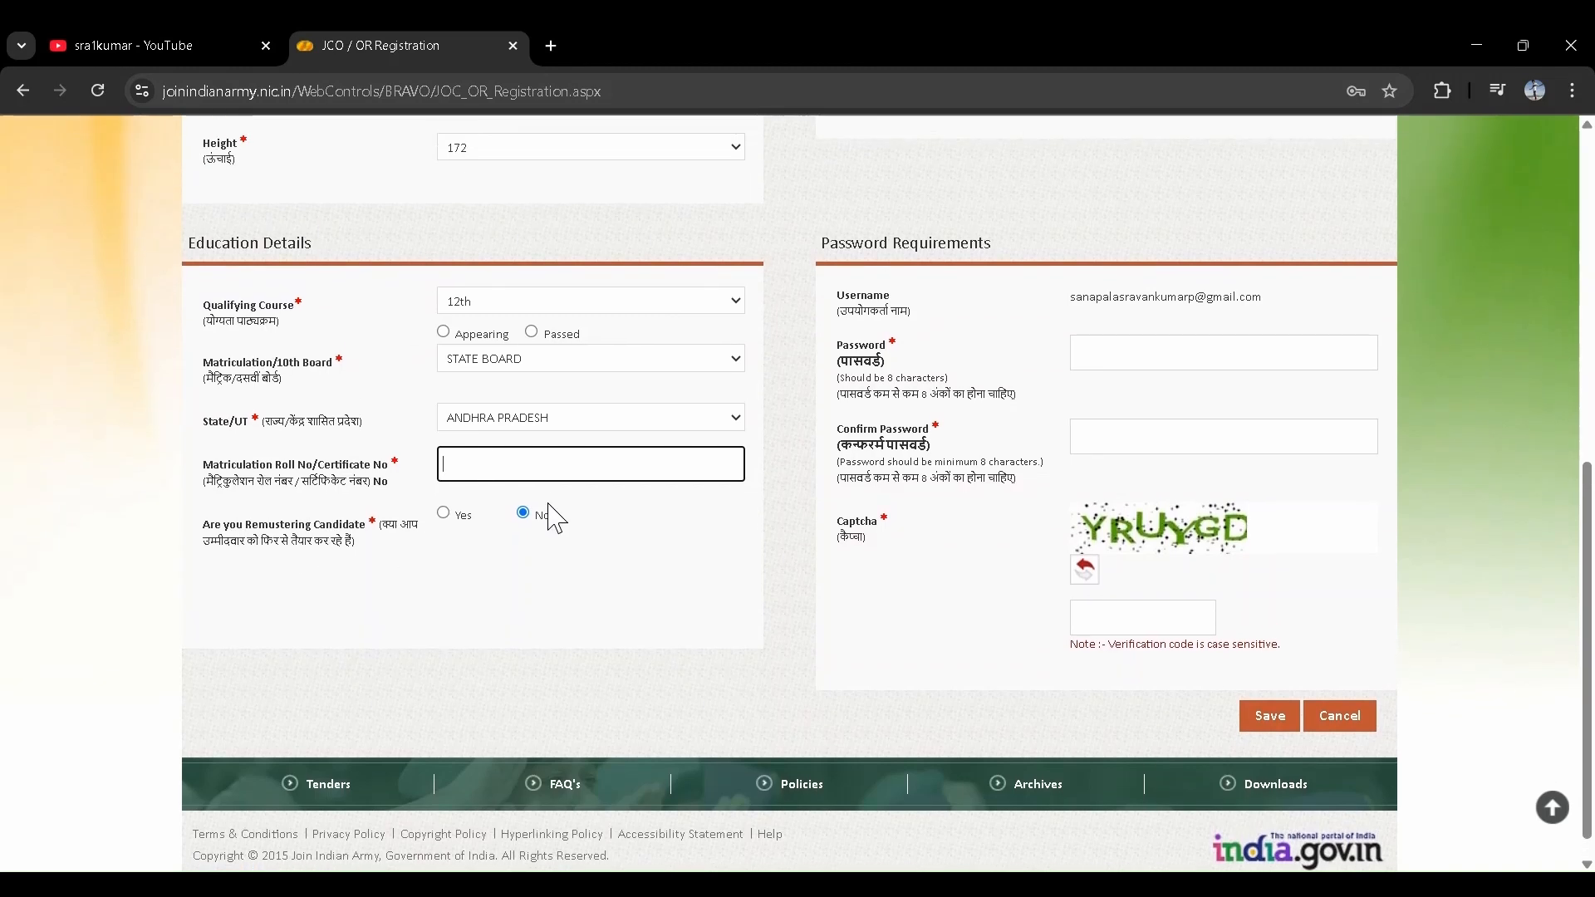
pyautogui.click(1160, 346)
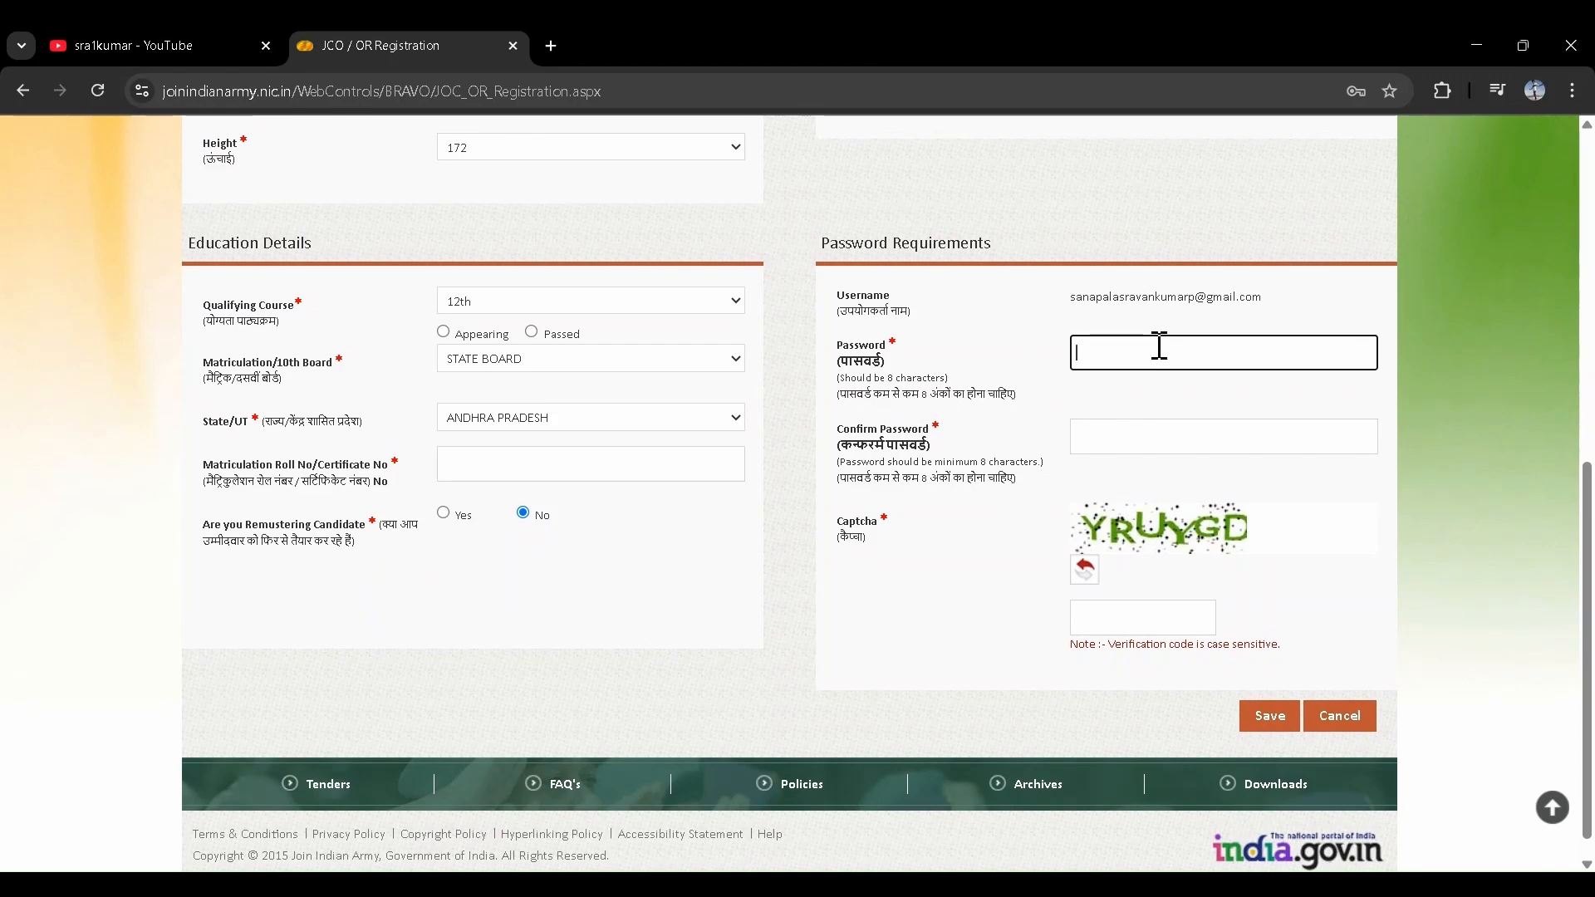
pyautogui.click(1054, 320)
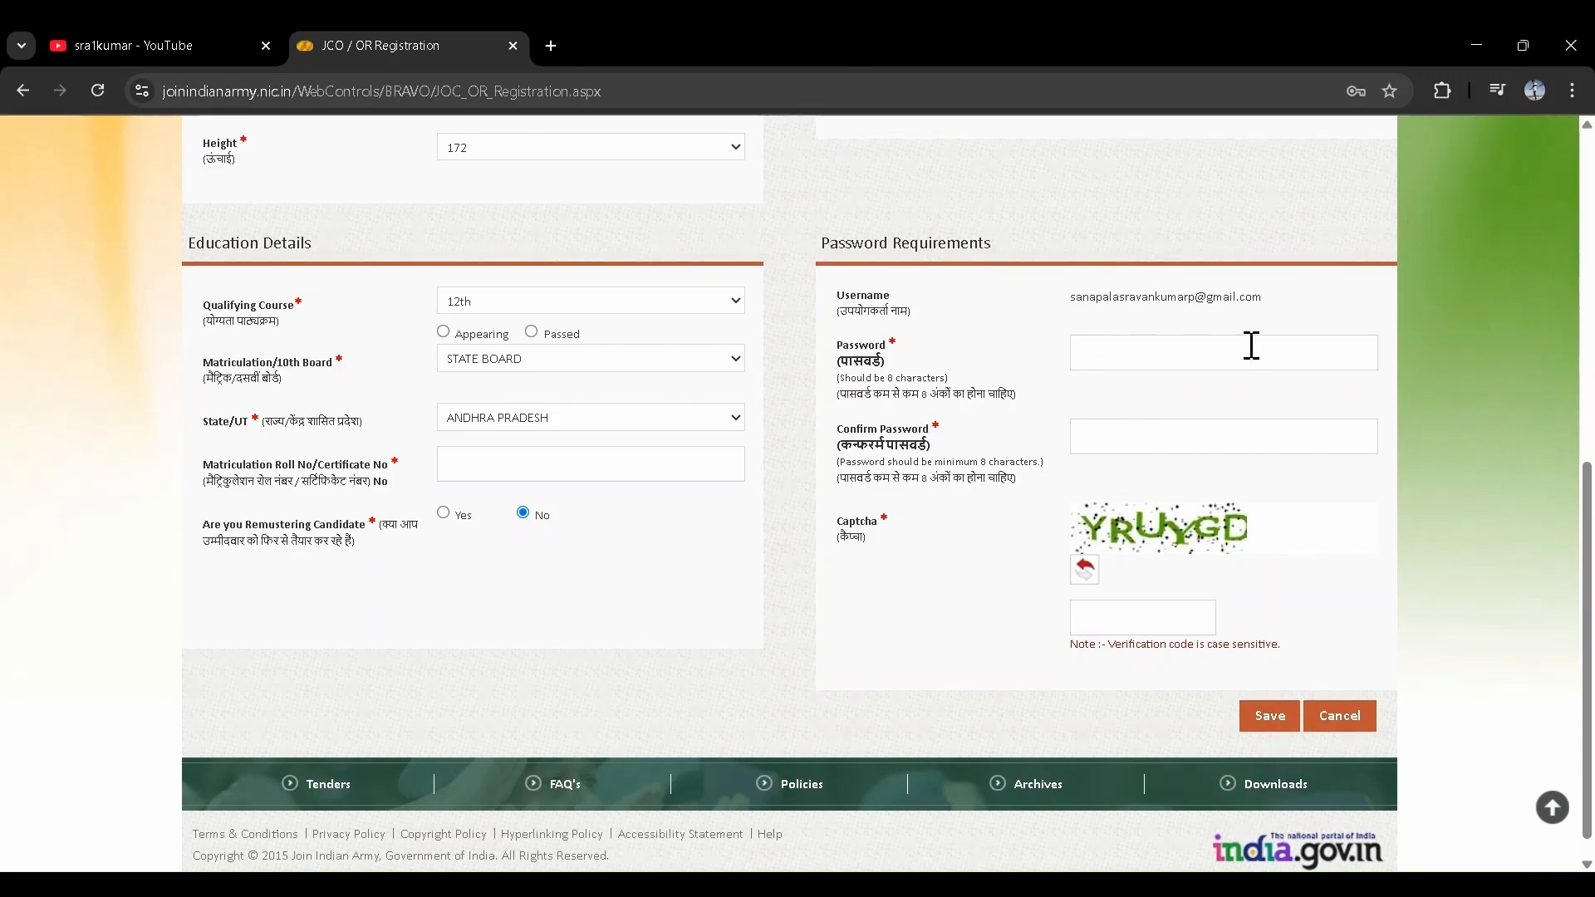
pyautogui.scroll(-1, 1111, 421)
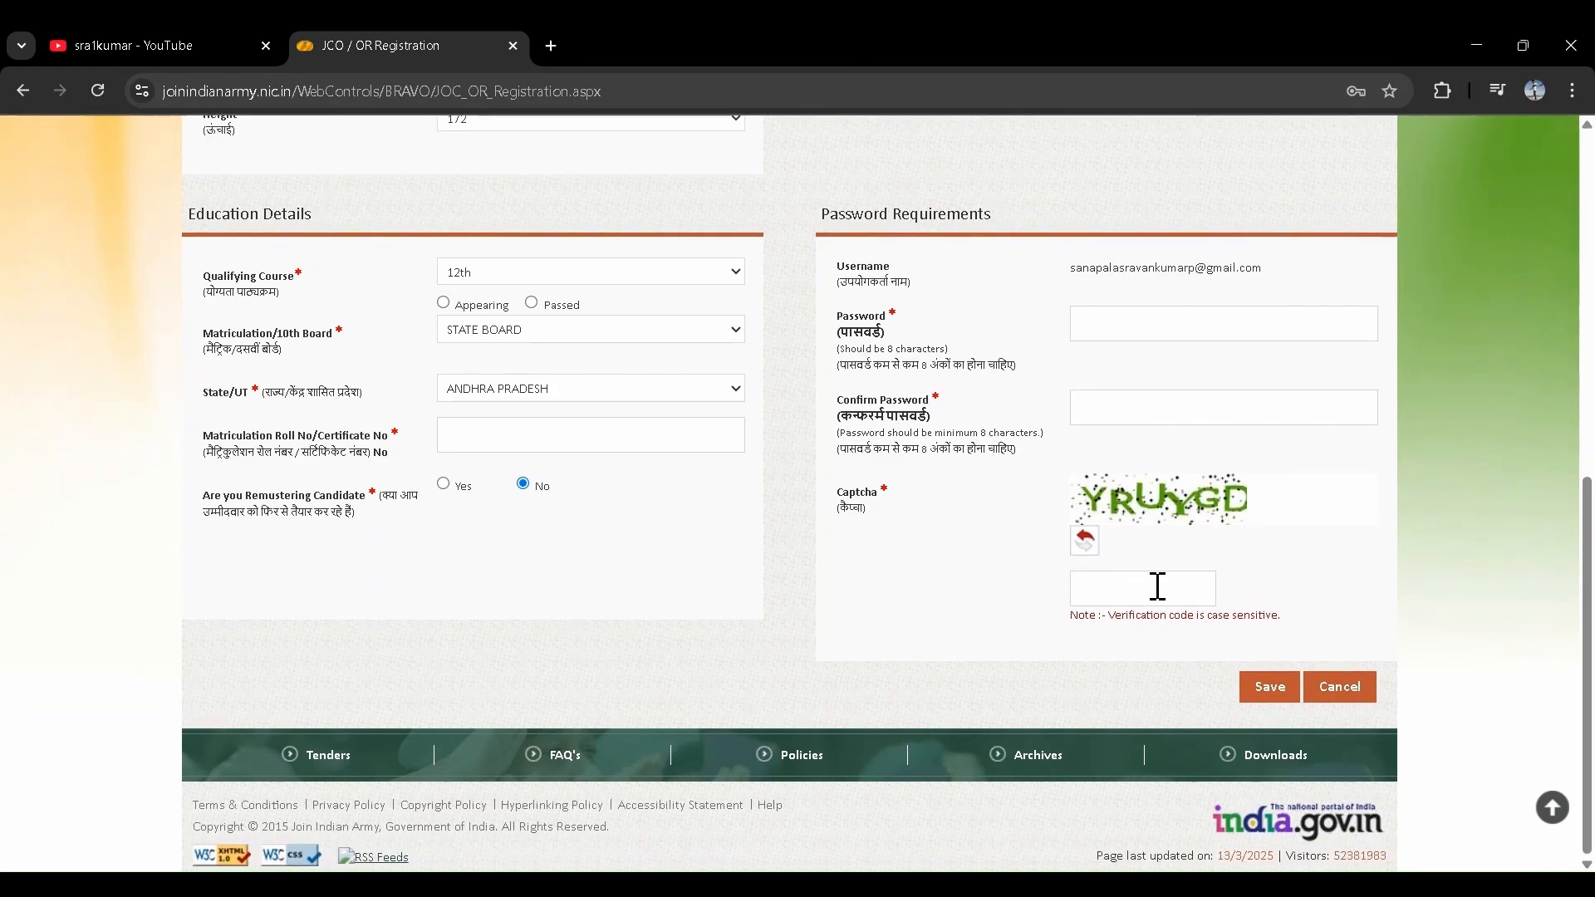
pyautogui.click(1111, 587)
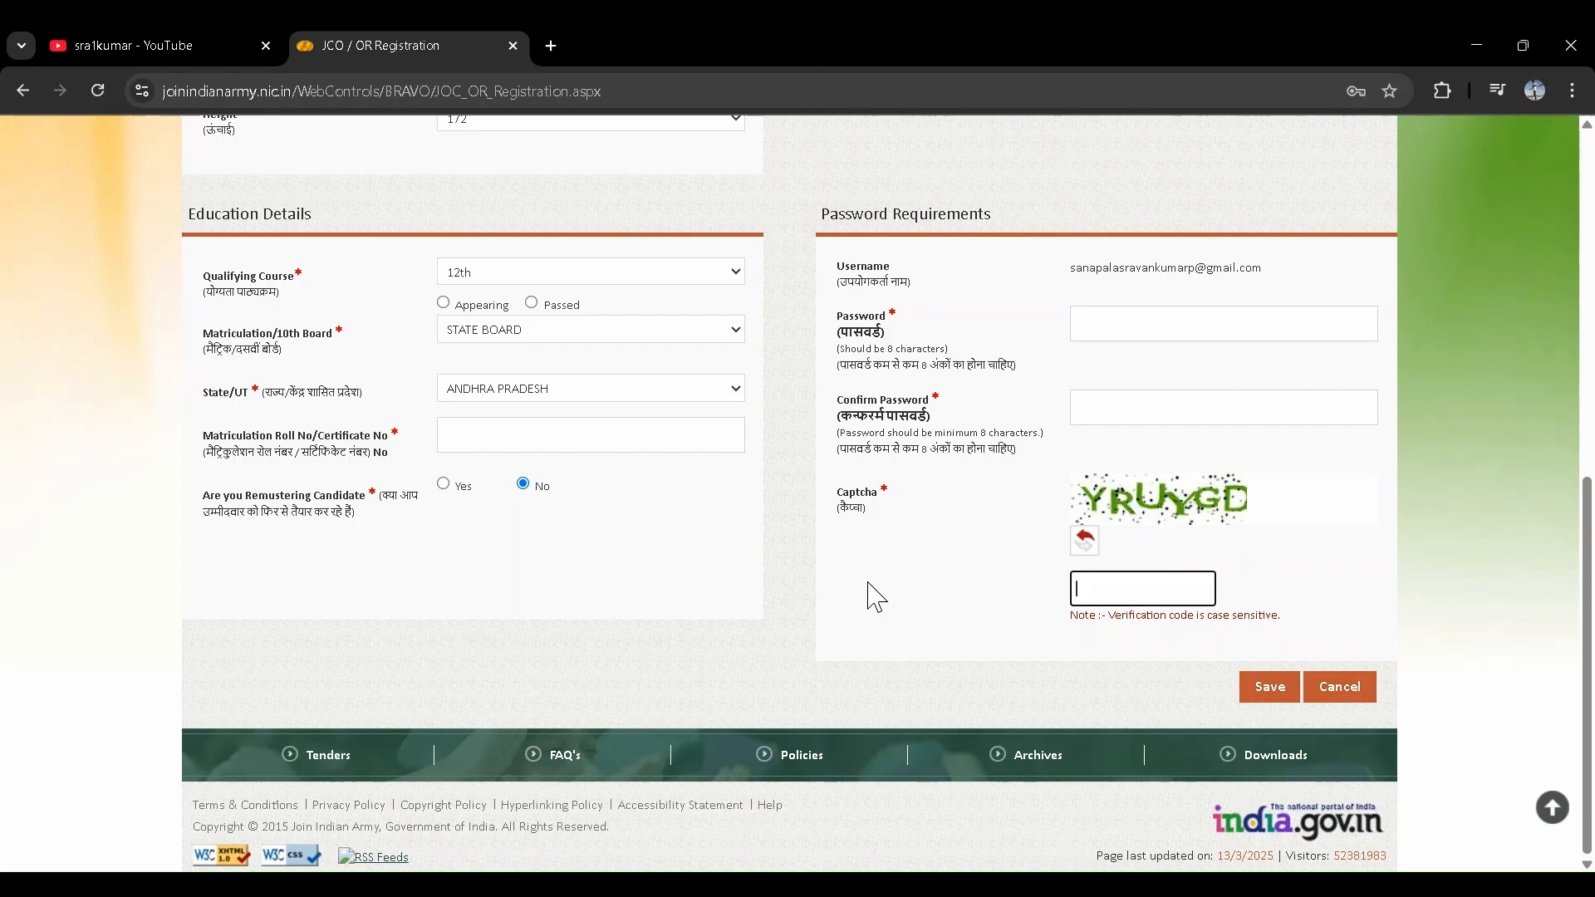
pyautogui.scroll(4, 874, 590)
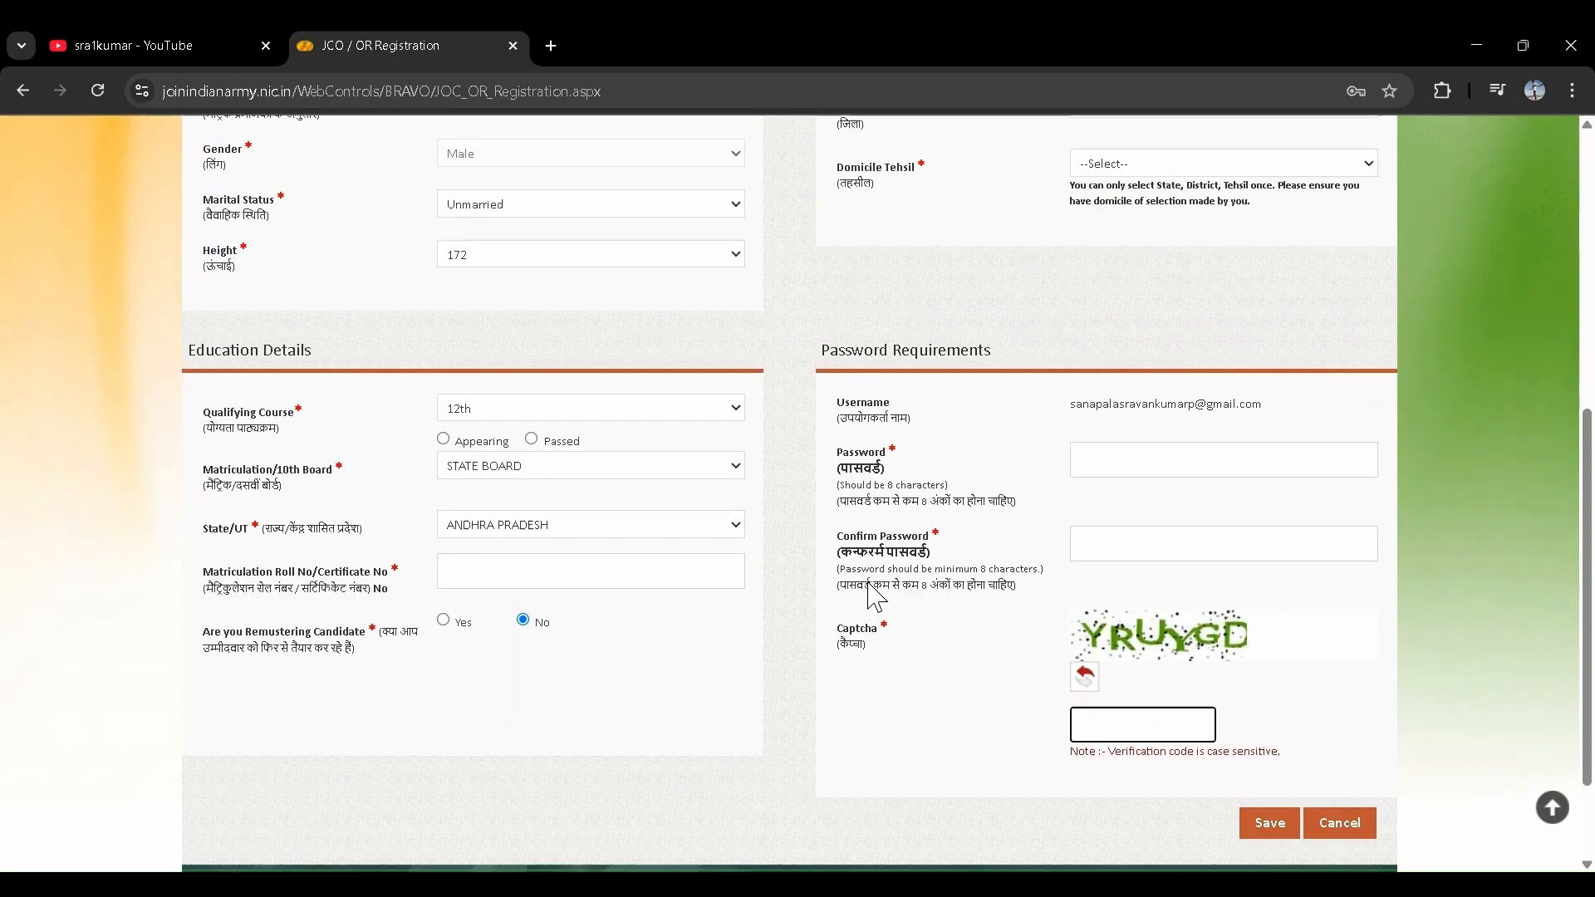
pyautogui.scroll(-4, 870, 587)
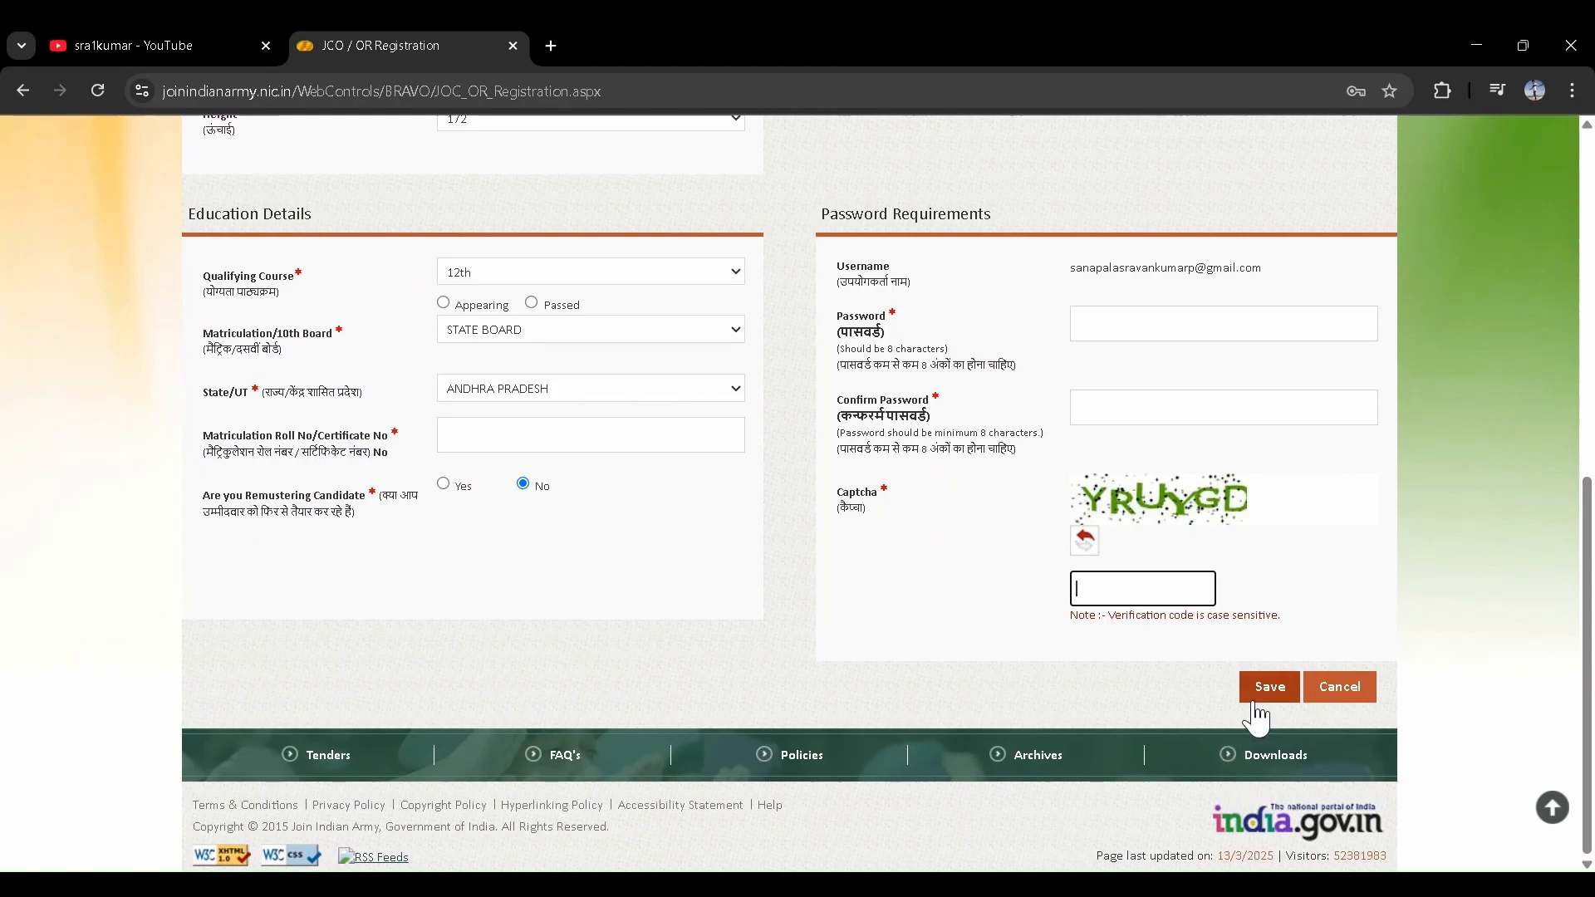
pyautogui.scroll(4, 1113, 687)
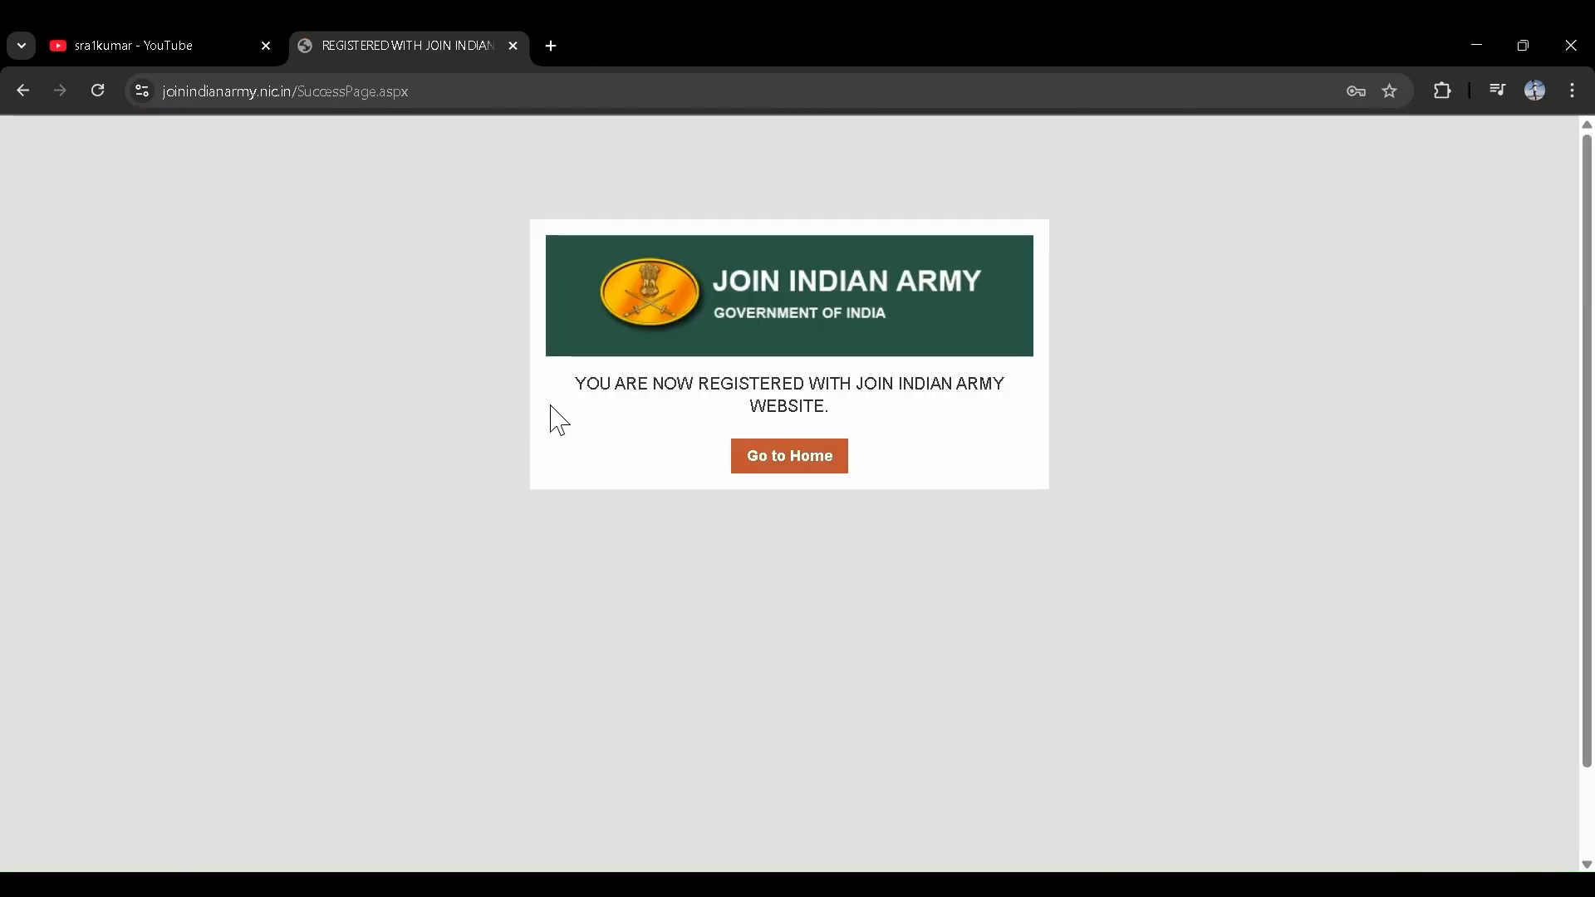
# - Return to the home dashboard and dismiss the Registered Successfully alert
pyautogui.moveTo(572, 384); pyautogui.dragTo(883, 412)
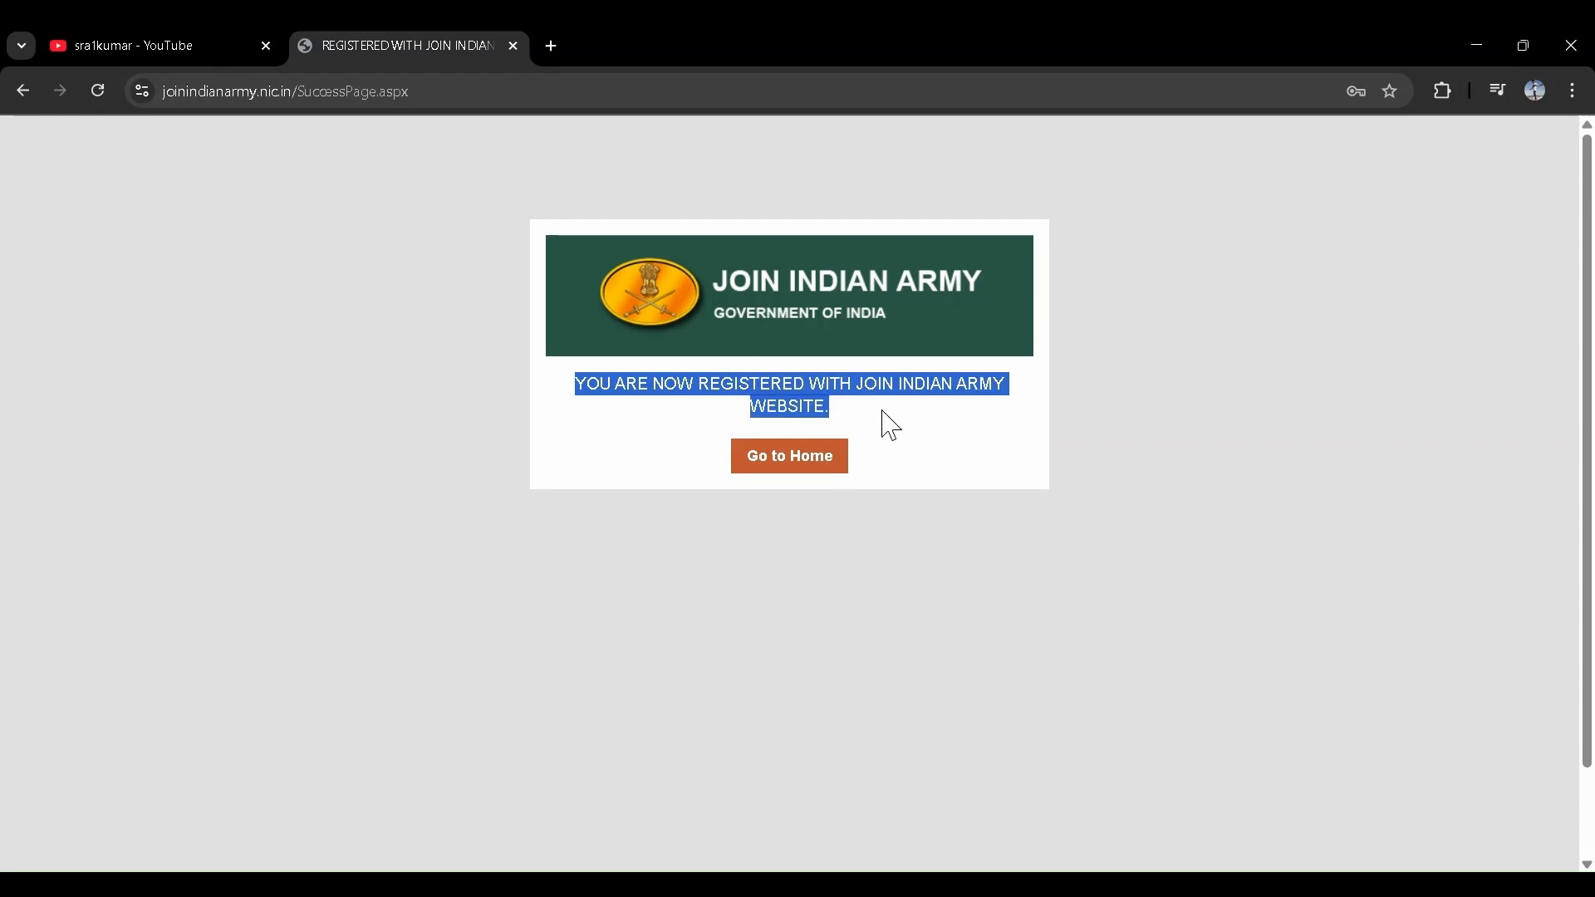
pyautogui.click(896, 429)
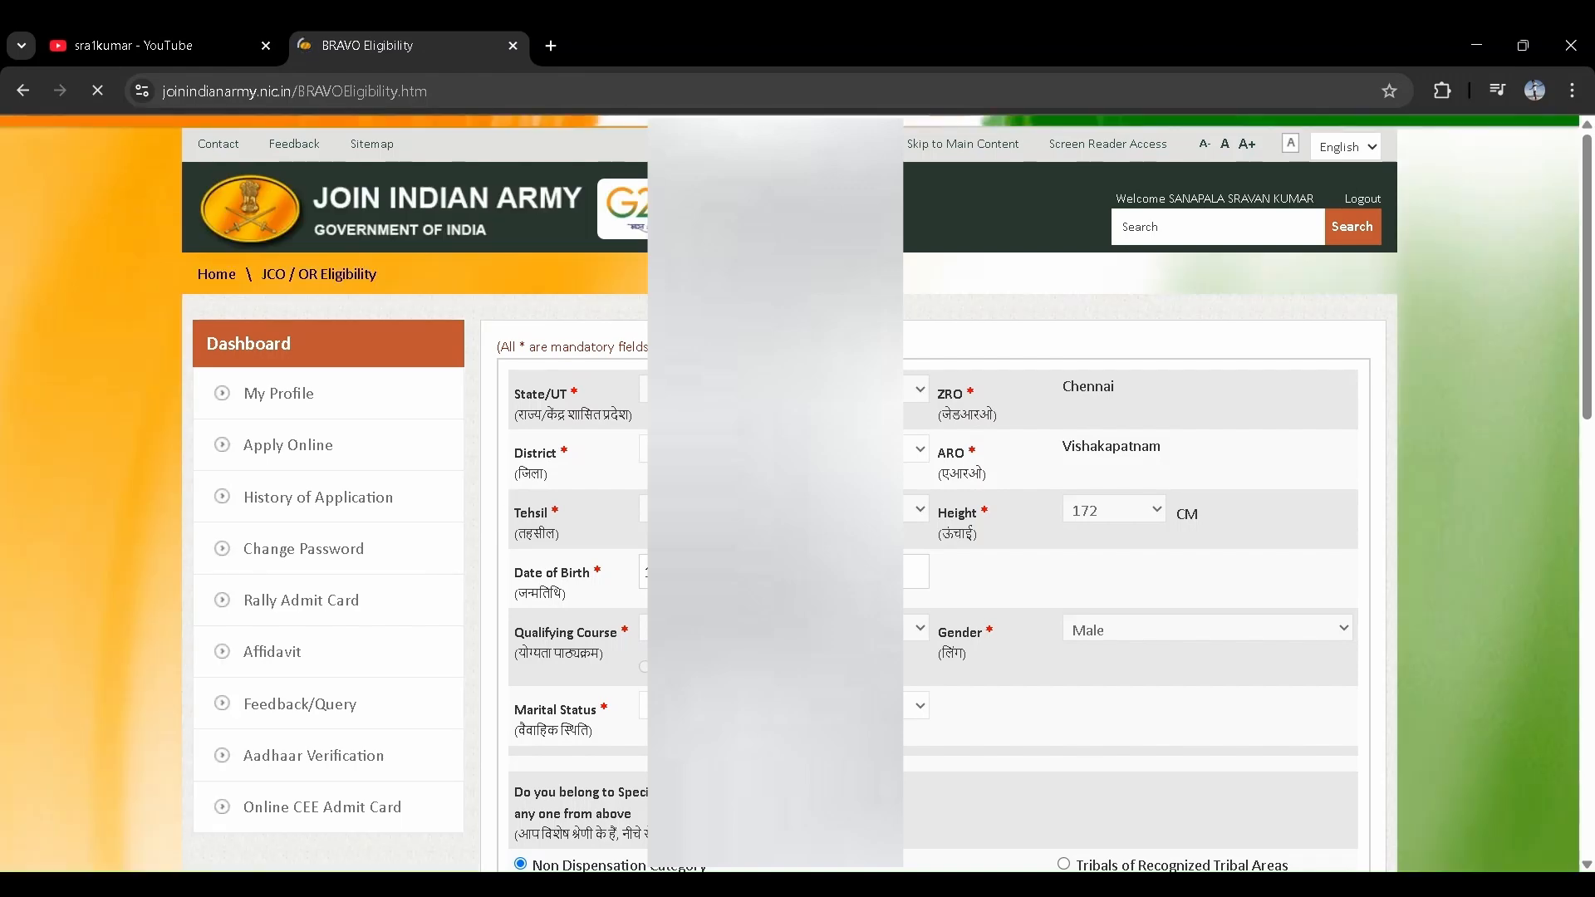
pyautogui.scroll(-6, 775, 532)
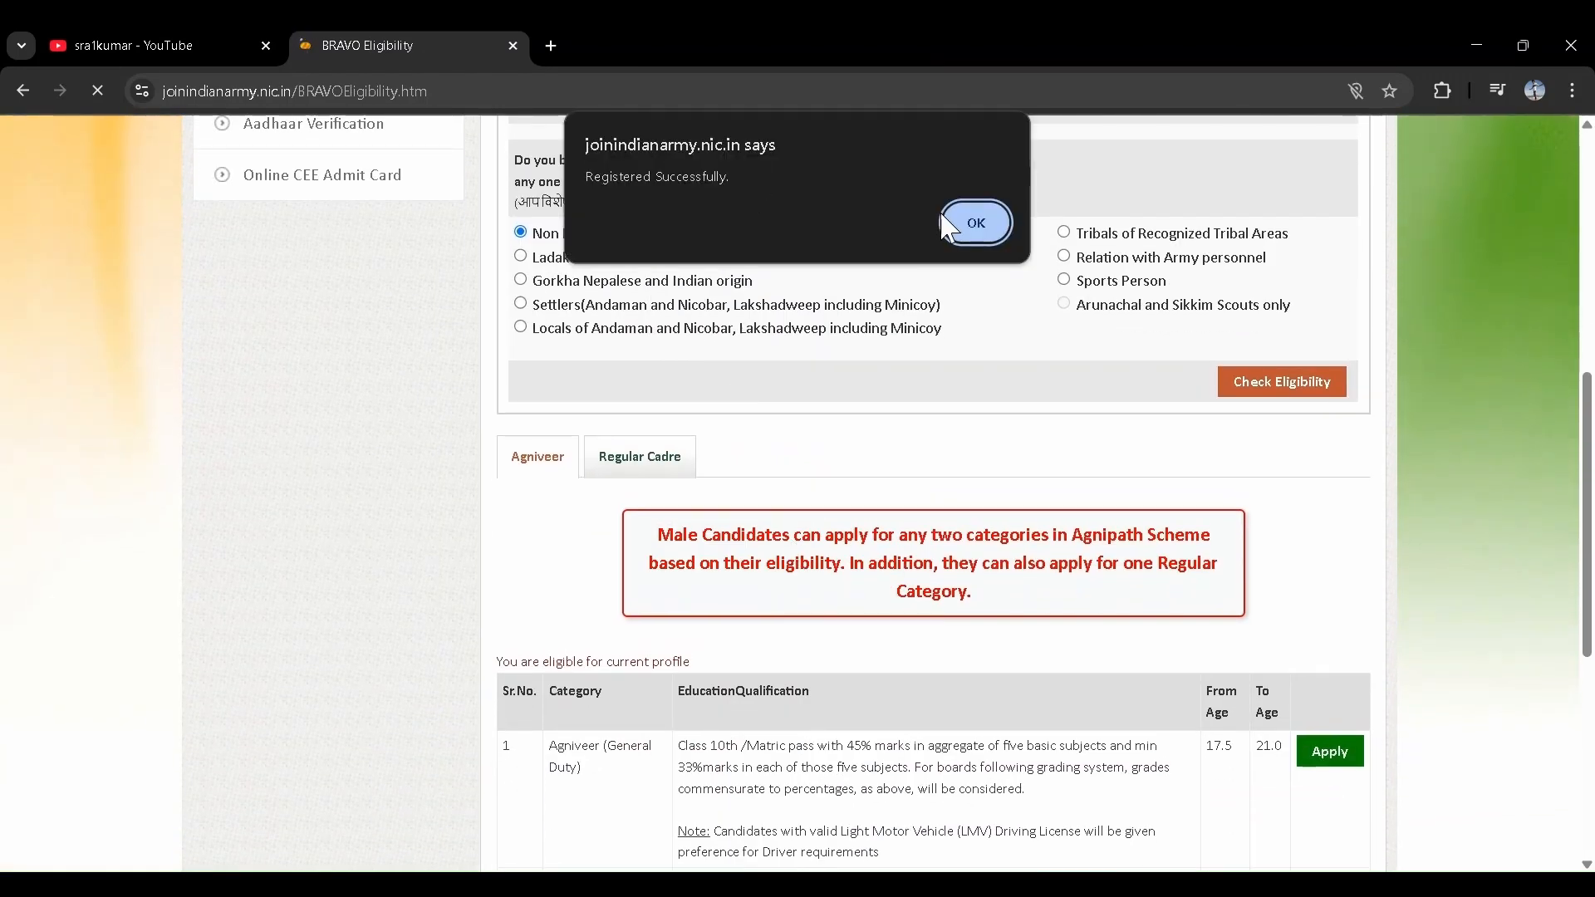
pyautogui.click(976, 223)
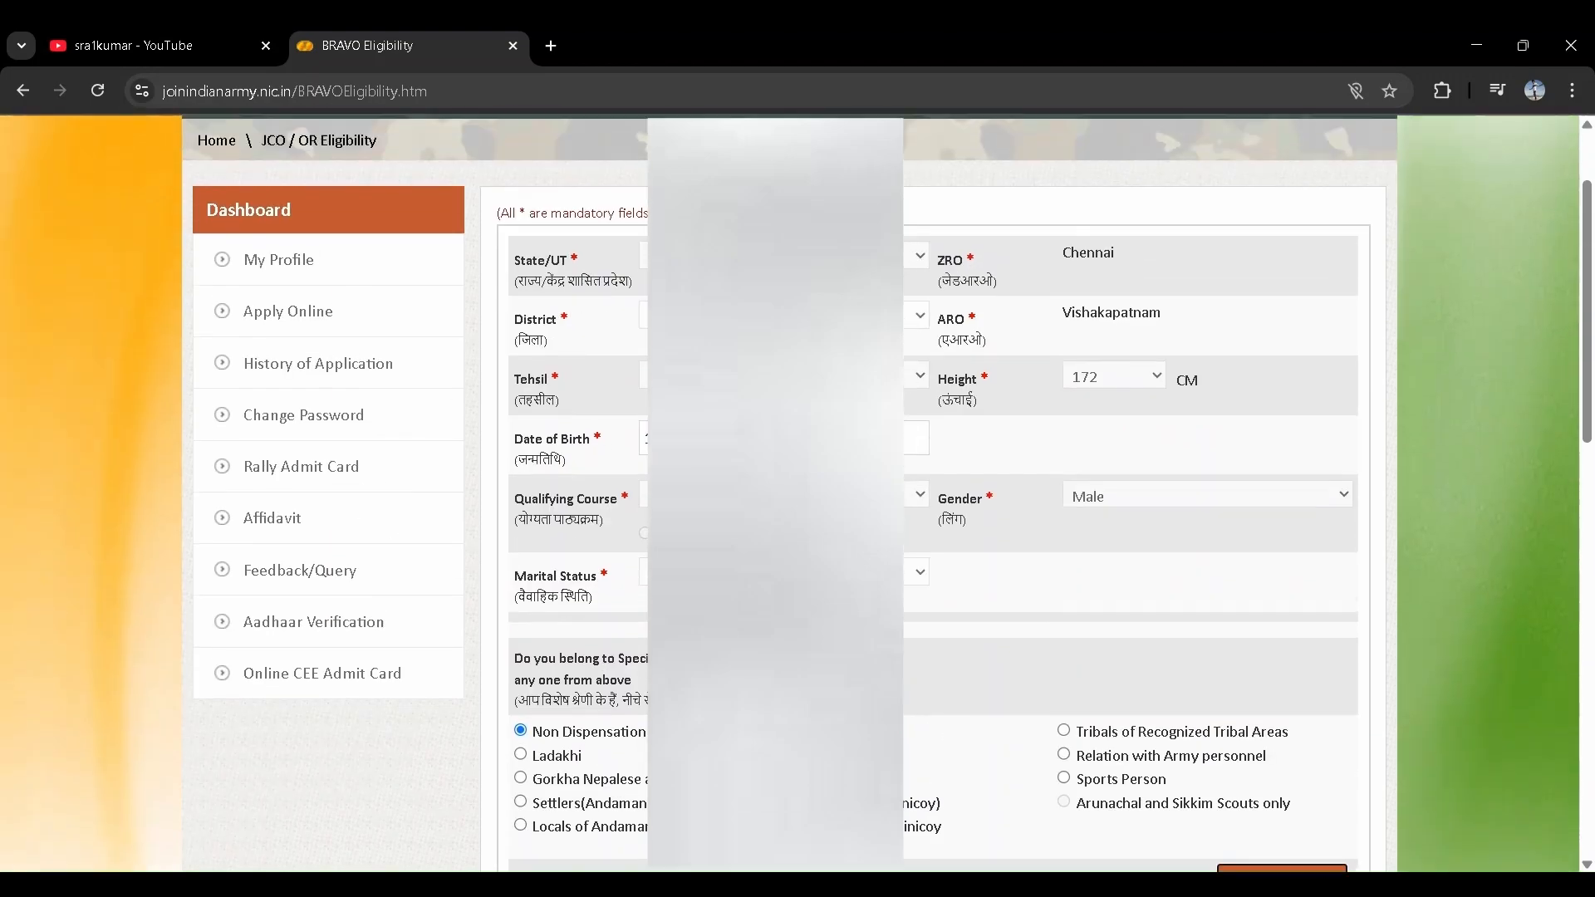
# - Review the Agniveer eligibility table and category notice, reaching the BRAVO Application Form
pyautogui.scroll(-2, 1122, 376)
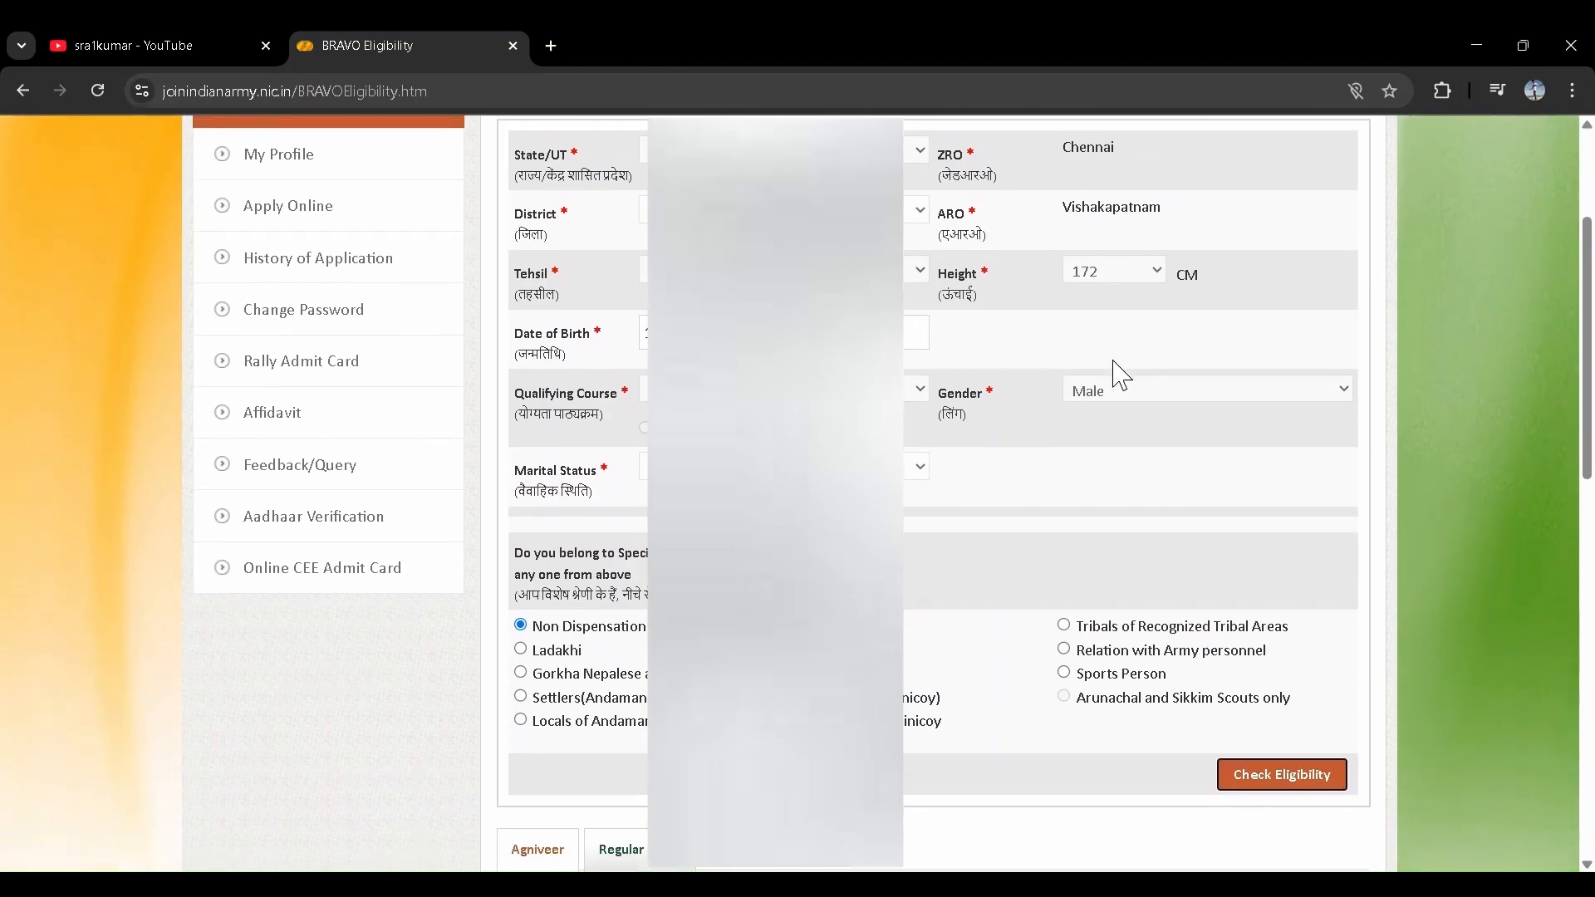
pyautogui.scroll(-5, 1121, 376)
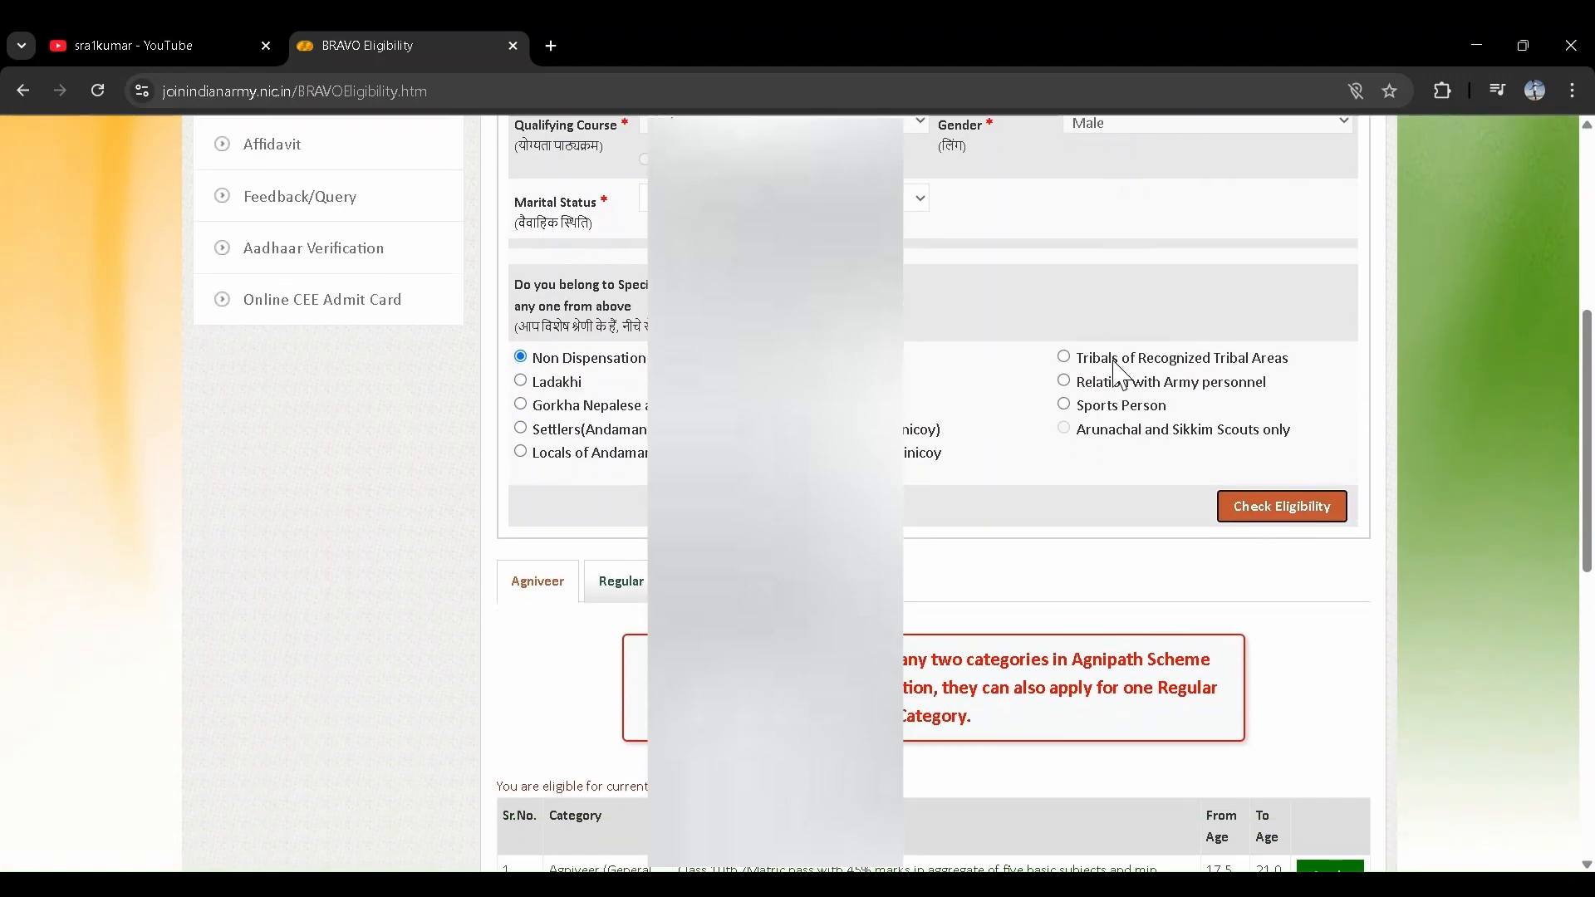
pyautogui.scroll(-7, 1121, 376)
pyautogui.scroll(1, 1115, 361)
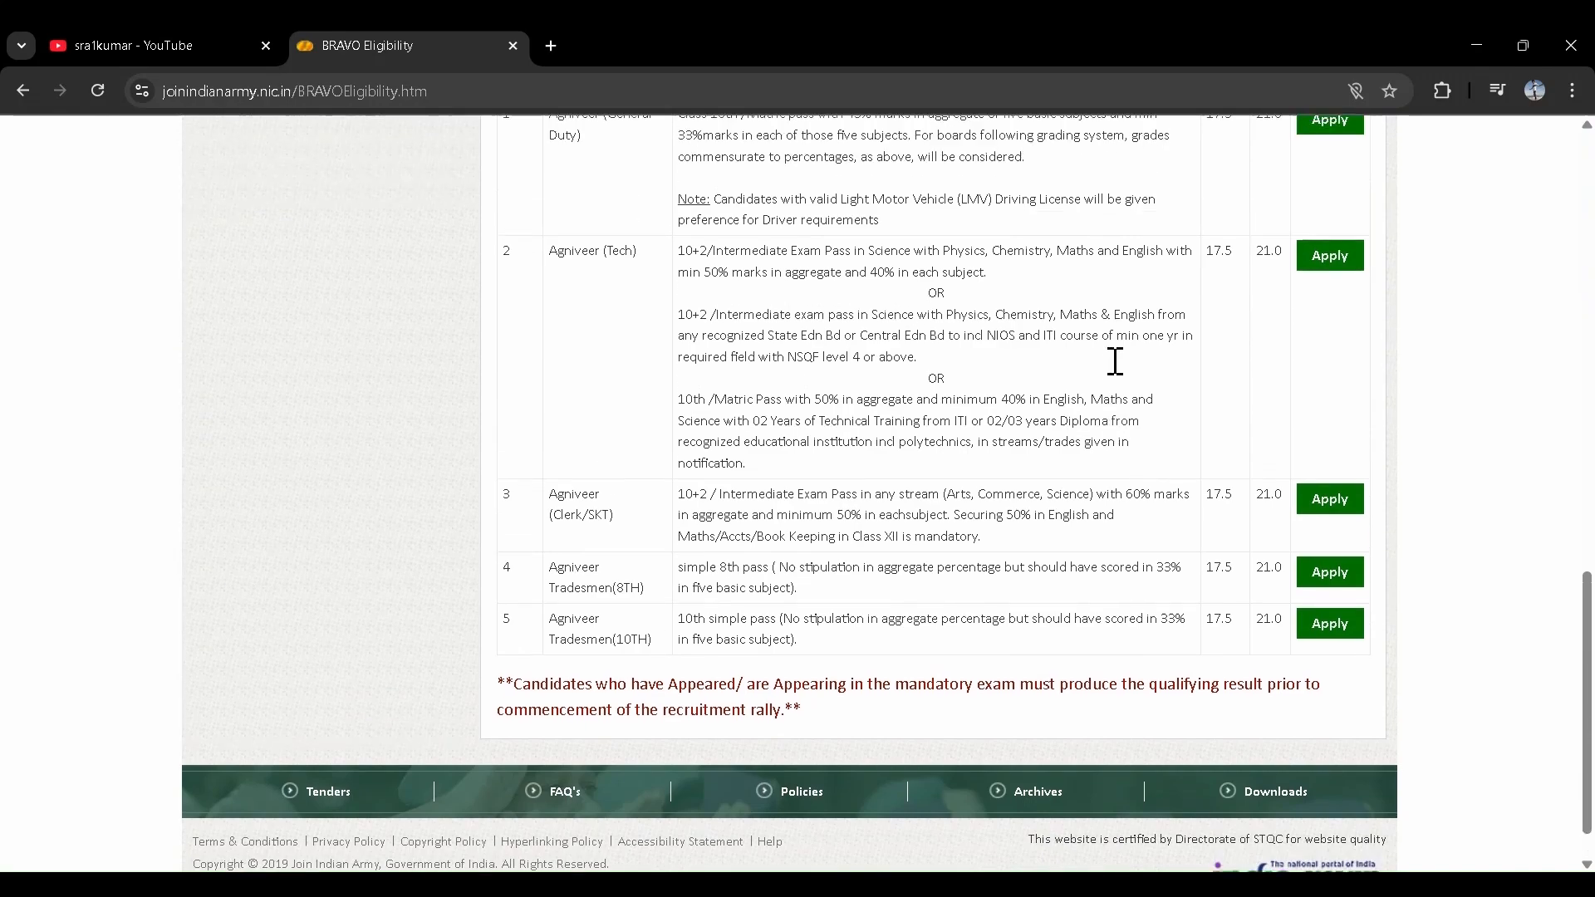
pyautogui.scroll(1, 1116, 362)
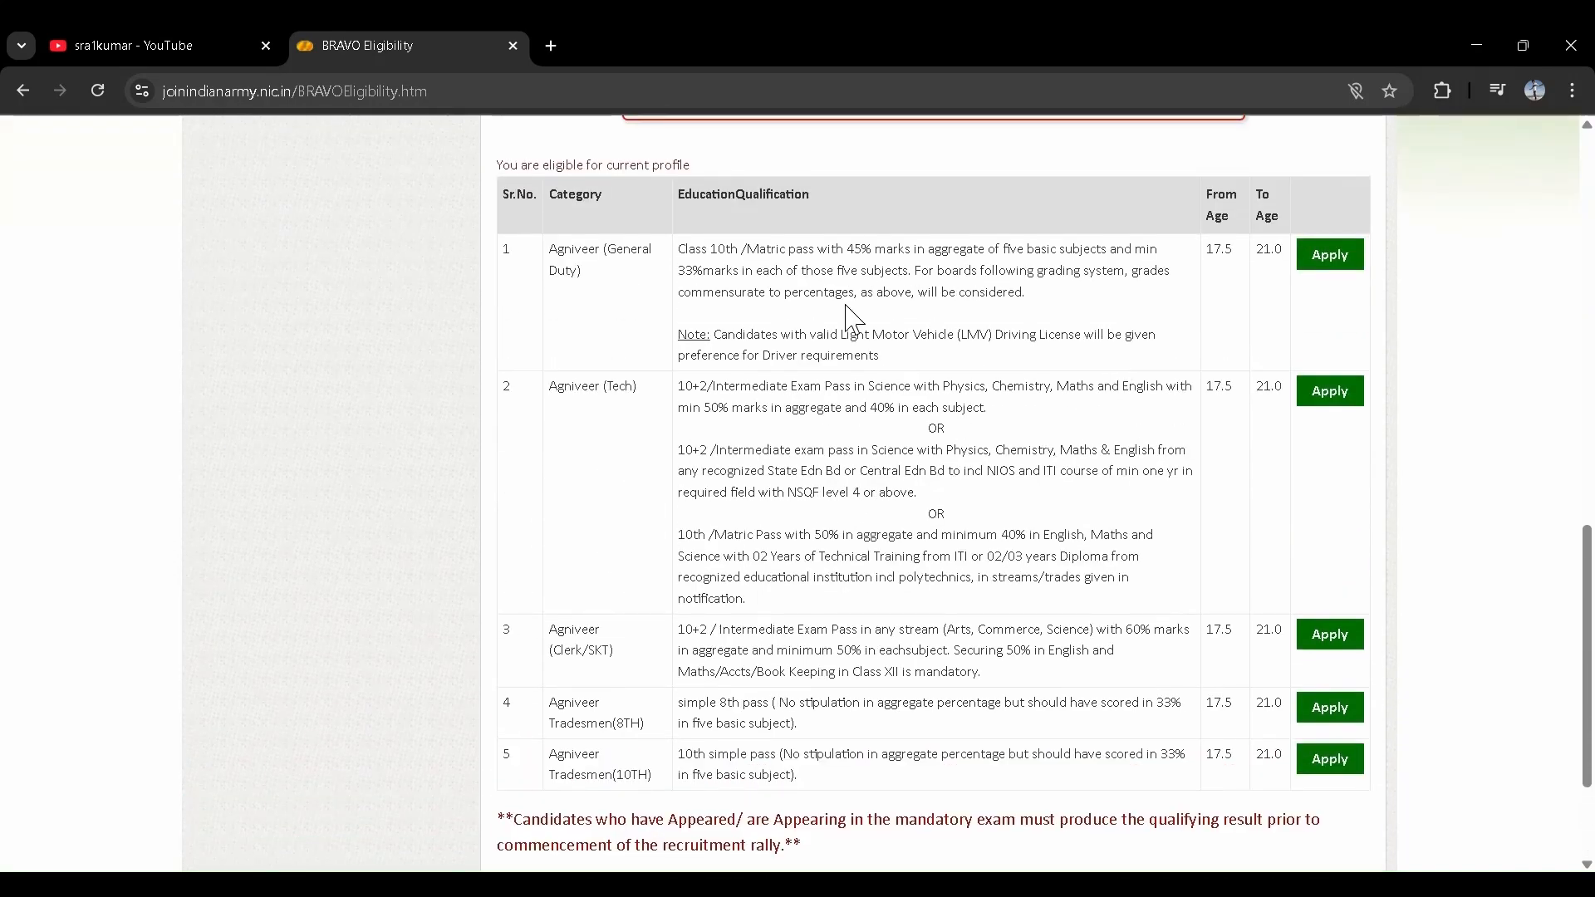
pyautogui.scroll(-1, 1058, 339)
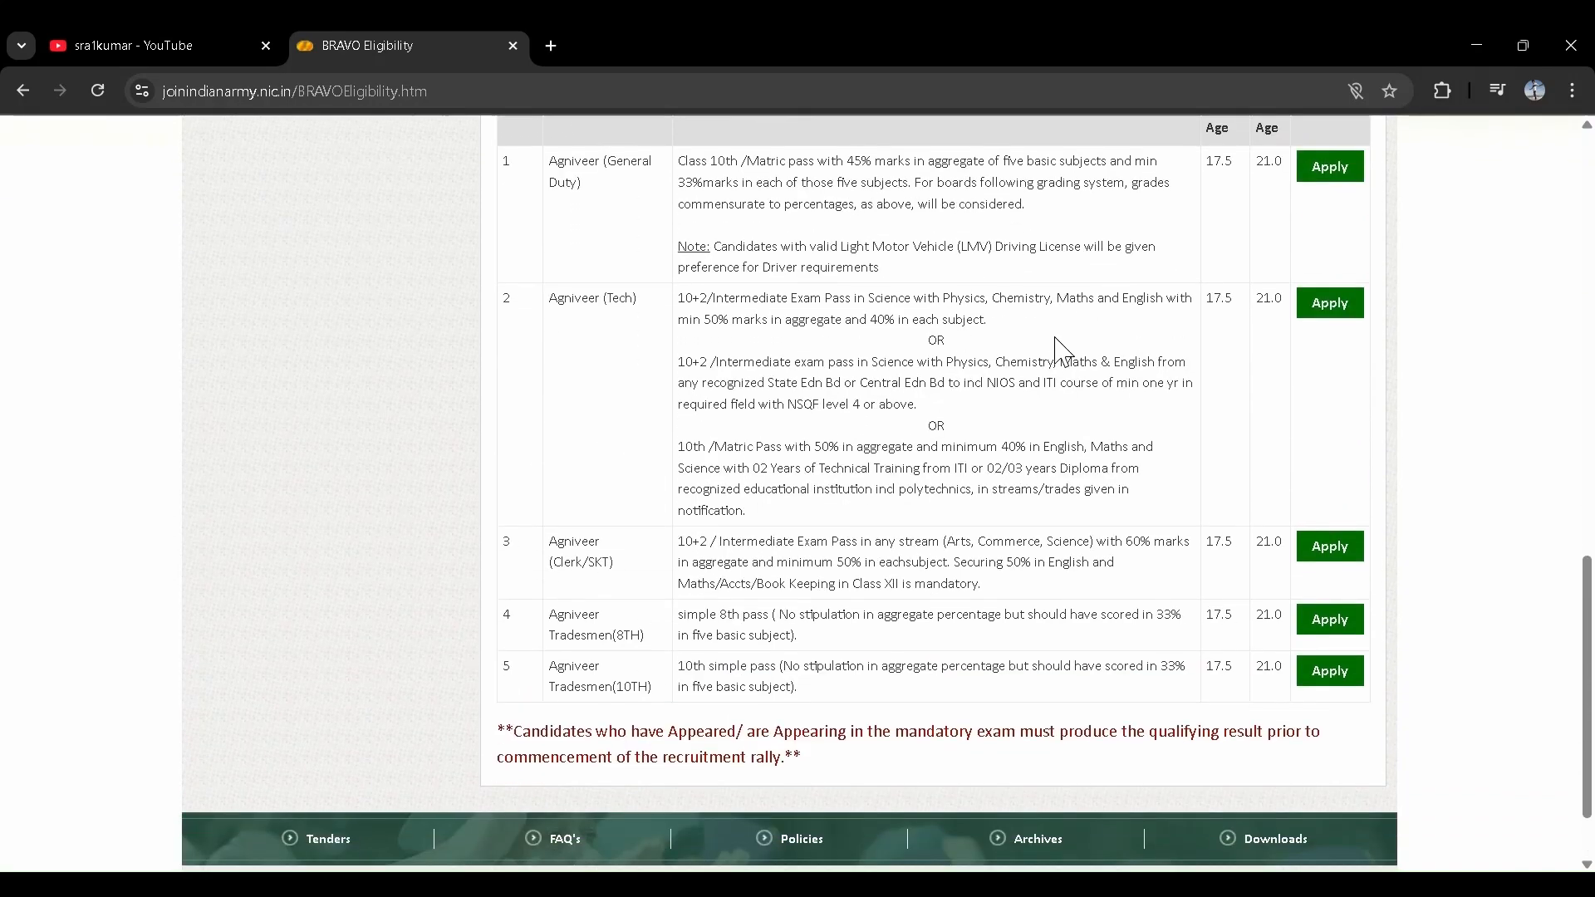
pyautogui.scroll(1, 1058, 346)
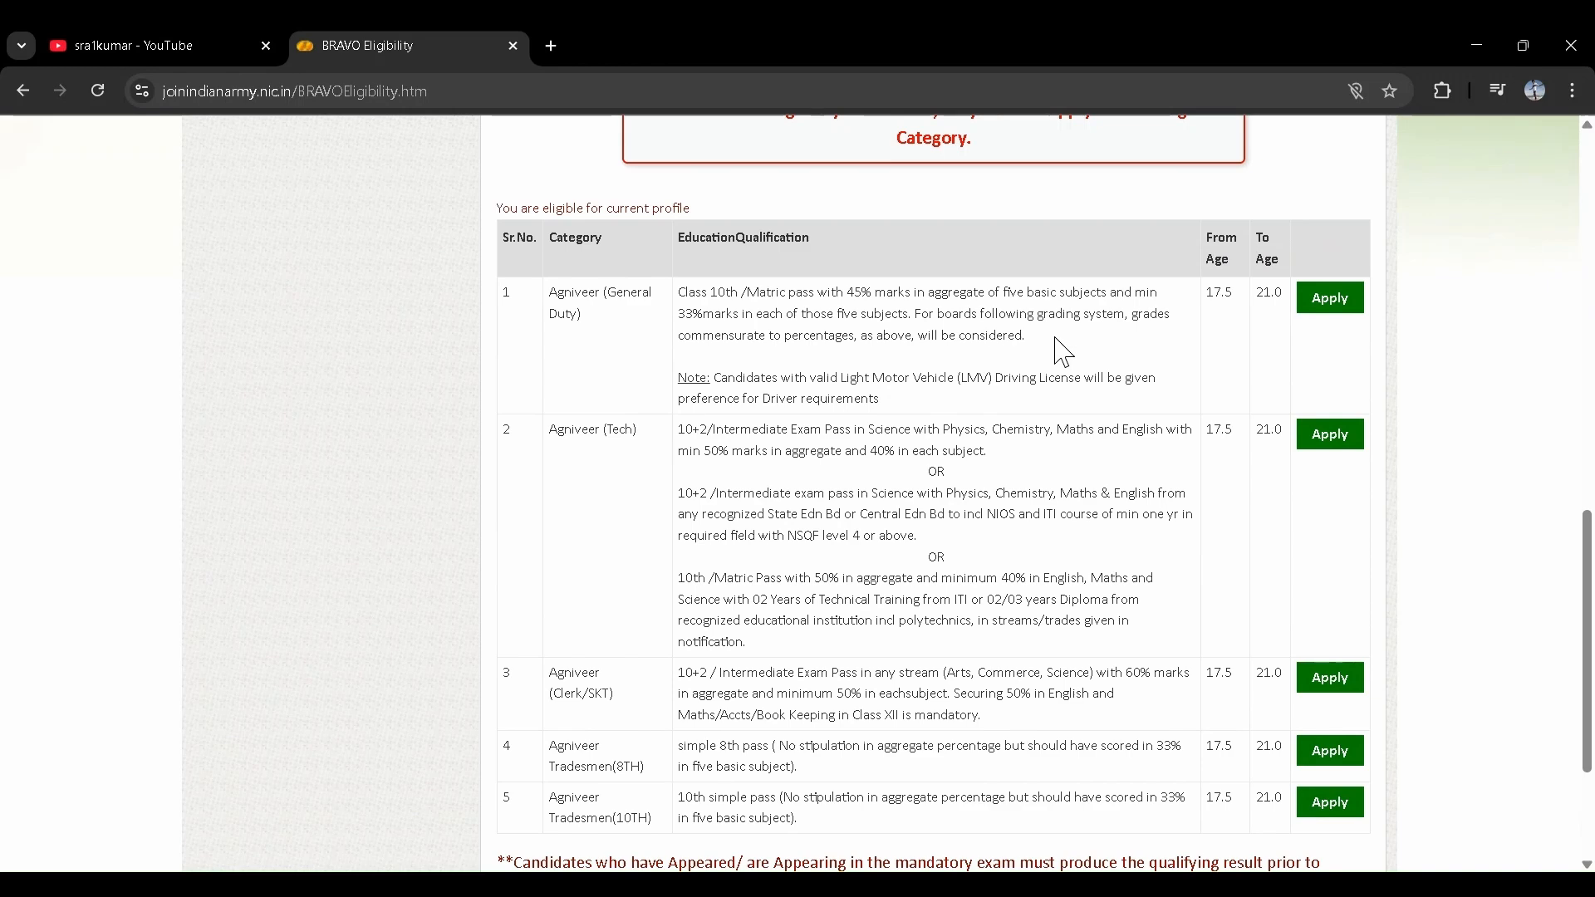
pyautogui.scroll(2, 1064, 352)
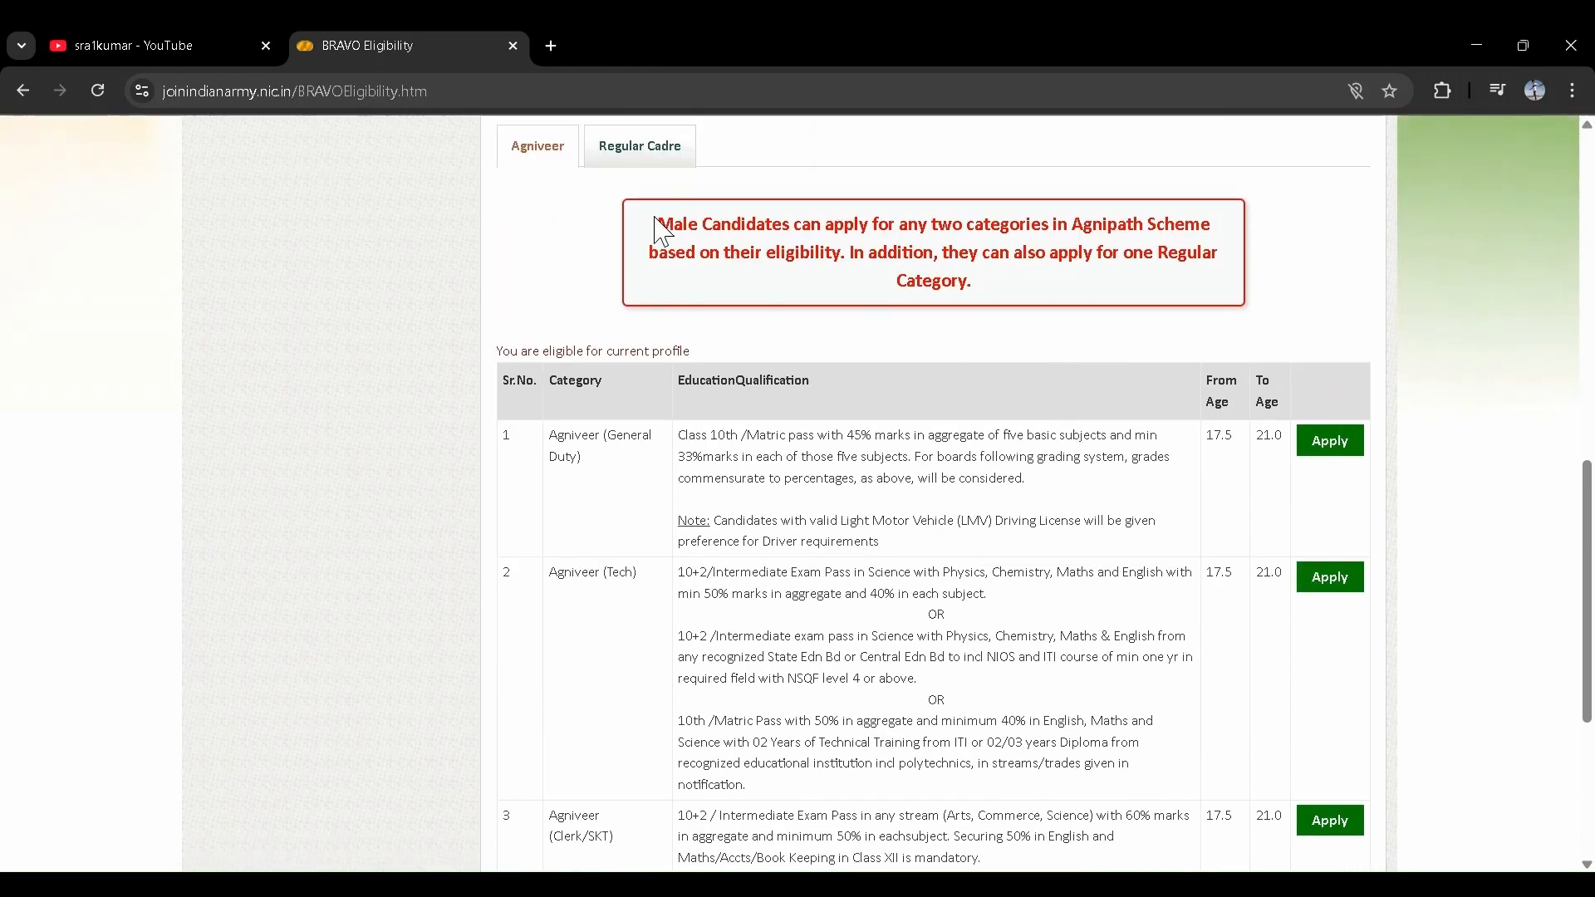
pyautogui.moveTo(658, 223); pyautogui.dragTo(1097, 291)
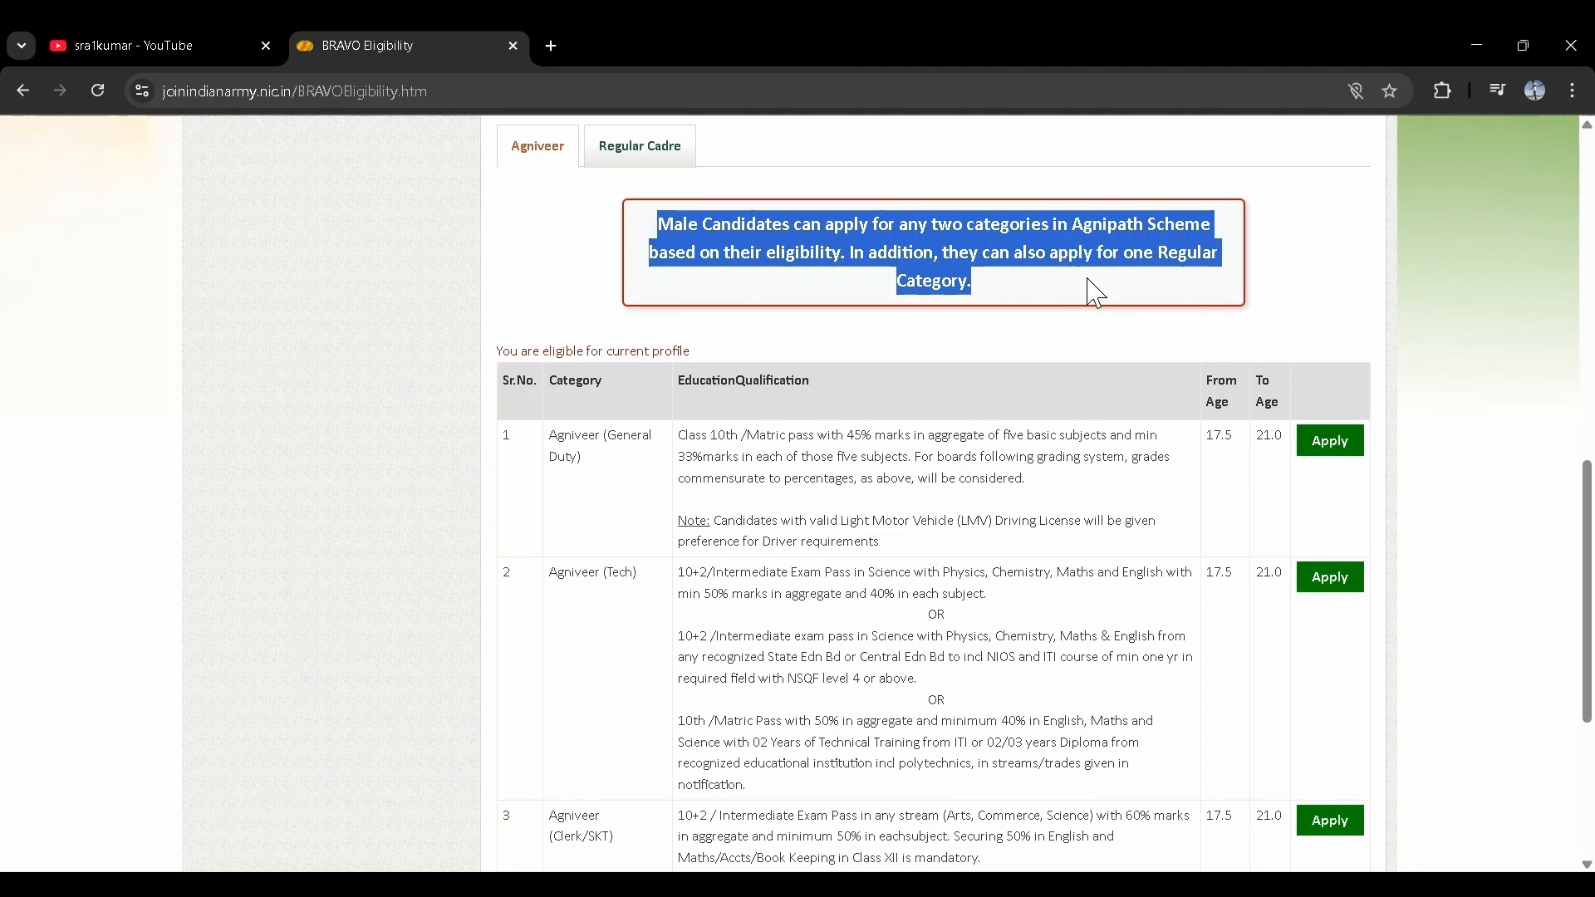
pyautogui.click(1097, 292)
pyautogui.scroll(-2, 1093, 293)
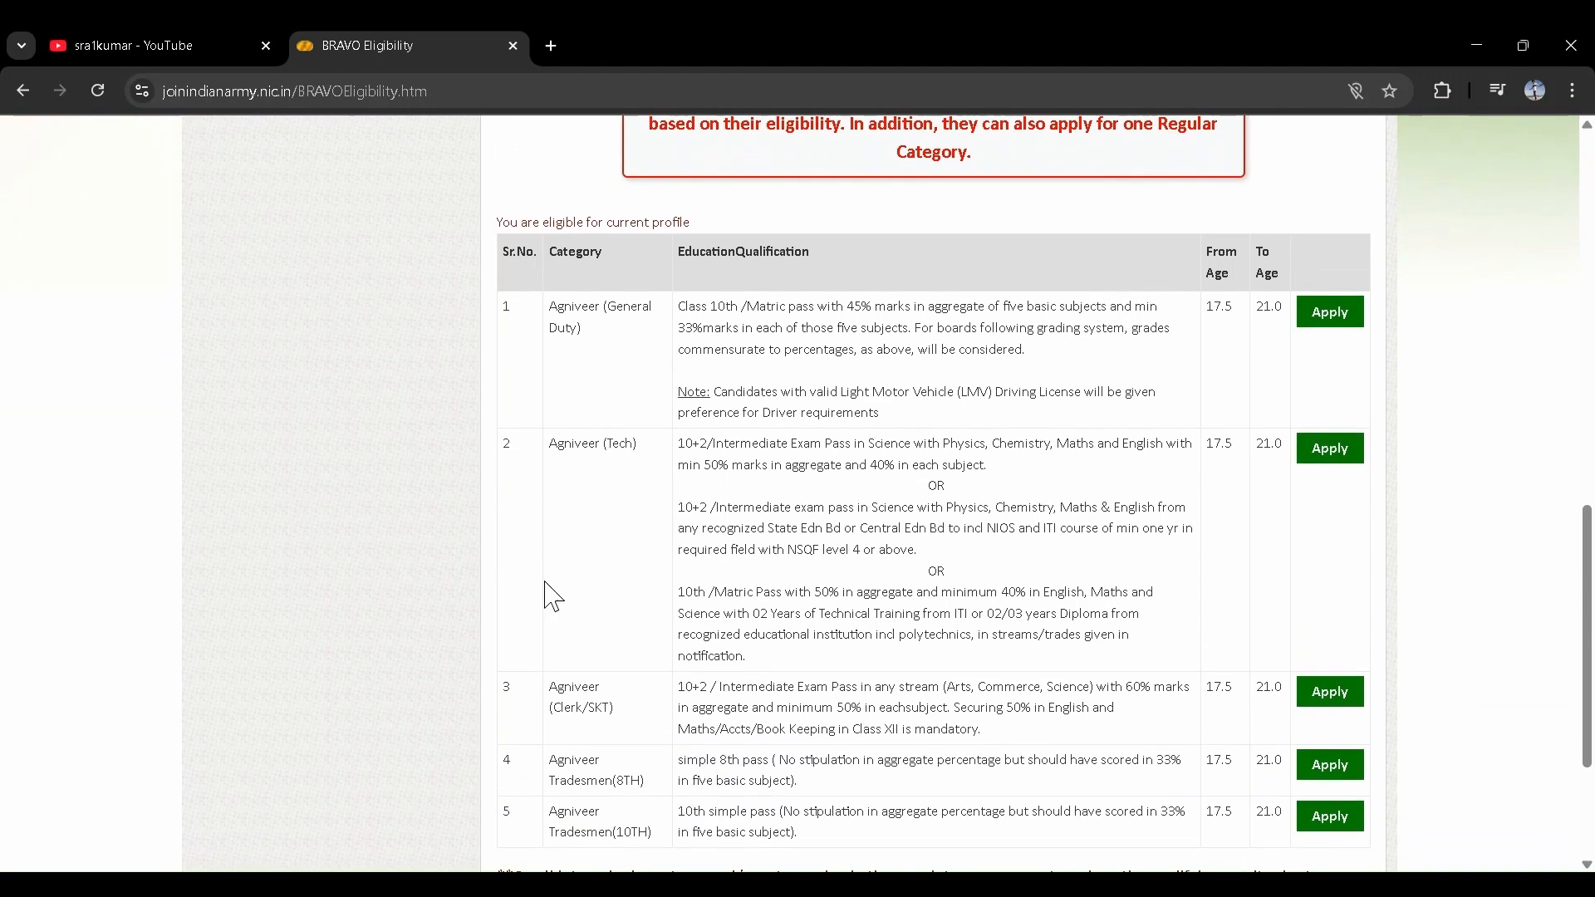
pyautogui.scroll(-1, 623, 534)
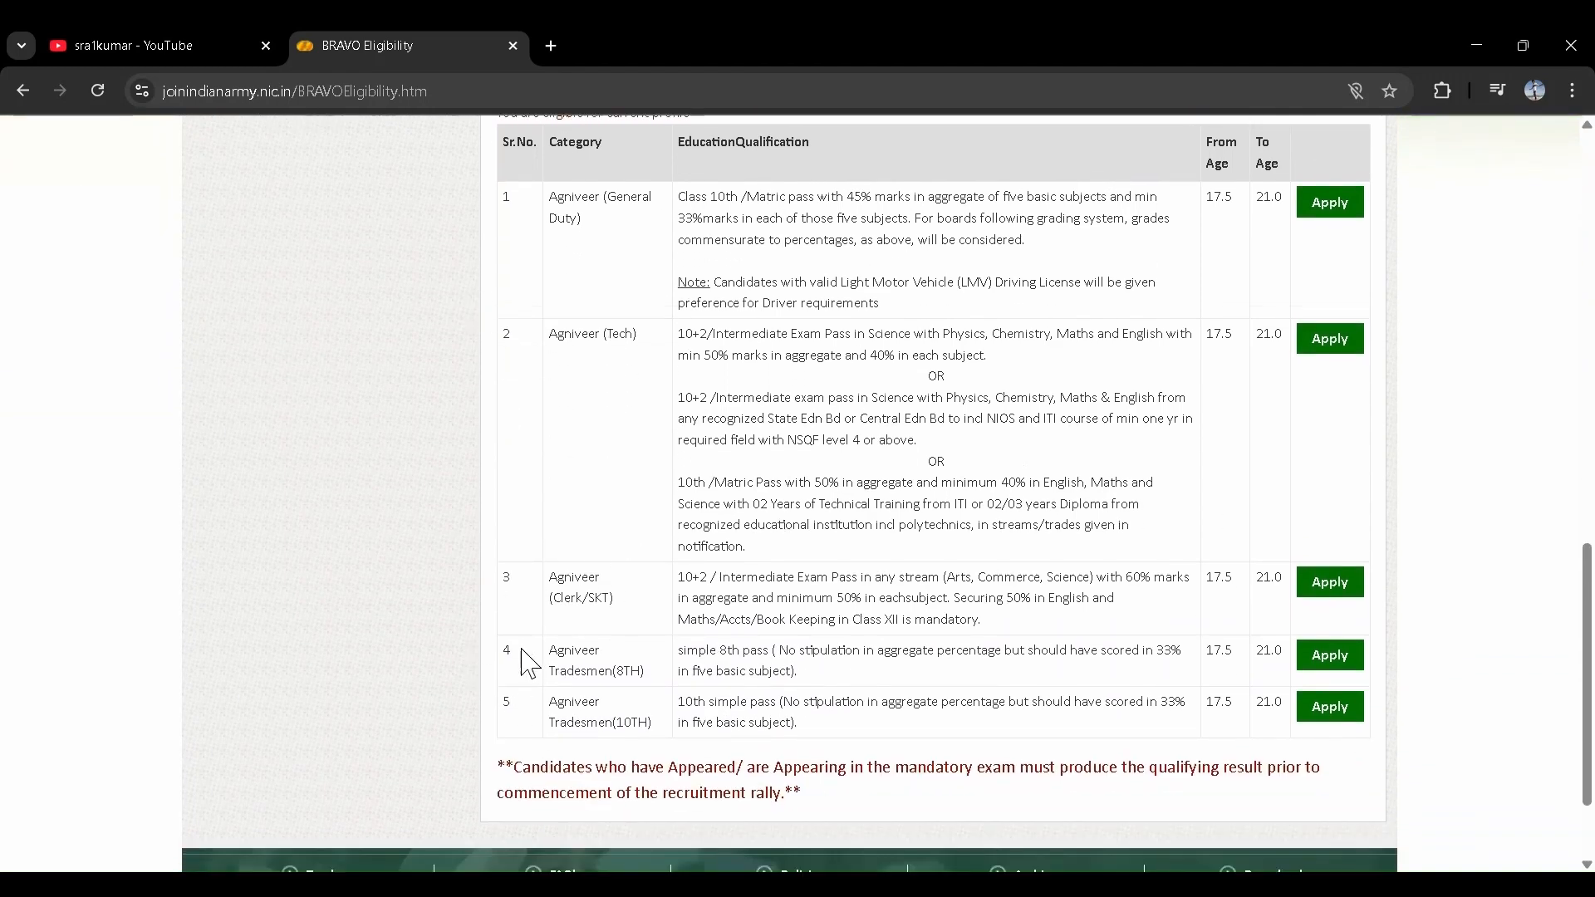
pyautogui.scroll(1, 540, 316)
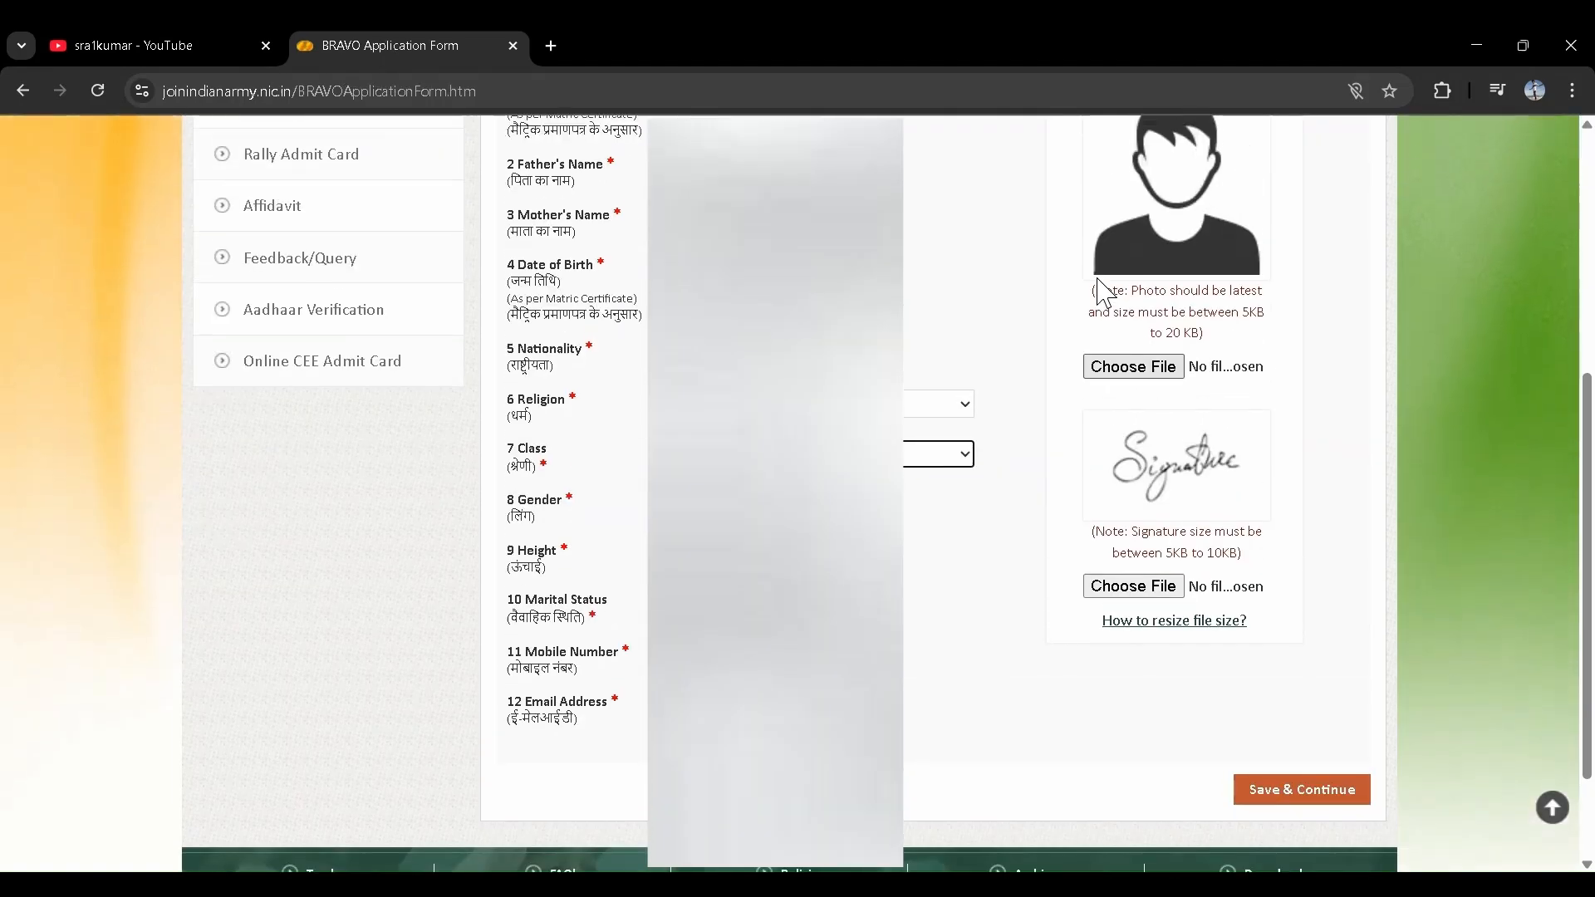
pyautogui.scroll(1, 1118, 735)
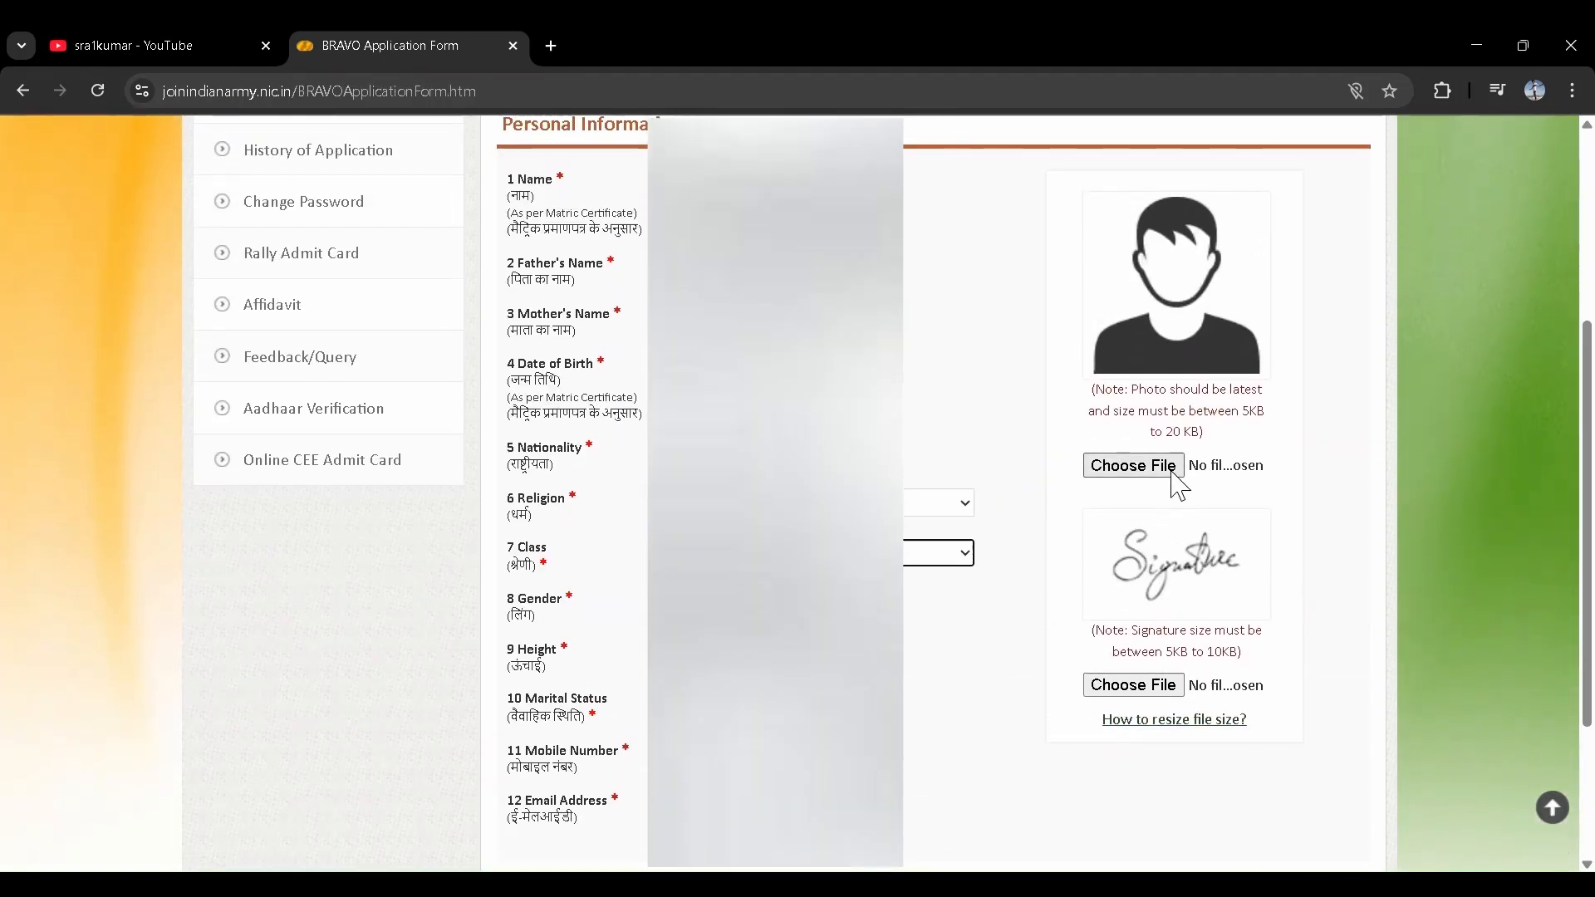
# - Mark the photo's 5KB to 20KB size limit and open a blank browser tab
pyautogui.moveTo(1239, 407); pyautogui.dragTo(1191, 433)
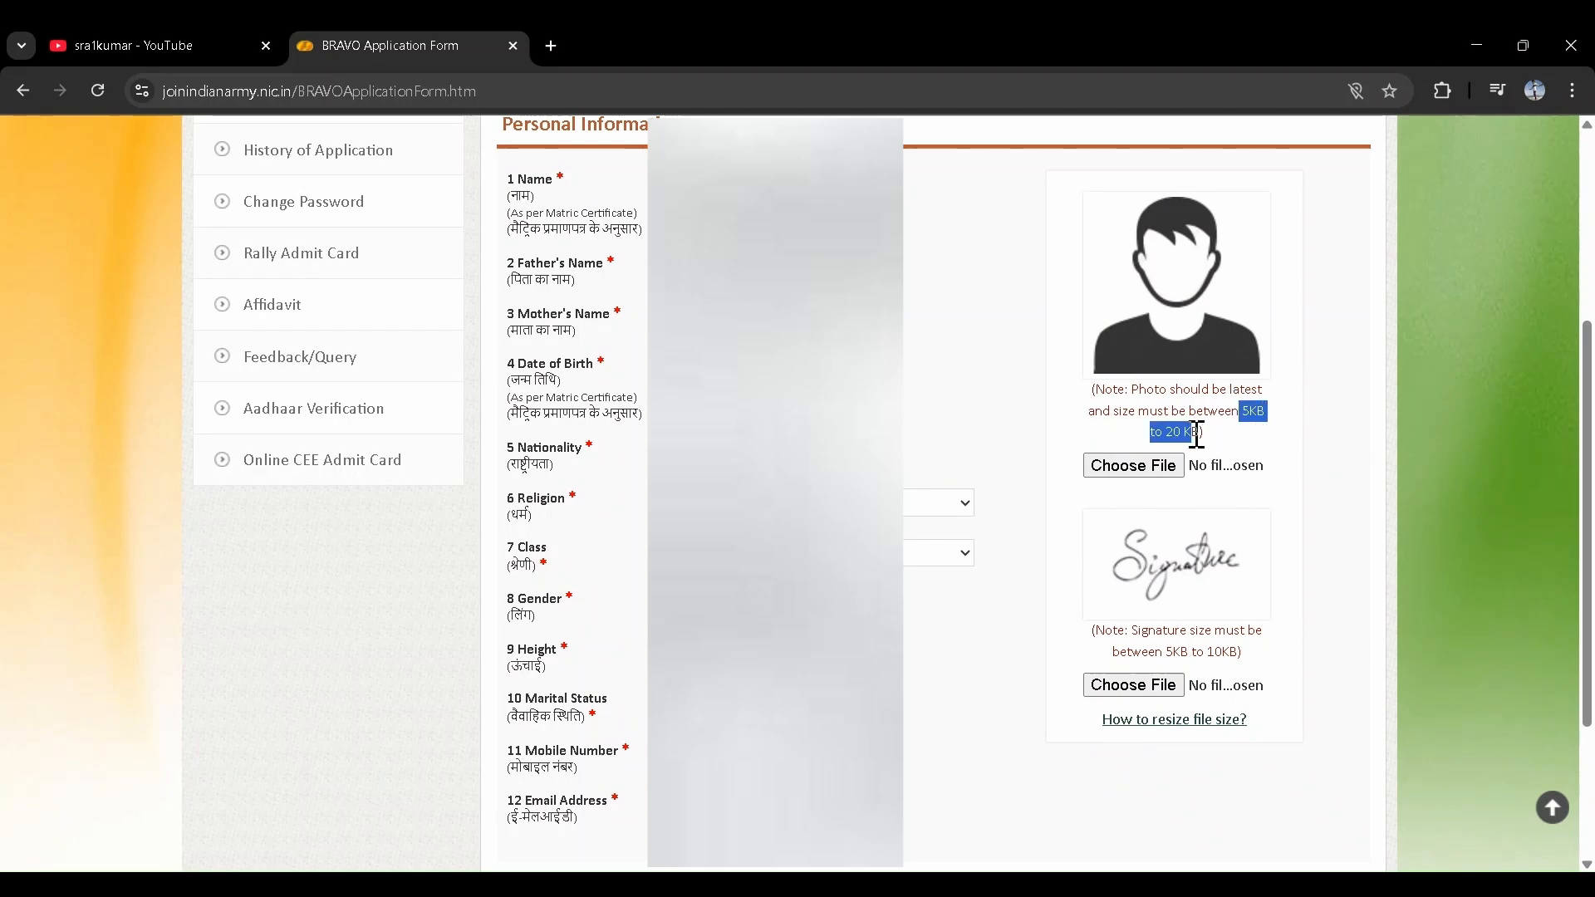
pyautogui.click(556, 45)
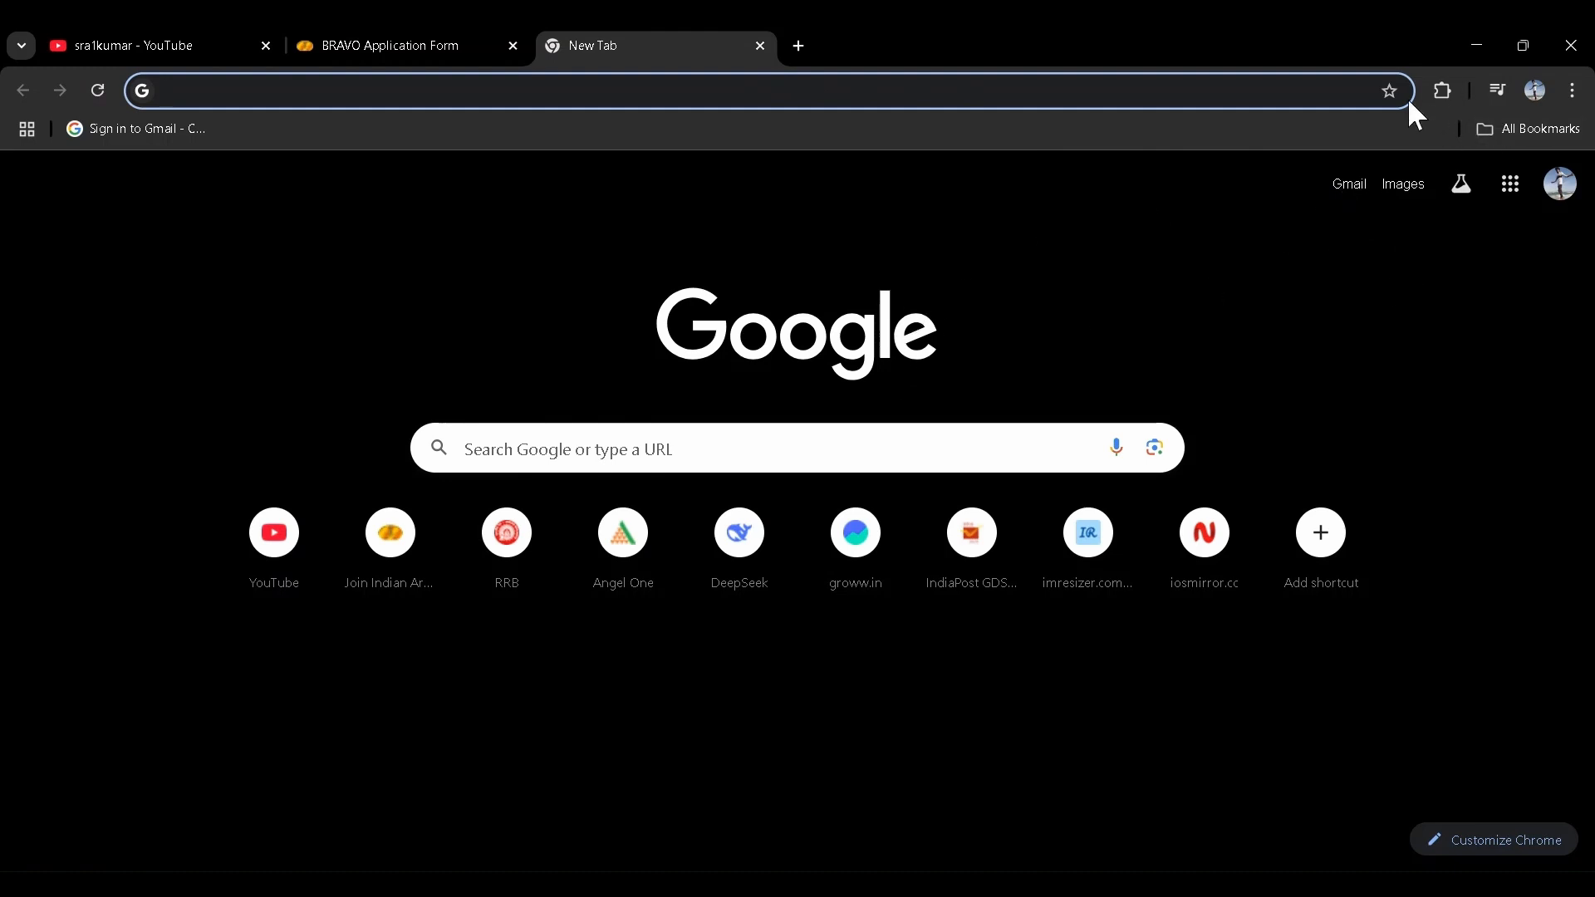
# - Resize the passport photo in imResizer to at most 20 KB as JPG and download it
pyautogui.click(1305, 330)
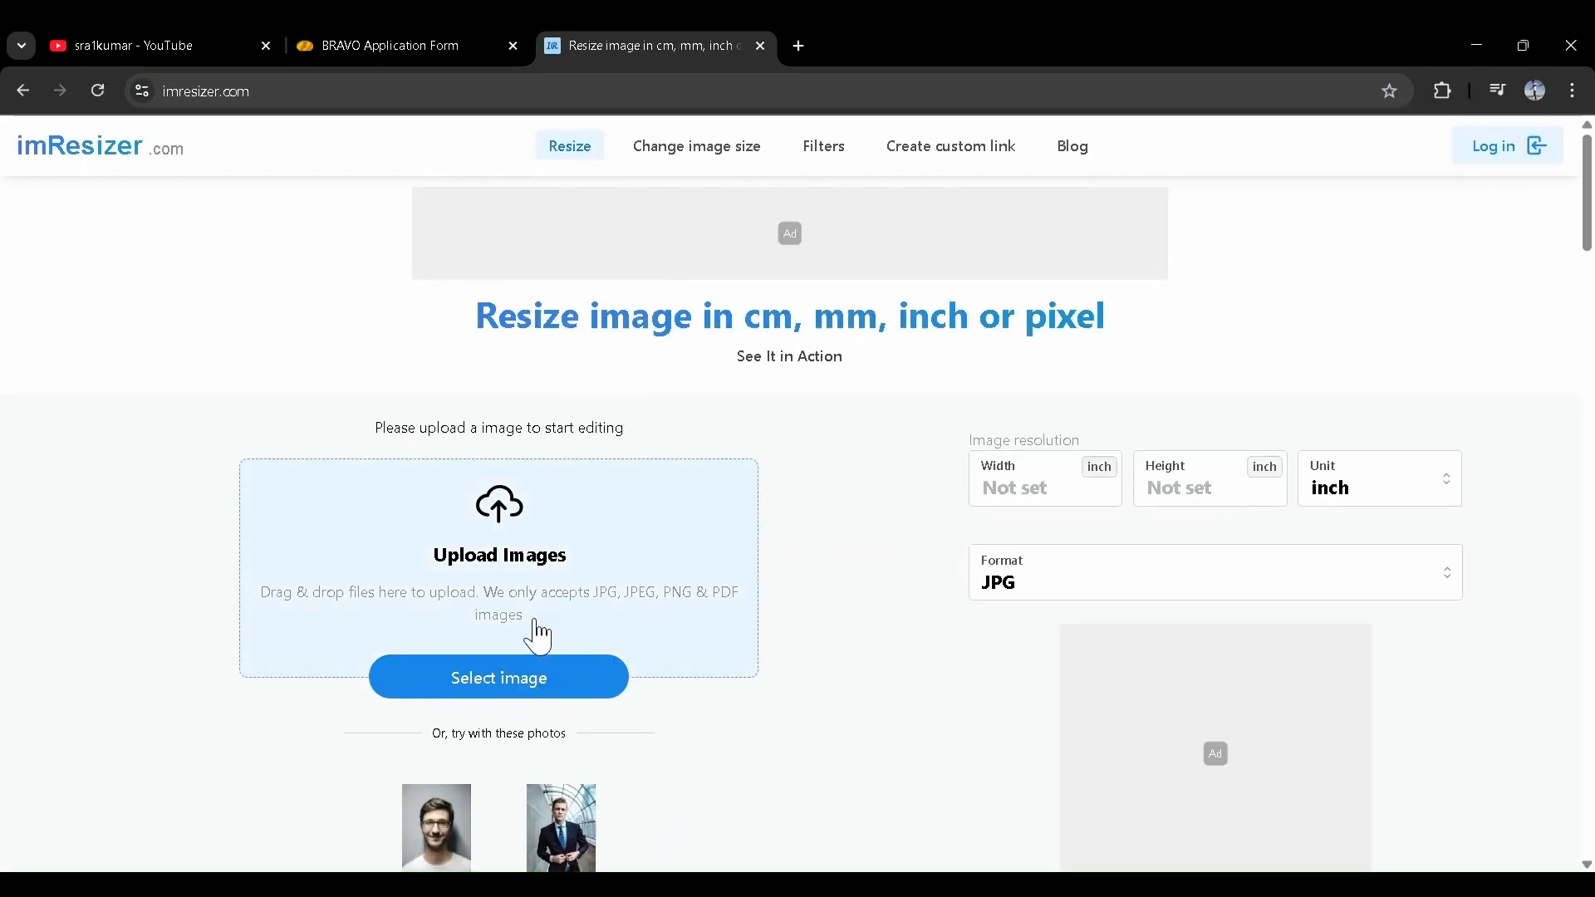
pyautogui.click(438, 684)
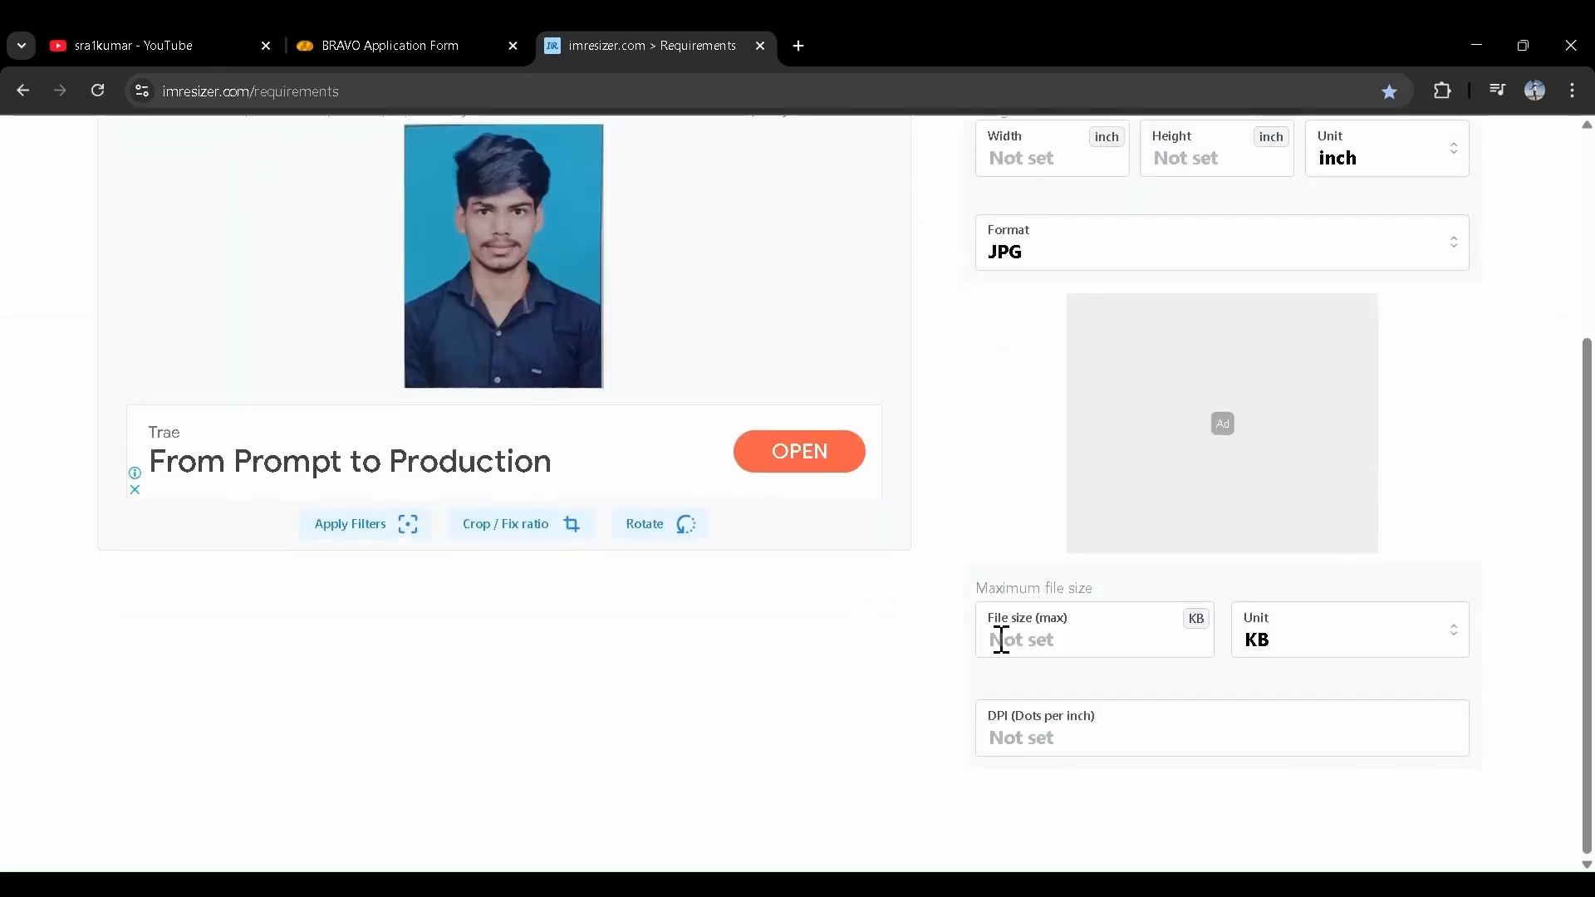
pyautogui.click(1005, 654)
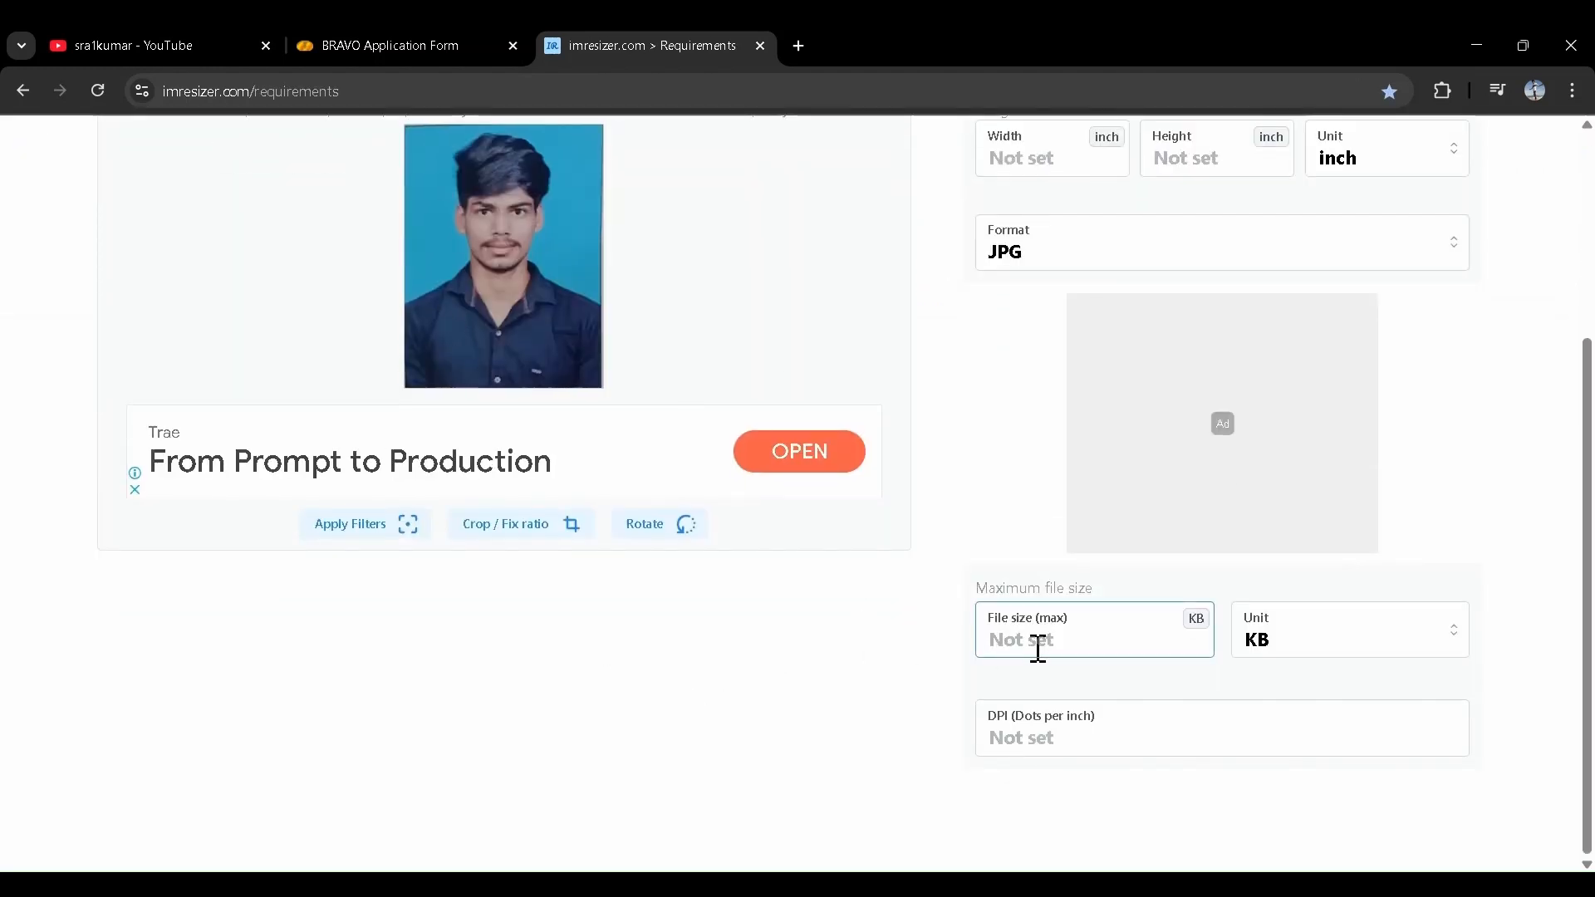
pyautogui.write('20')
pyautogui.scroll(2, 955, 687)
pyautogui.scroll(-2, 956, 686)
pyautogui.scroll(3, 985, 599)
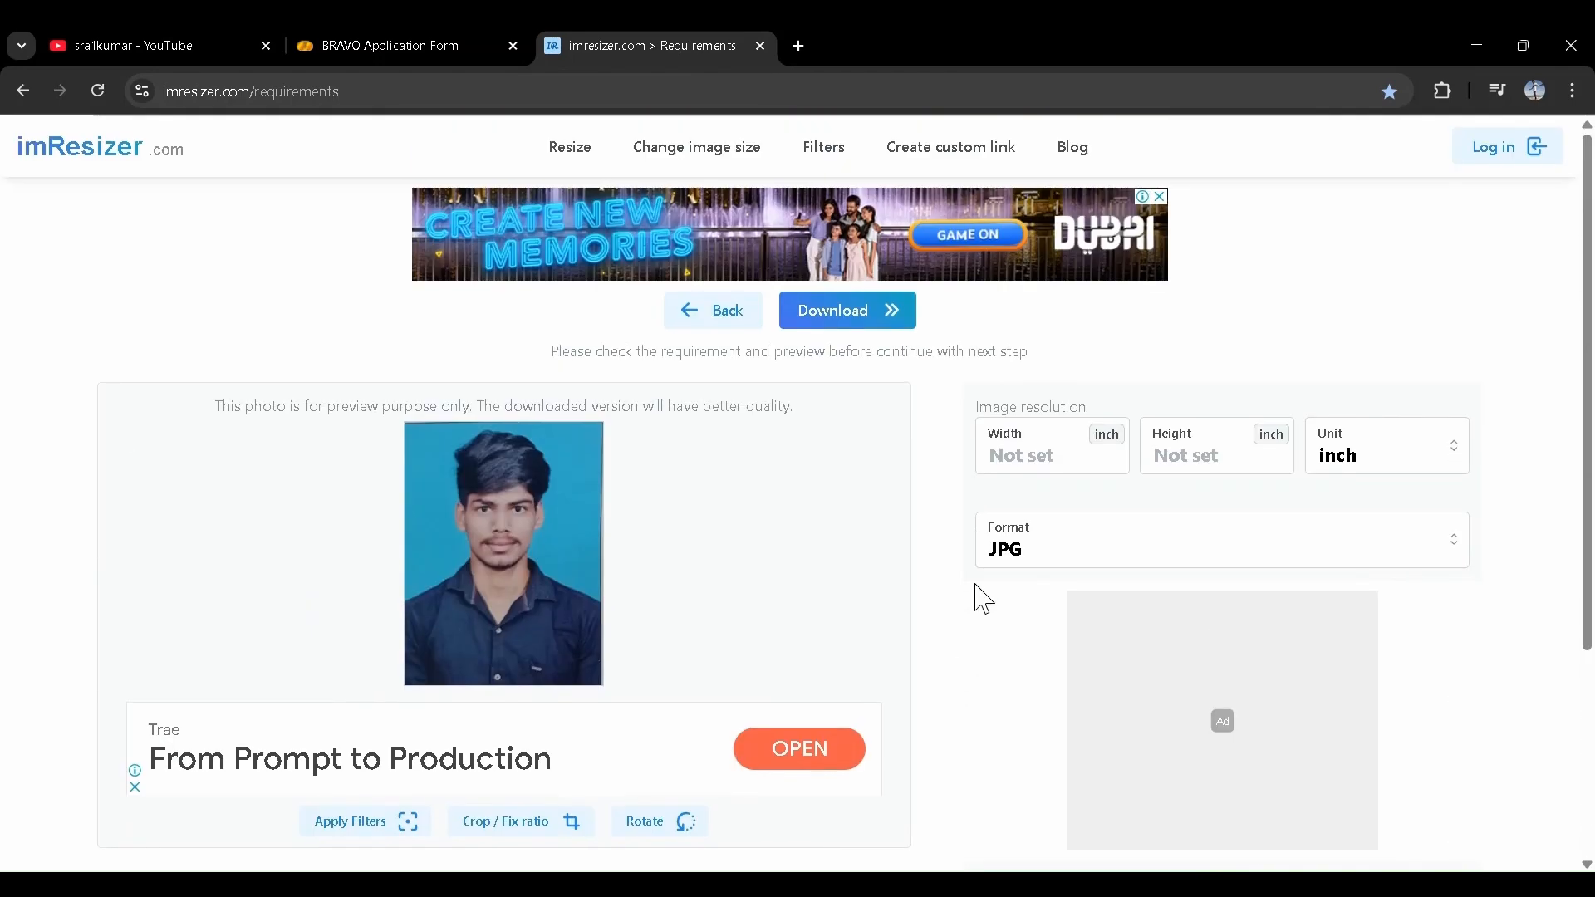
pyautogui.click(1282, 564)
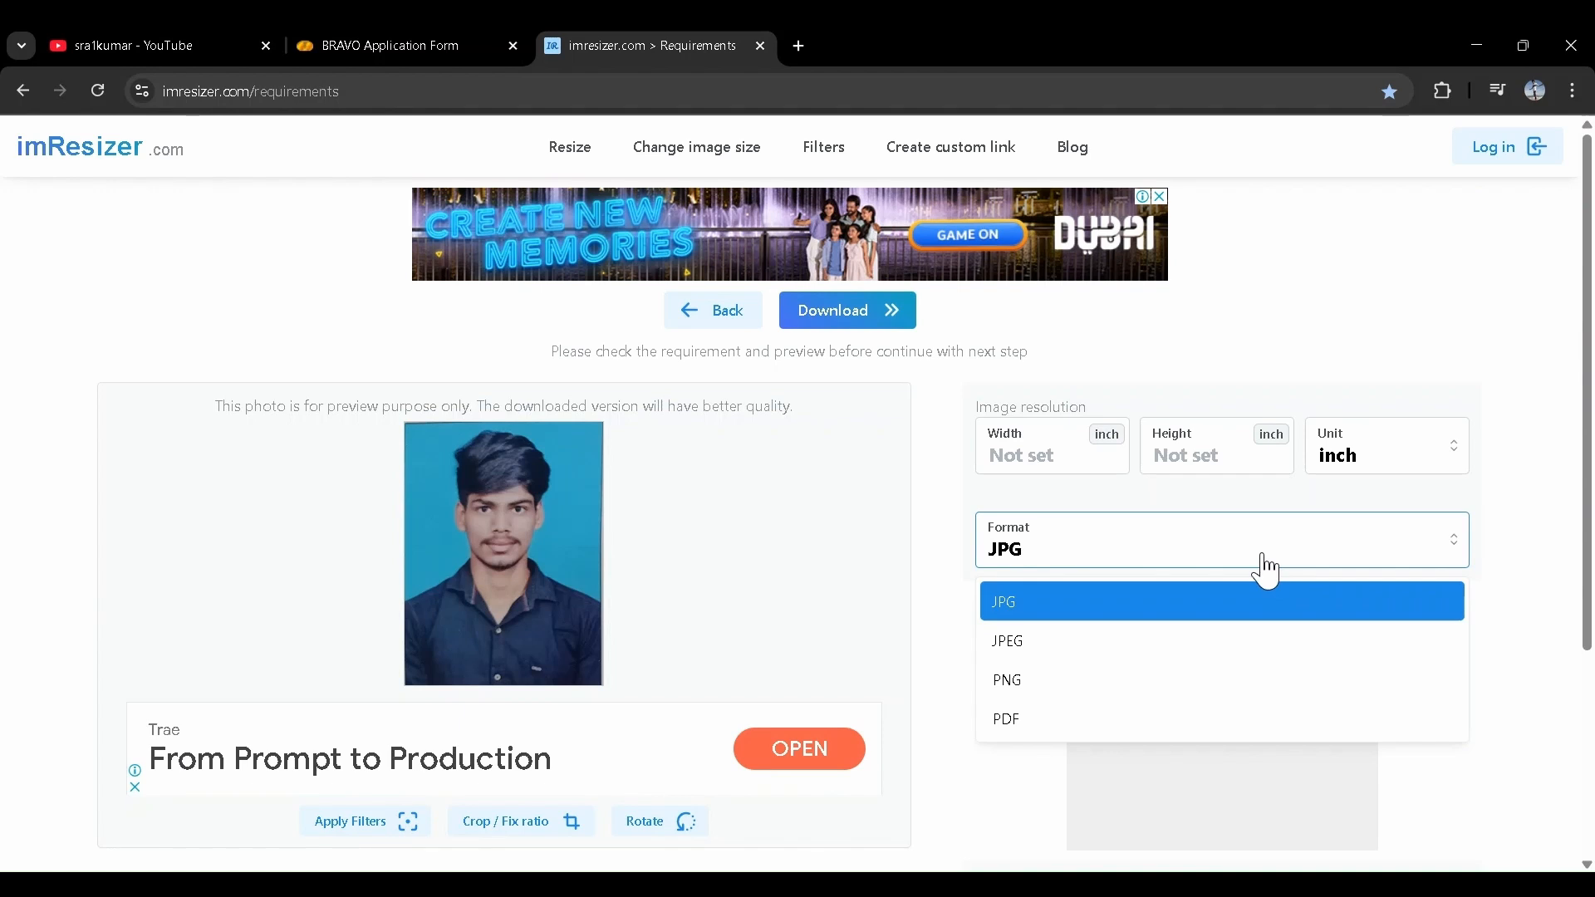
pyautogui.click(1266, 568)
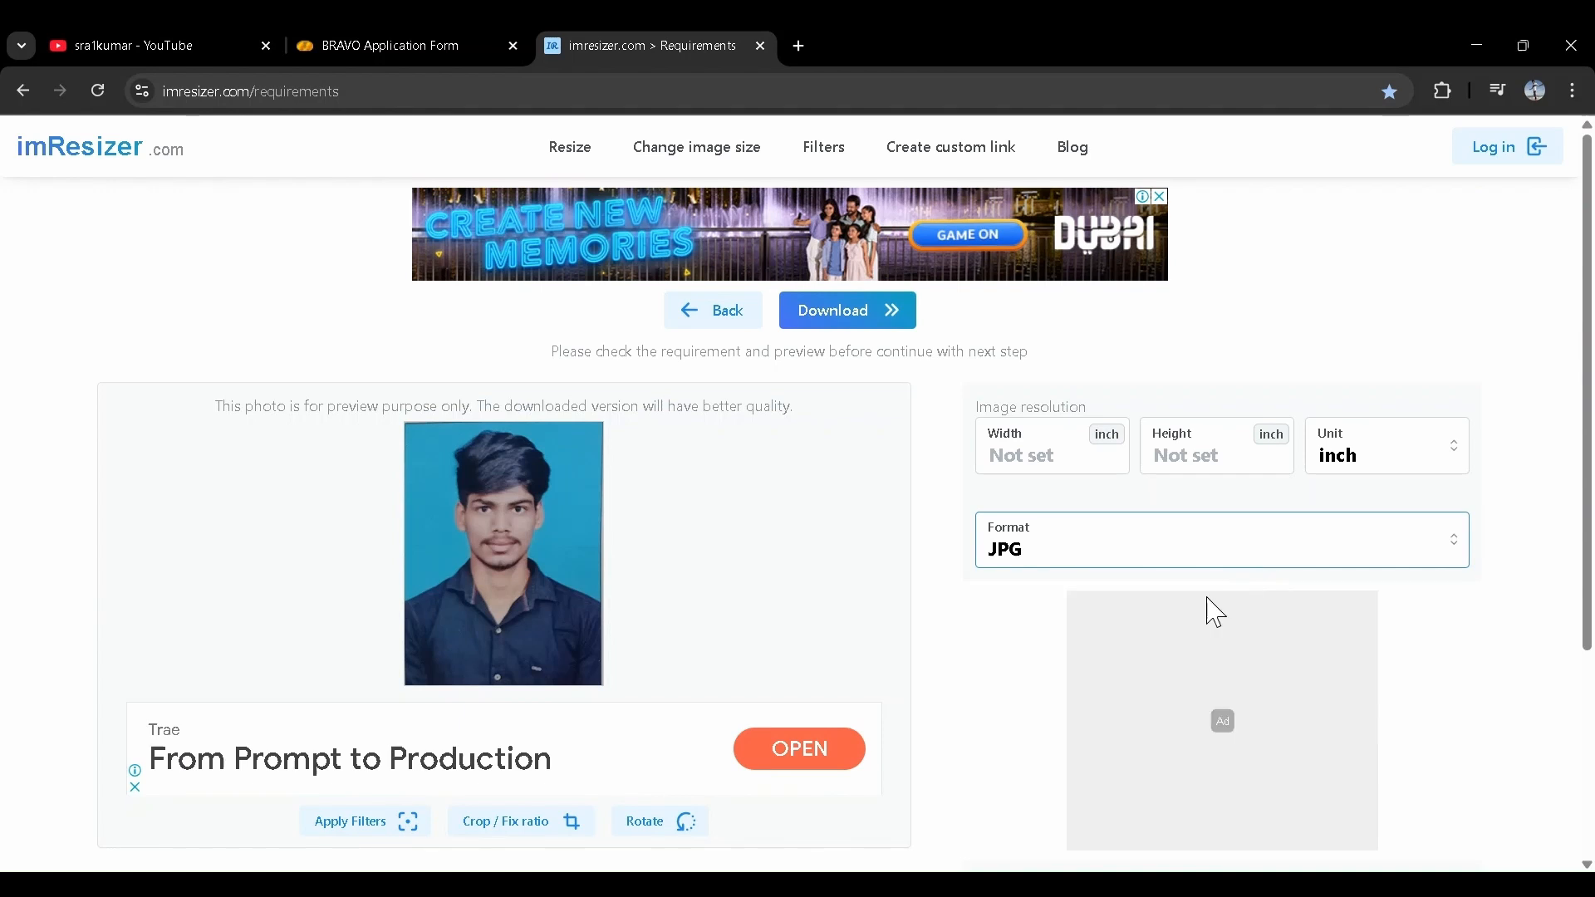
pyautogui.click(836, 324)
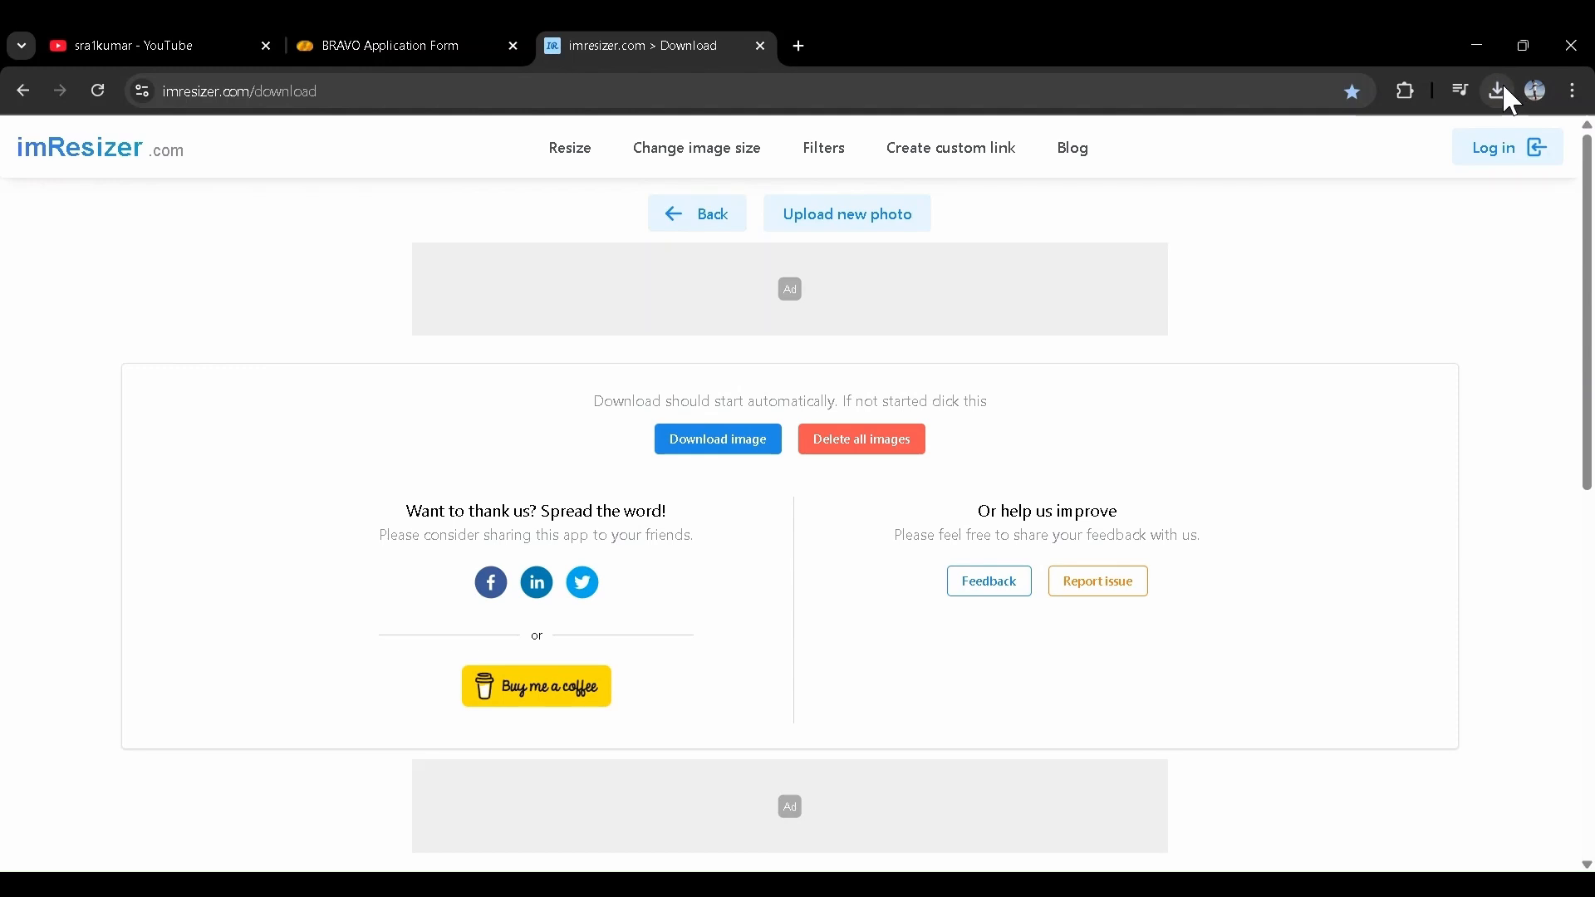
pyautogui.click(349, 40)
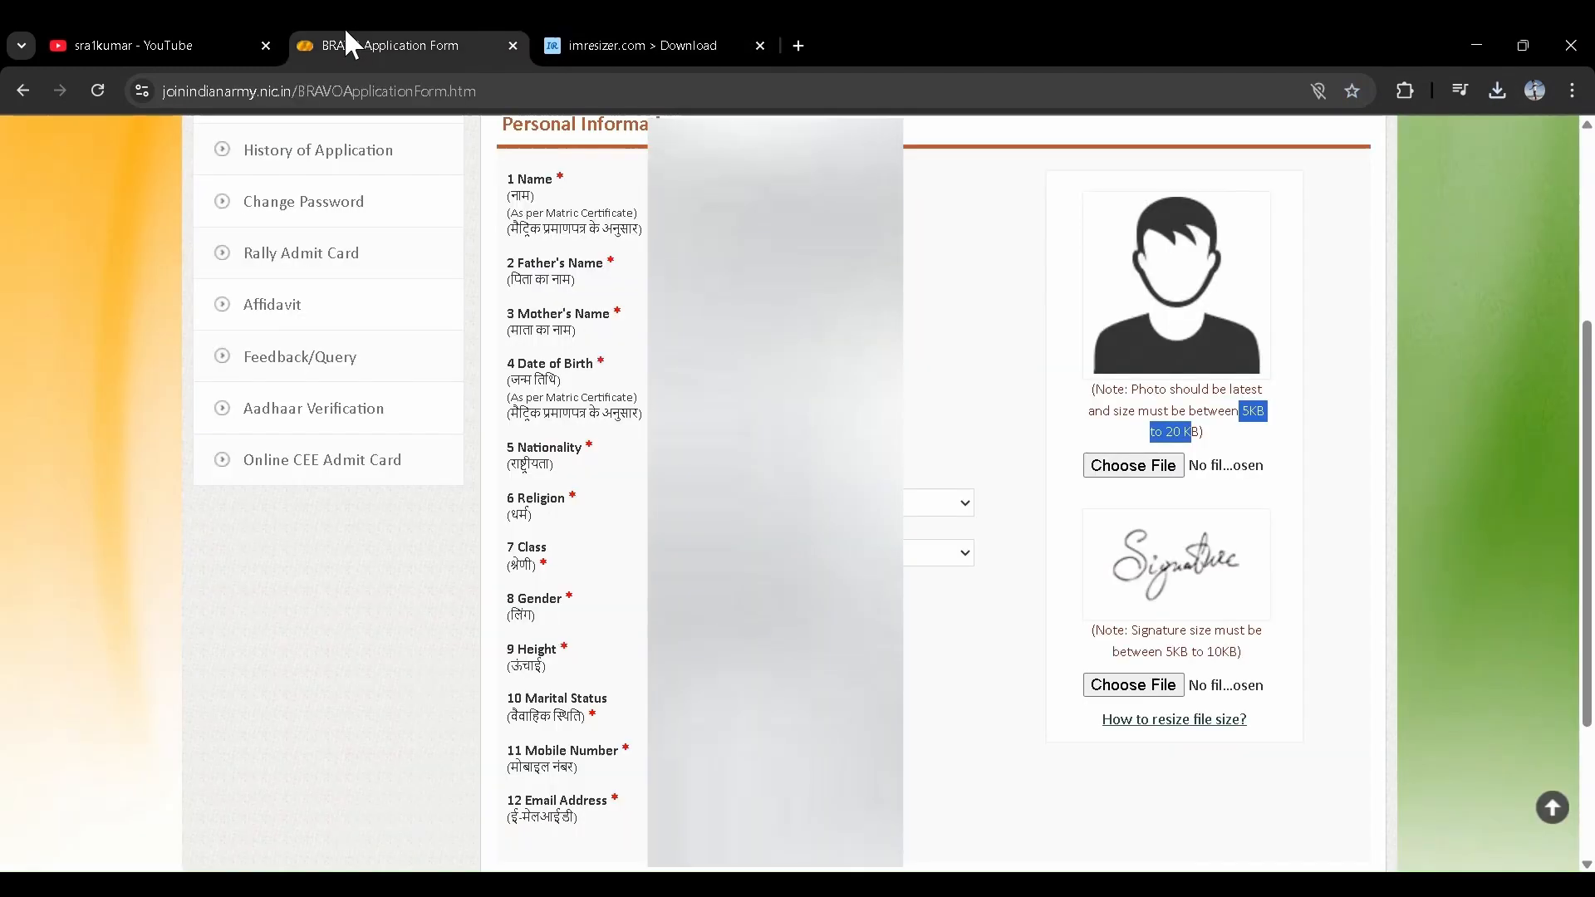
# - Attach the resized photo and signature JPGs, then Save & Continue
pyautogui.click(1124, 466)
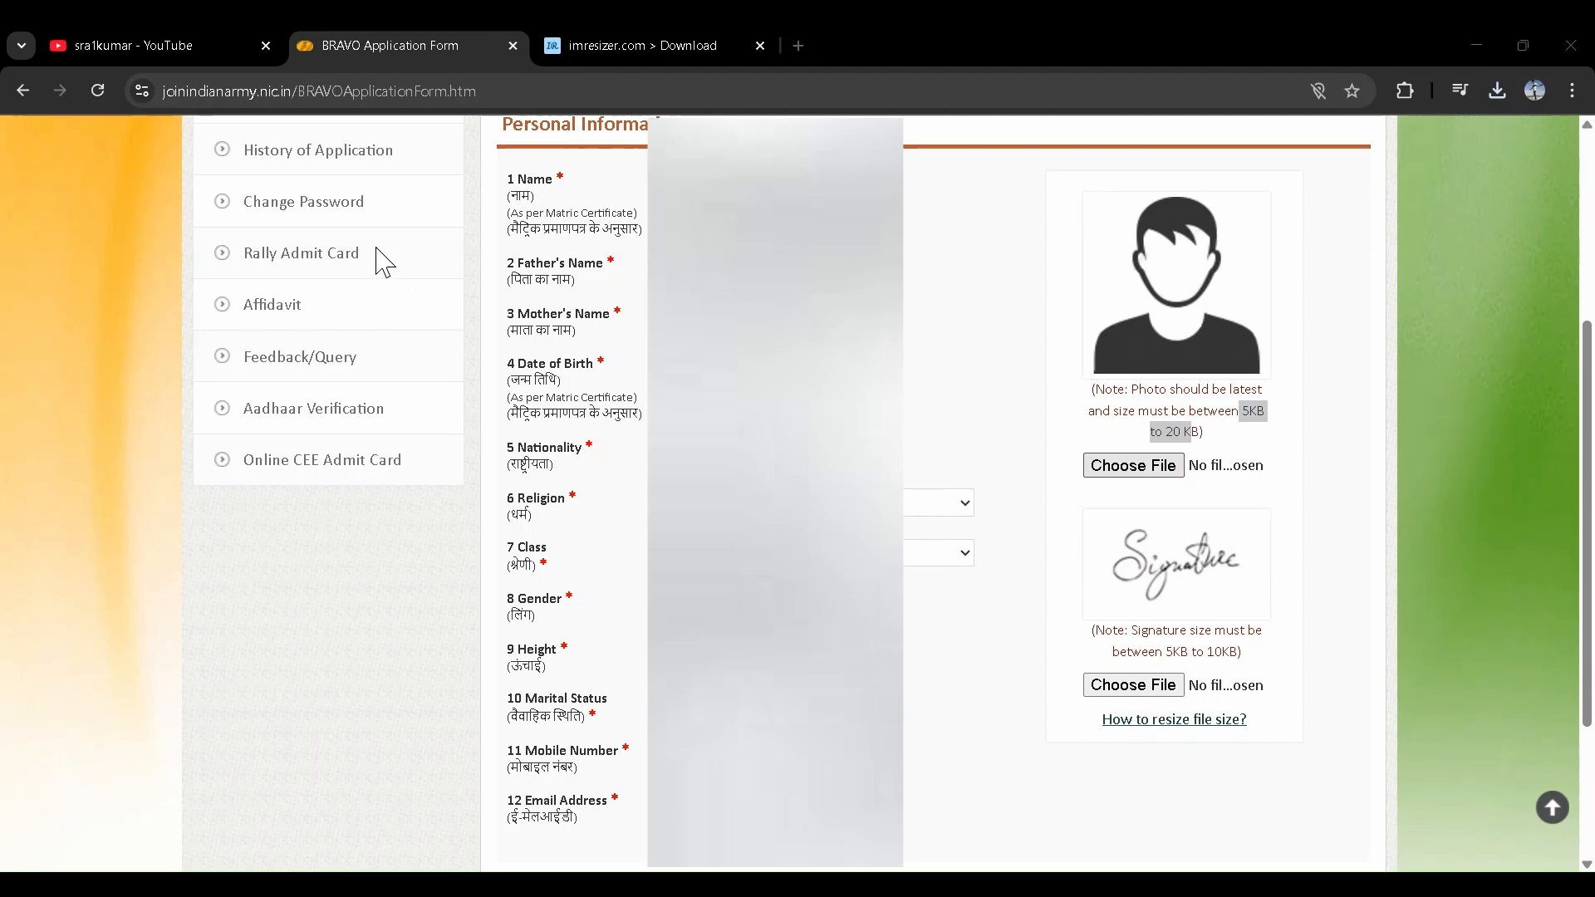
pyautogui.click(956, 480)
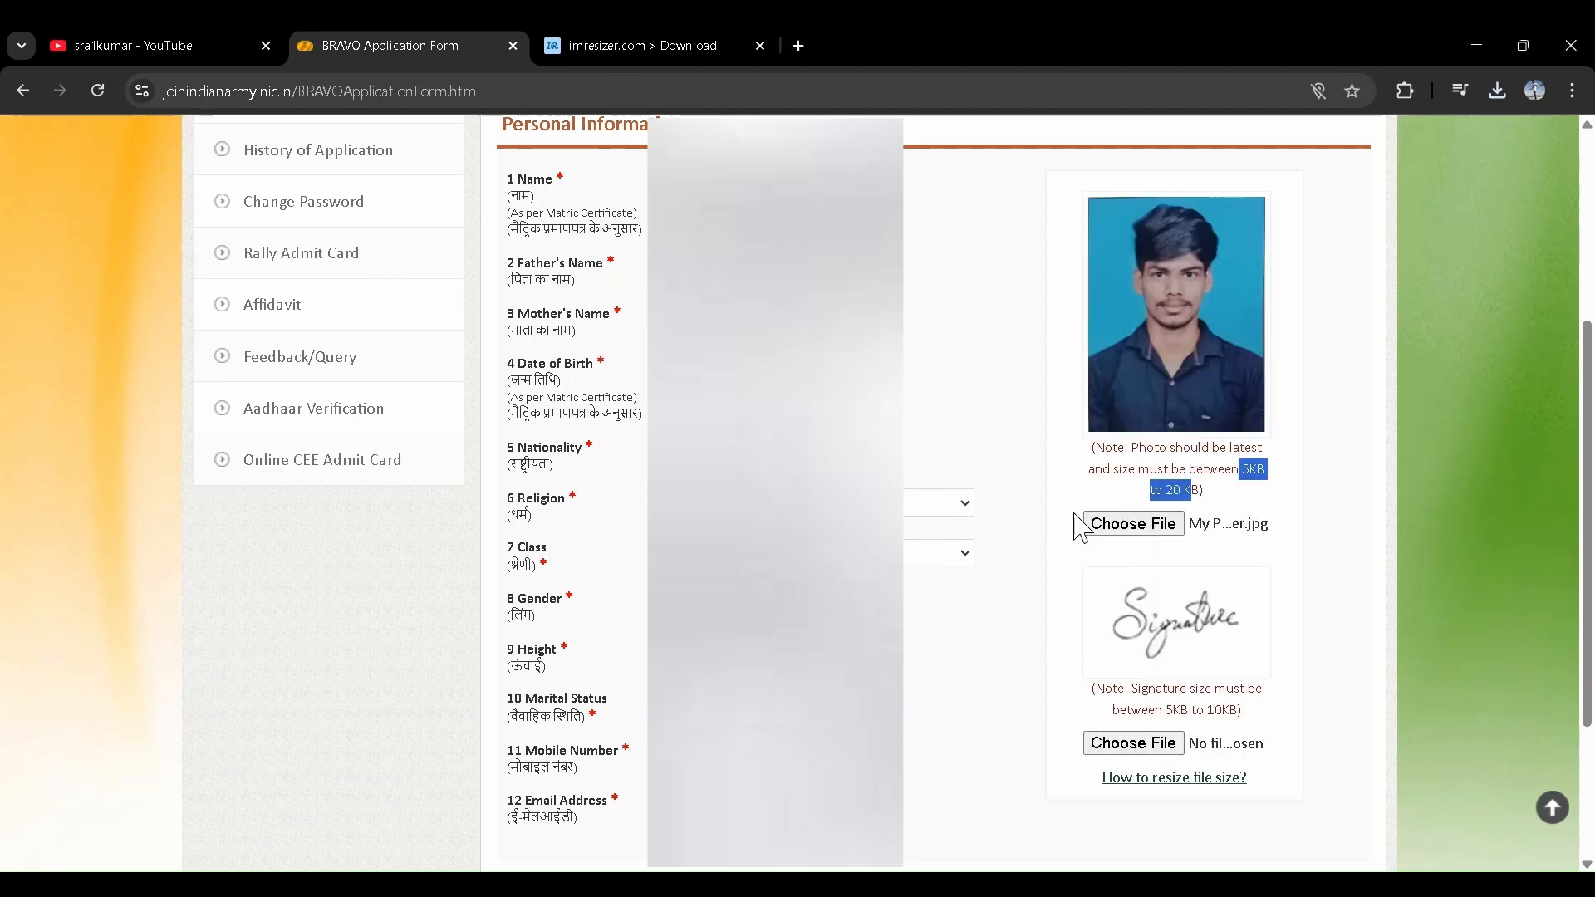
pyautogui.scroll(-1, 1132, 616)
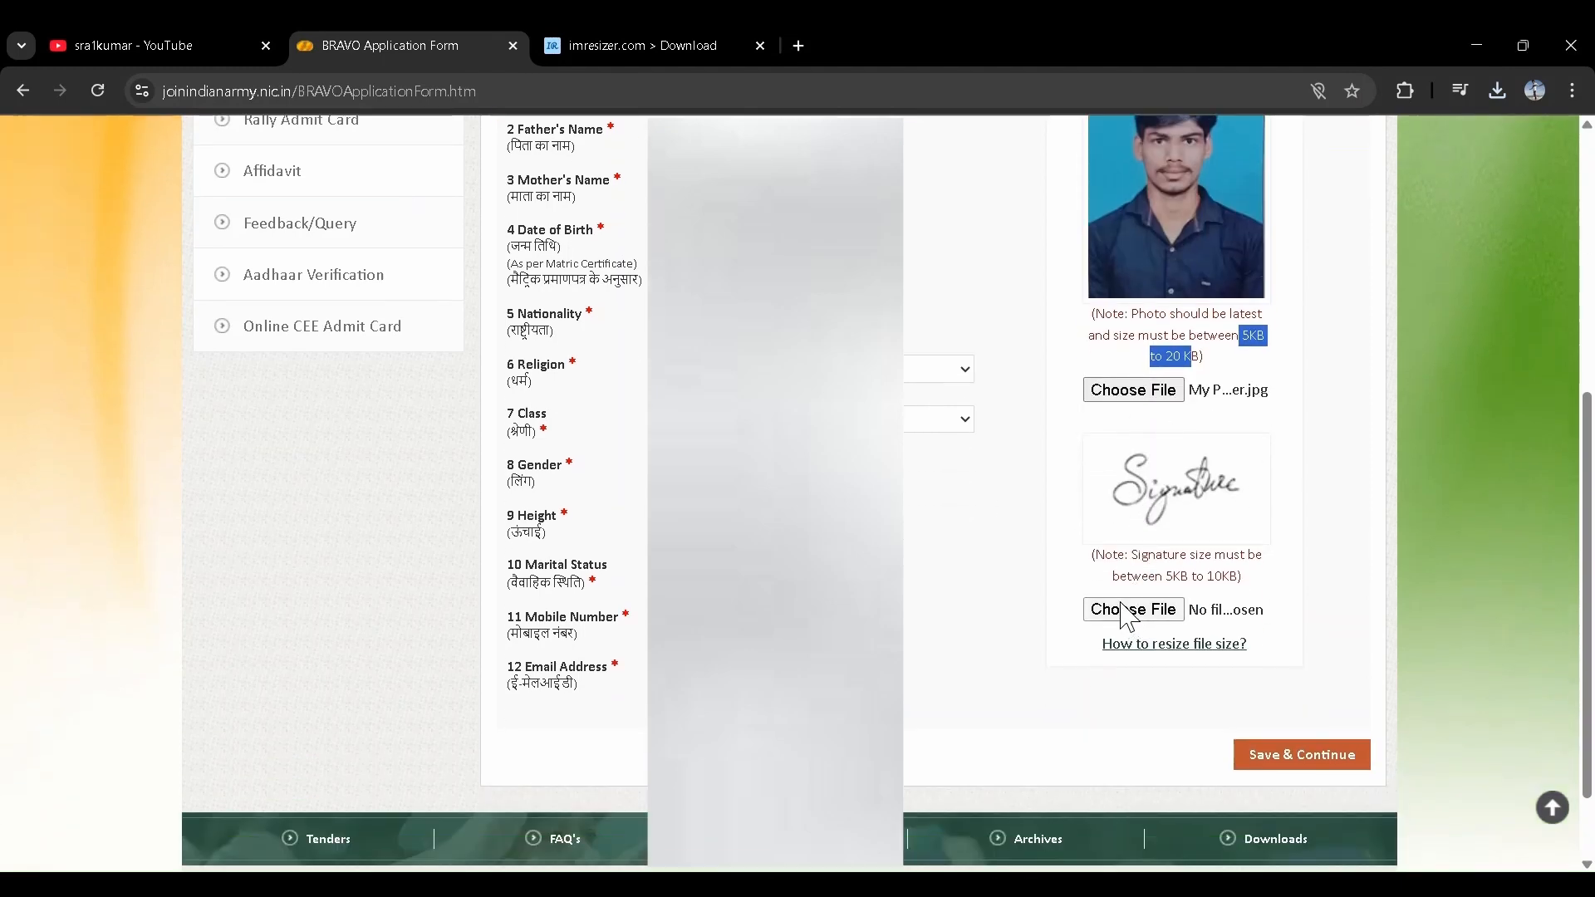
pyautogui.click(1128, 612)
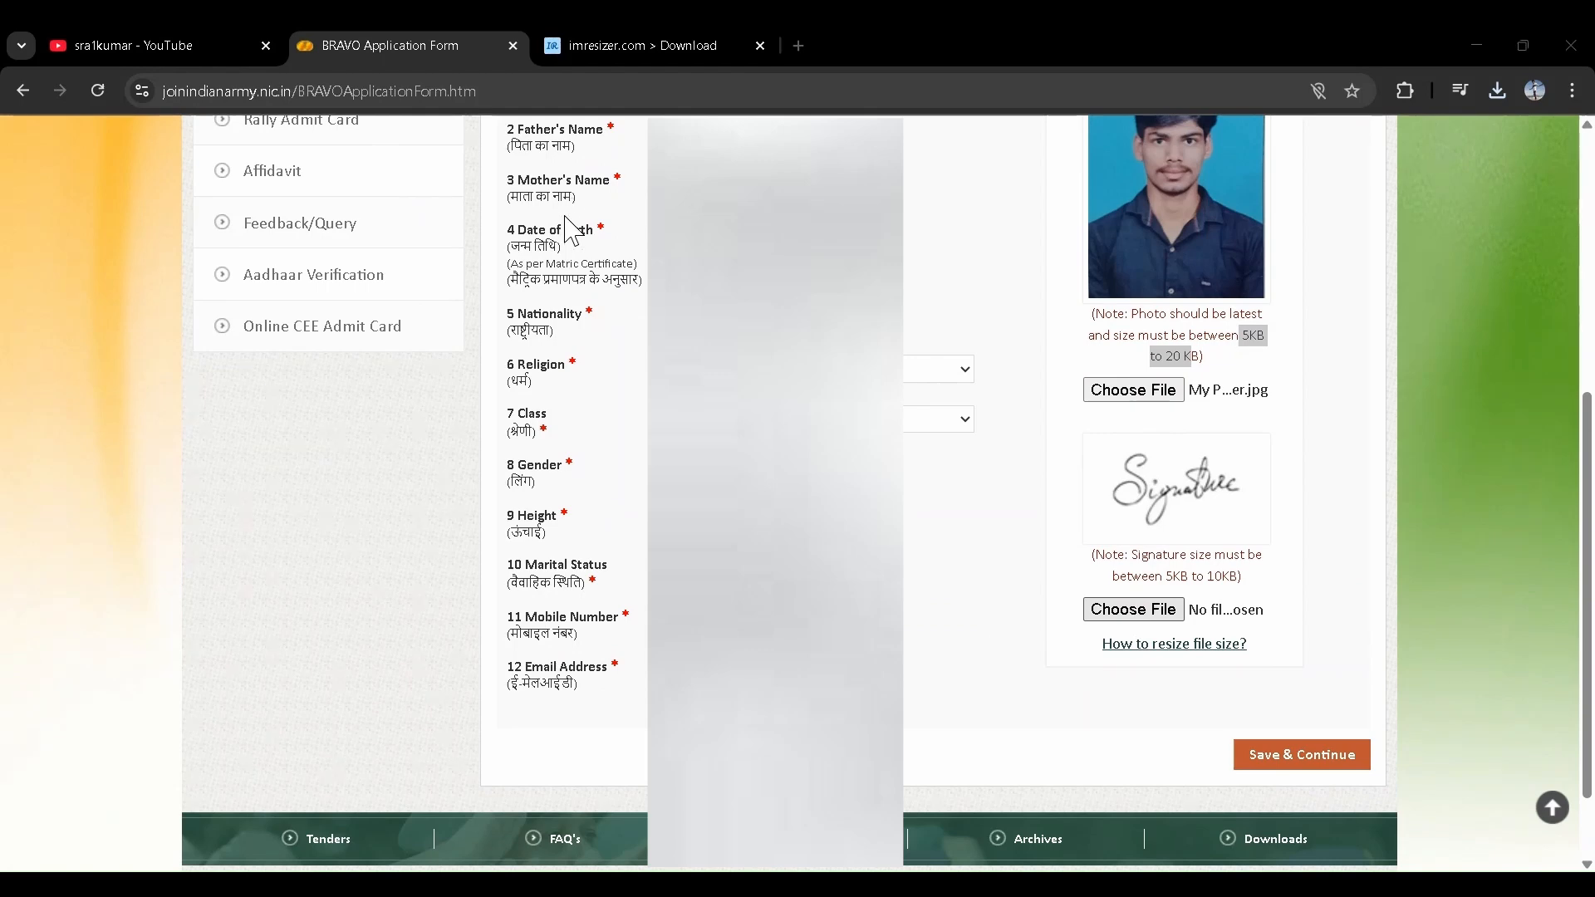
pyautogui.click(995, 478)
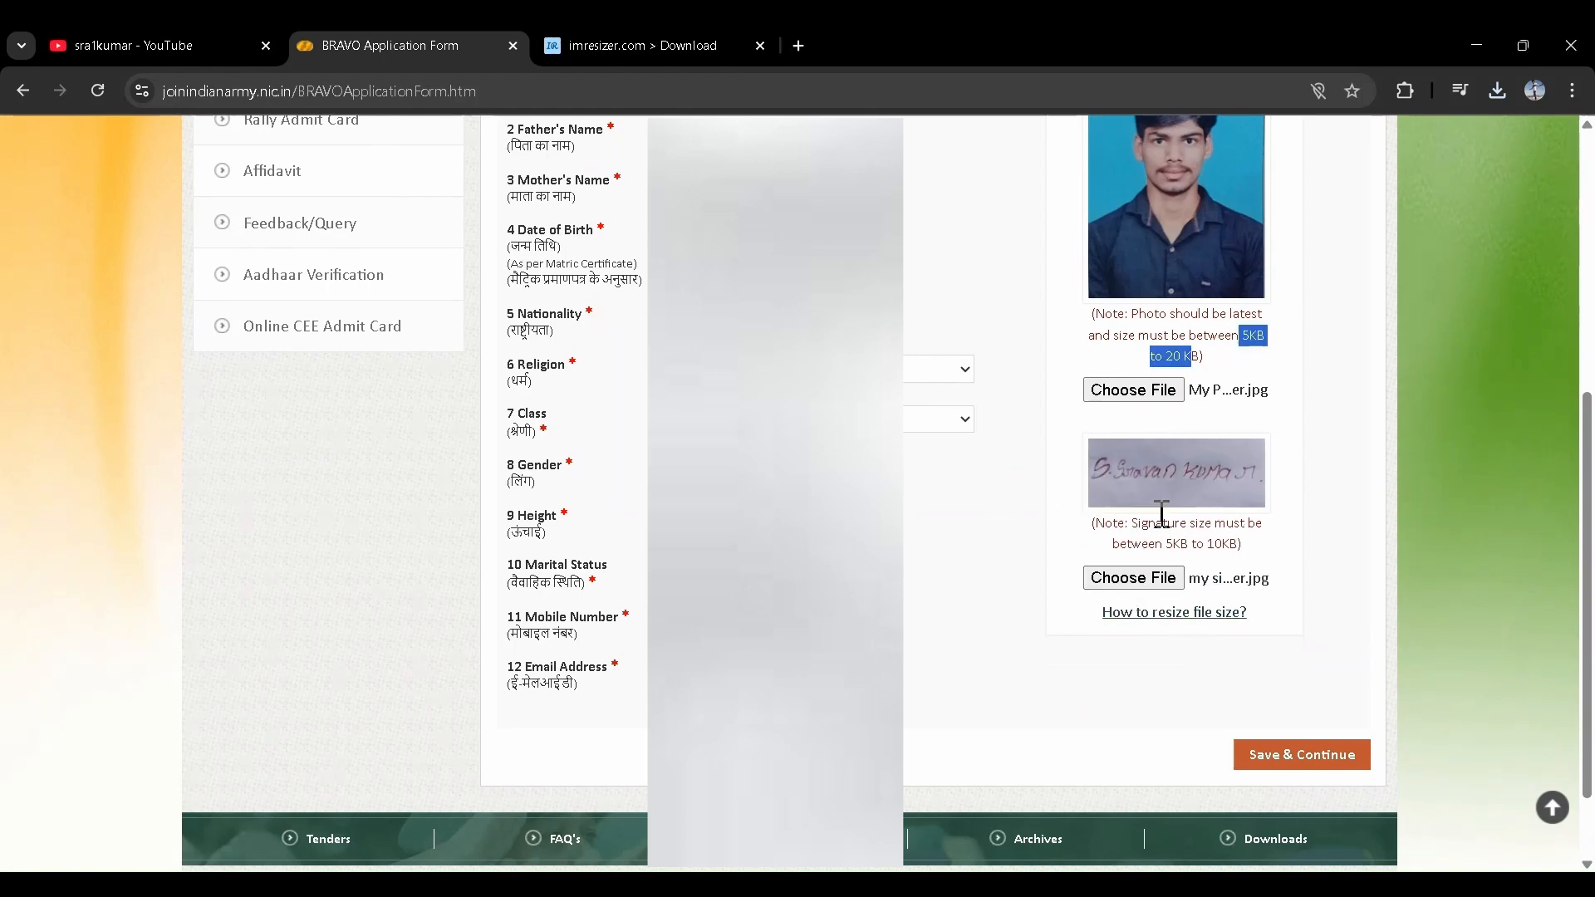
pyautogui.scroll(1, 1162, 514)
pyautogui.scroll(-3, 1163, 511)
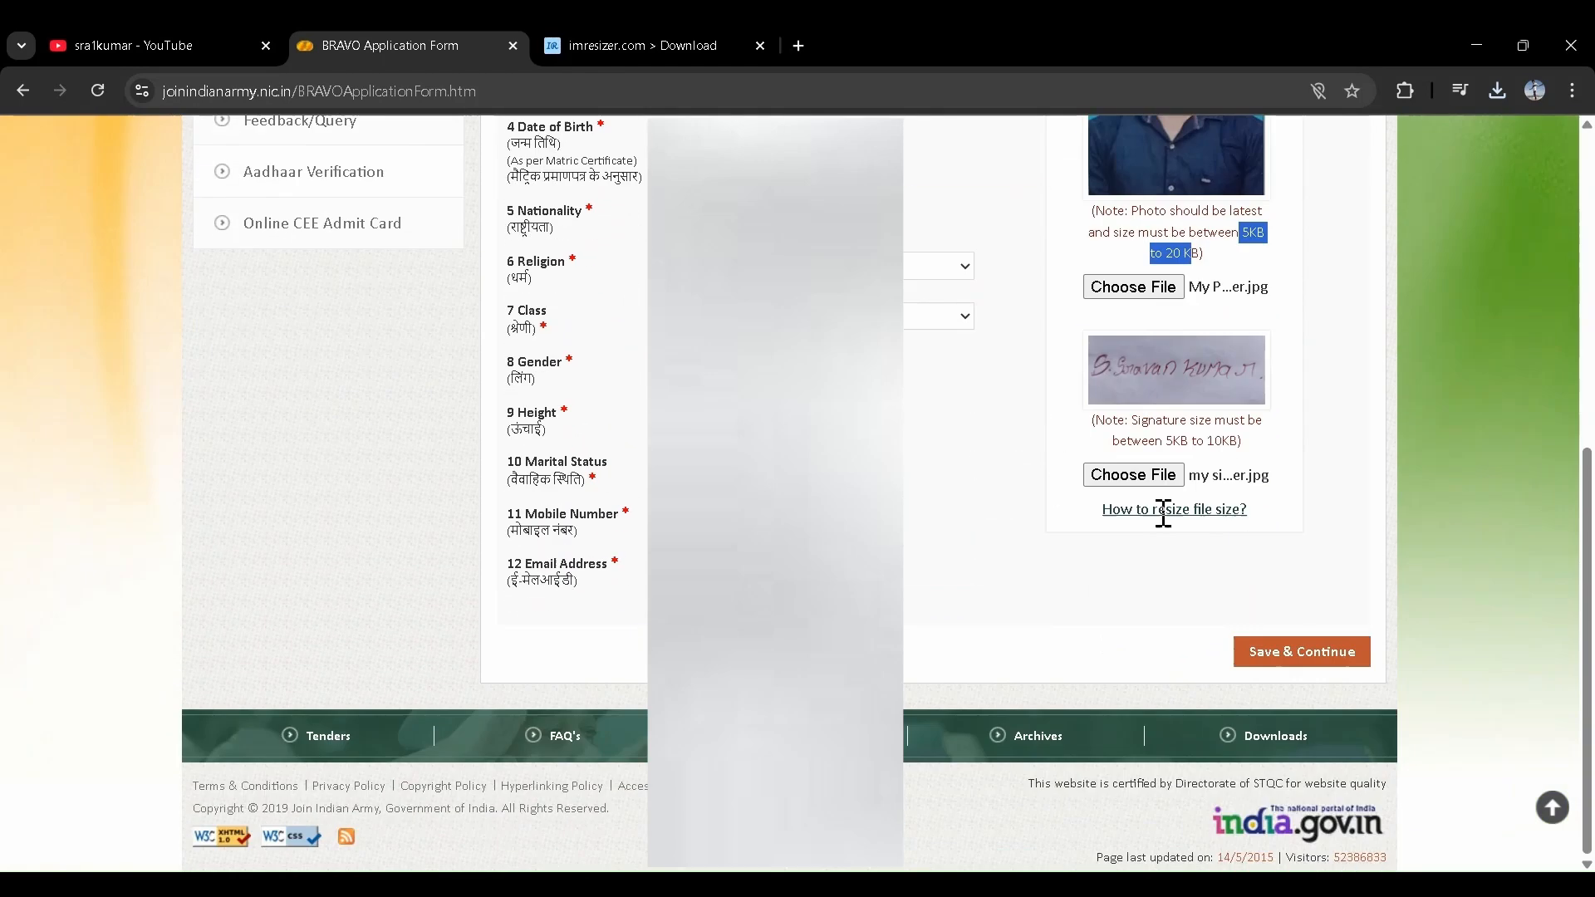
pyautogui.click(1255, 657)
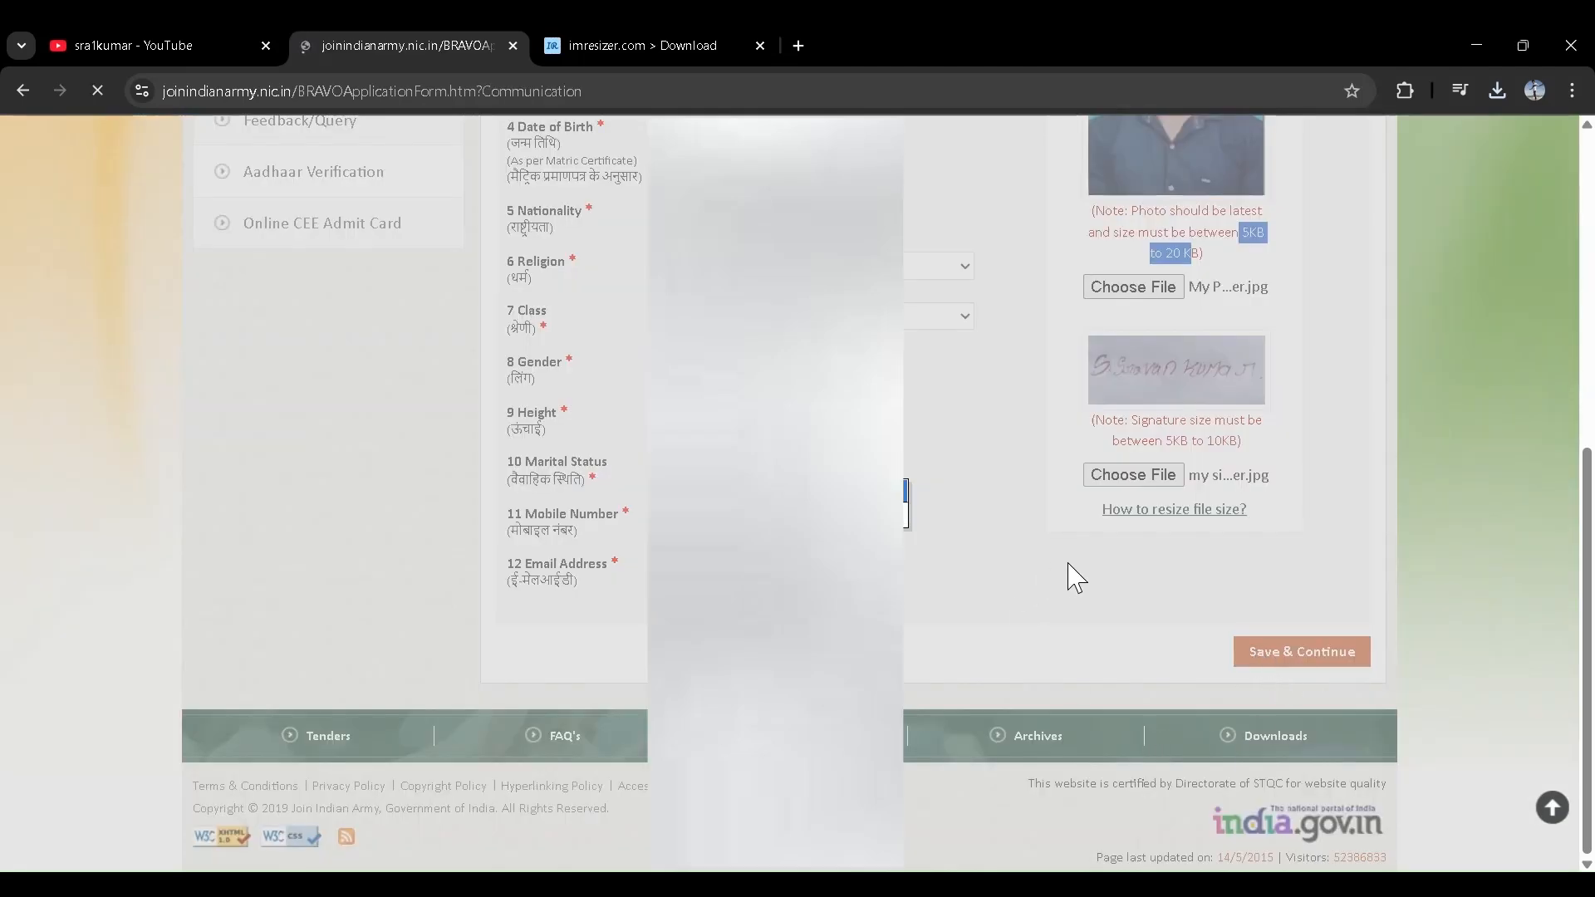
# - Fill the permanent address House No., Village and City / Town entries
pyautogui.scroll(-2, 908, 481)
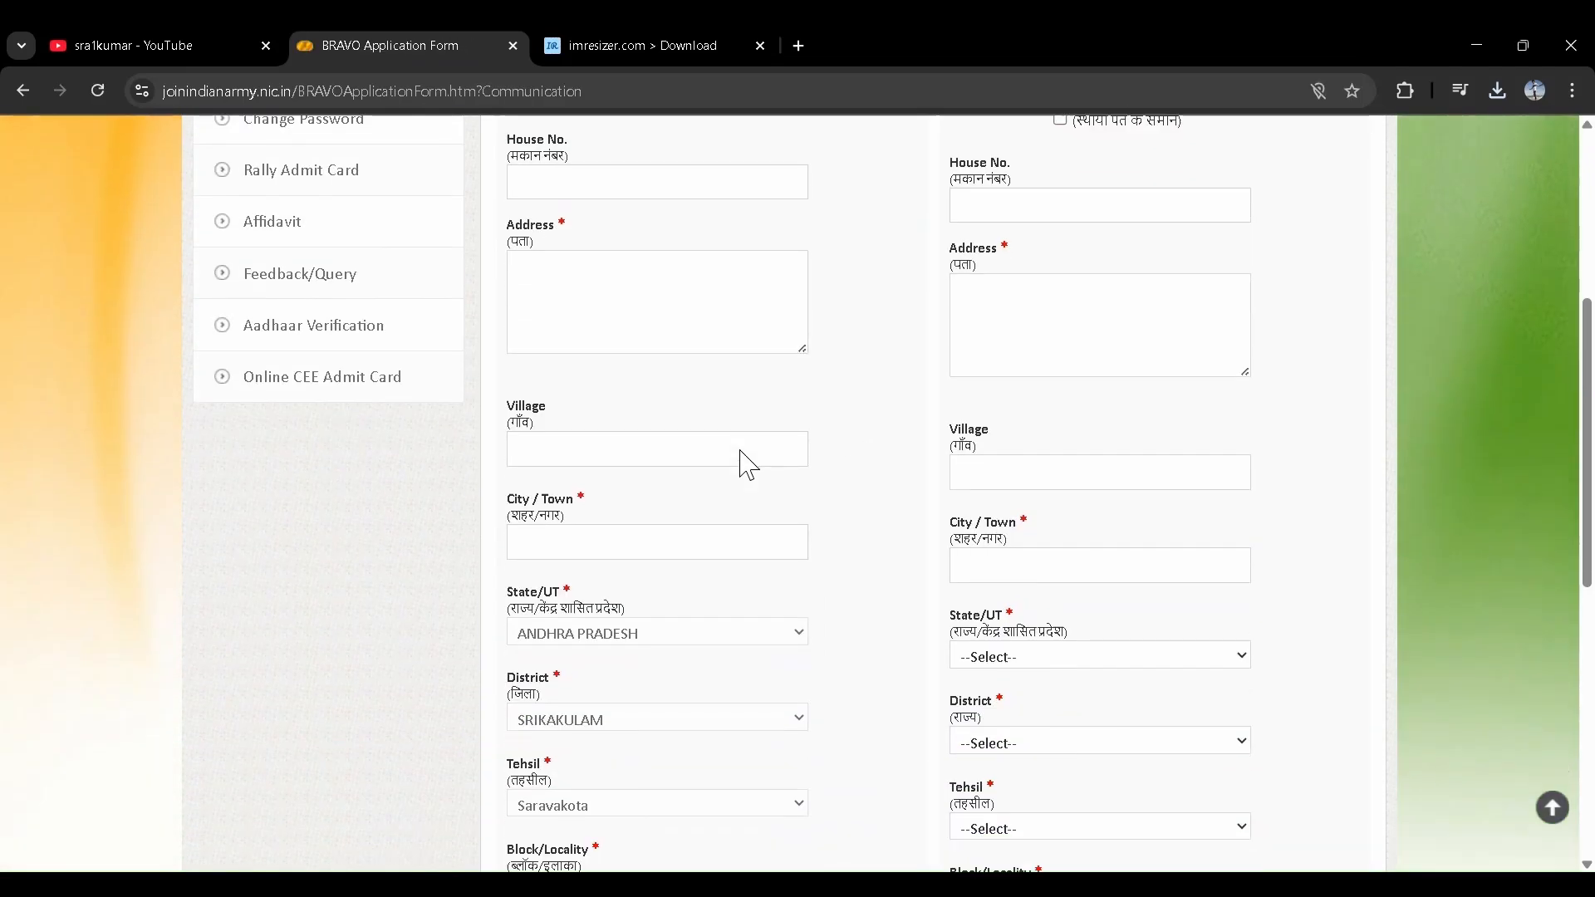
pyautogui.scroll(-1, 748, 465)
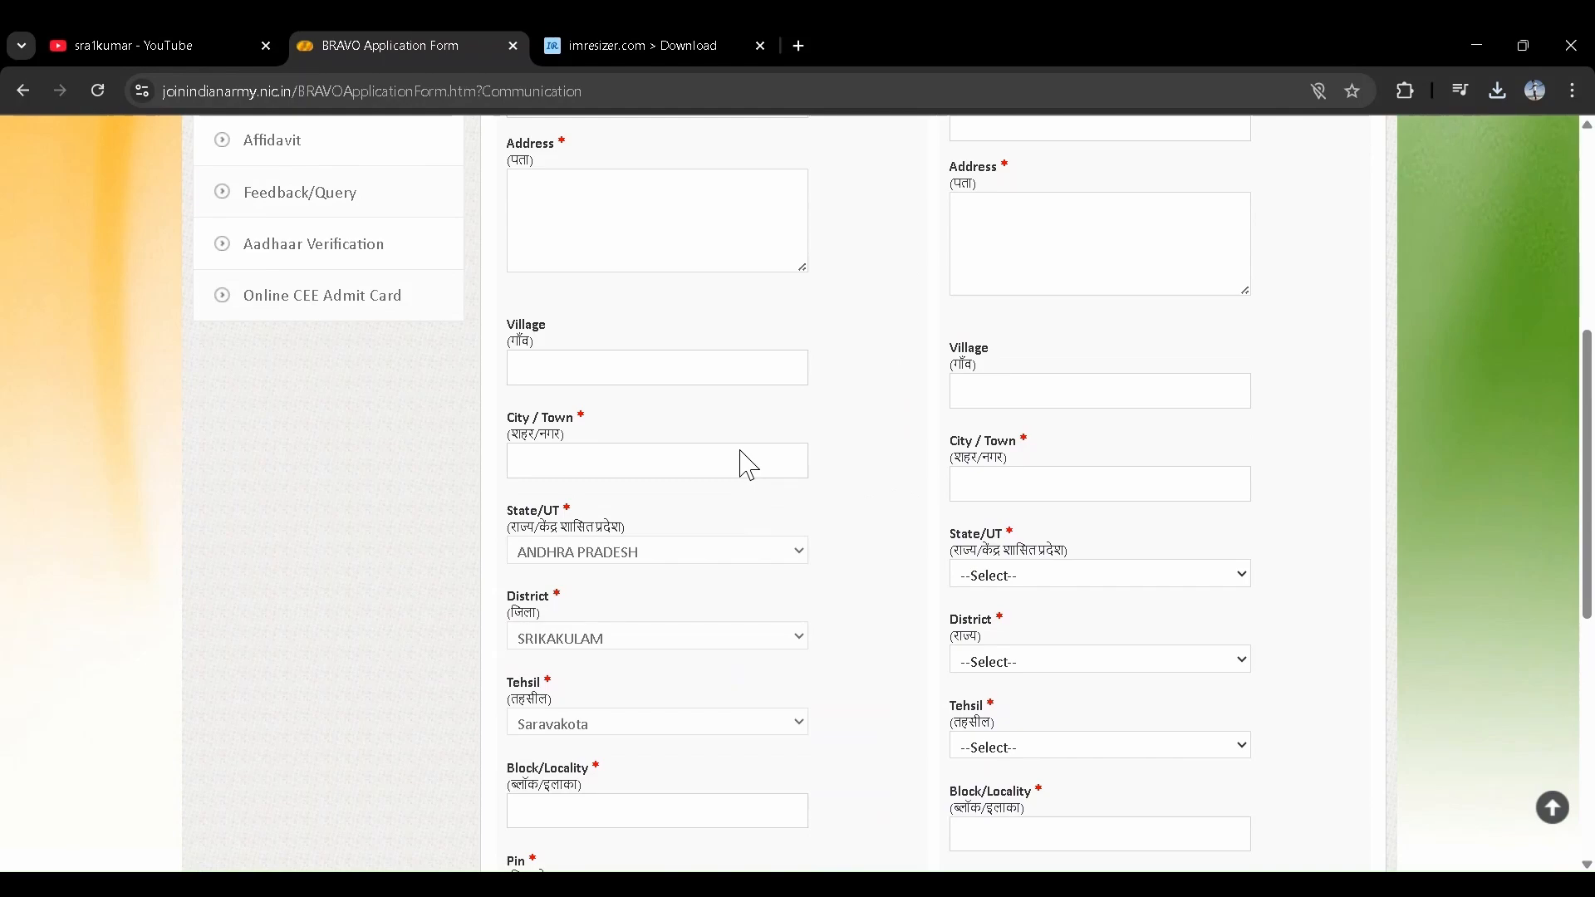
pyautogui.scroll(-7, 747, 465)
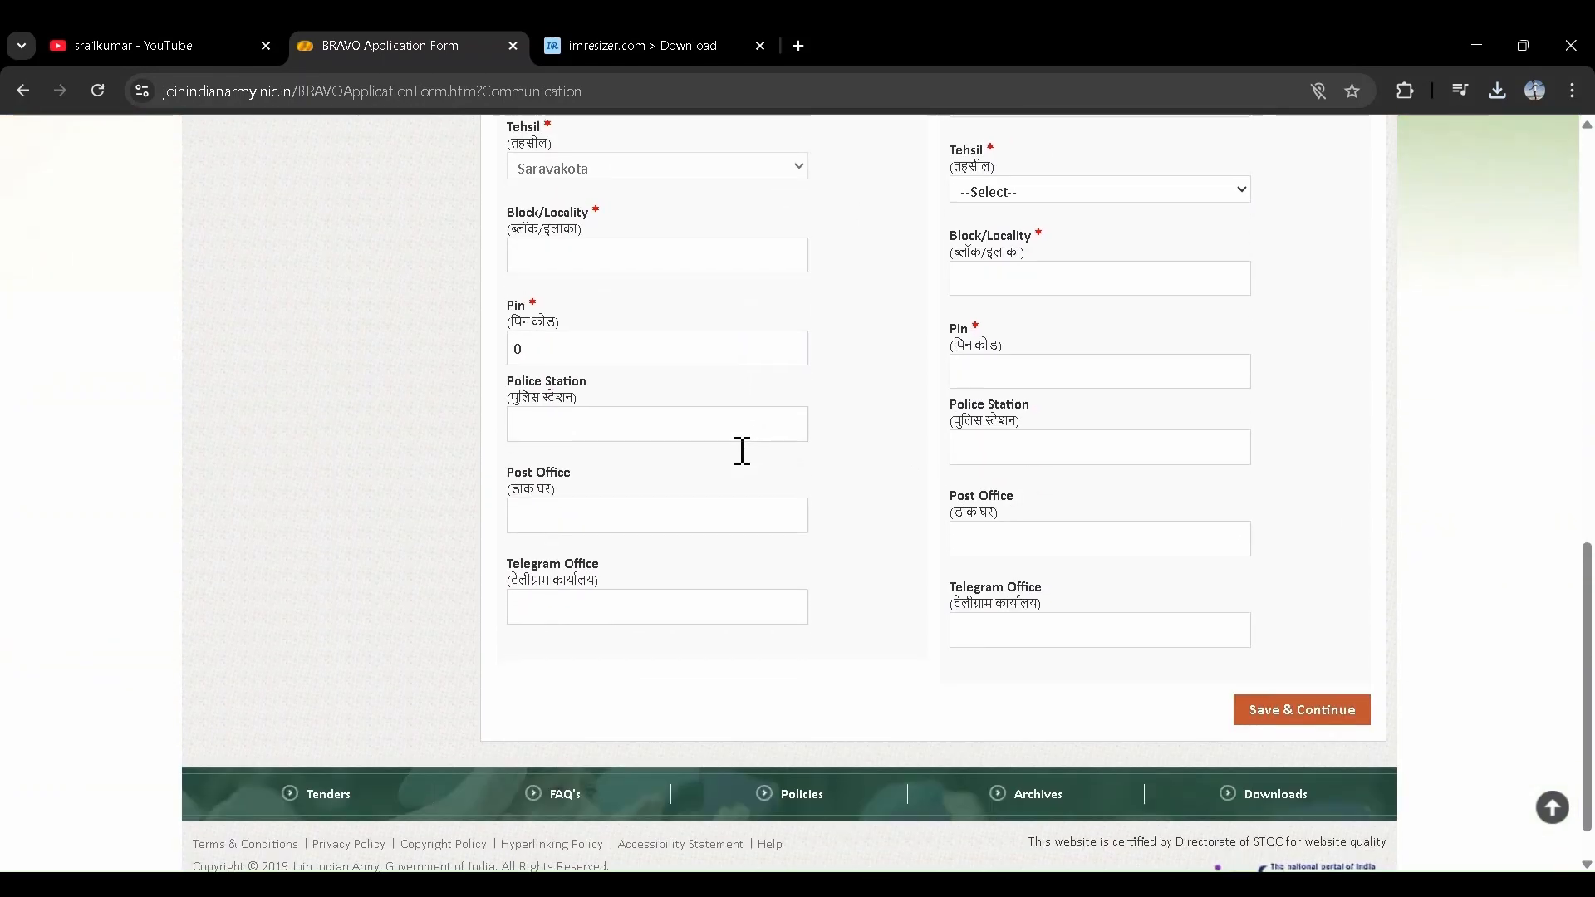
pyautogui.scroll(5, 748, 465)
pyautogui.scroll(6, 748, 465)
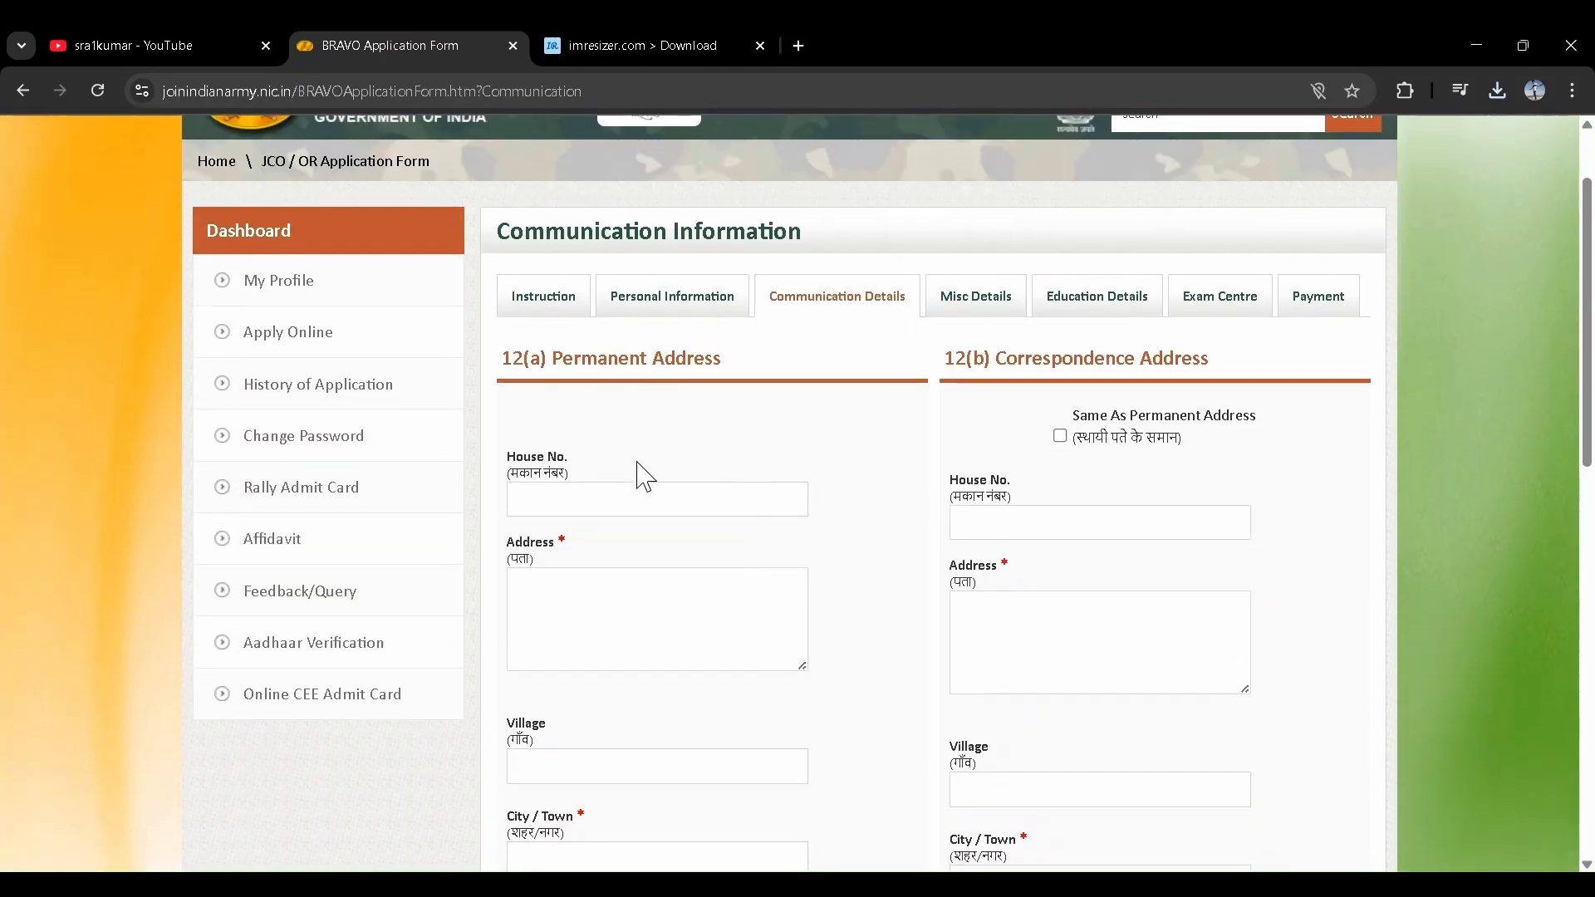
pyautogui.scroll(-1, 603, 515)
pyautogui.click(570, 474)
pyautogui.scroll(-2, 570, 474)
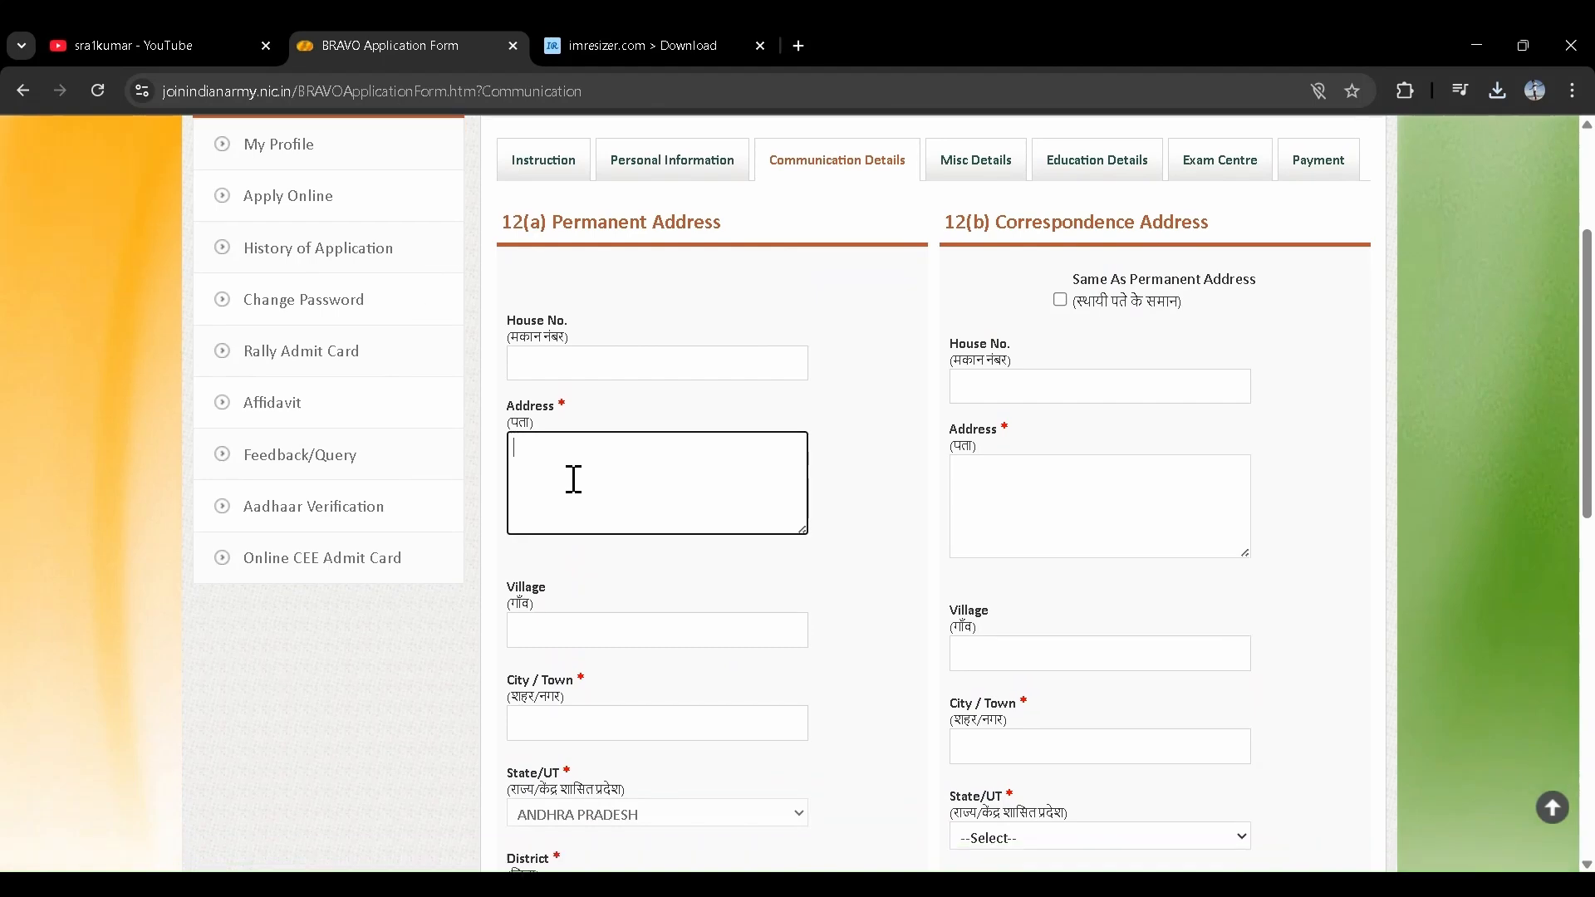
pyautogui.click(584, 499)
pyautogui.scroll(-2, 586, 503)
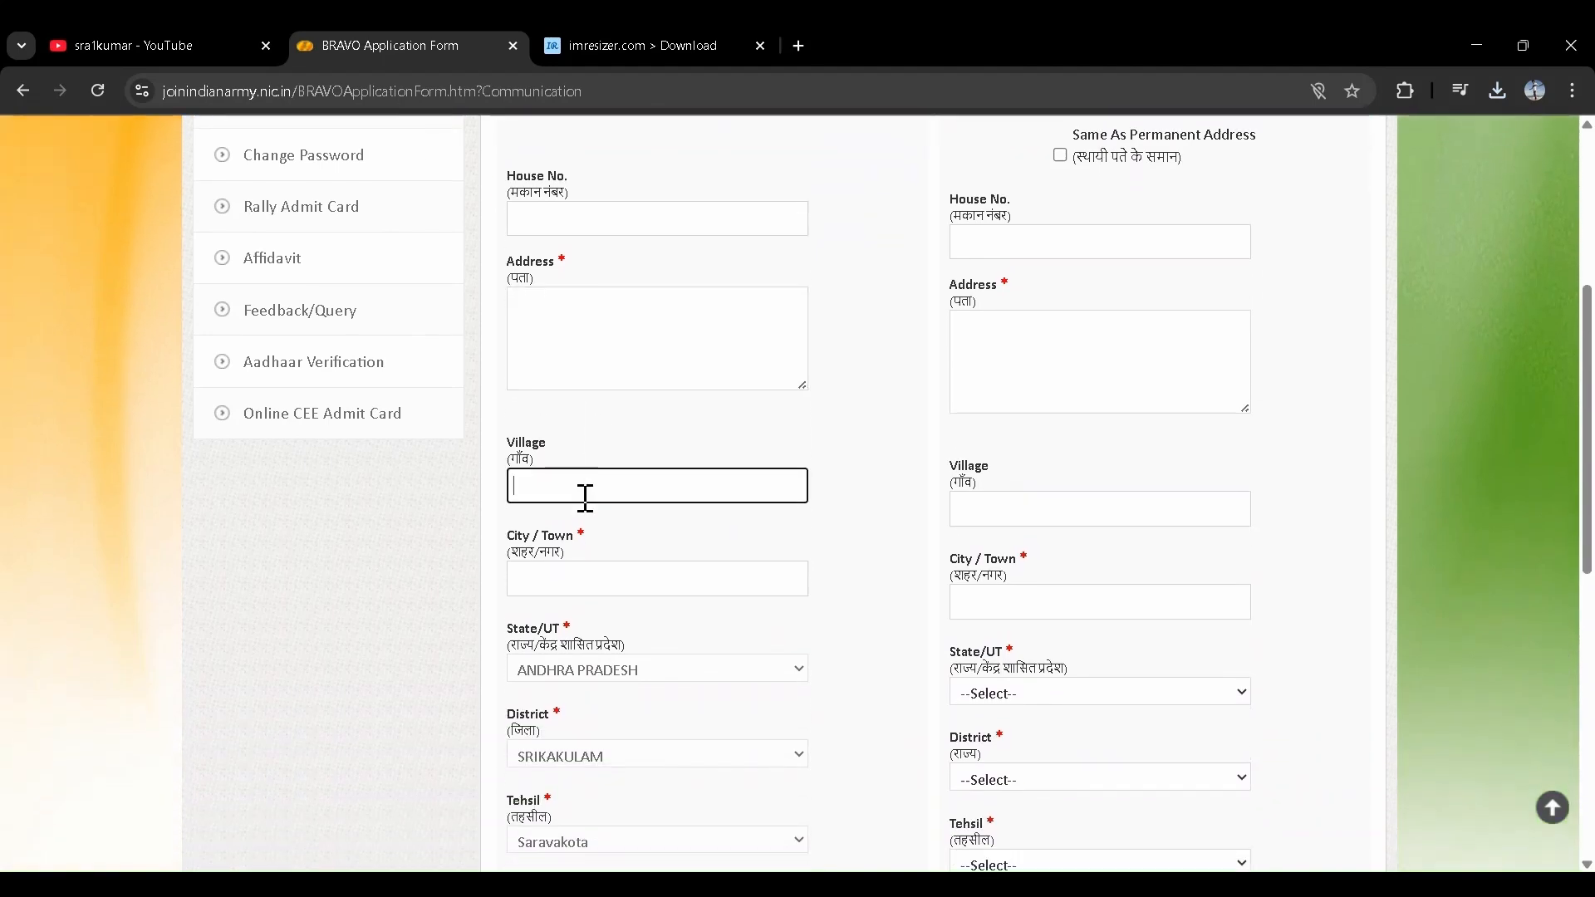
pyautogui.click(534, 425)
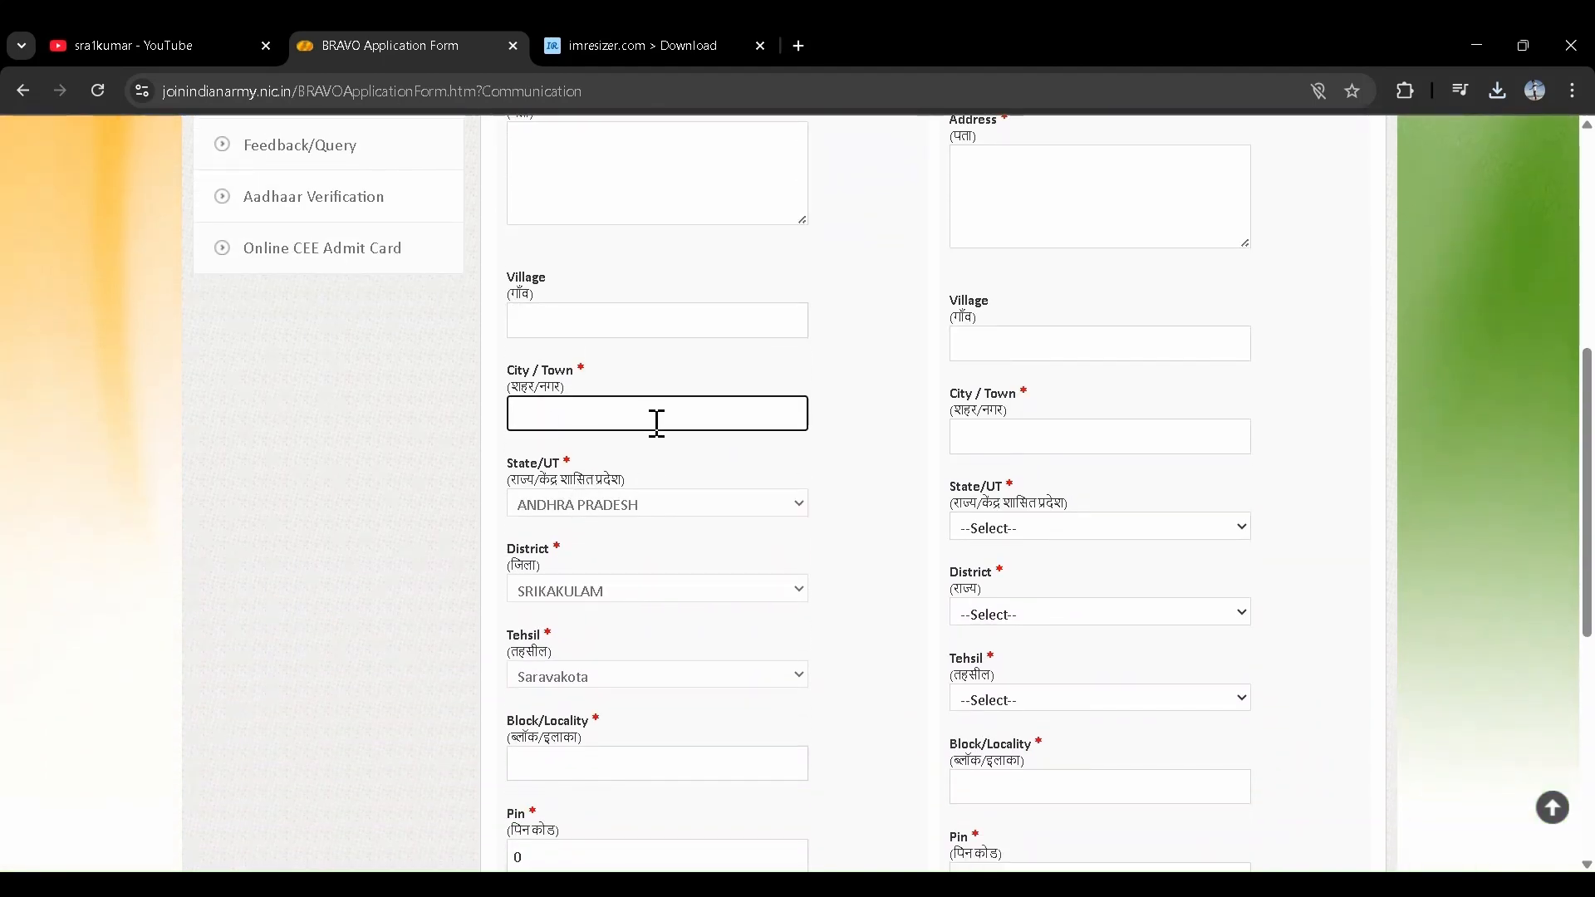
pyautogui.scroll(-1, 592, 451)
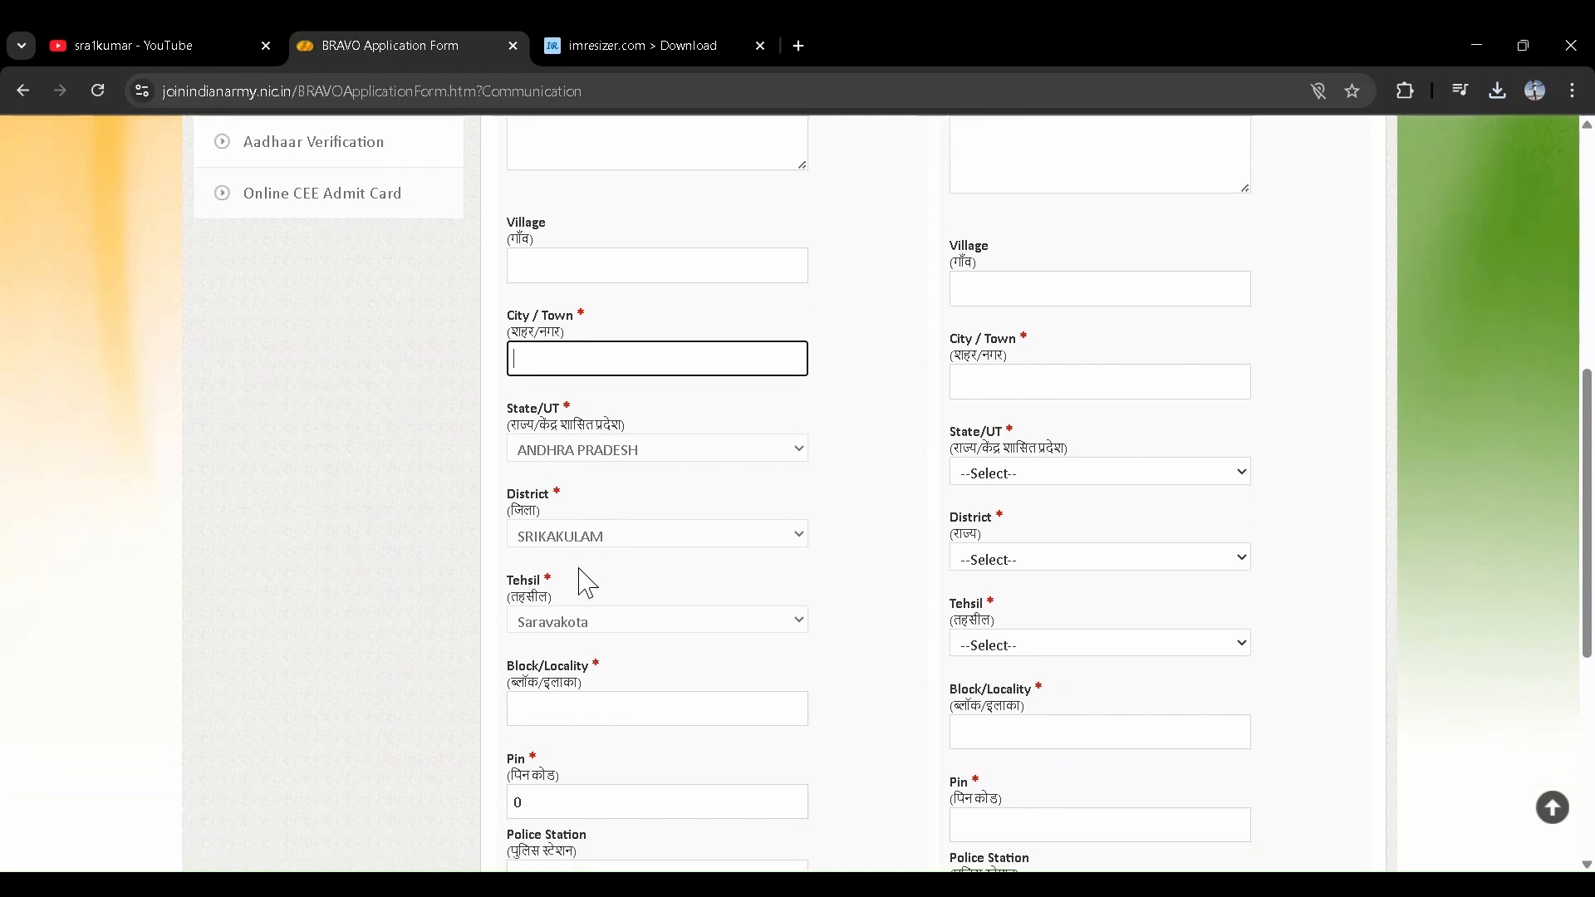
pyautogui.scroll(-1, 636, 524)
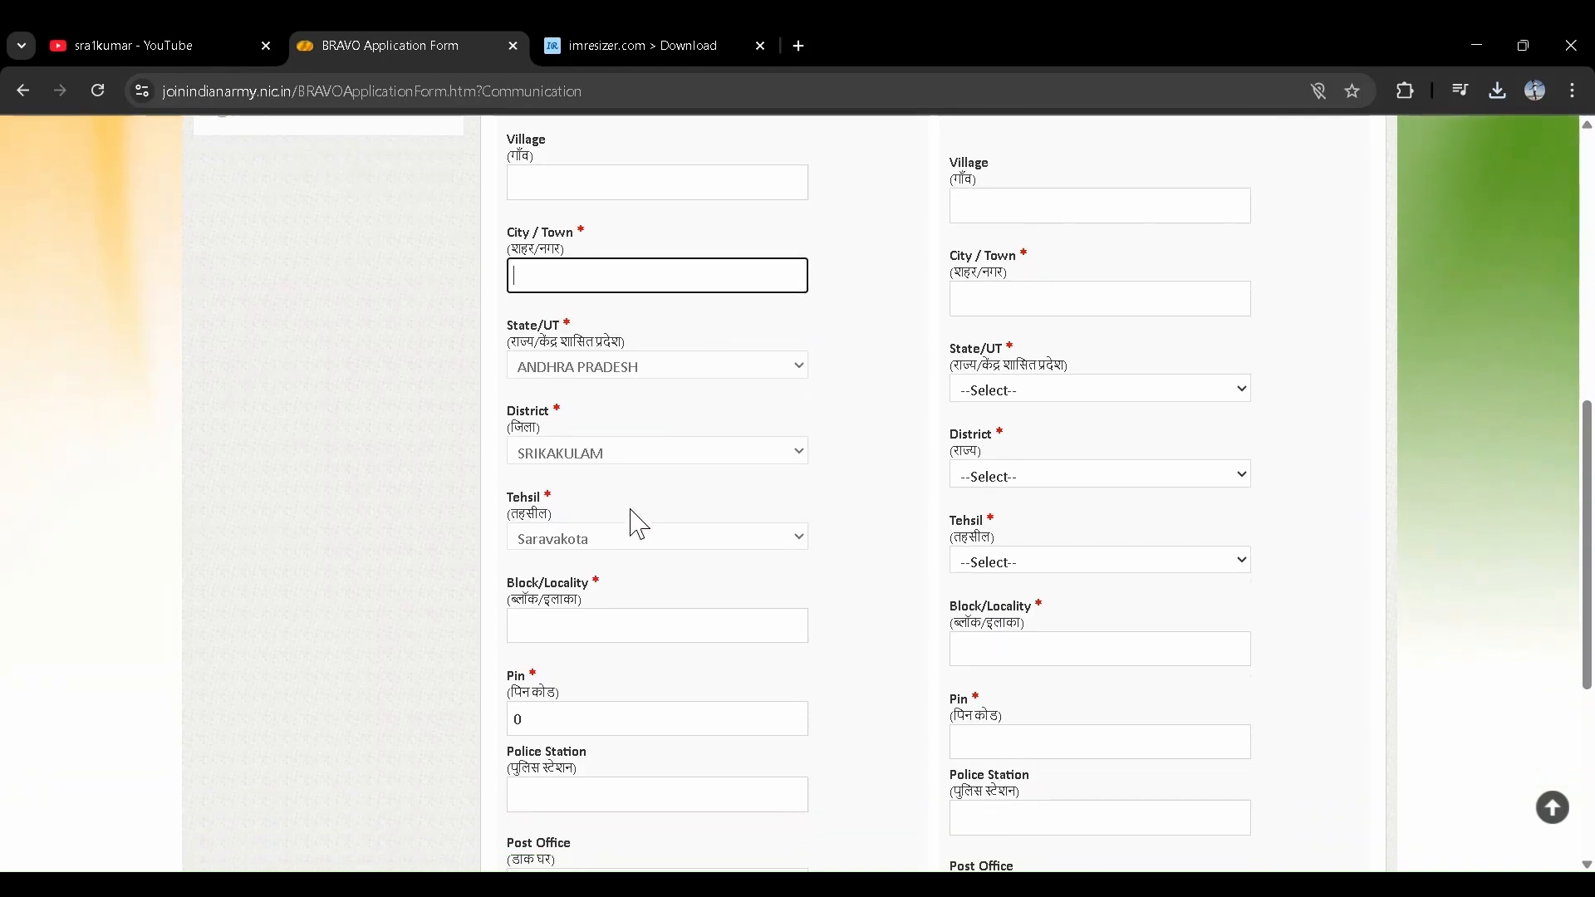
pyautogui.scroll(-1, 582, 558)
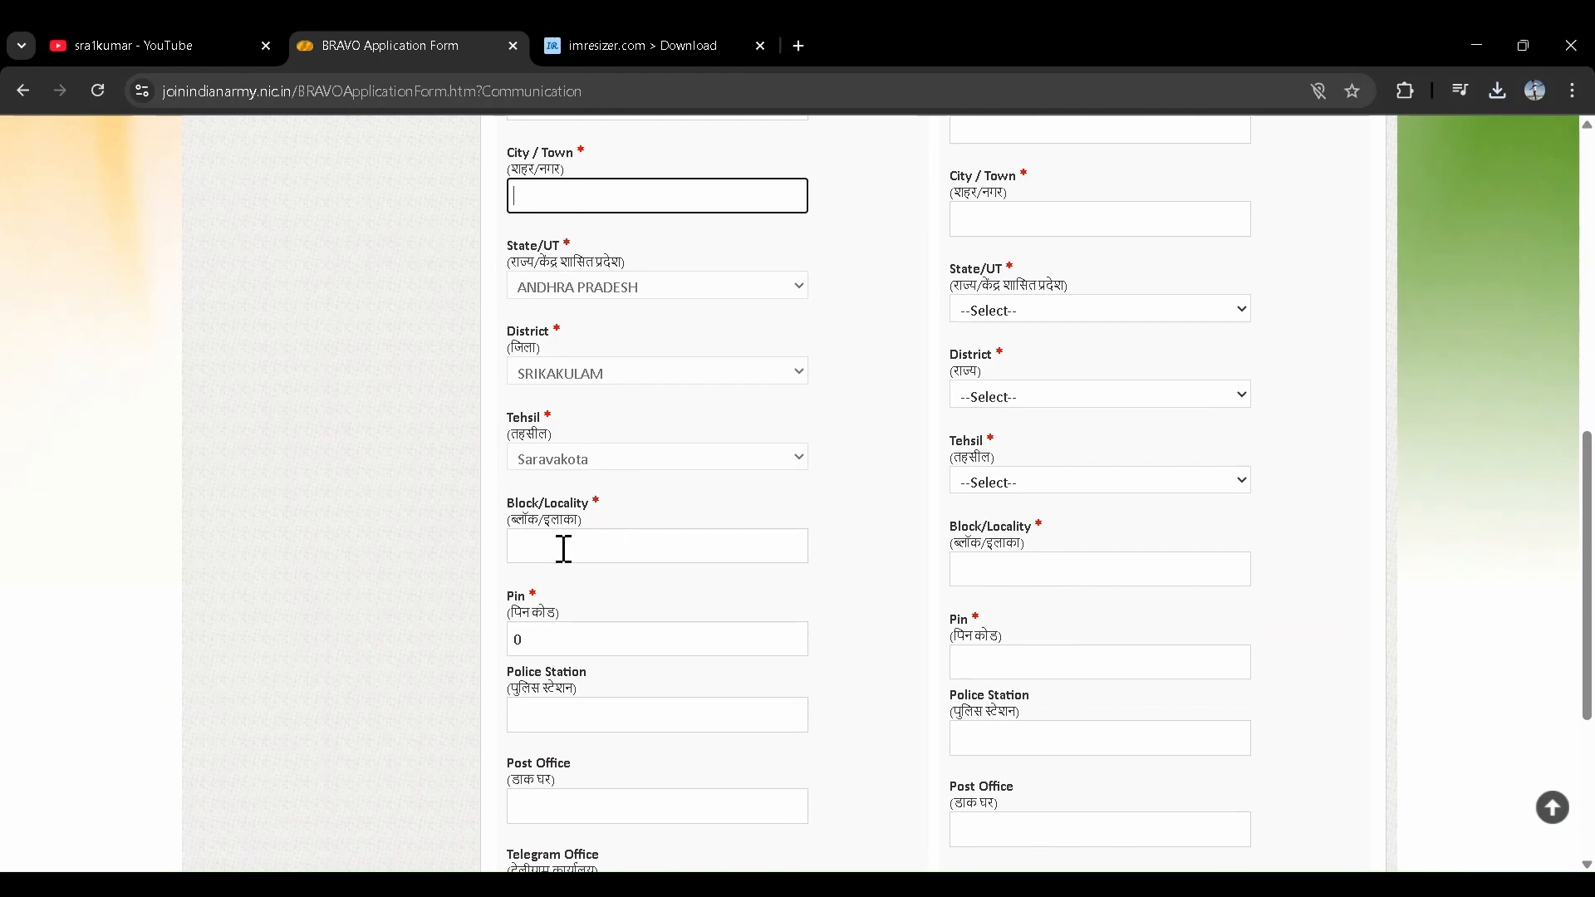
pyautogui.scroll(-2, 591, 552)
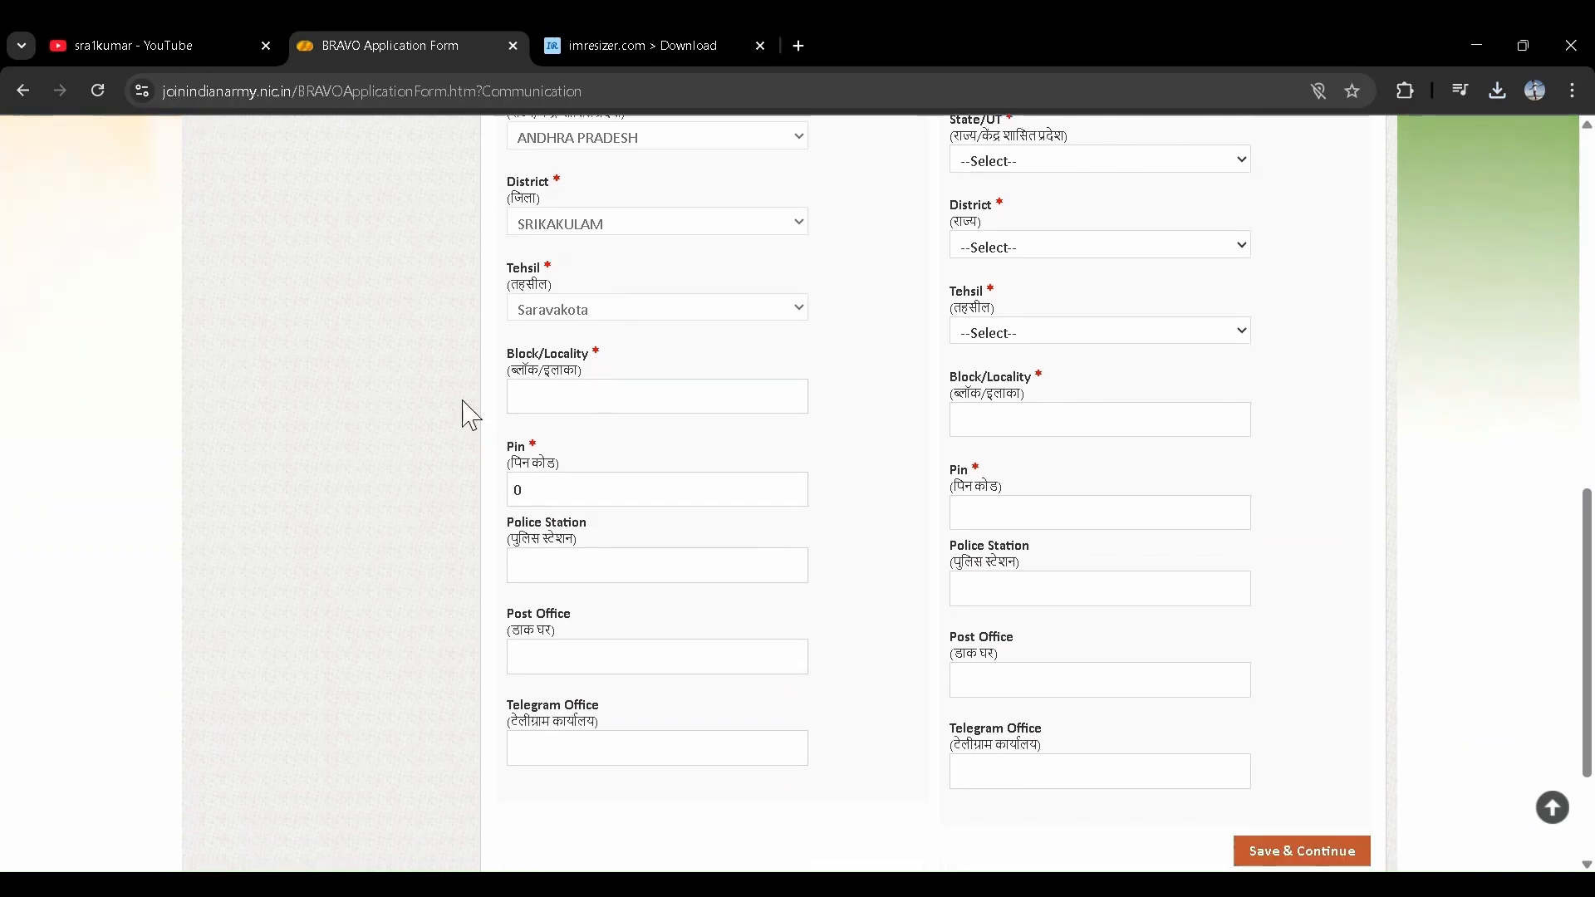
# - Fill Block/Locality, Pin, Police Station, Post Office and Telegram Office, then recheck House No
pyautogui.click(567, 401)
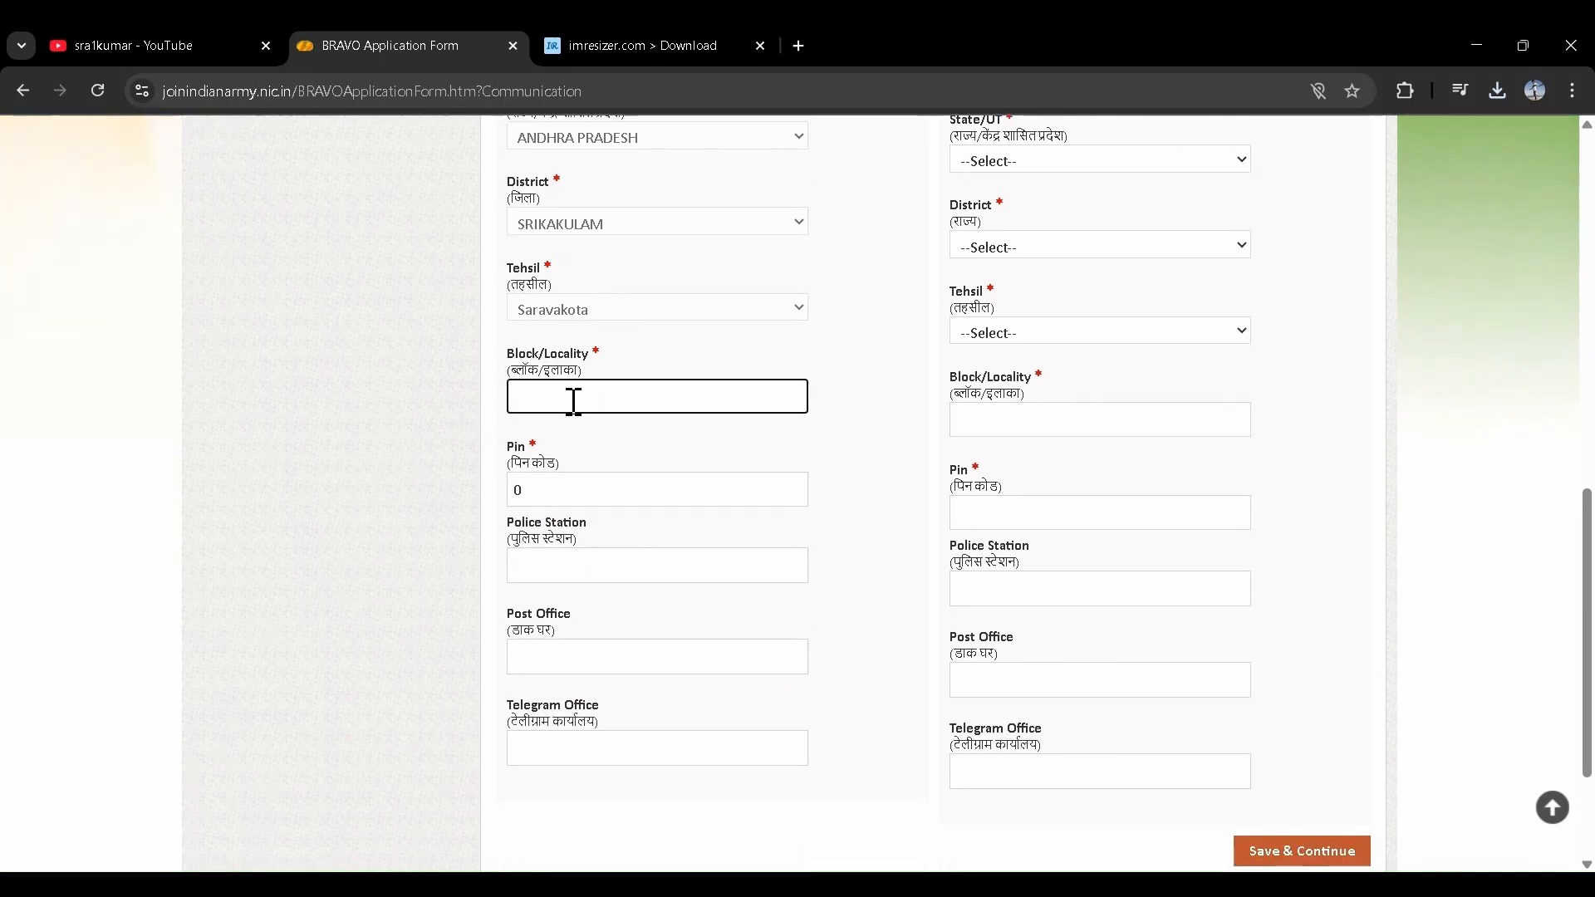
pyautogui.click(577, 491)
pyautogui.click(573, 555)
pyautogui.scroll(-1, 572, 555)
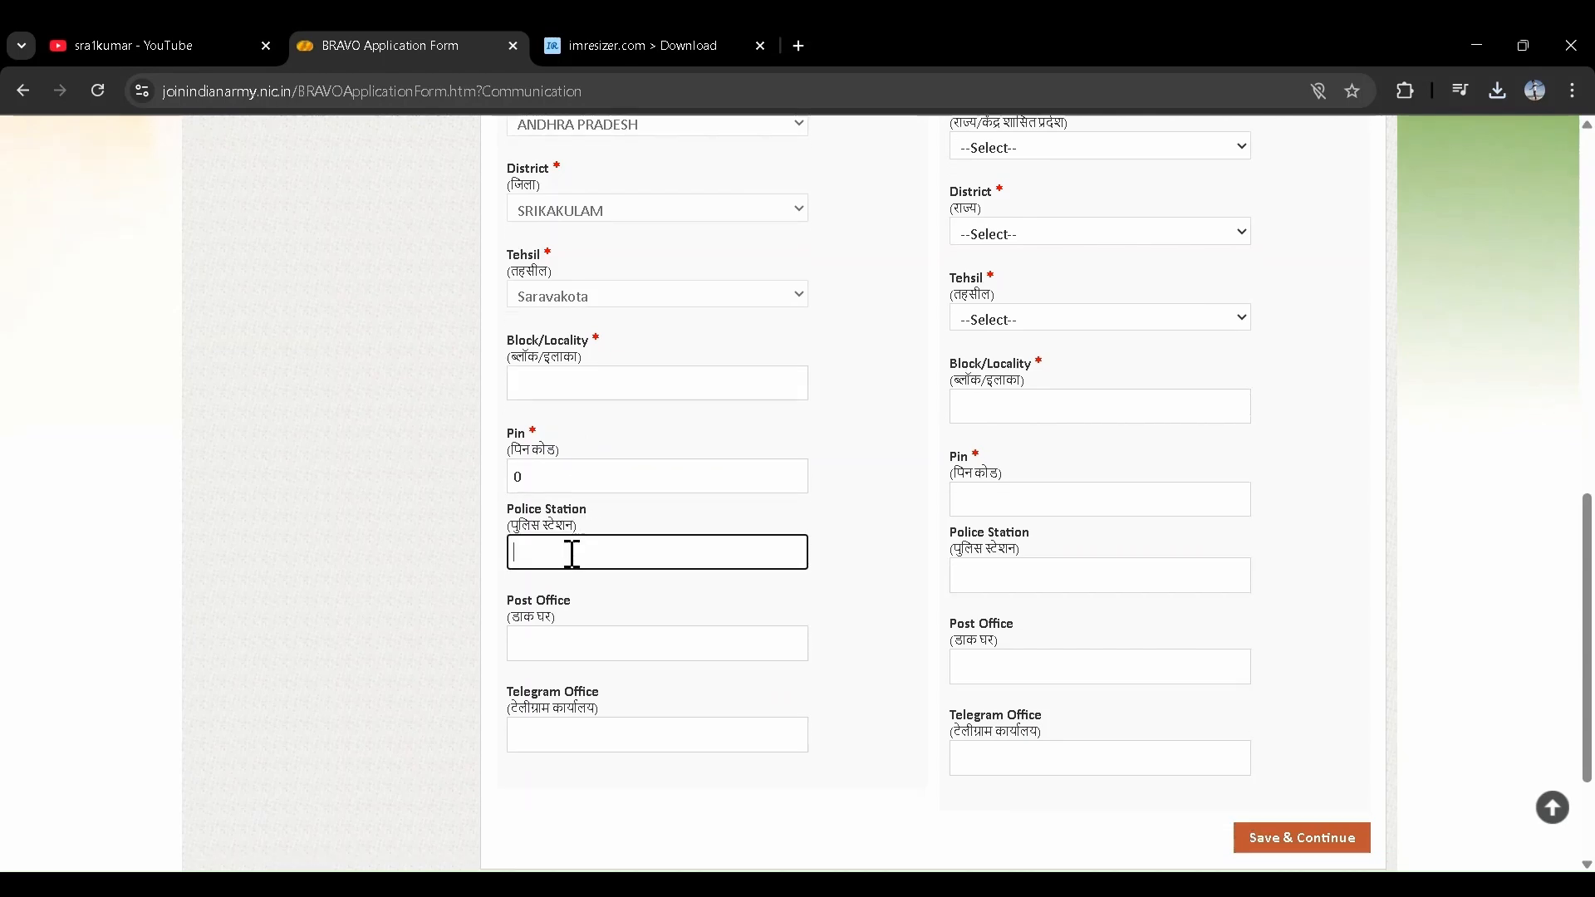
pyautogui.click(573, 555)
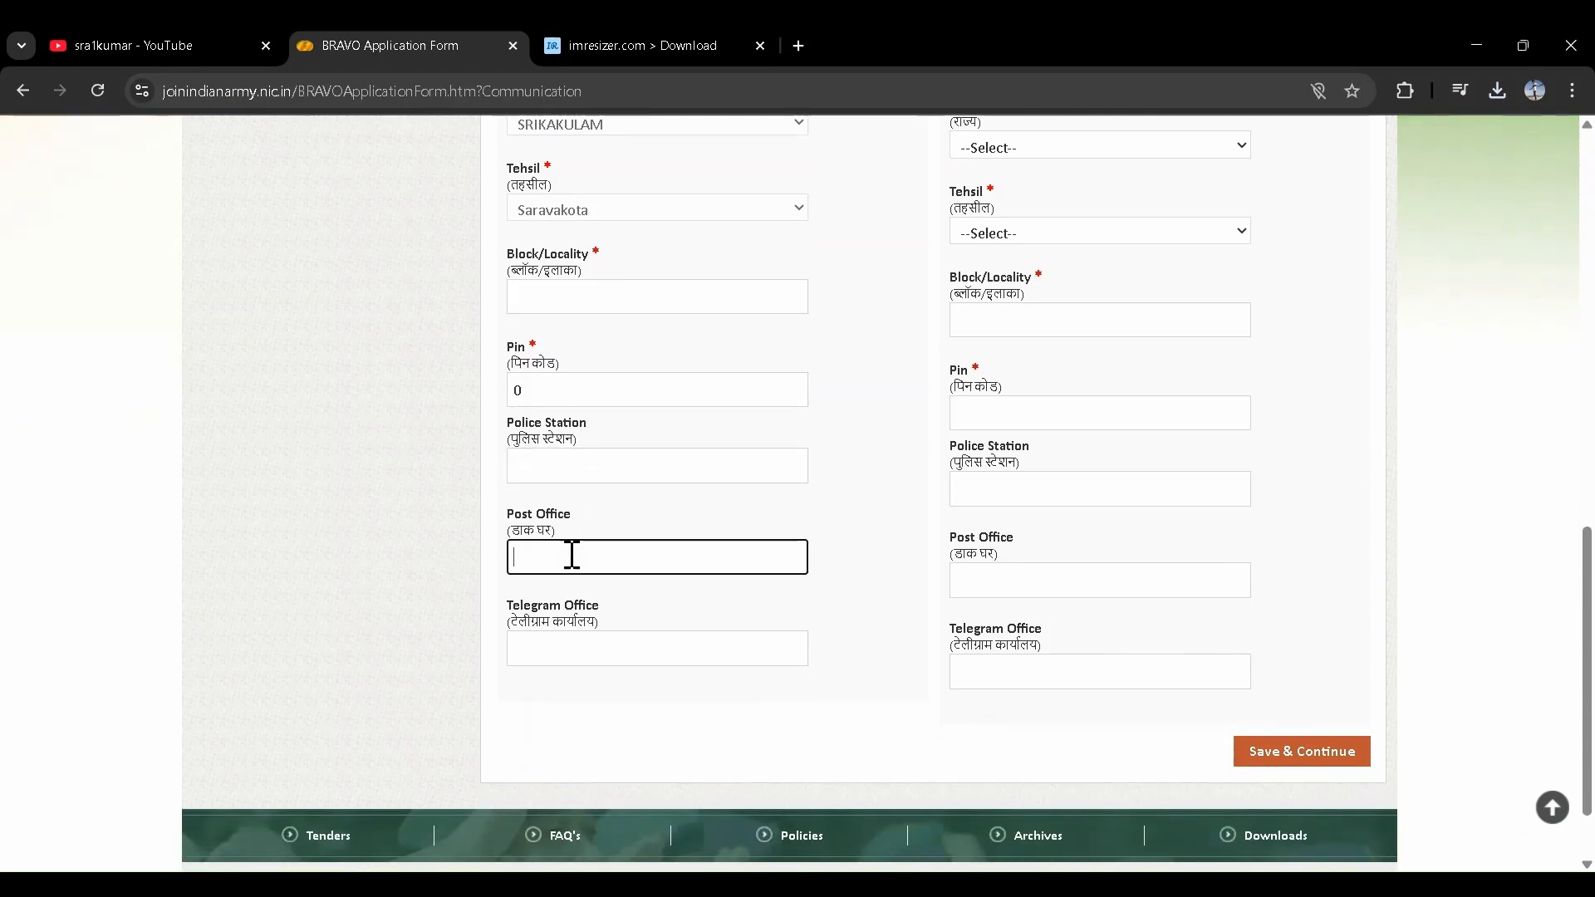
pyautogui.click(583, 643)
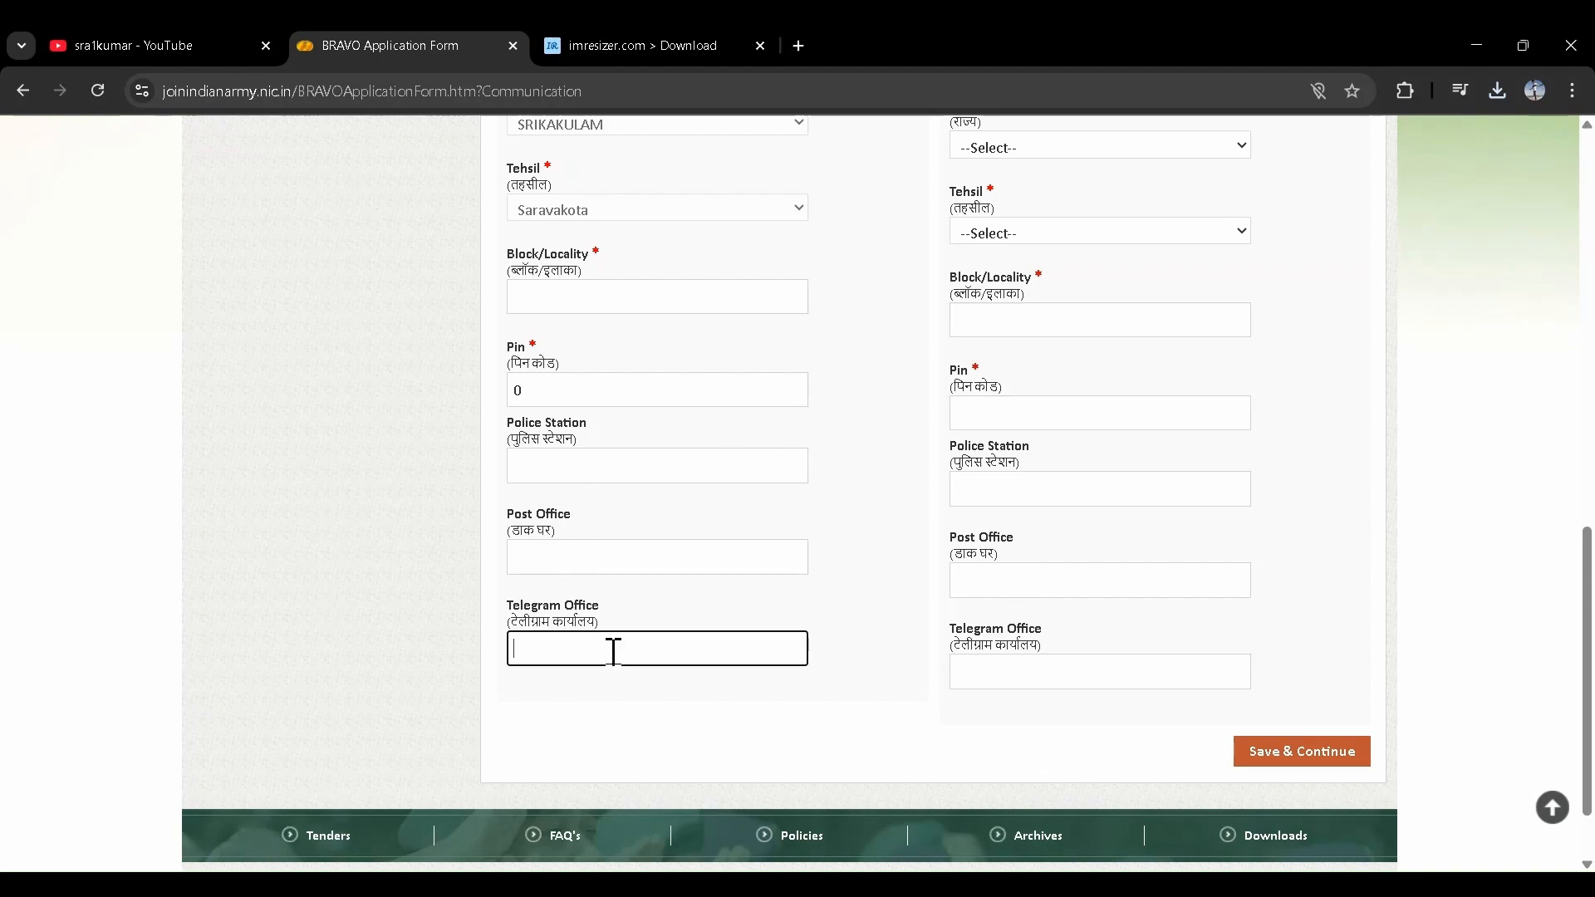
pyautogui.scroll(7, 635, 524)
pyautogui.click(599, 320)
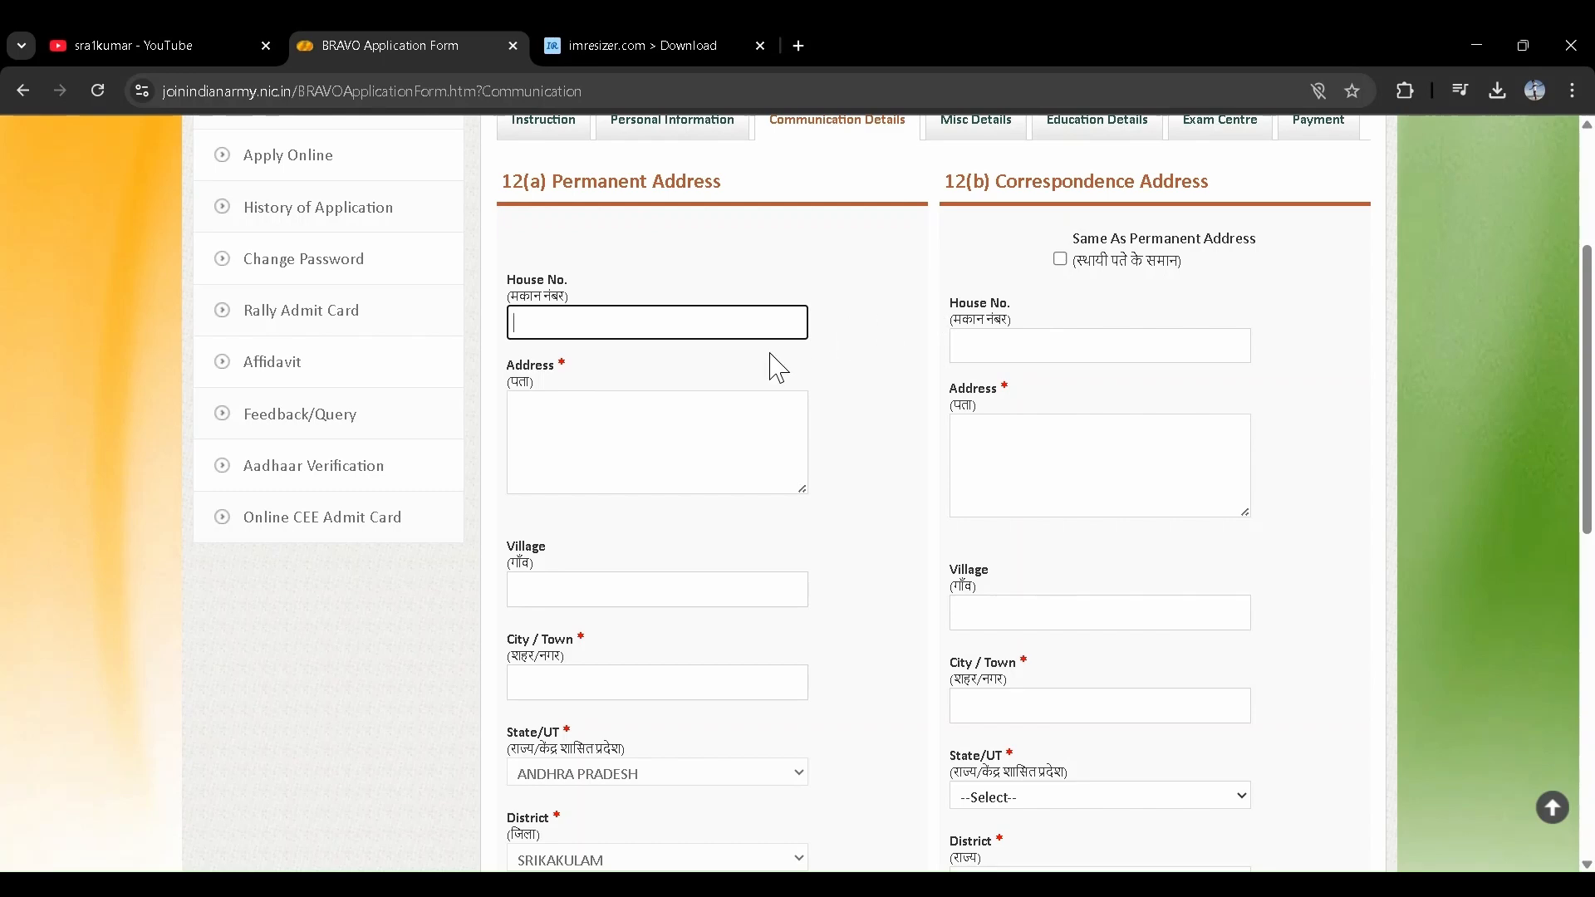
pyautogui.scroll(-8, 791, 402)
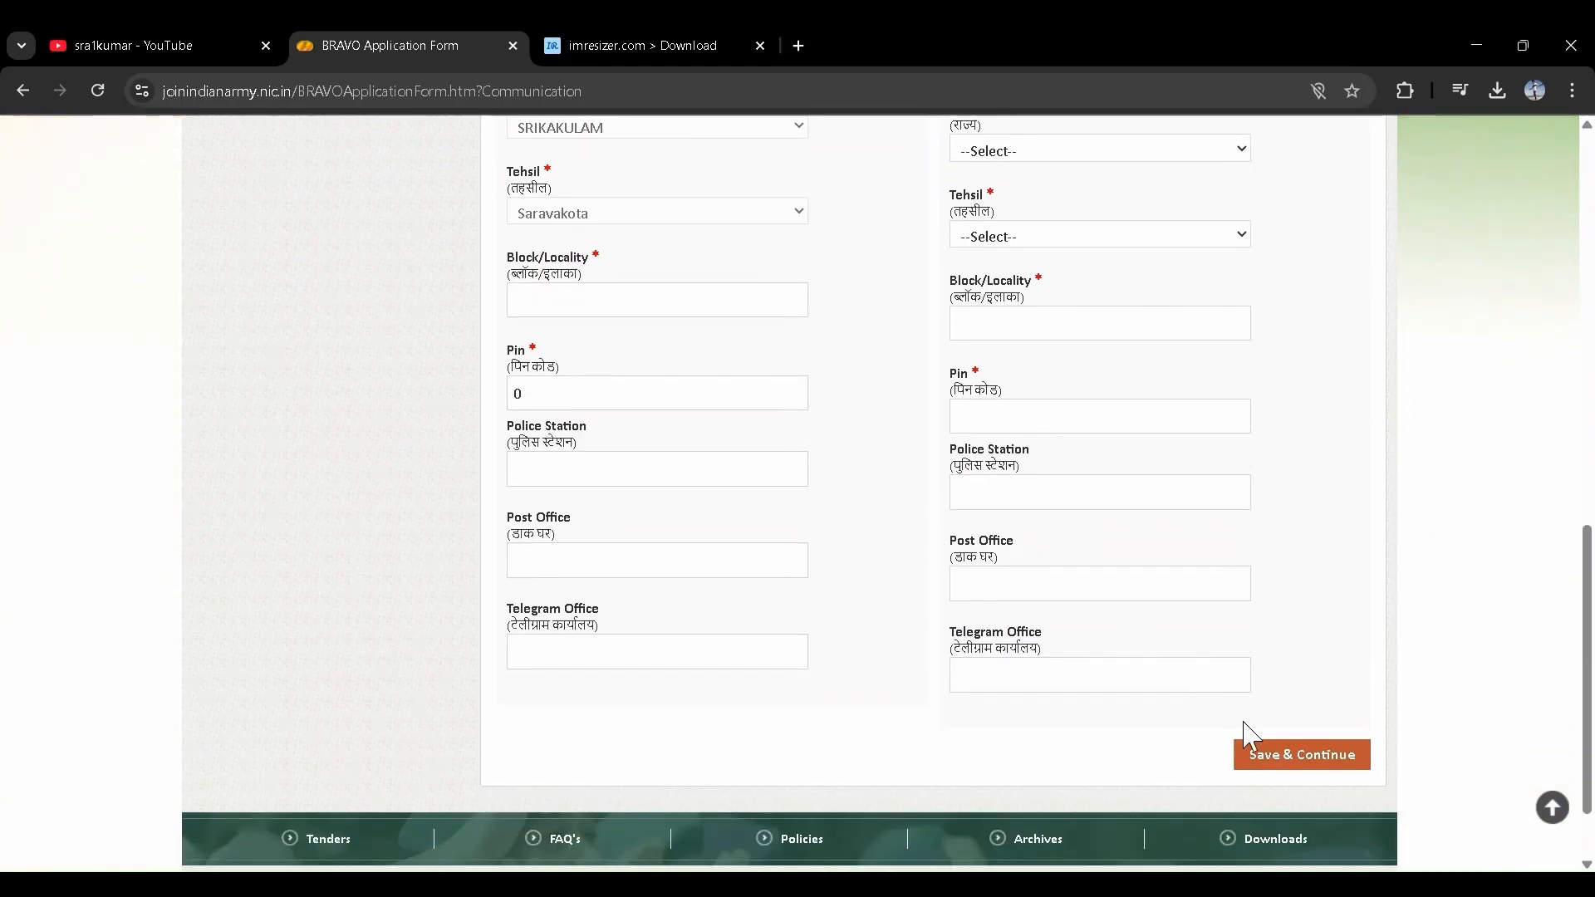
pyautogui.scroll(8, 815, 687)
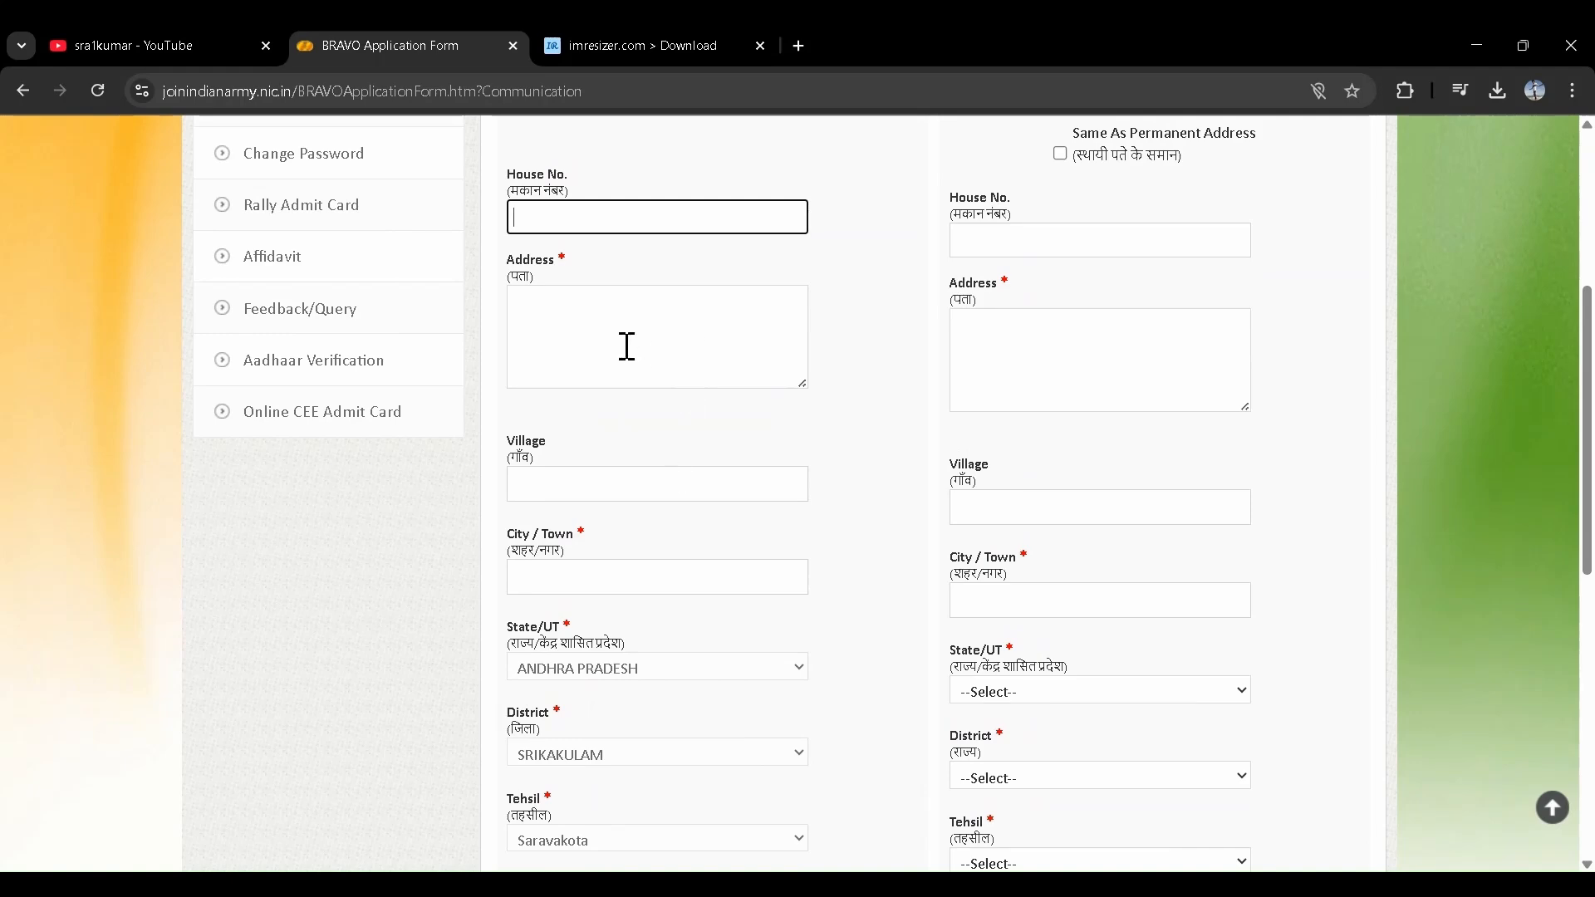
# - Return to the permanent Address box, then move to the Misc Details section
pyautogui.click(605, 317)
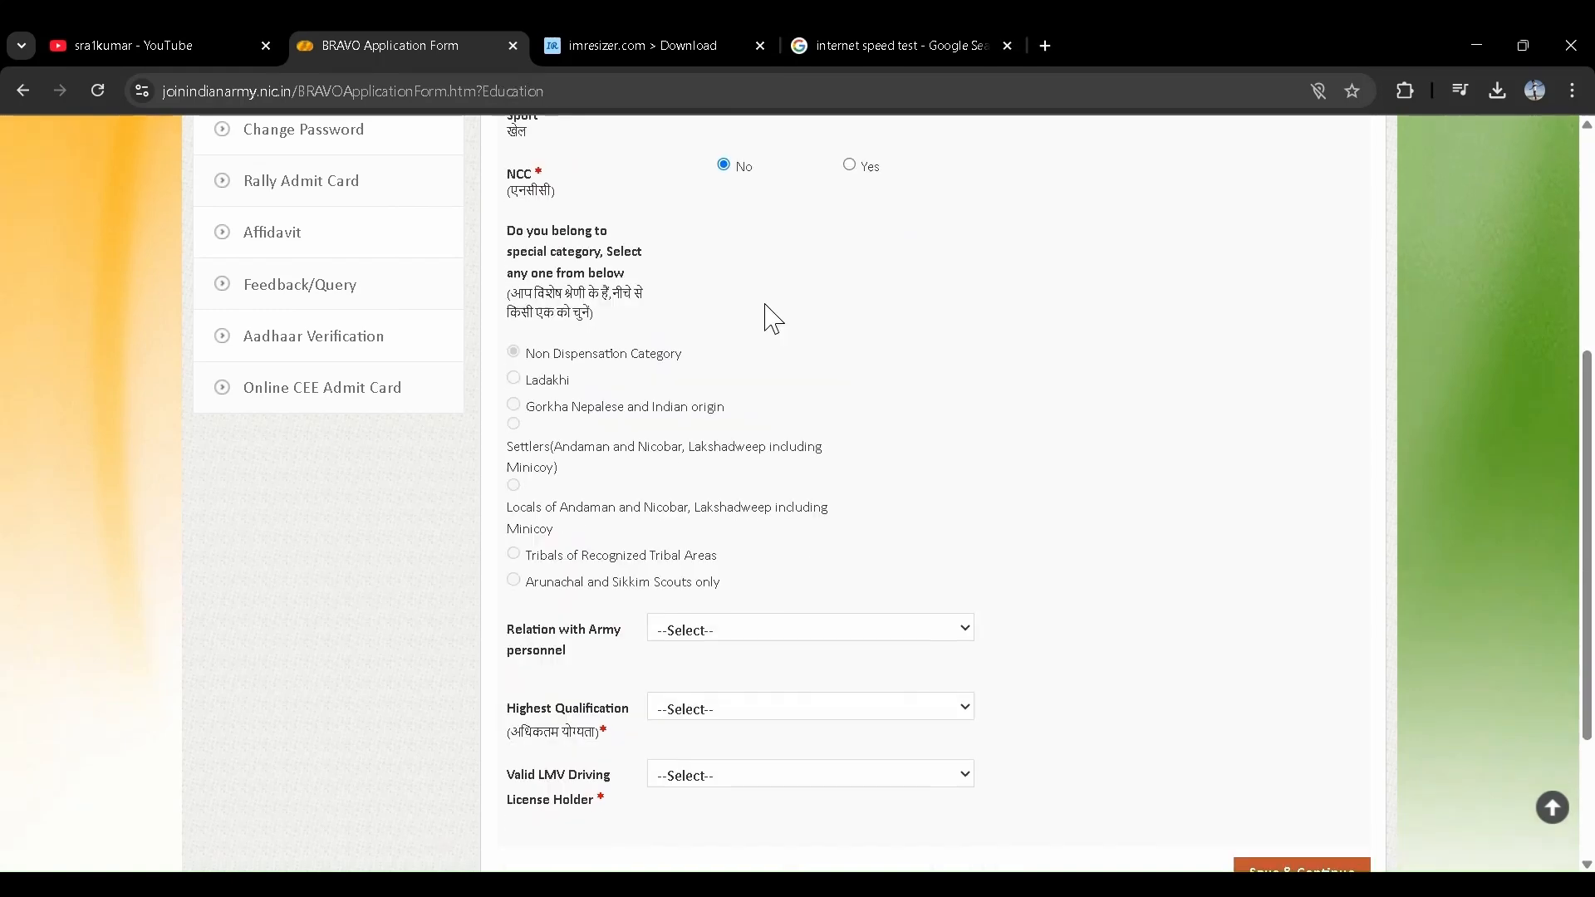
pyautogui.scroll(-2, 765, 316)
pyautogui.scroll(3, 766, 317)
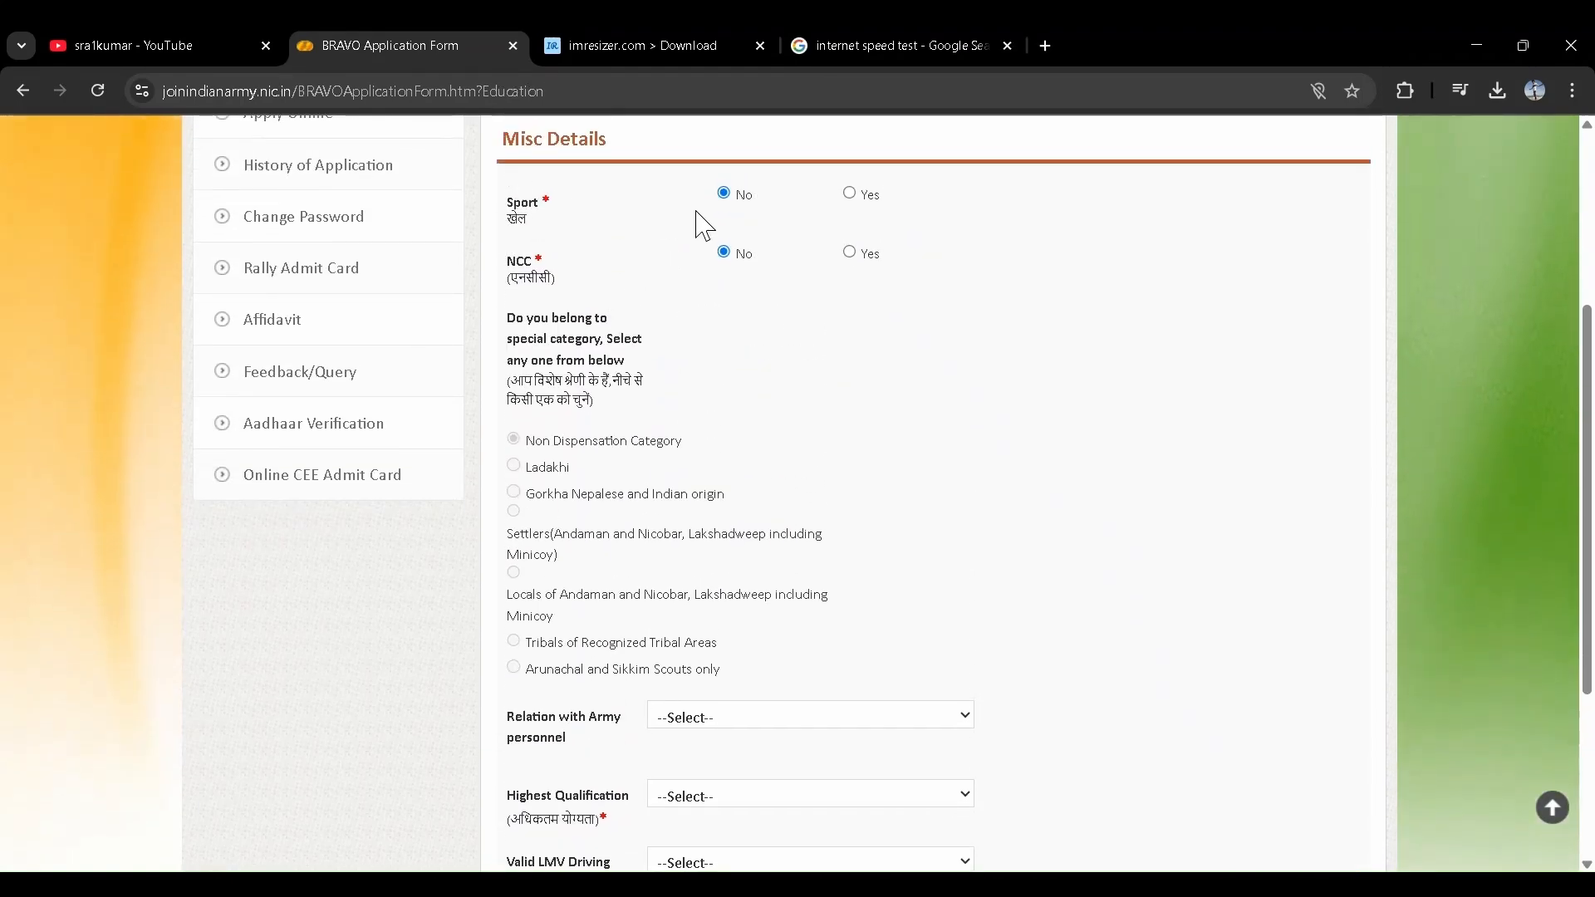
pyautogui.click(850, 195)
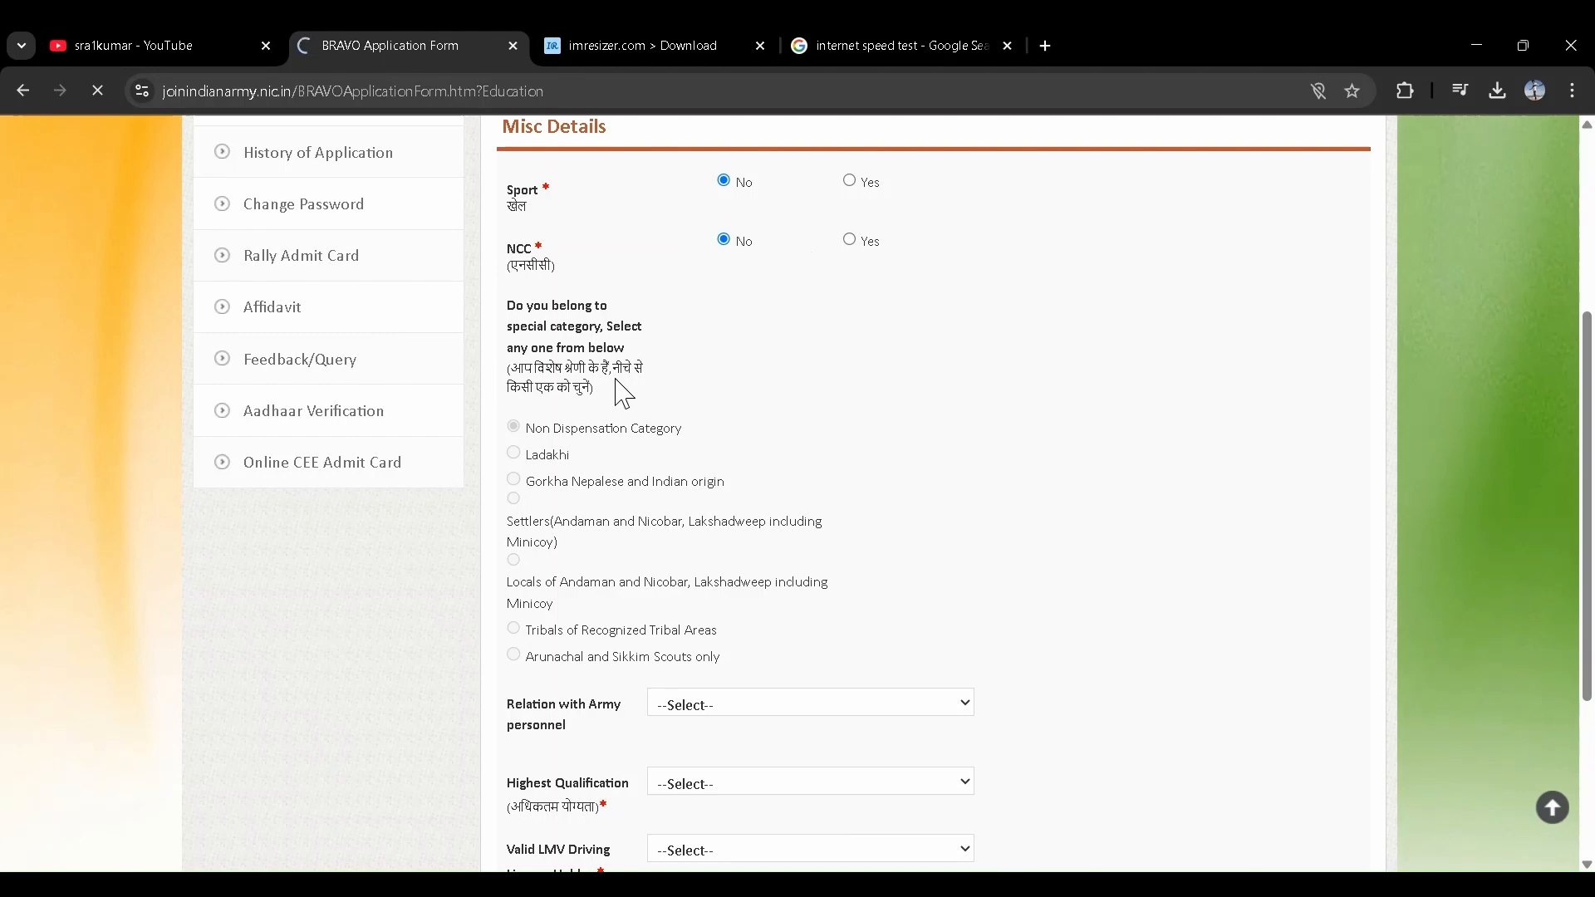
pyautogui.scroll(-1, 615, 392)
pyautogui.scroll(-3, 624, 395)
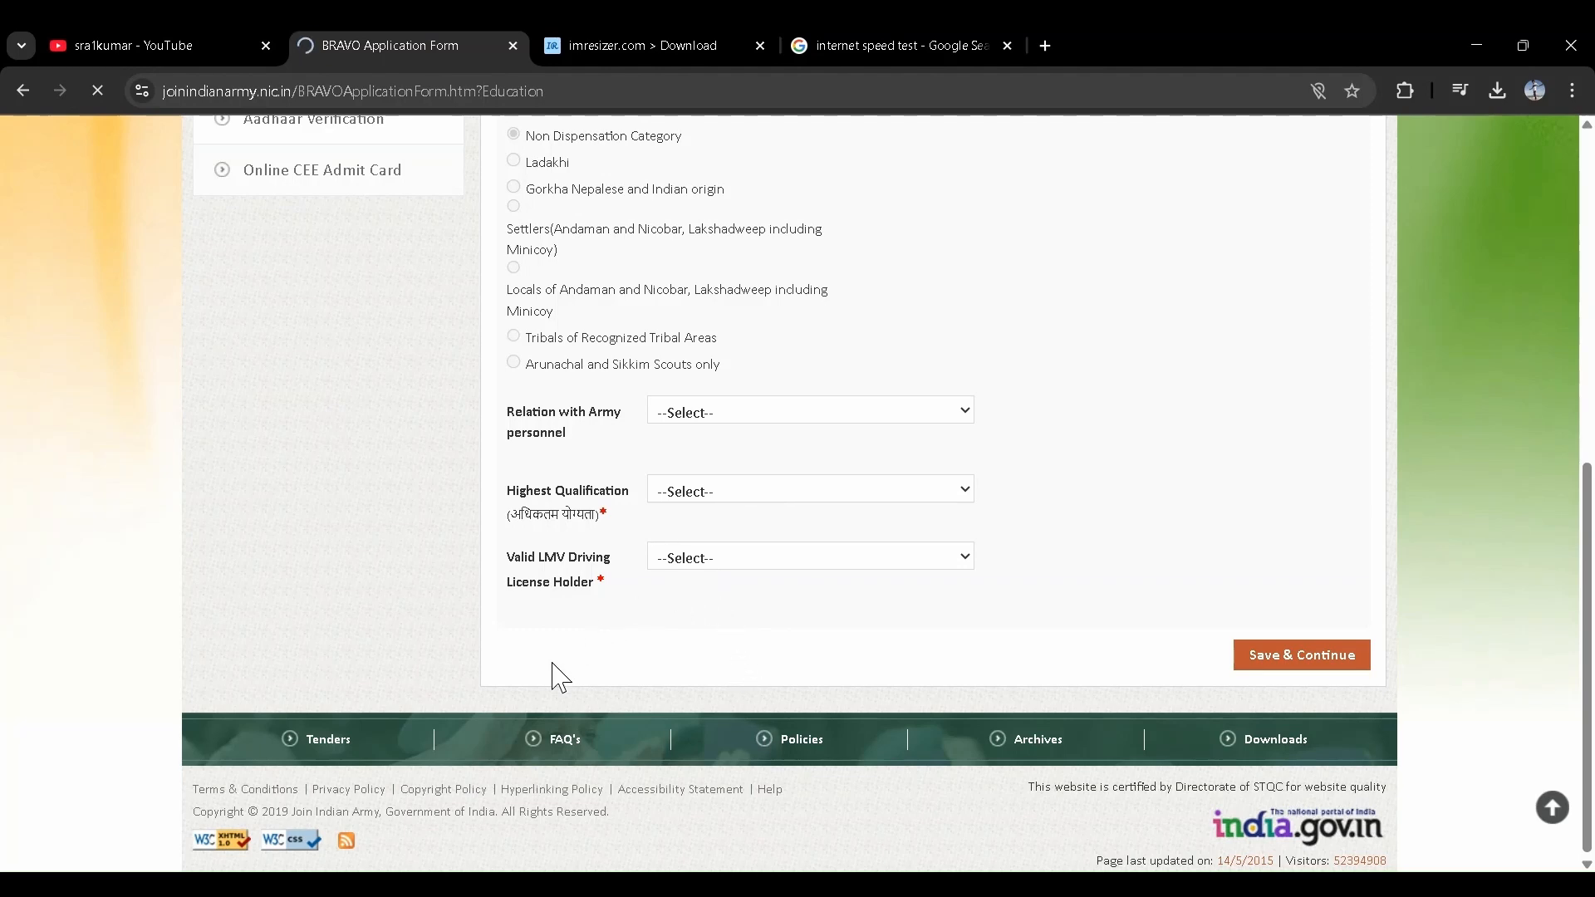
# - Set highest qualification to 12th and LMV driving licence to No, then save
pyautogui.click(679, 606)
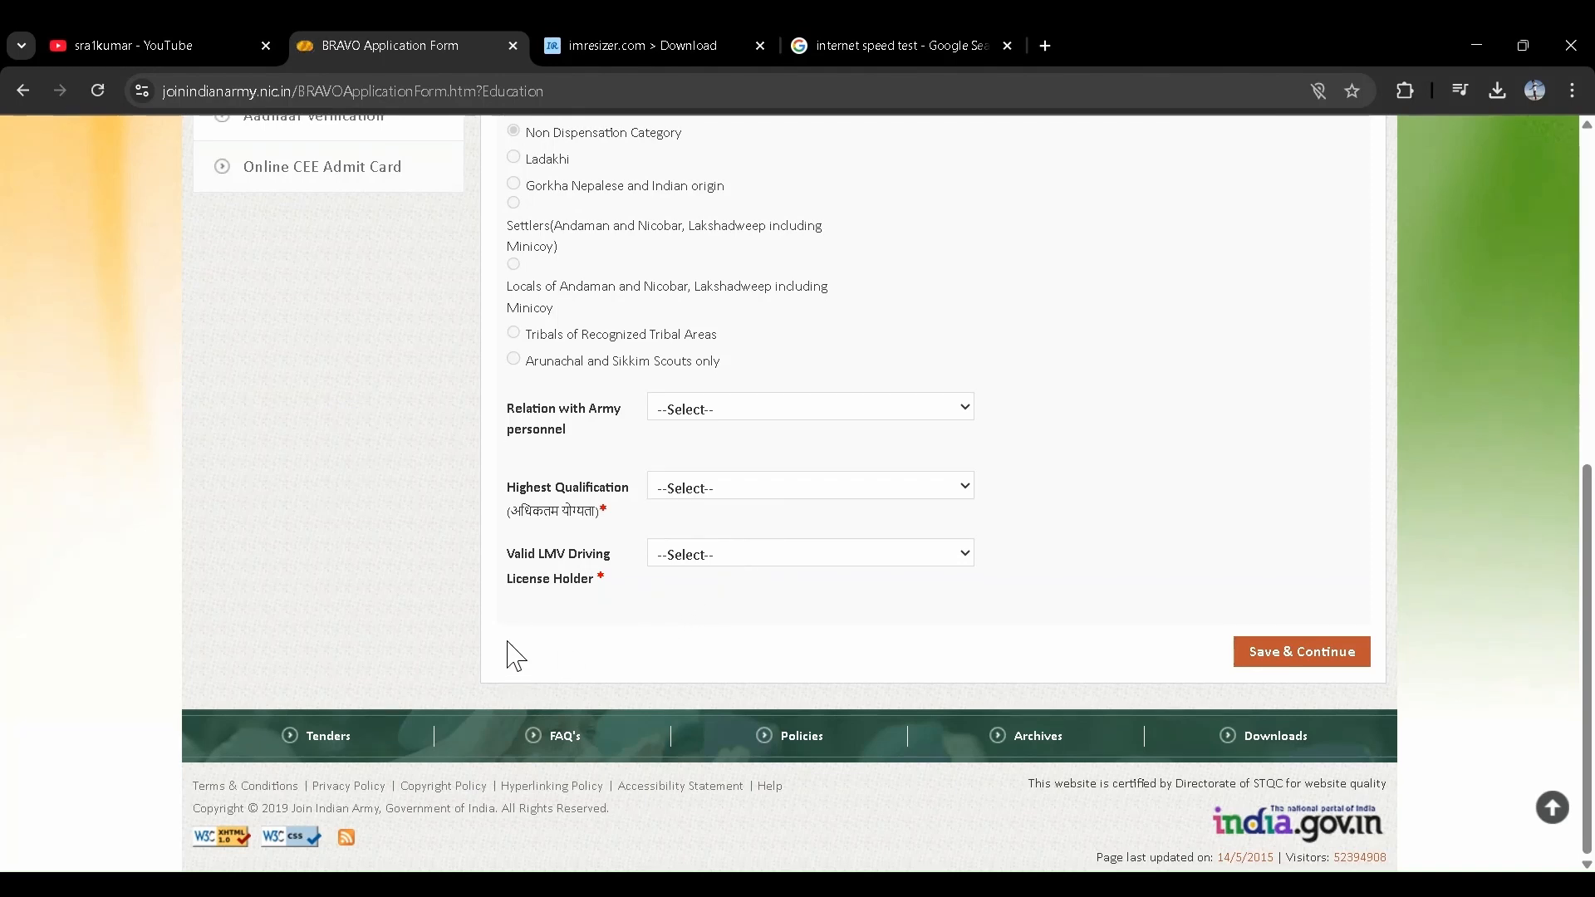
pyautogui.click(665, 642)
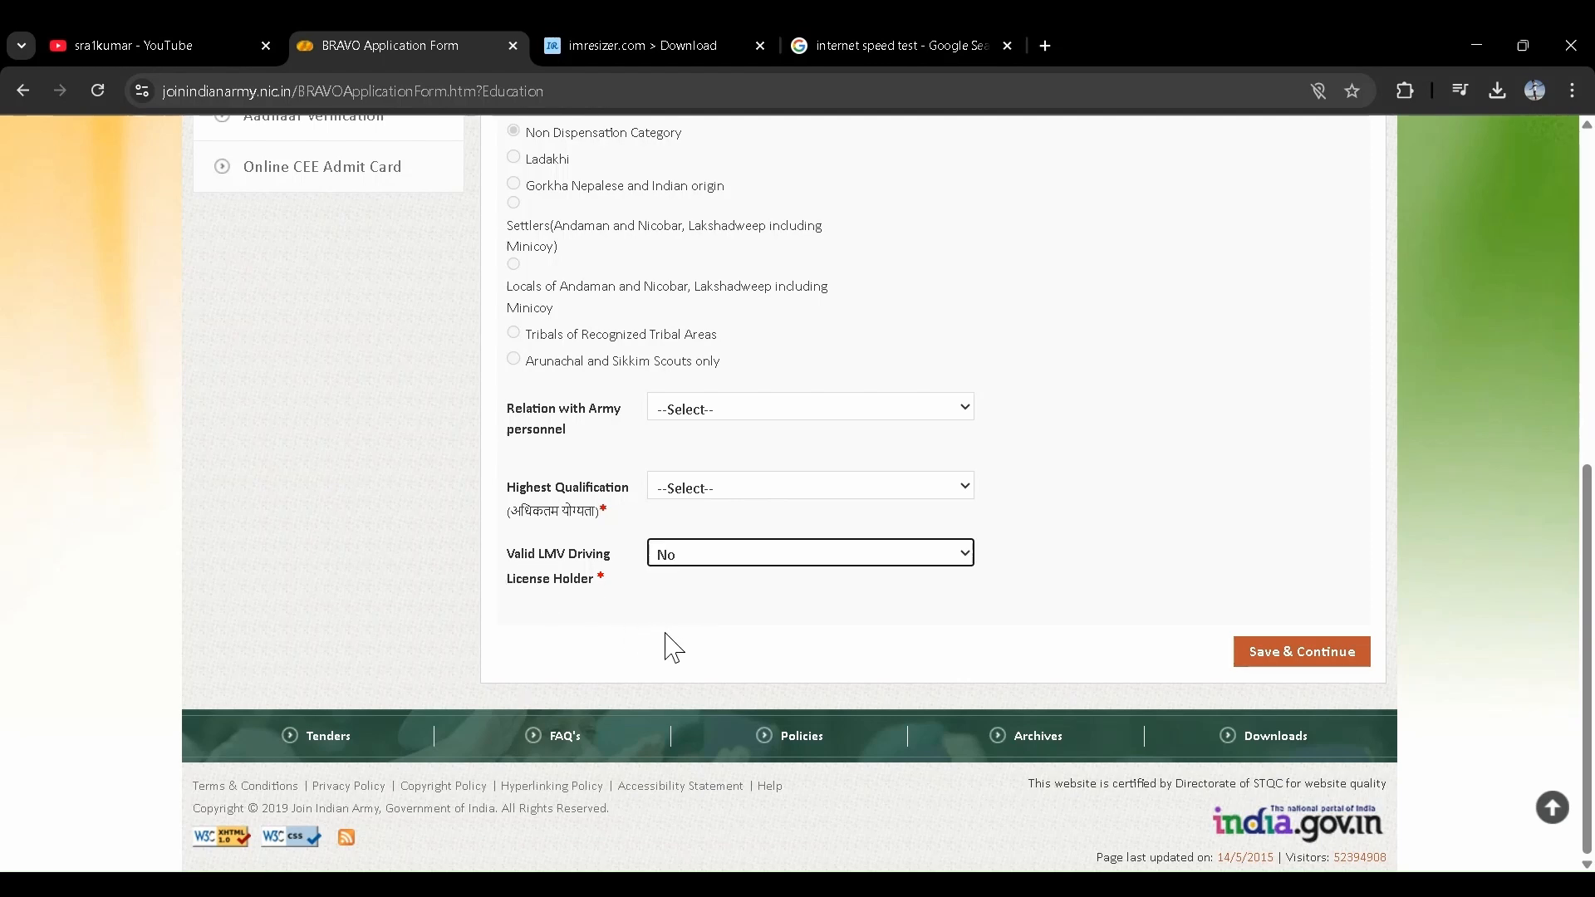
pyautogui.click(821, 489)
pyautogui.click(729, 598)
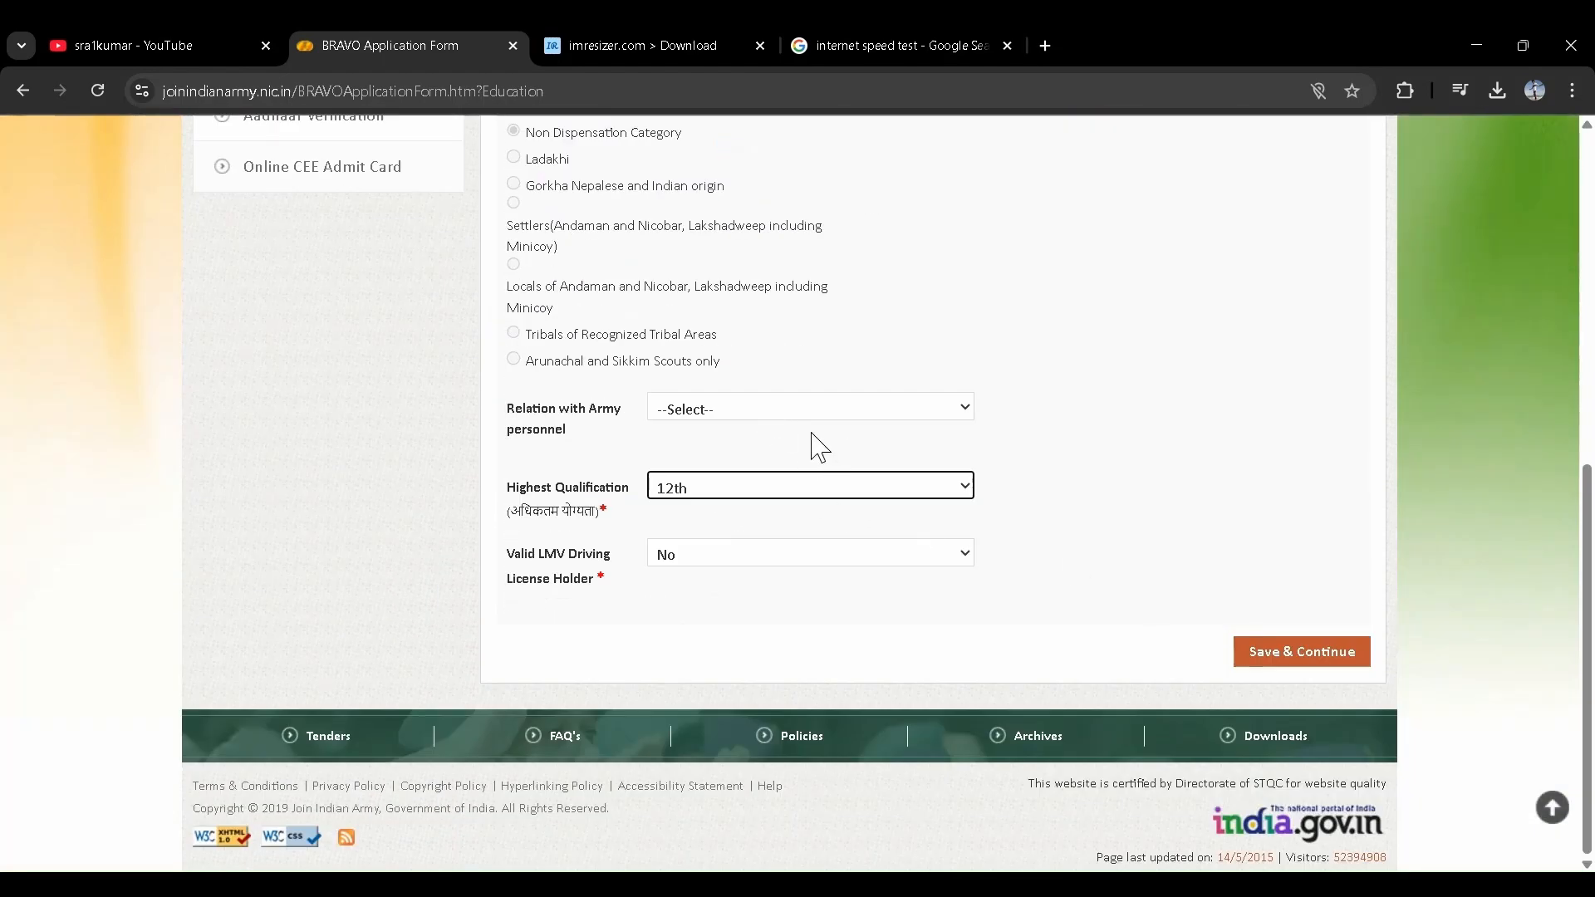
pyautogui.scroll(8, 812, 434)
pyautogui.scroll(-7, 812, 433)
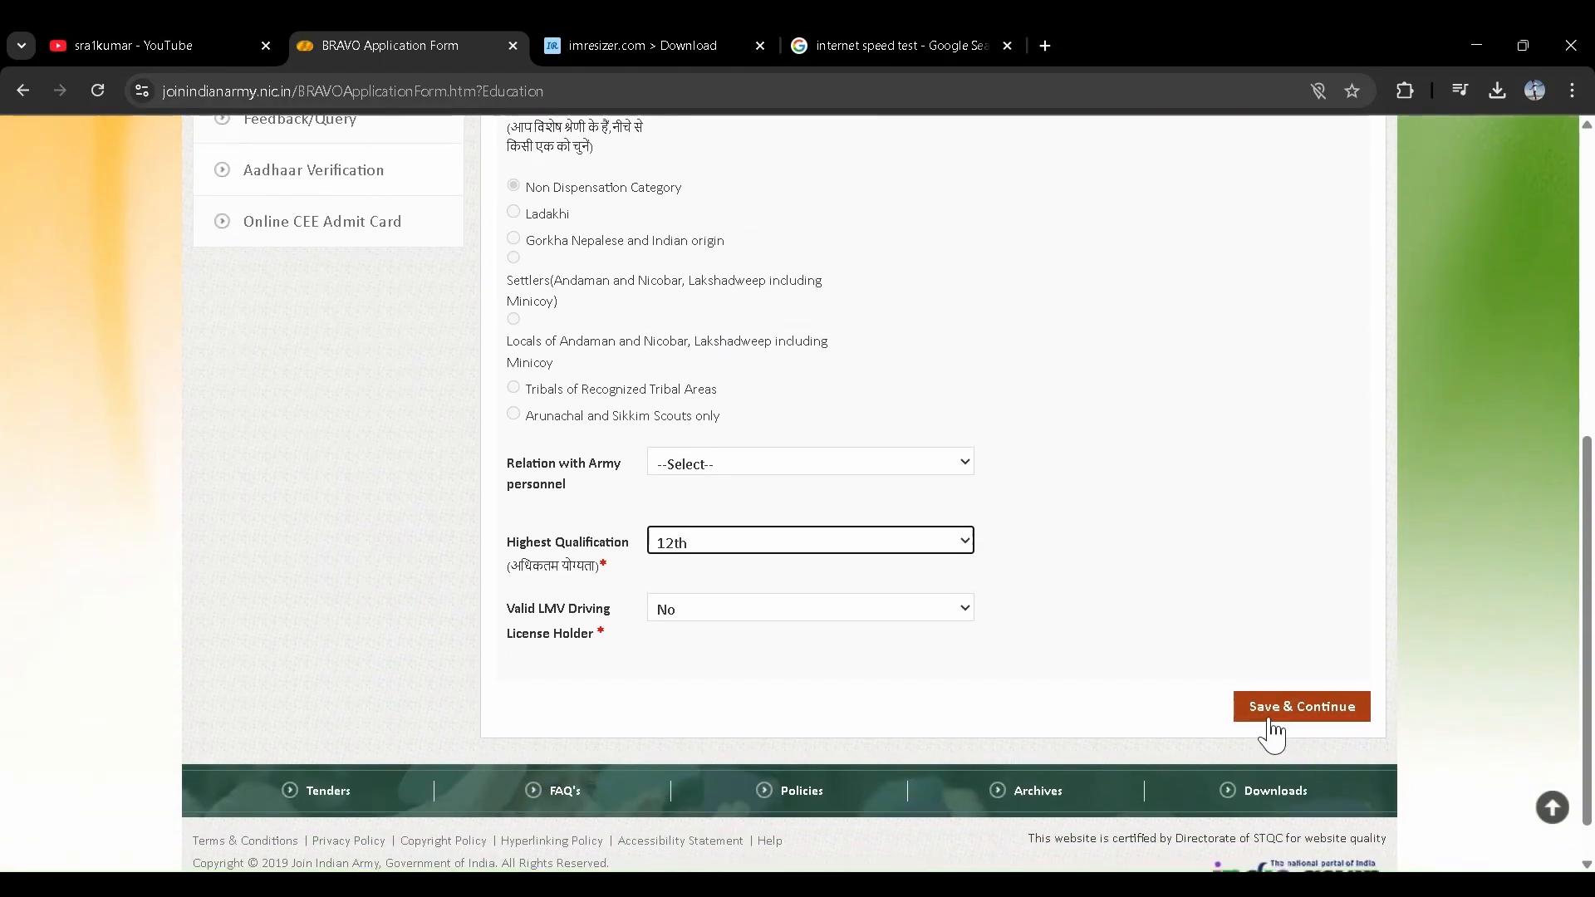
pyautogui.click(1269, 716)
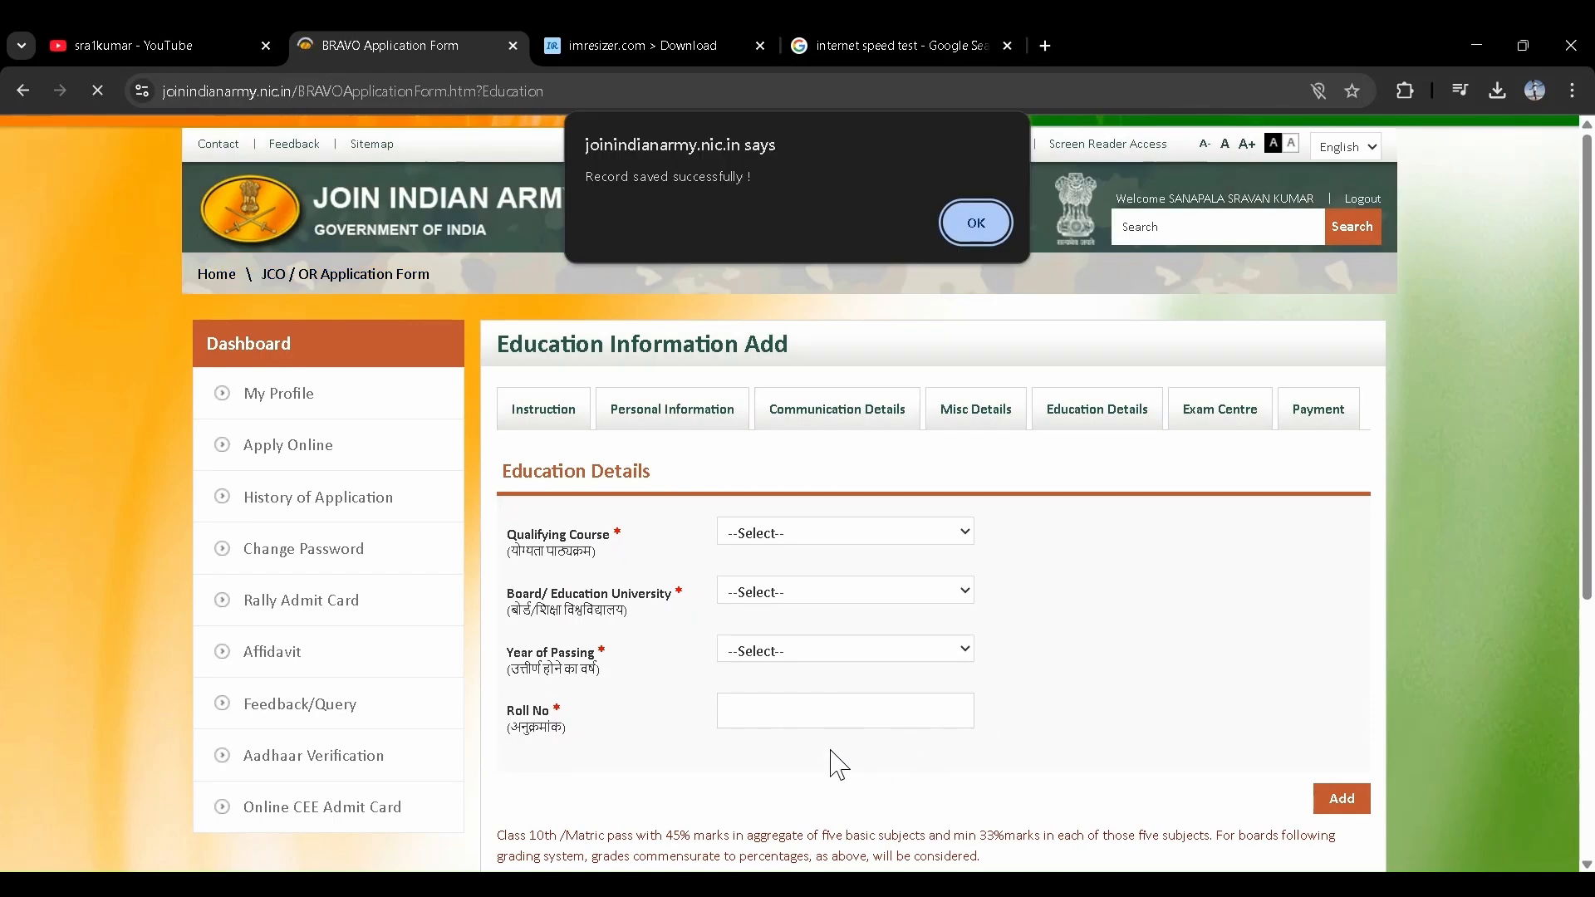
# - Dismiss the saved alert and enter a 10th, STATE BOARD education row passed in 2021
pyautogui.click(971, 222)
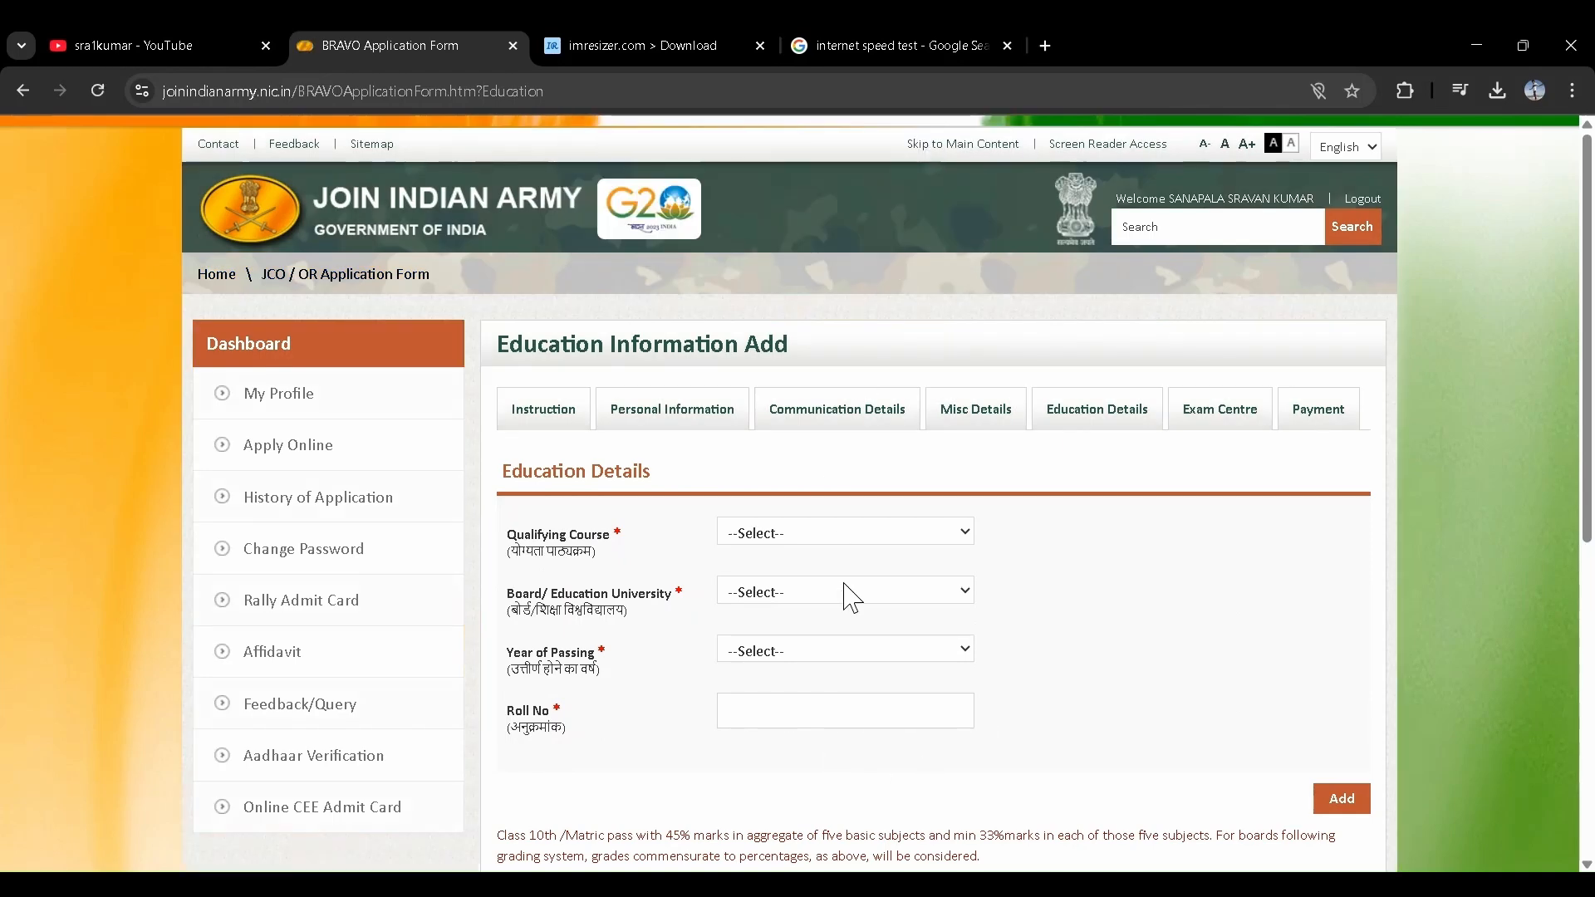
pyautogui.scroll(-6, 845, 593)
pyautogui.scroll(5, 844, 593)
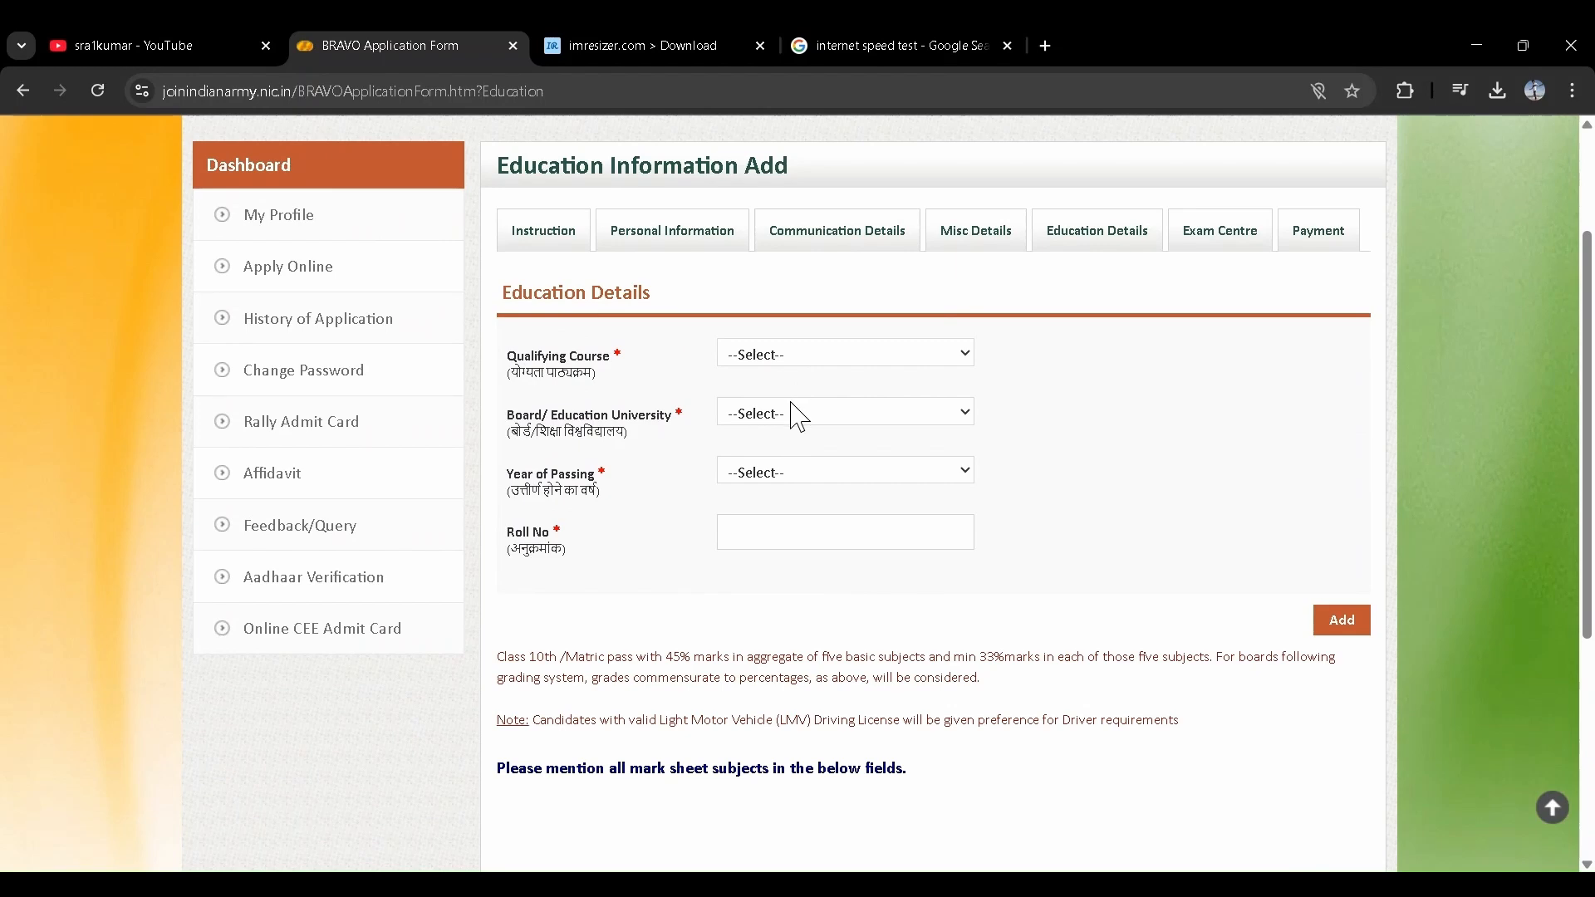
pyautogui.click(790, 403)
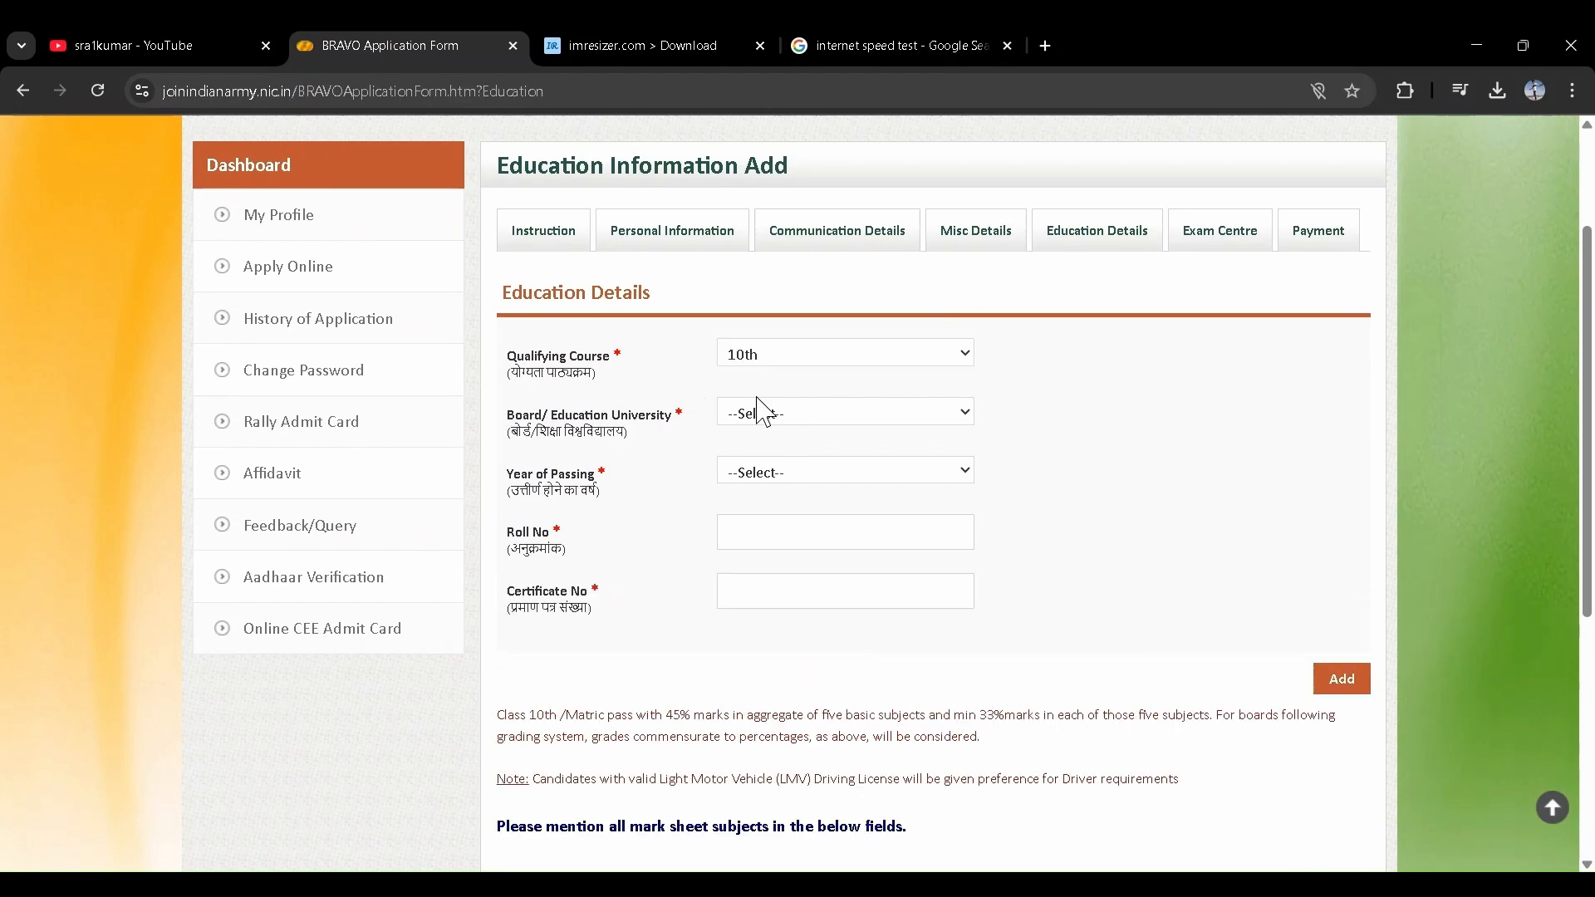
pyautogui.scroll(-1, 779, 431)
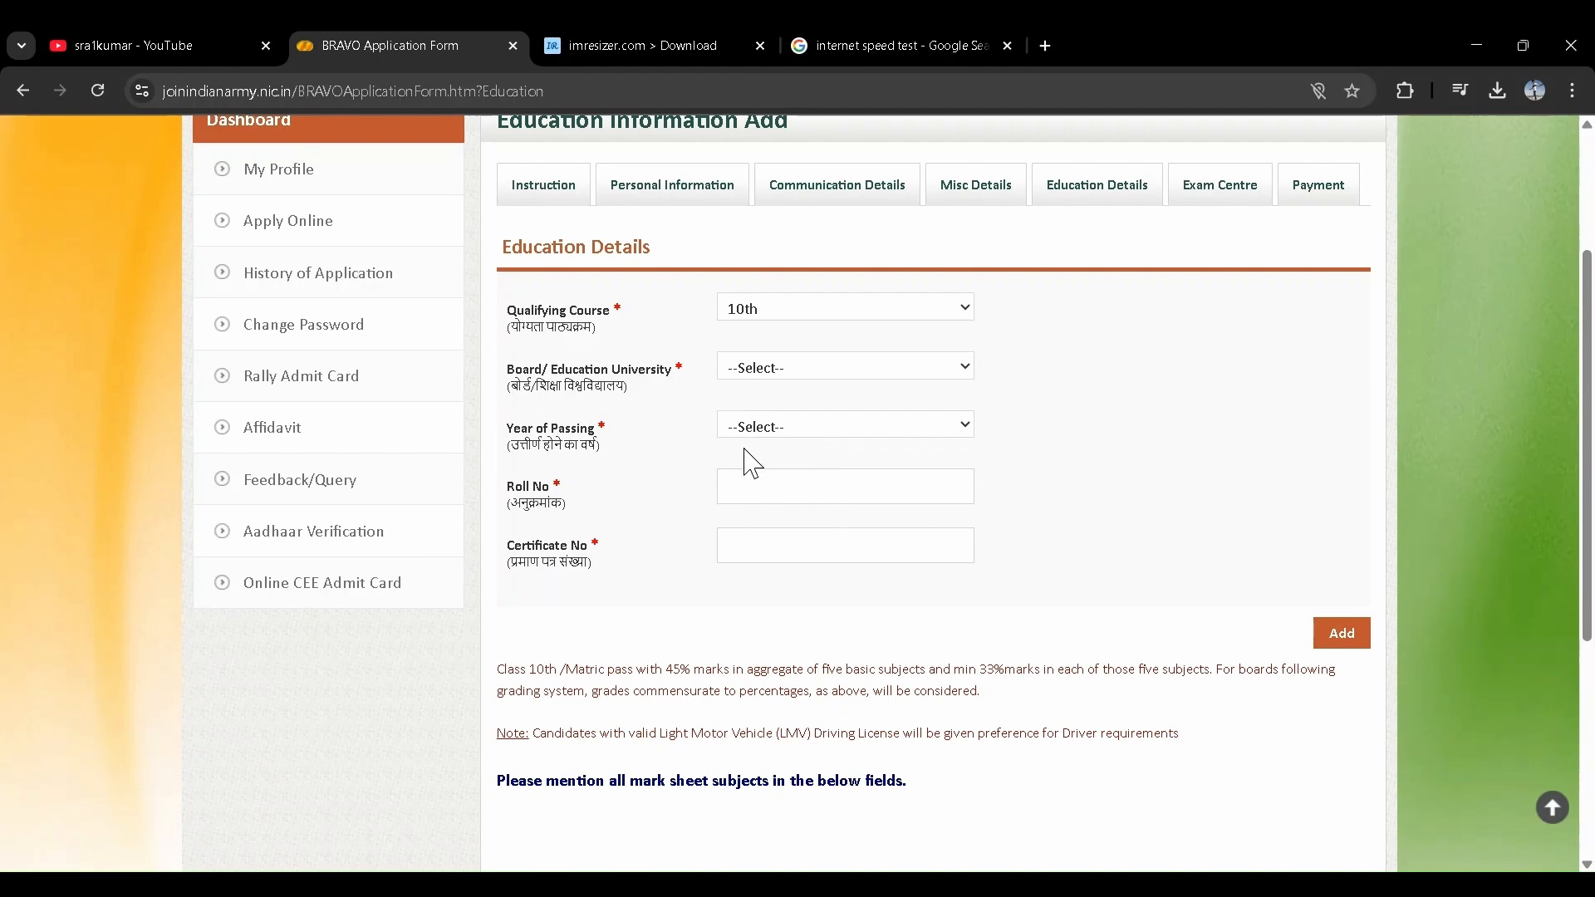
pyautogui.click(769, 620)
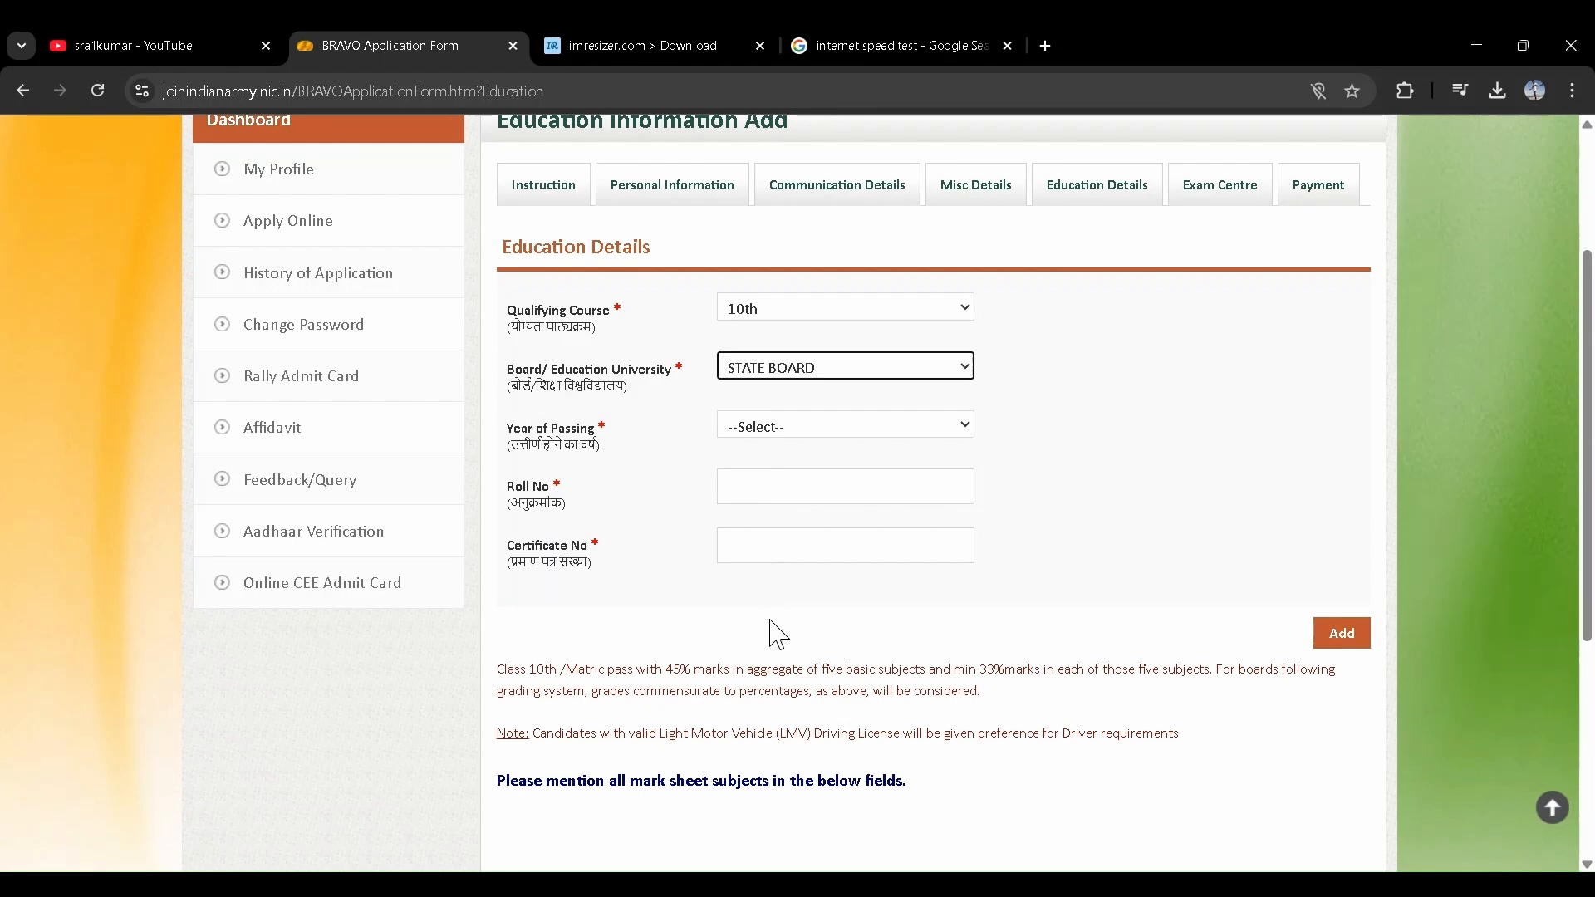
pyautogui.click(793, 421)
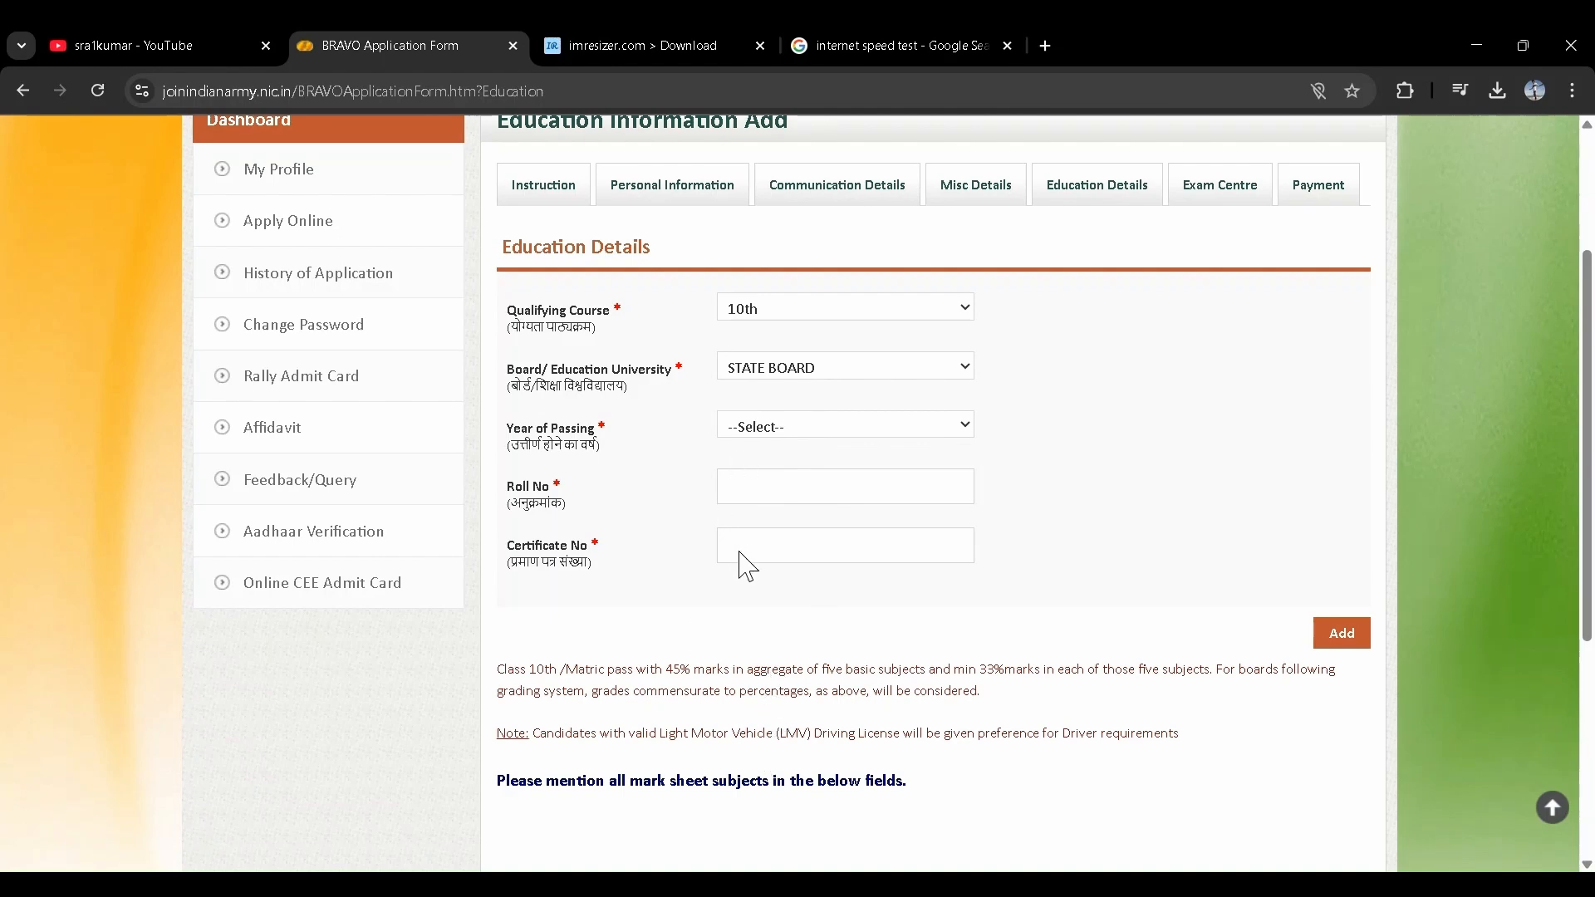
pyautogui.click(752, 589)
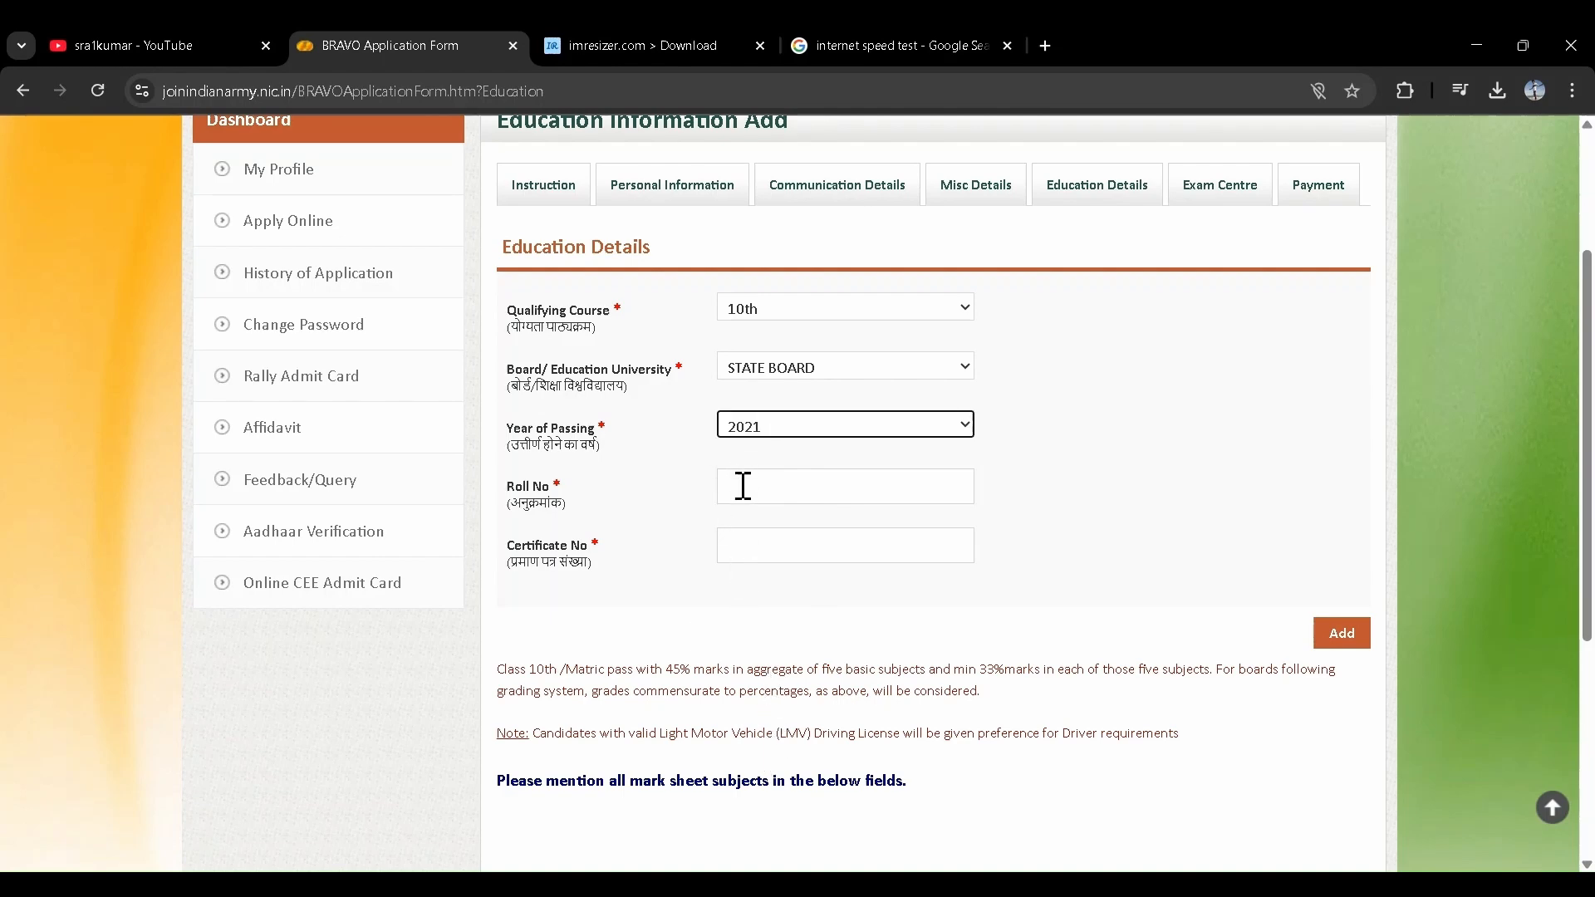
pyautogui.click(744, 486)
pyautogui.scroll(-2, 742, 484)
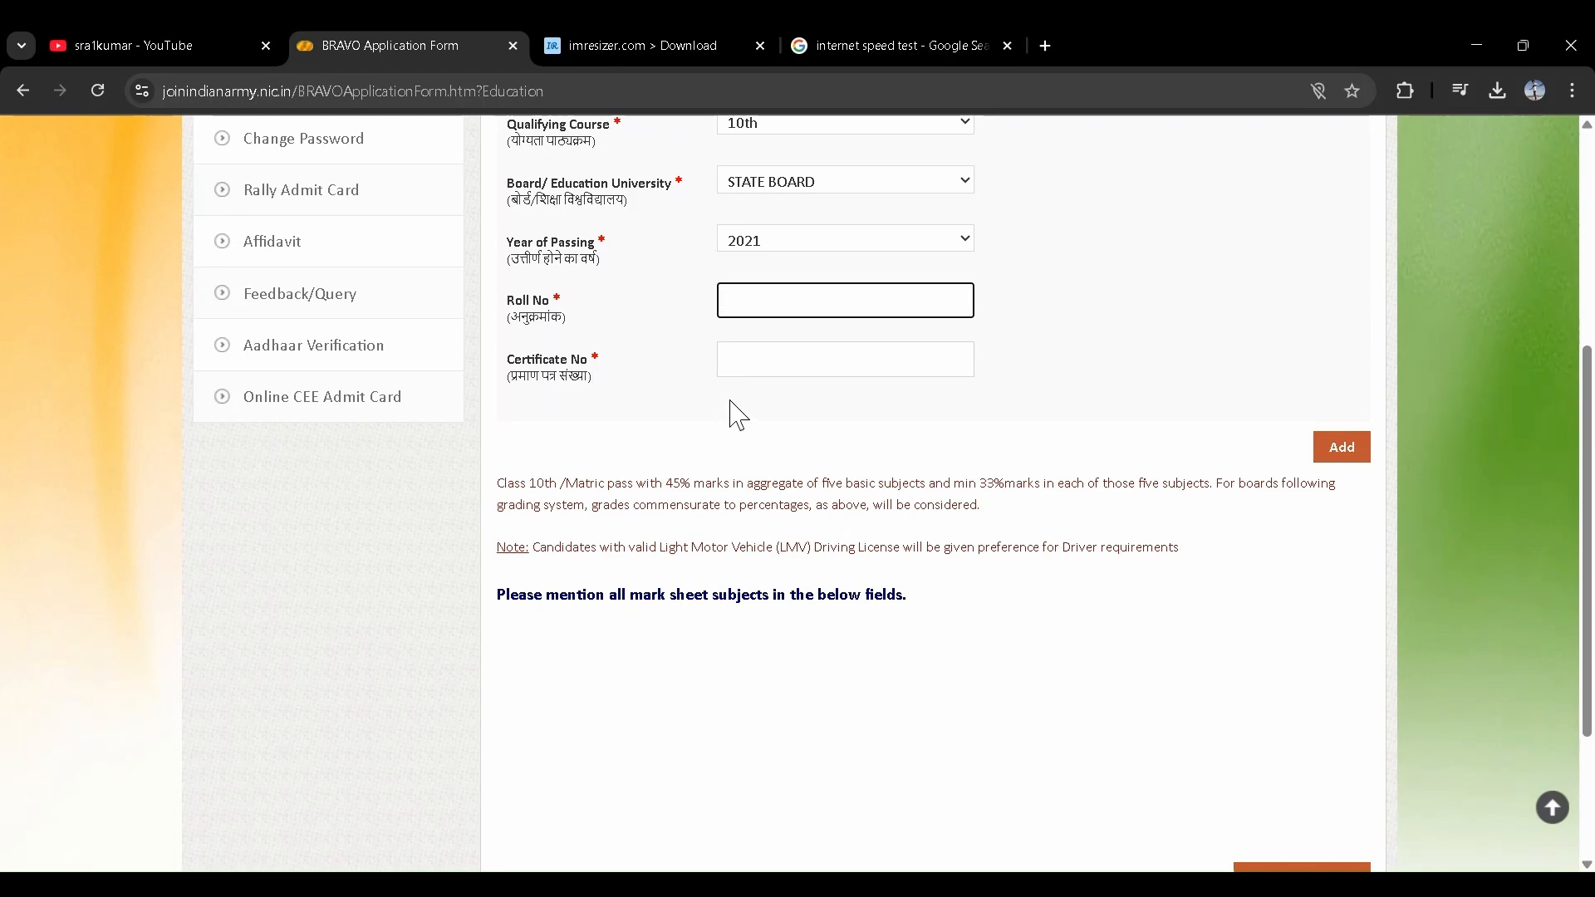
pyautogui.click(747, 356)
# - Glance at the speed test search tab, then return to the application form
pyautogui.click(868, 39)
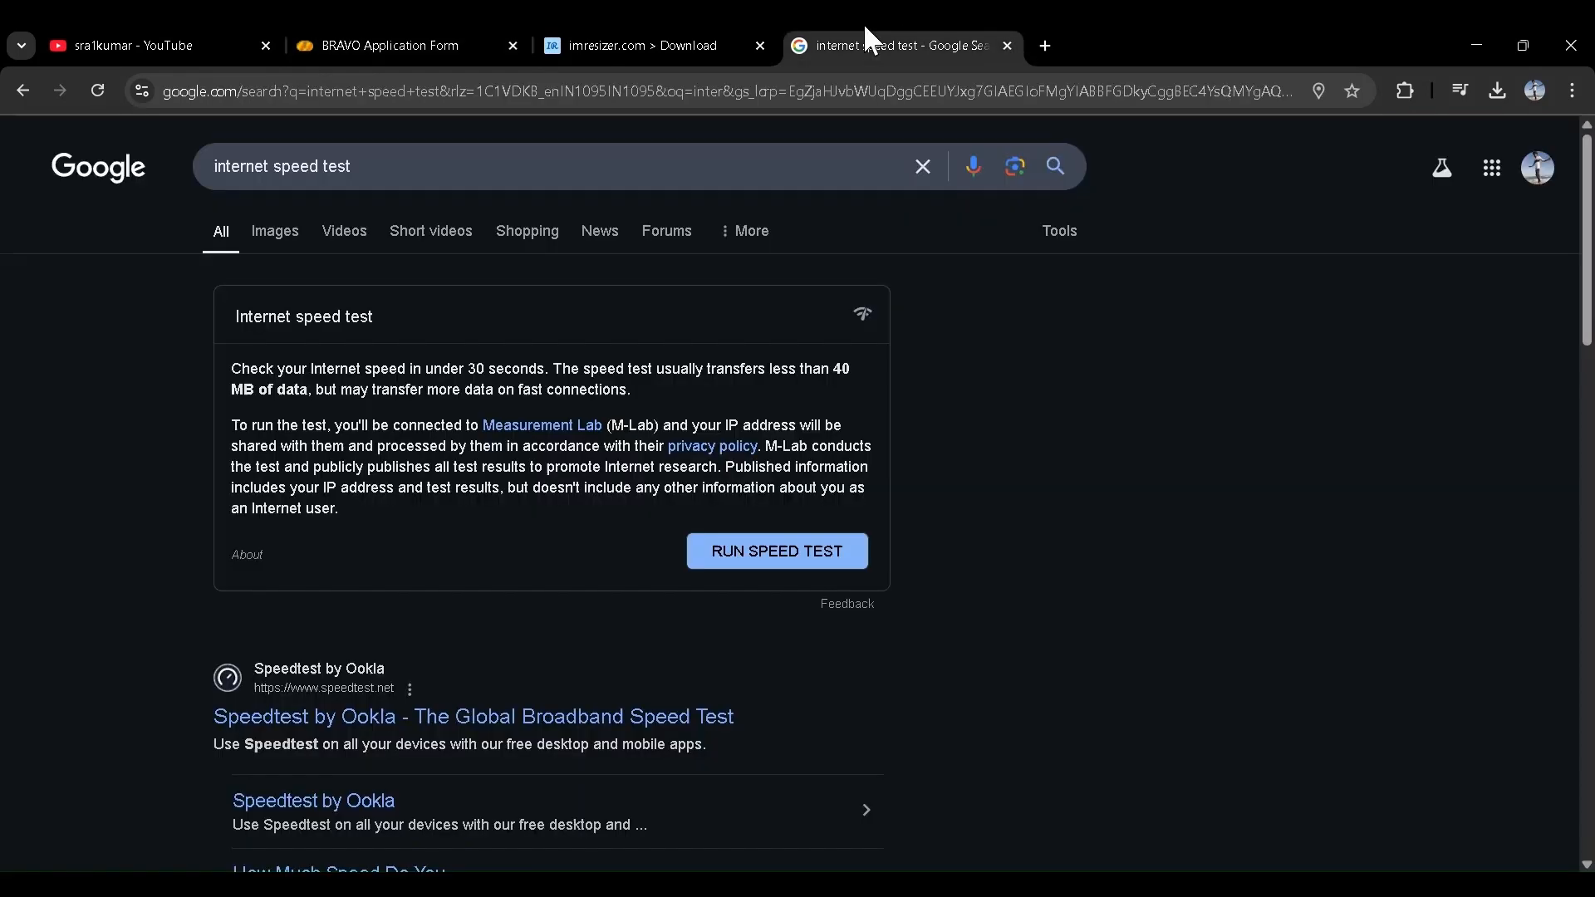
pyautogui.click(465, 46)
pyautogui.scroll(1, 781, 344)
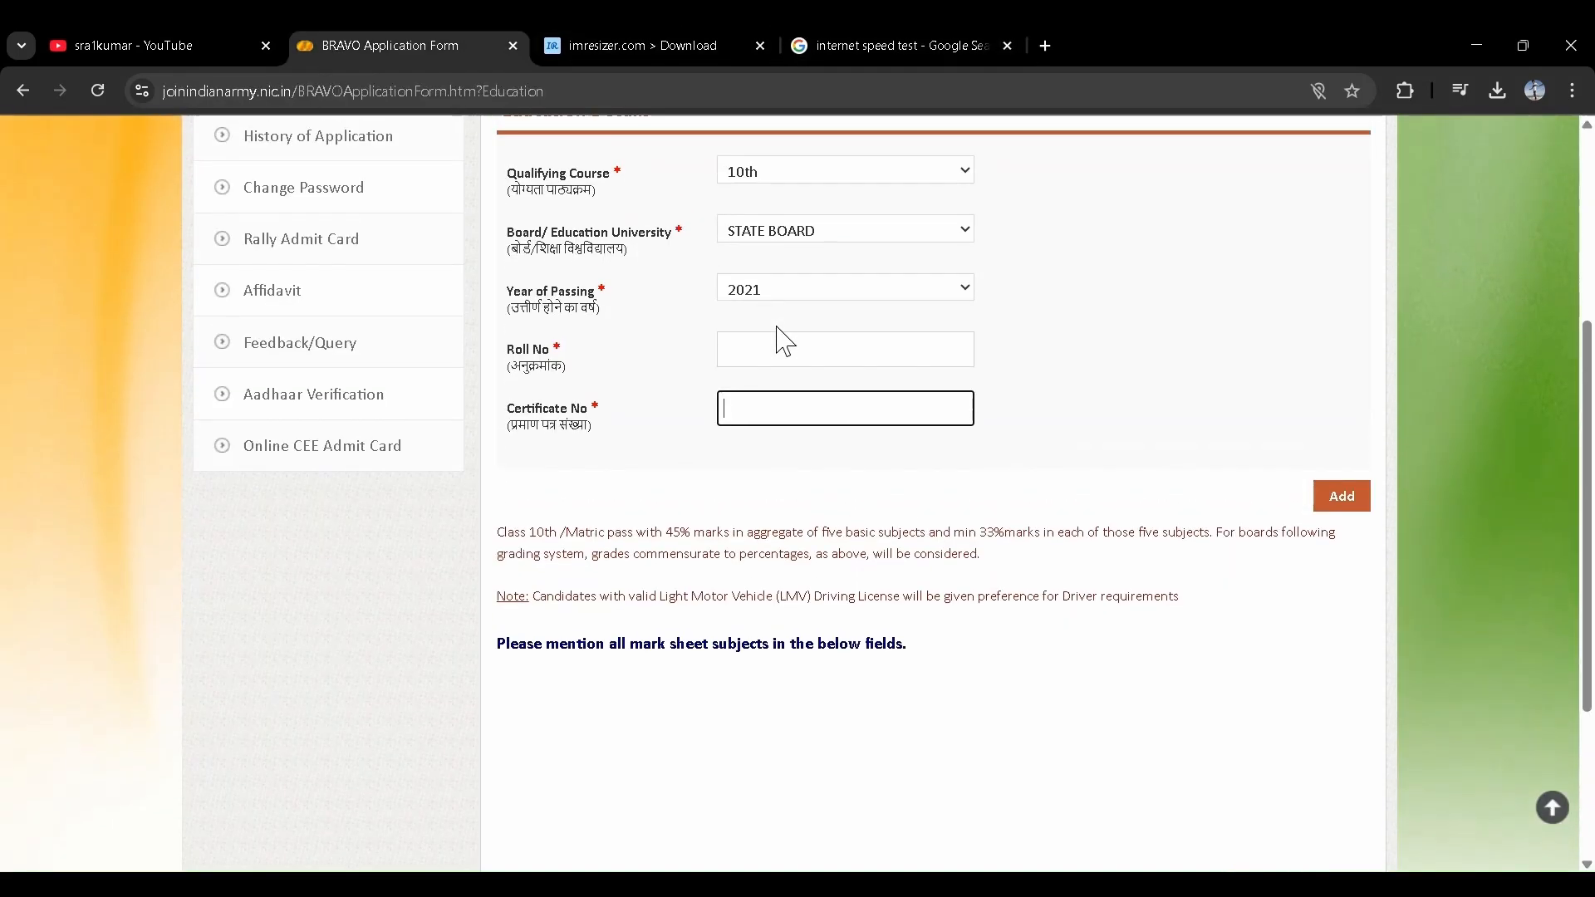
pyautogui.scroll(-1, 779, 341)
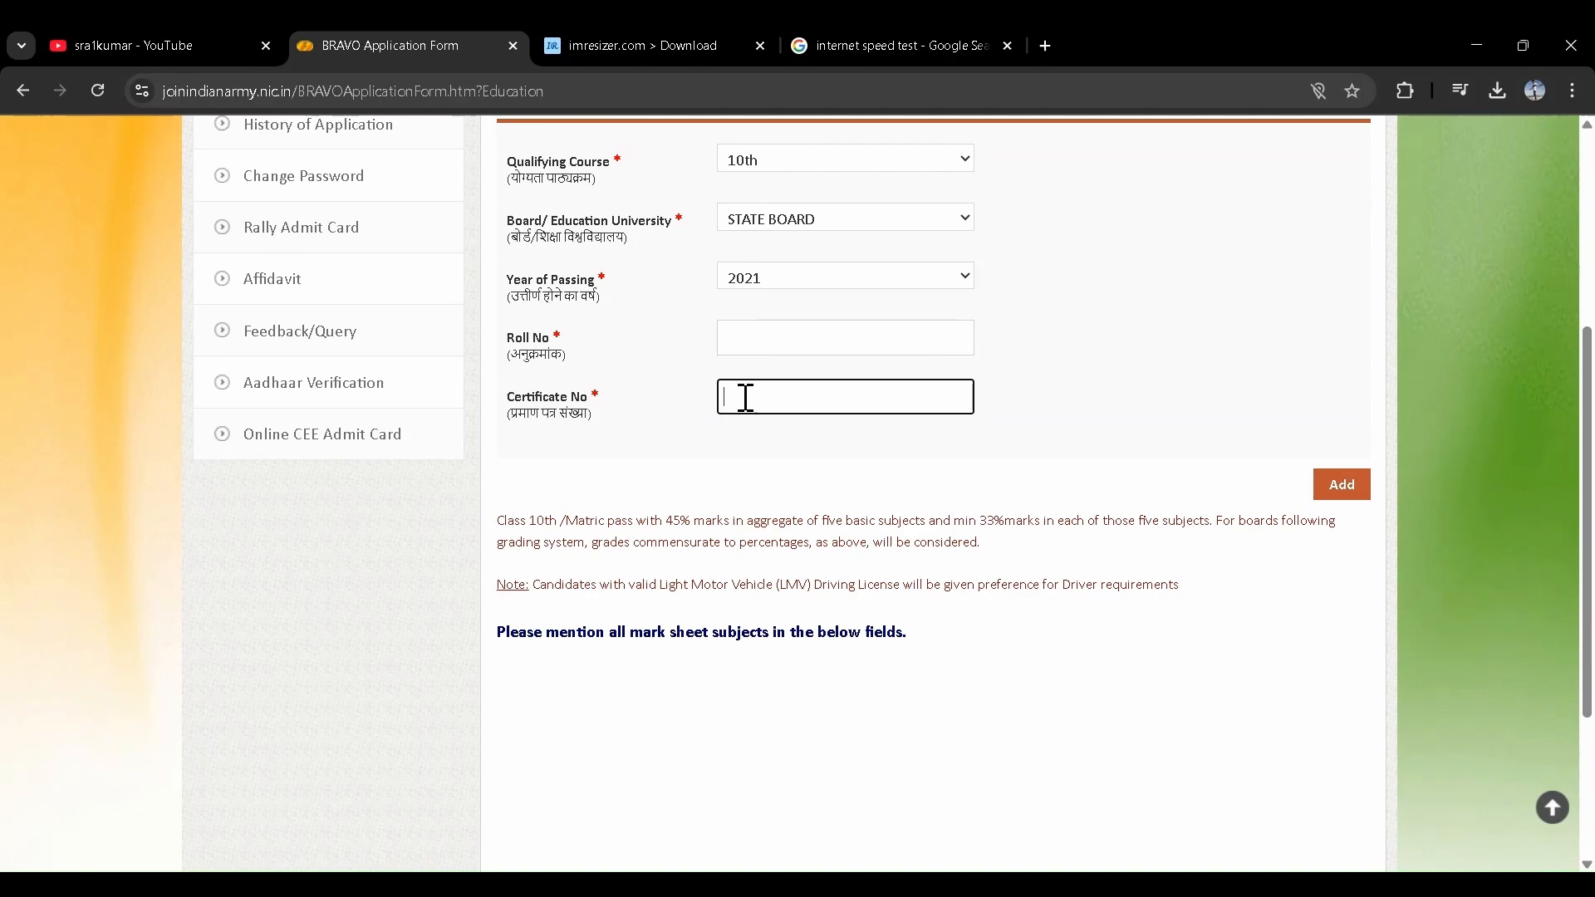
# - Search Google for '10th marksheet' in a new tab
pyautogui.click(1046, 46)
pyautogui.click(918, 101)
pyautogui.write('ind')
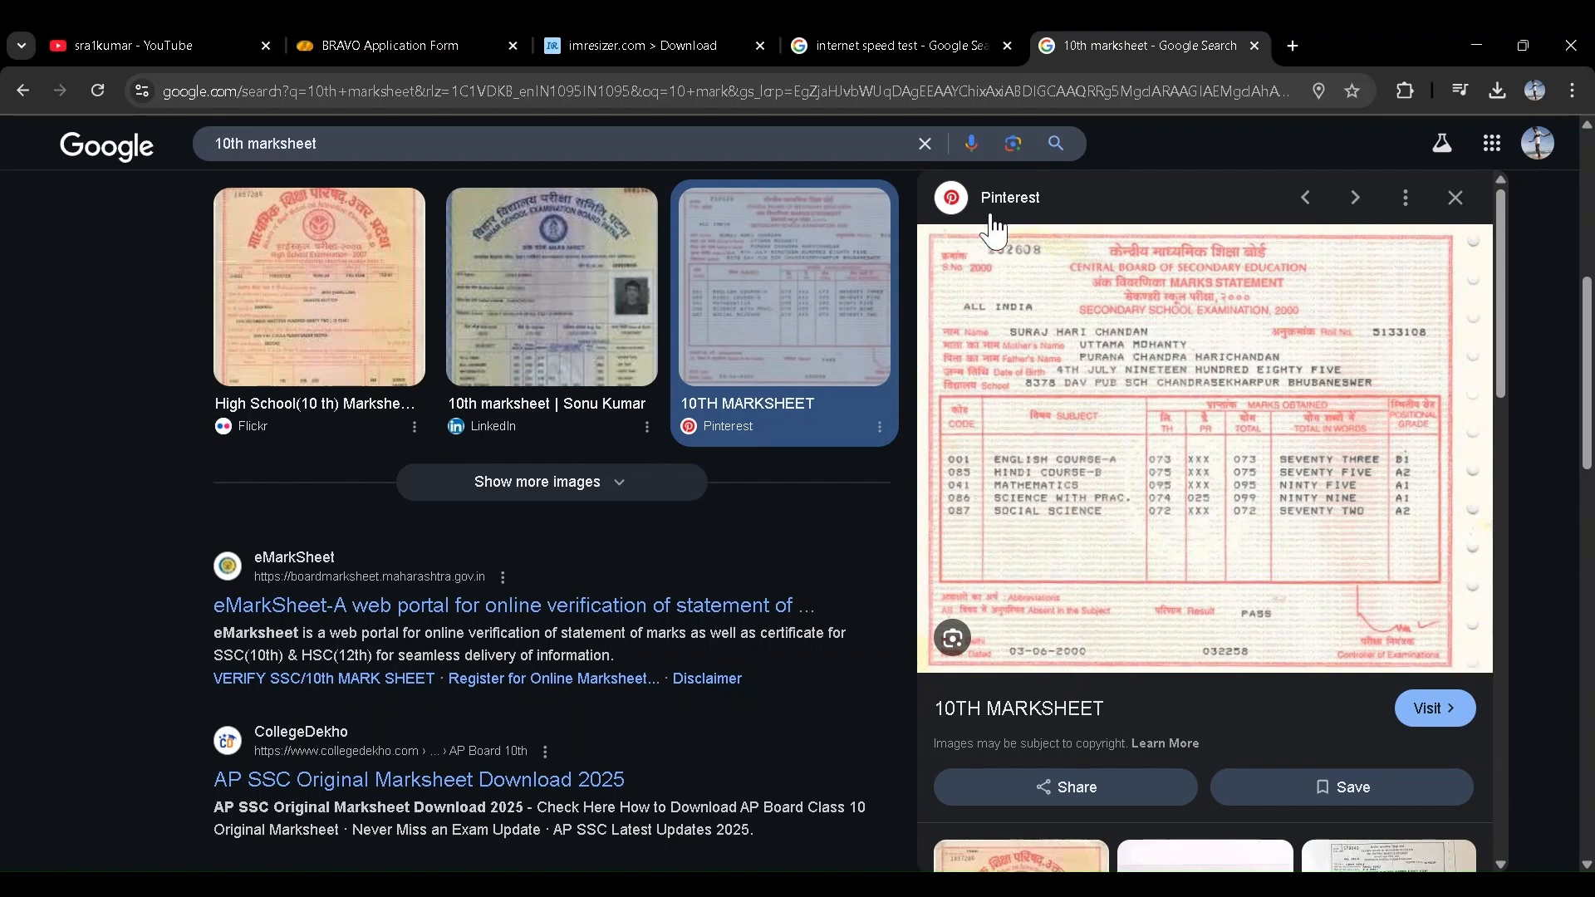
# - Inspect sample 10th marksheet image previews, then go back to the BRAVO Application Form
pyautogui.click(1047, 310)
pyautogui.click(1200, 412)
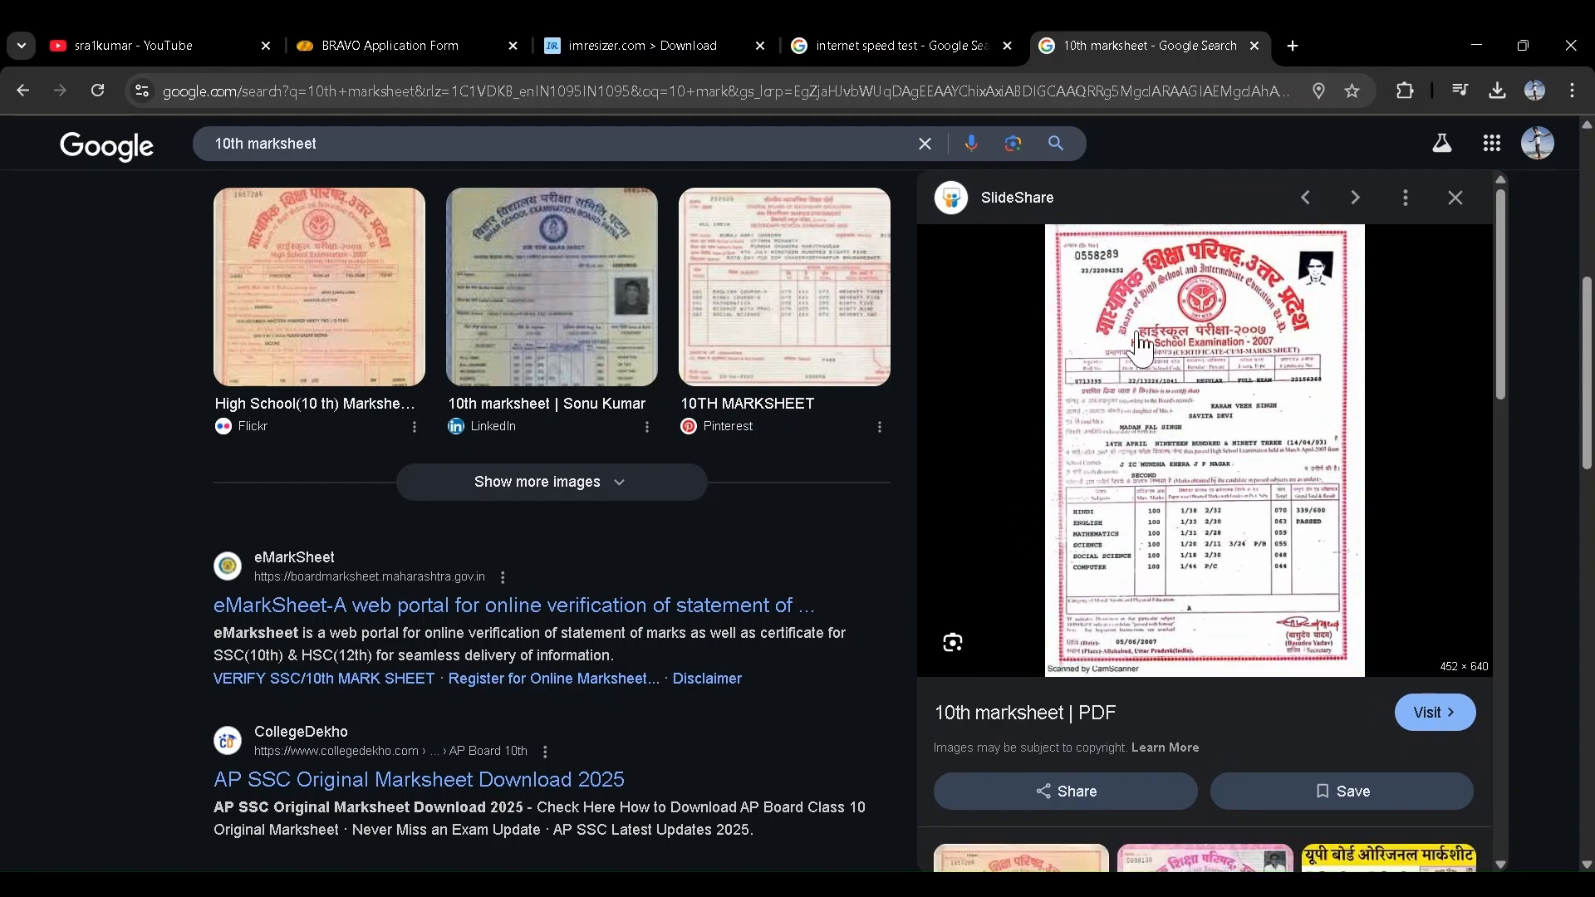
pyautogui.scroll(3, 1069, 259)
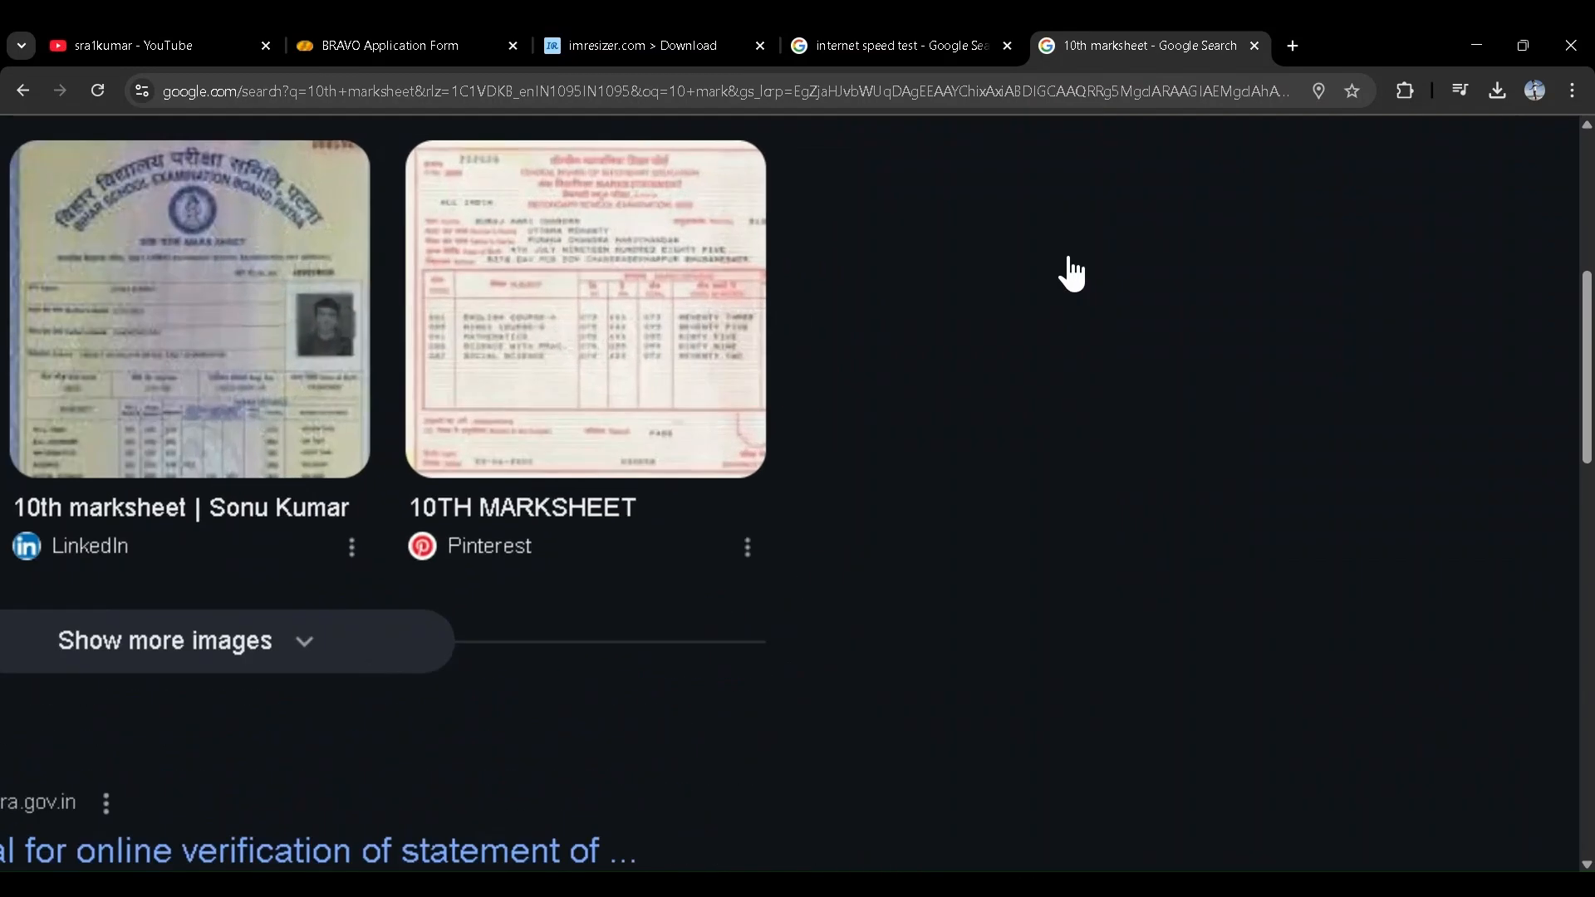
pyautogui.scroll(5, 1069, 258)
pyautogui.hscroll(1, 1069, 262)
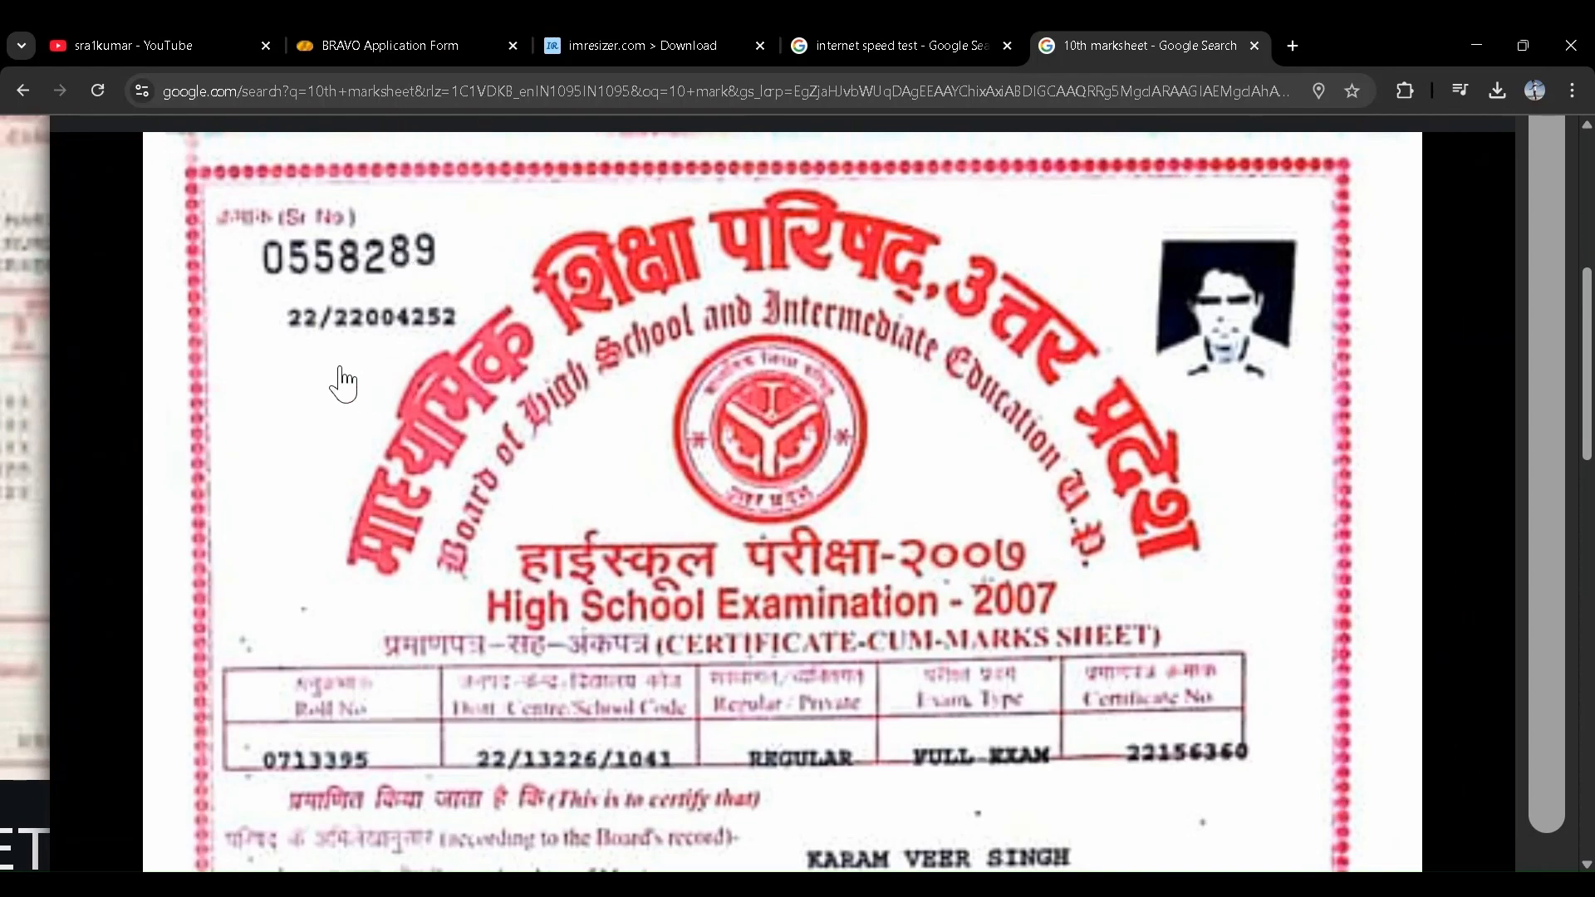
pyautogui.scroll(-8, 341, 384)
pyautogui.click(346, 46)
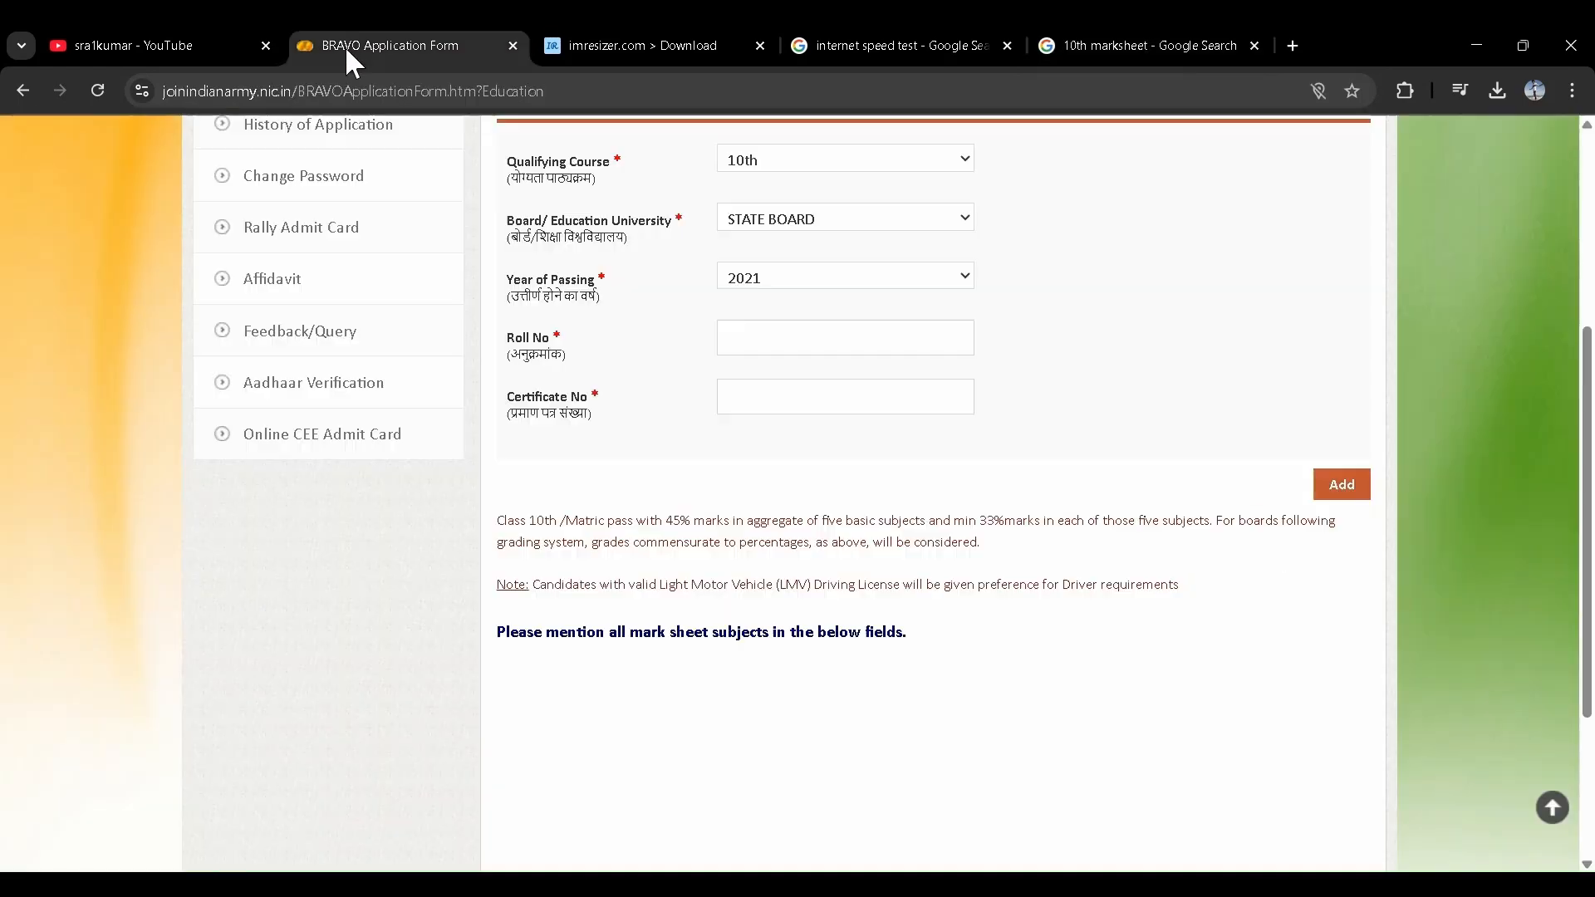
# - Enter the 10th class State Board details, starting with the Roll No, and add the record
pyautogui.click(883, 349)
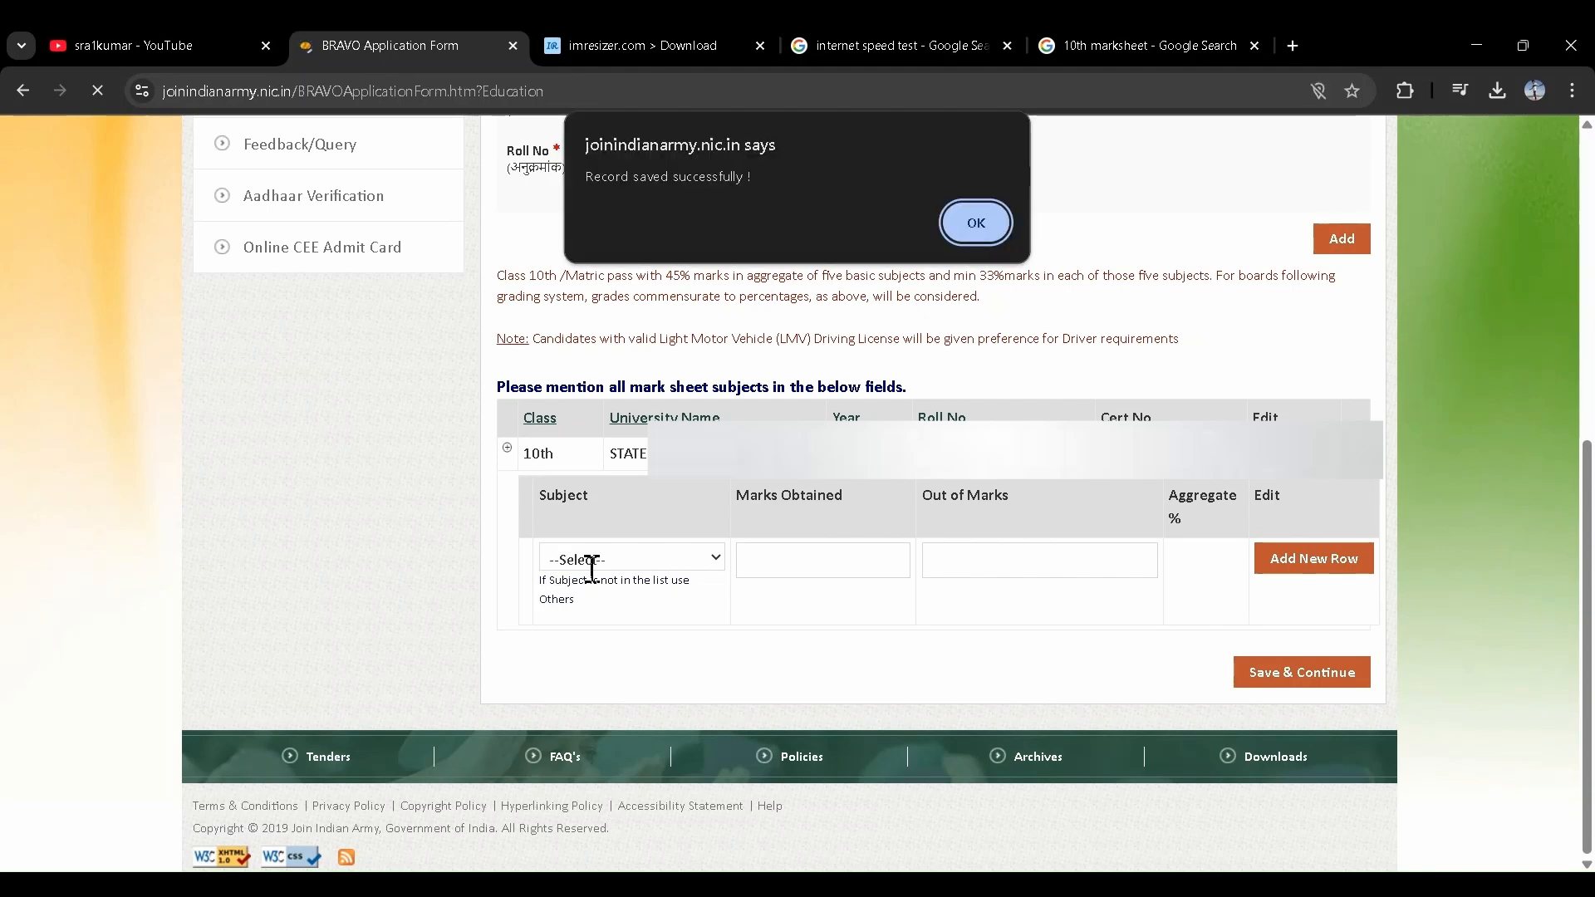
# - Add English marks out of 100 as the first 10th subject row
pyautogui.click(973, 223)
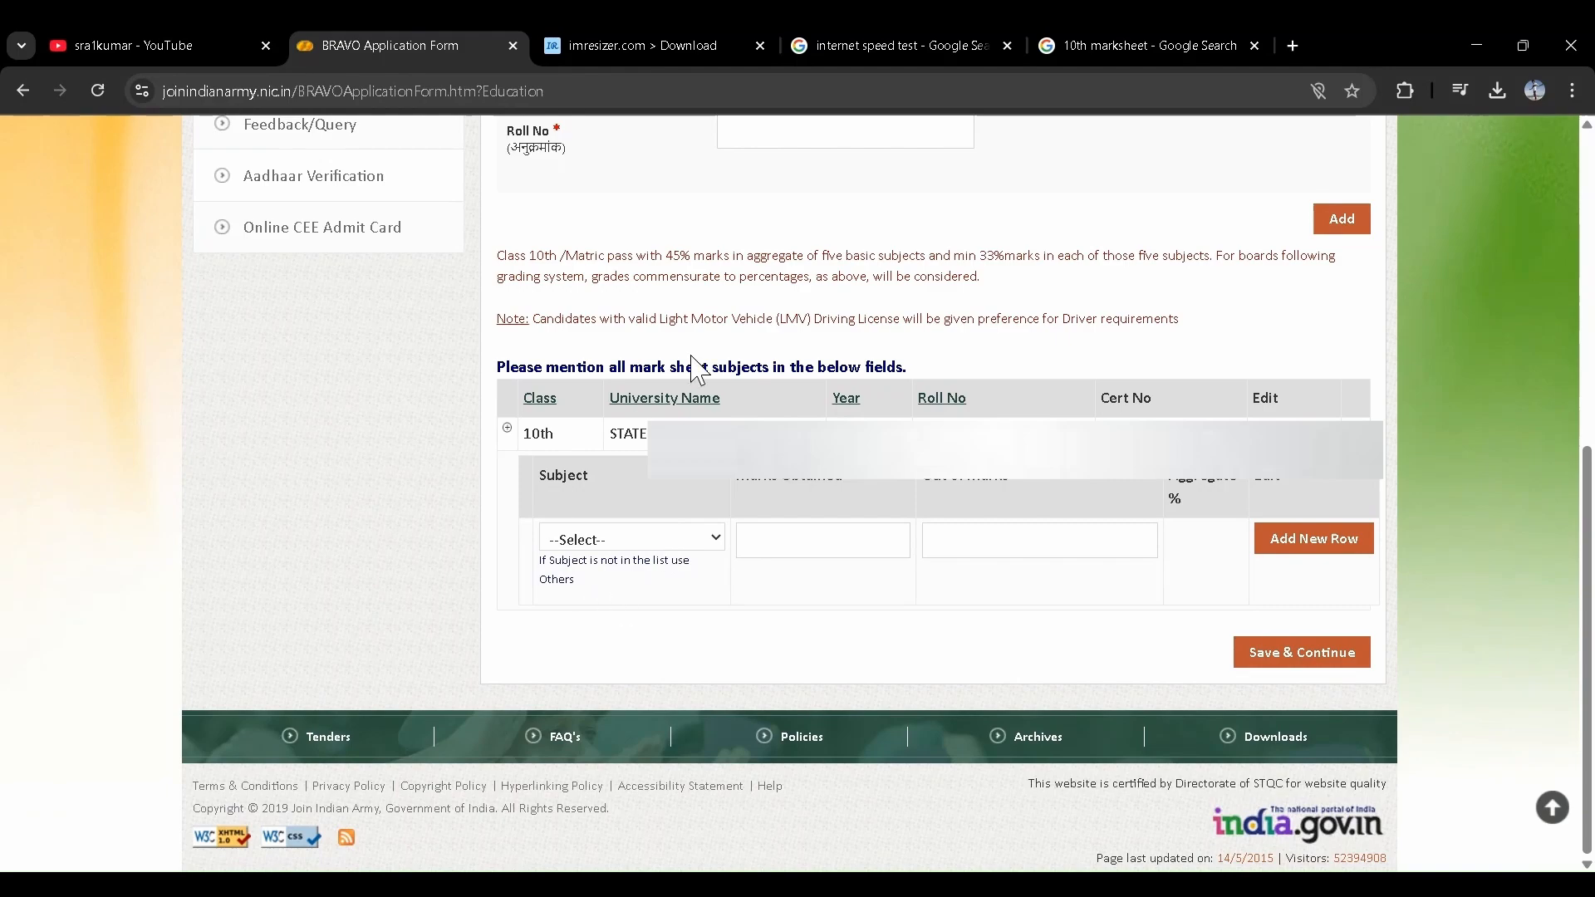
pyautogui.scroll(2, 698, 370)
pyautogui.scroll(-2, 698, 370)
pyautogui.scroll(-1, 761, 589)
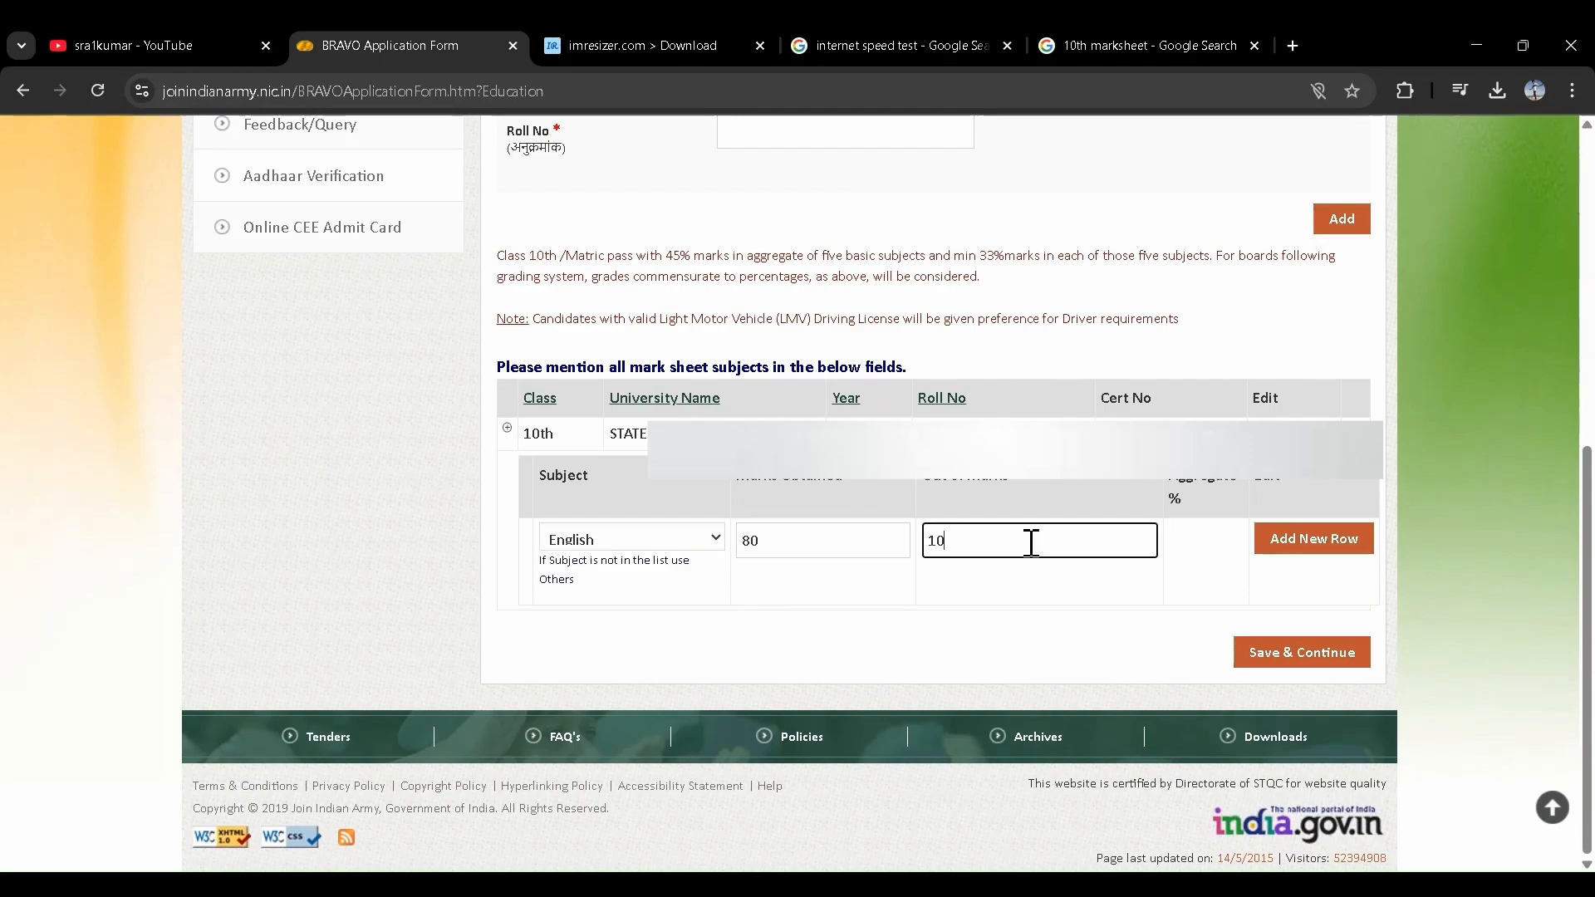
pyautogui.click(1308, 548)
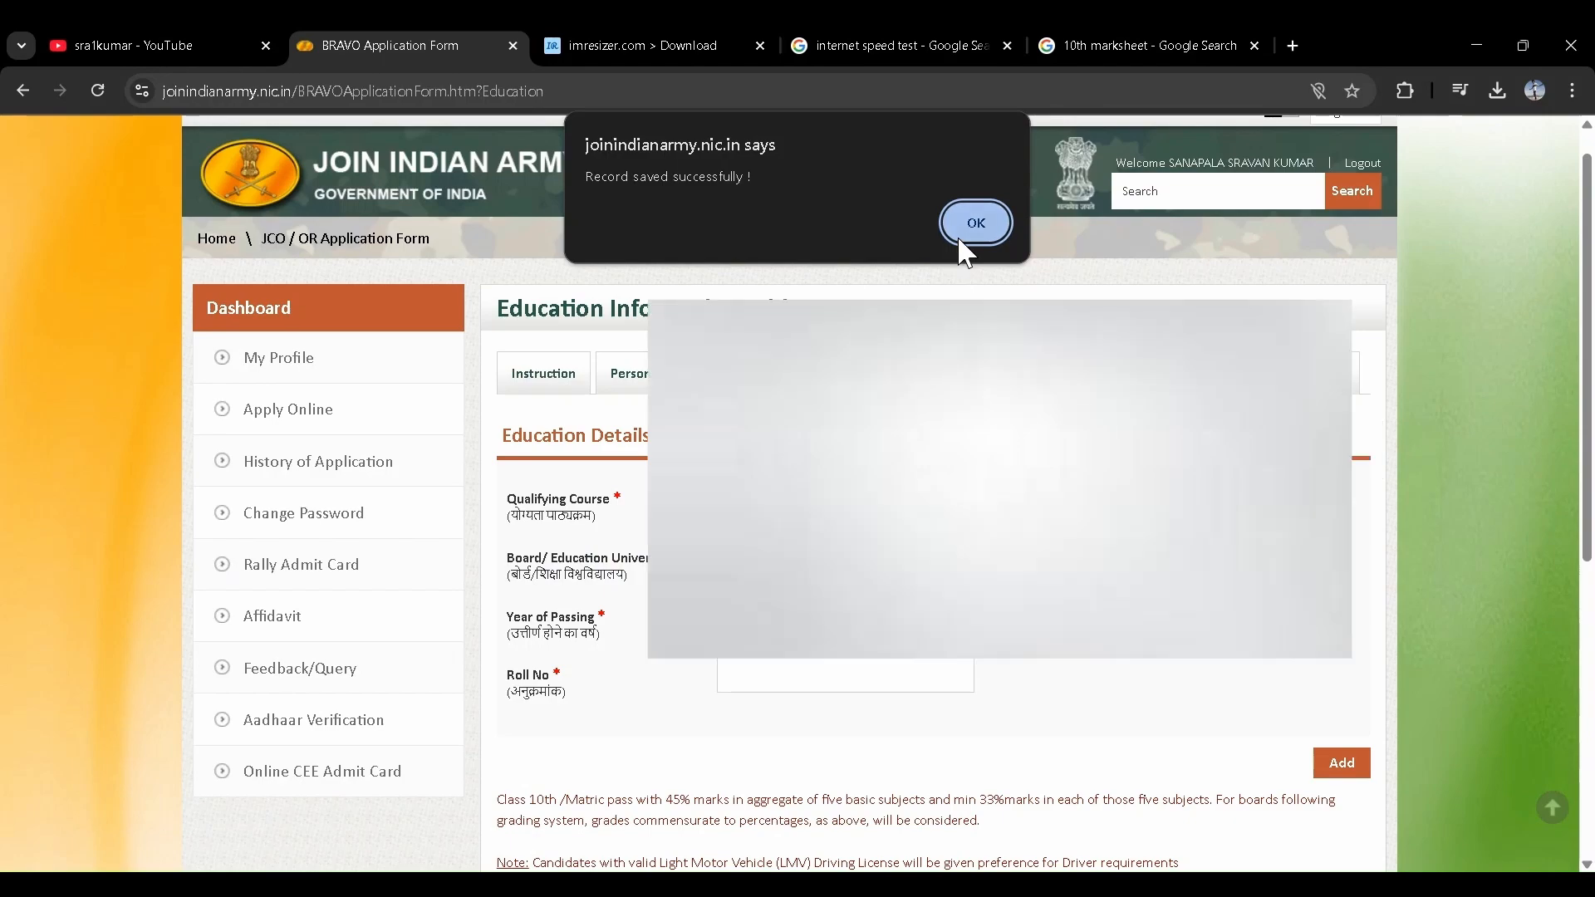
pyautogui.click(973, 222)
# - Add the remaining subjects, including Social Studies 90/100 under Others, and save and continue
pyautogui.scroll(-4, 918, 702)
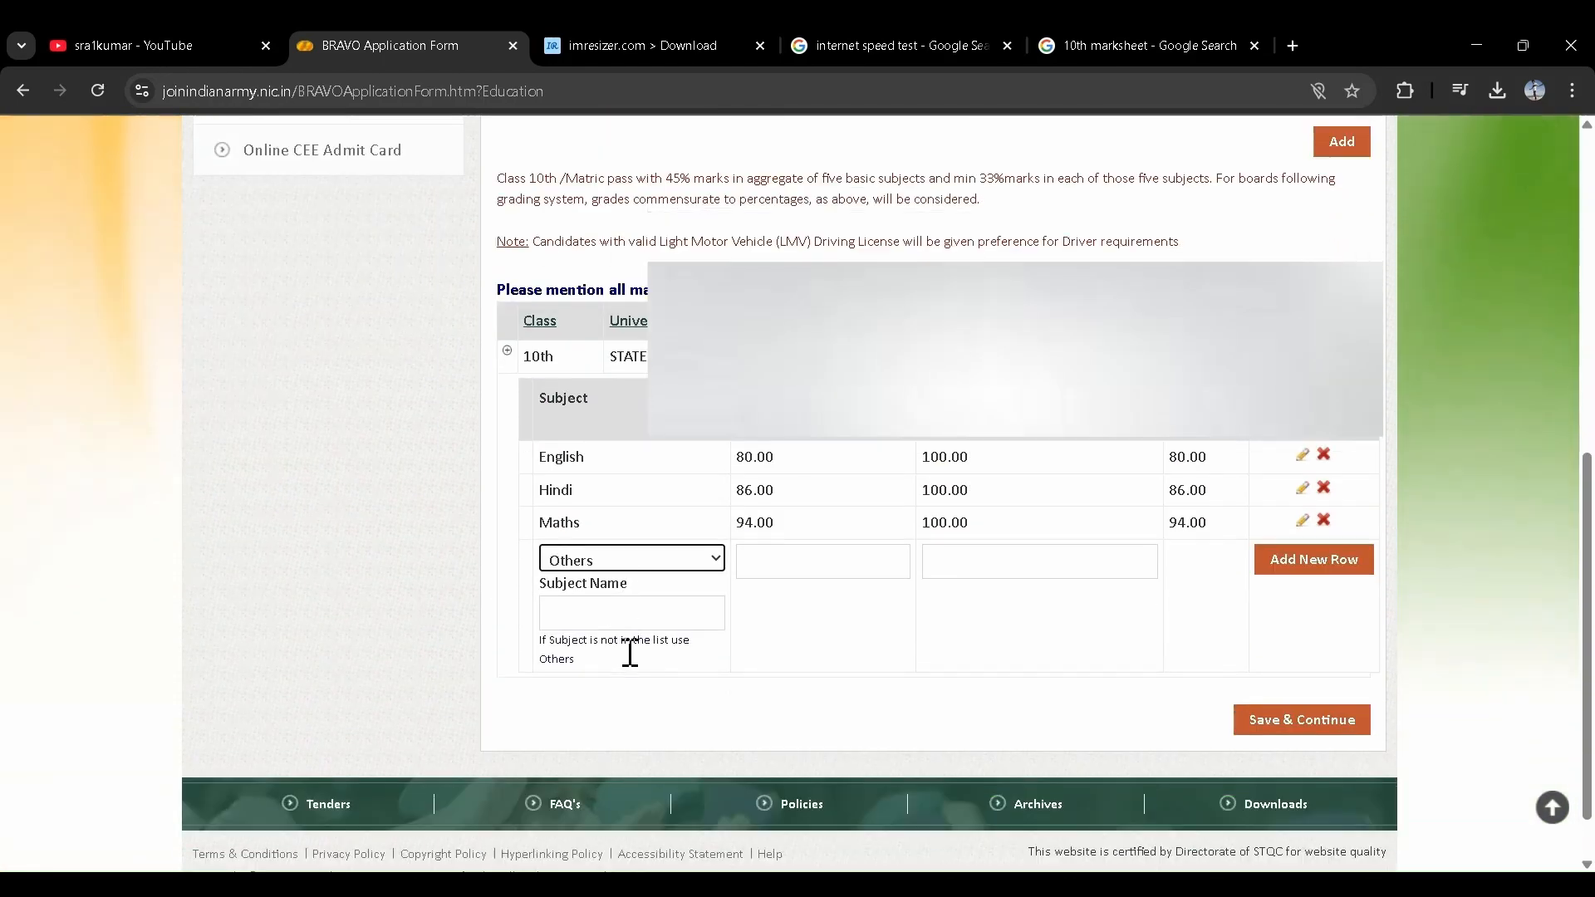
pyautogui.scroll(-1, 628, 653)
pyautogui.click(596, 577)
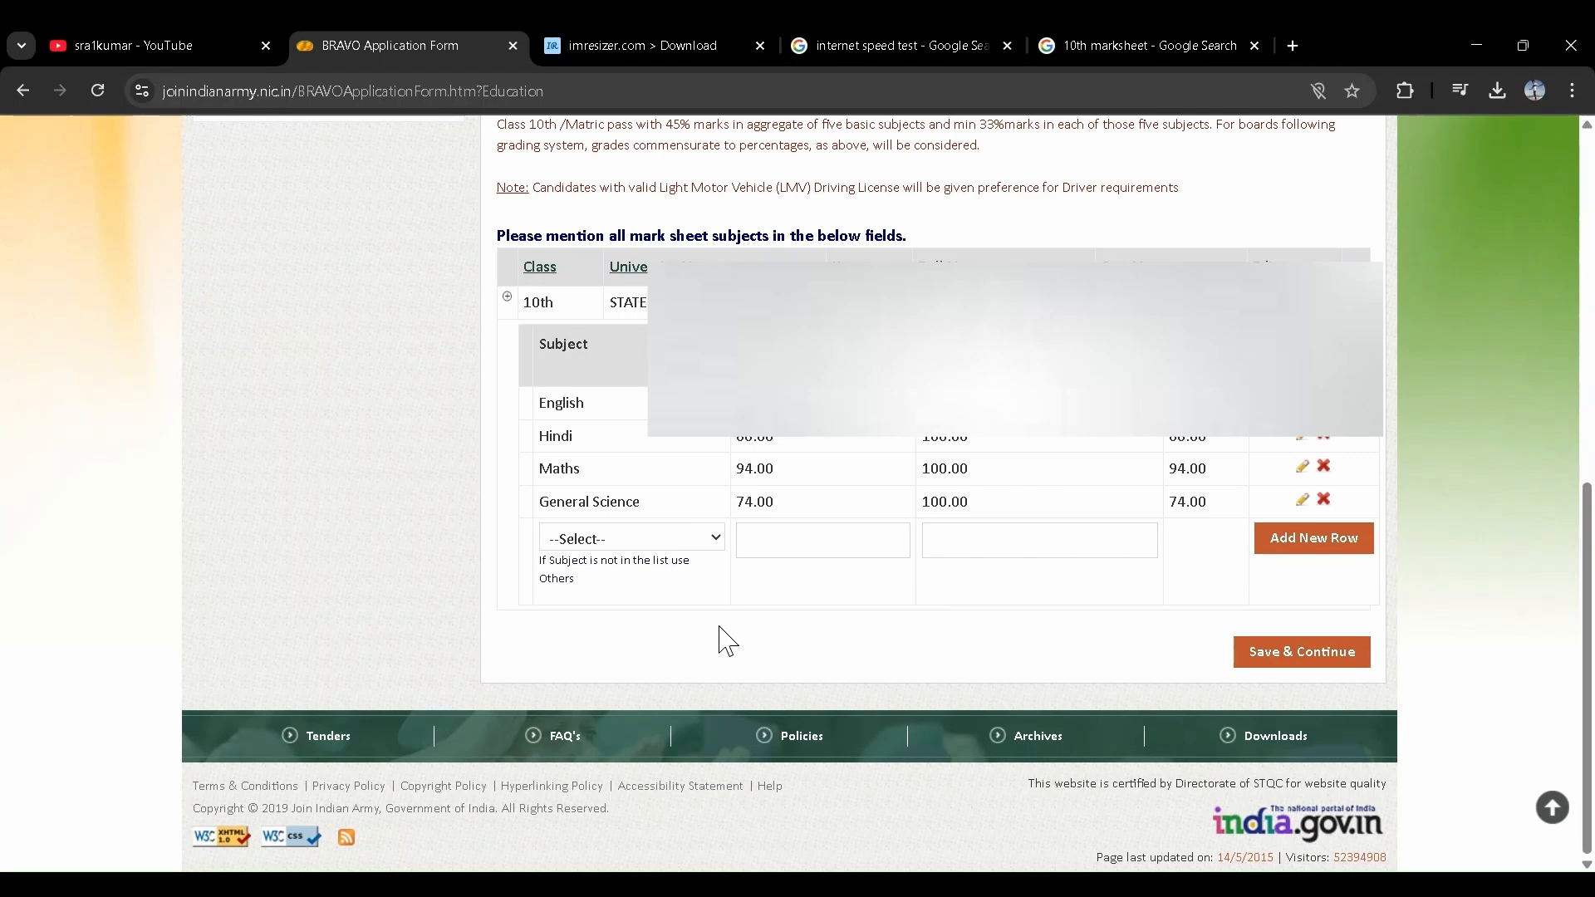
pyautogui.click(560, 680)
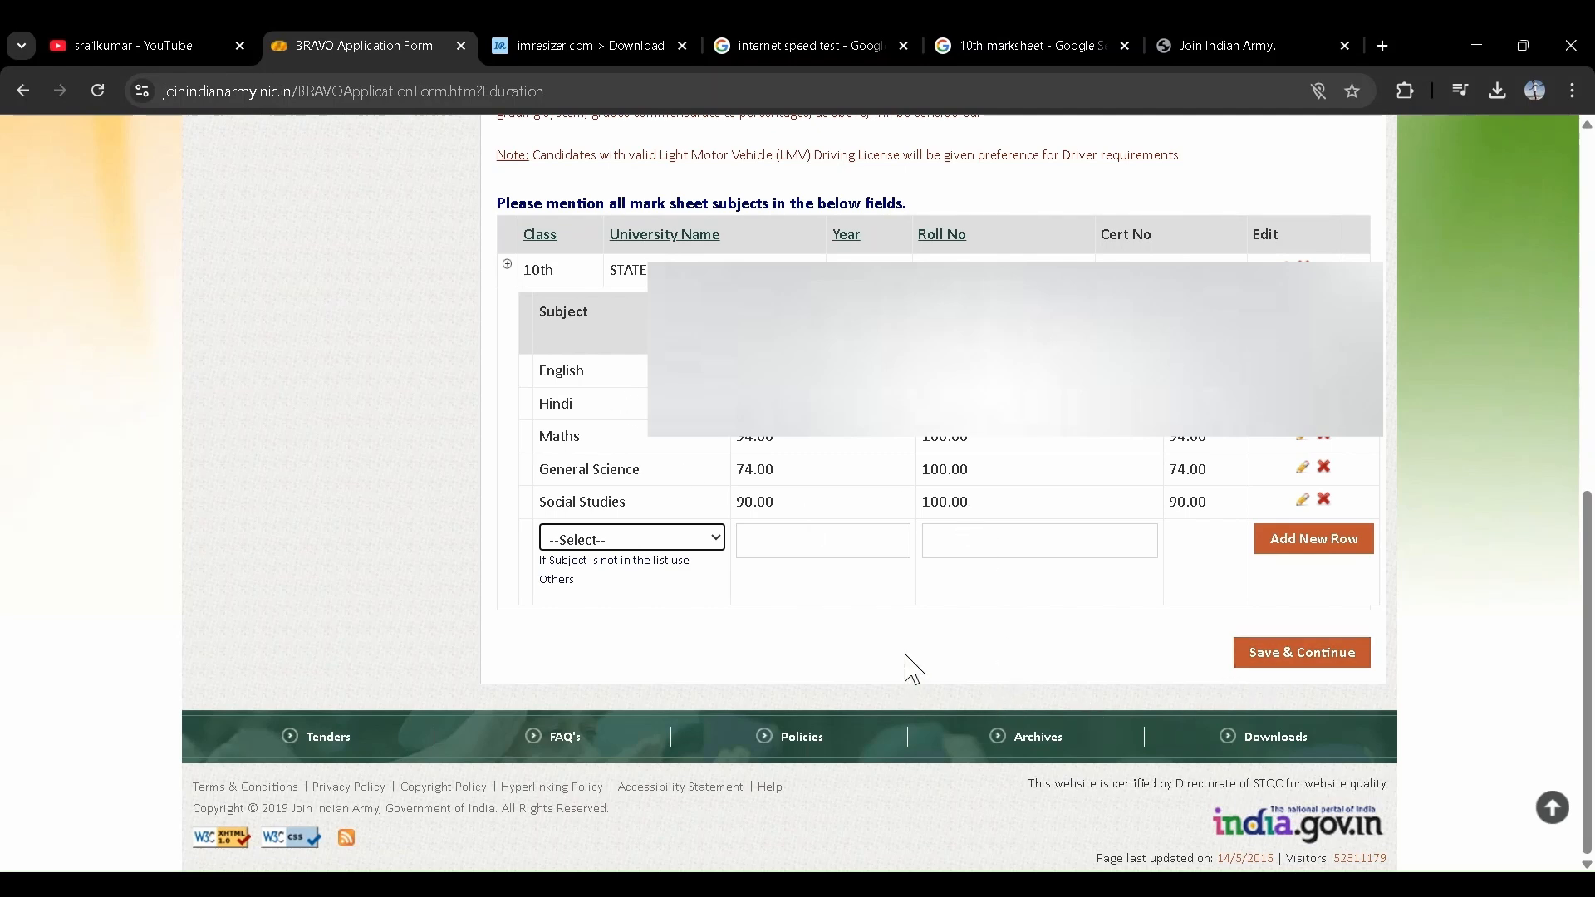
pyautogui.click(1262, 659)
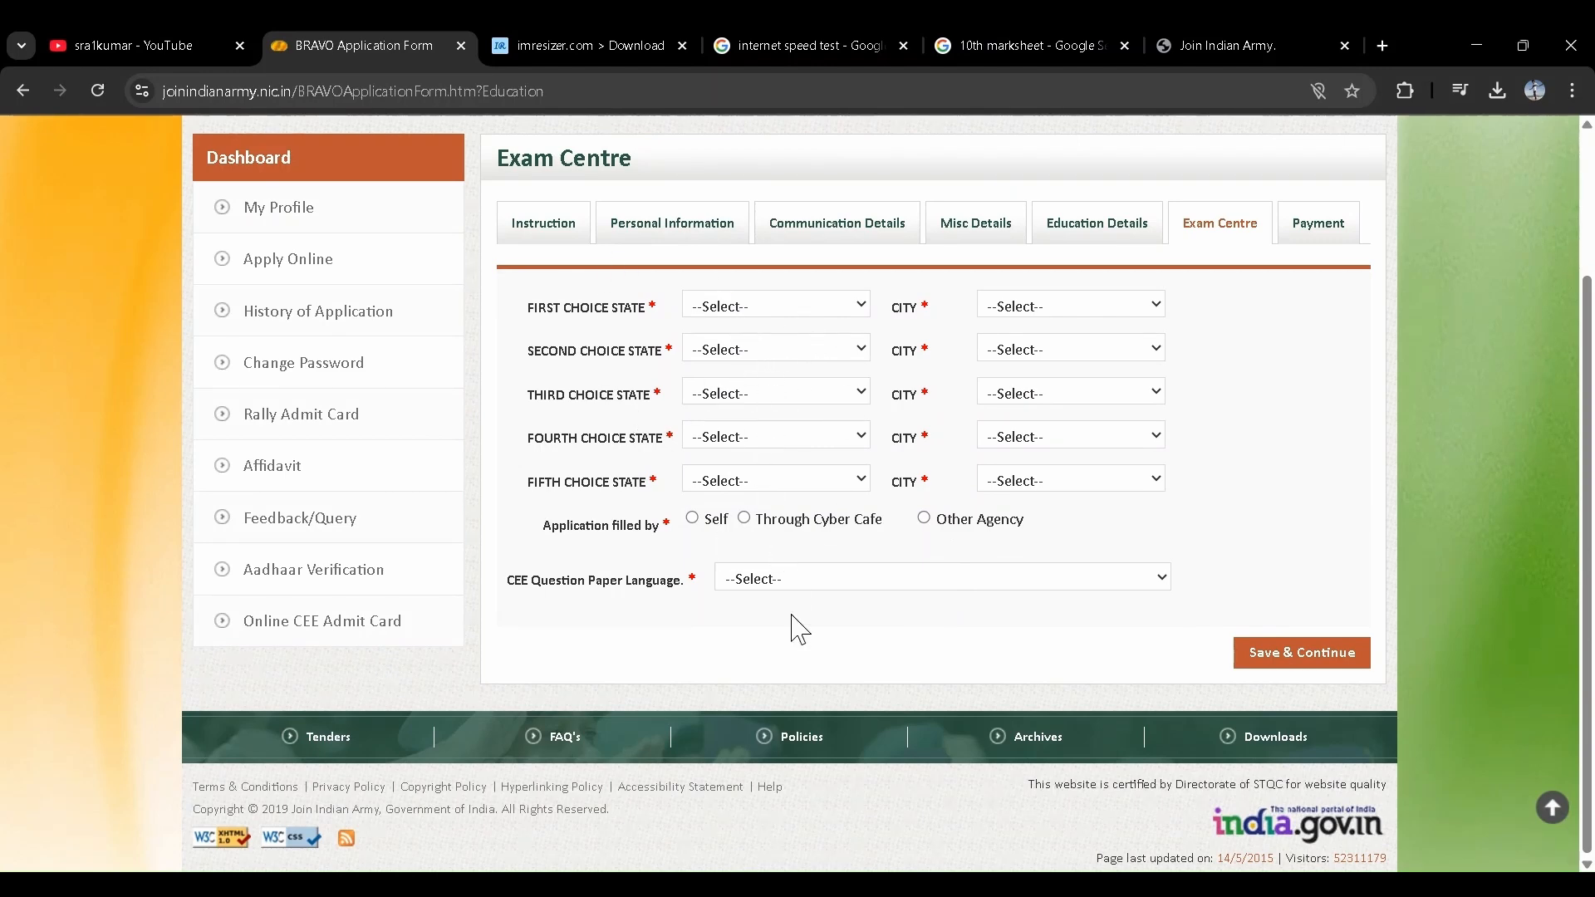
# - Choose Andhra Pradesh cities, from Vijayawada to Srikakulam, for all five exam centre choices
pyautogui.click(744, 396)
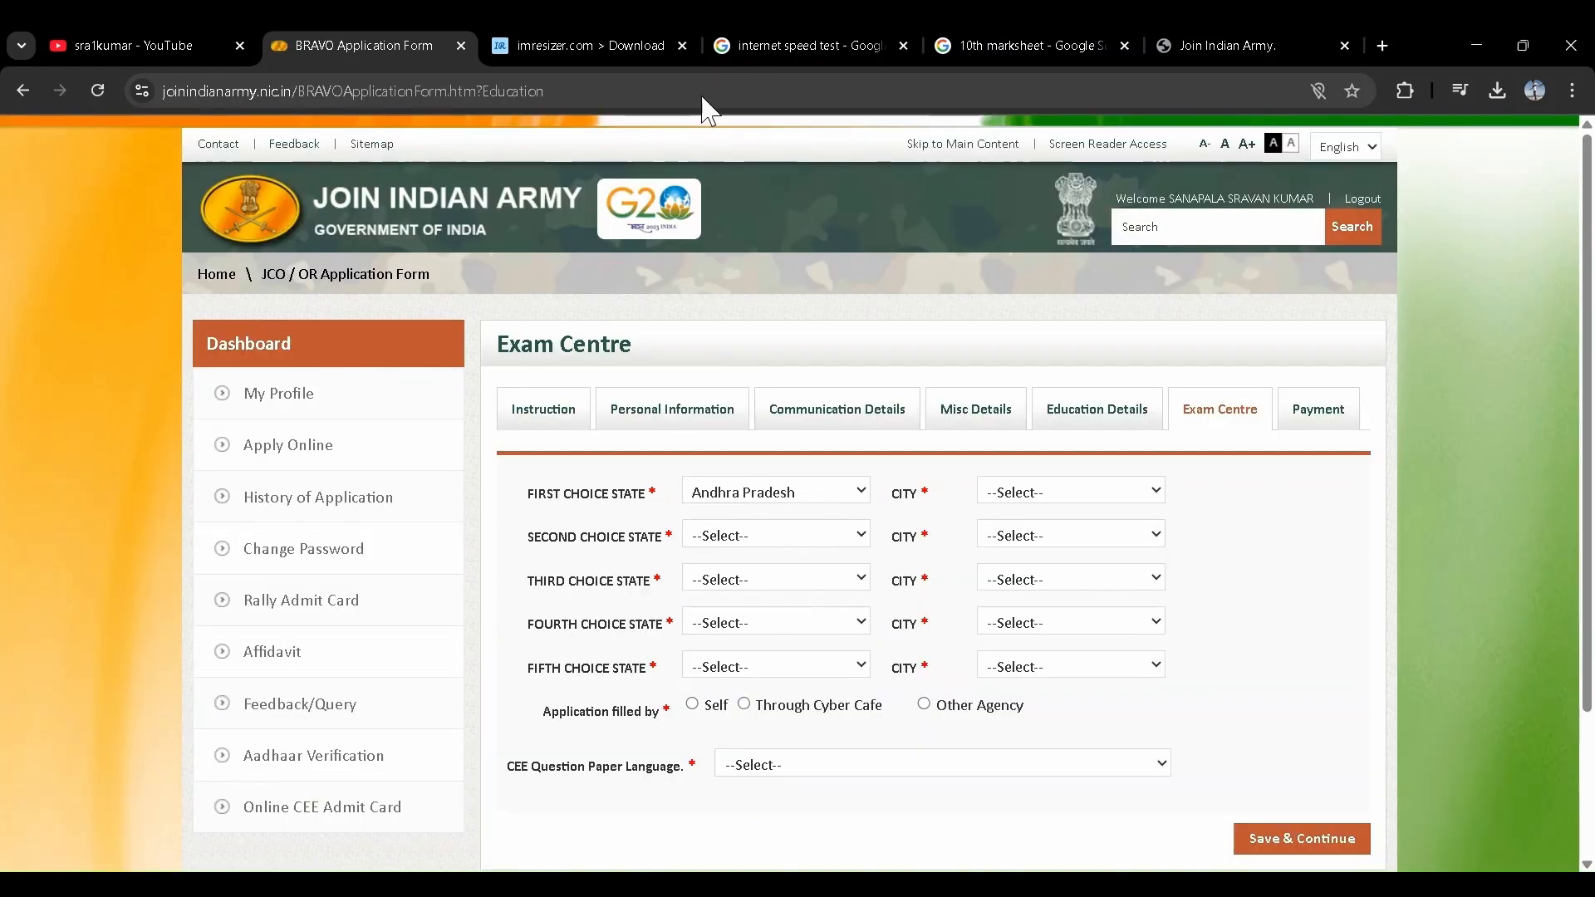
pyautogui.click(697, 99)
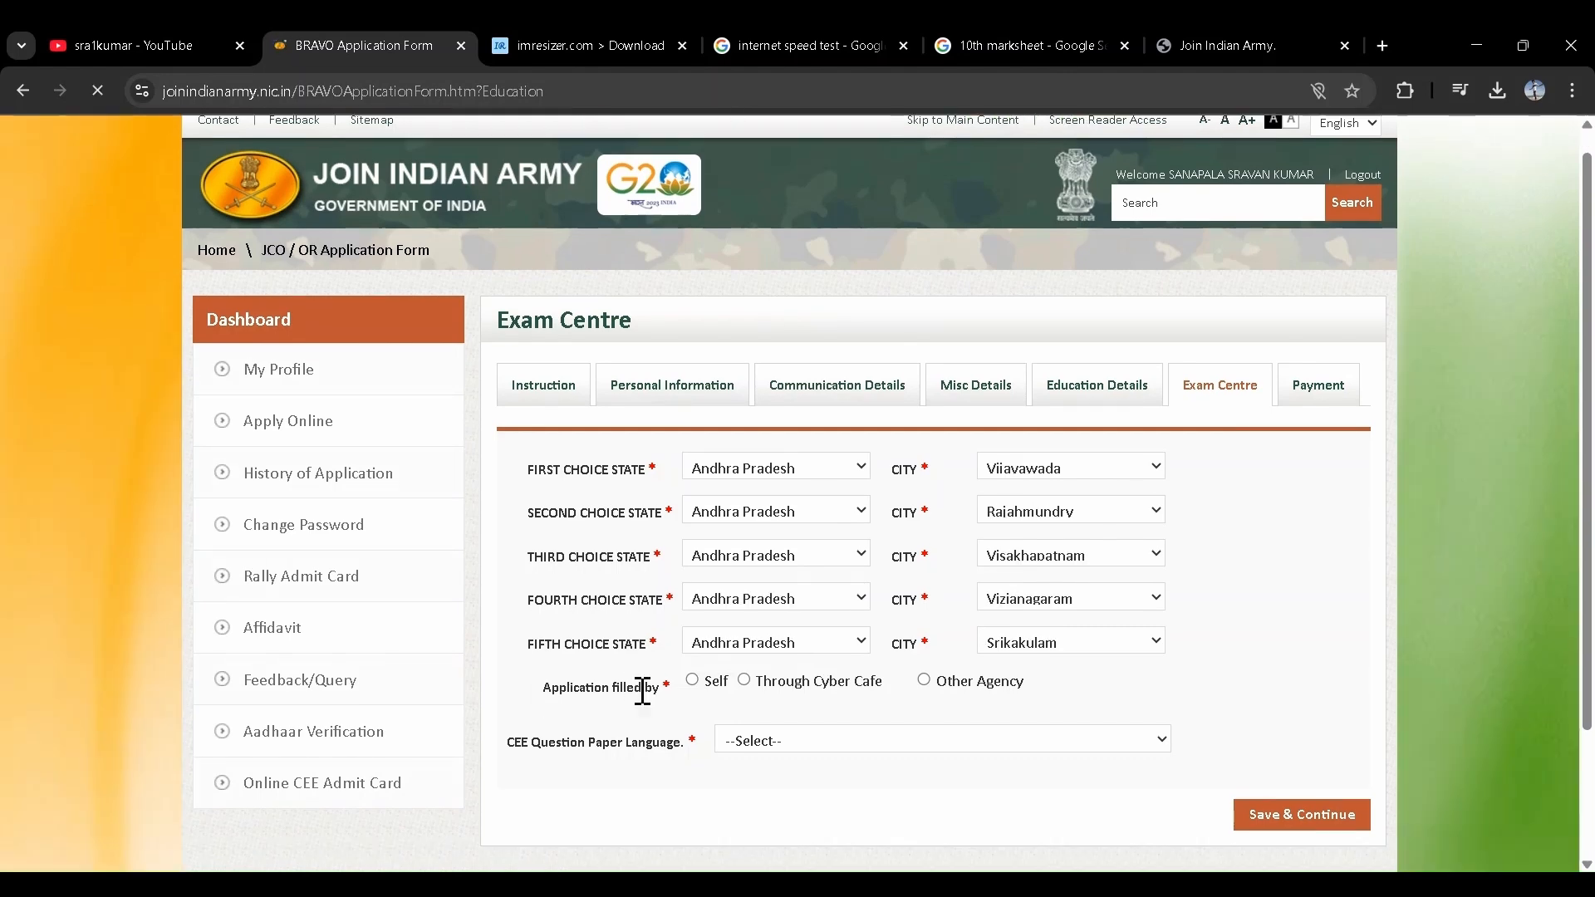
pyautogui.click(693, 681)
# - Mark the application as filled by Self and set the paper language to Telugu
pyautogui.click(696, 681)
pyautogui.scroll(-2, 819, 570)
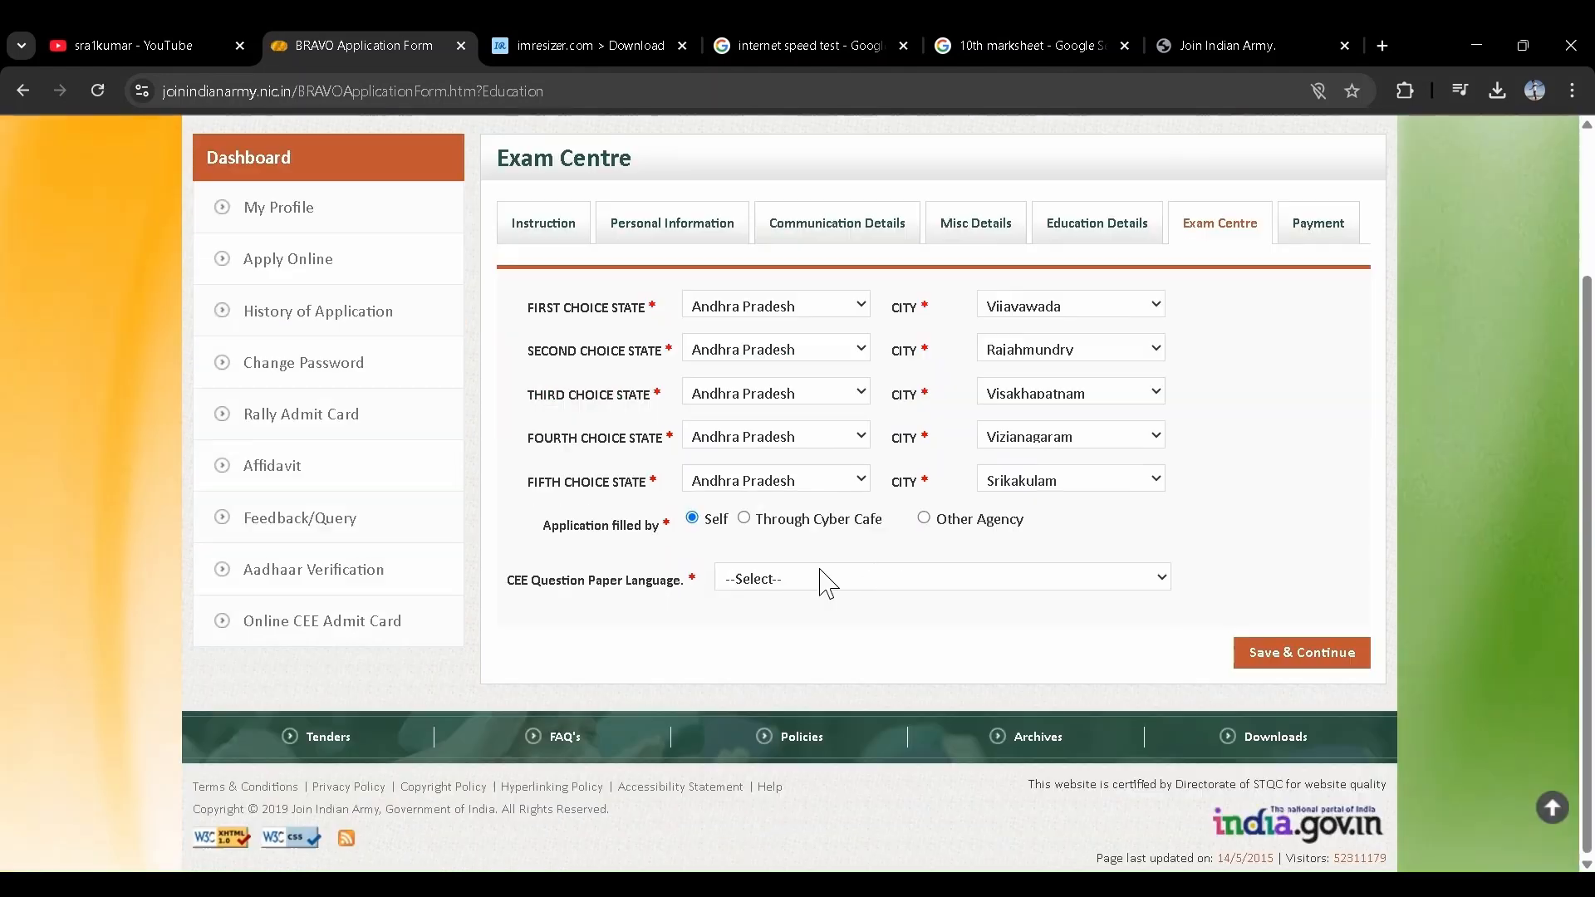
pyautogui.click(780, 523)
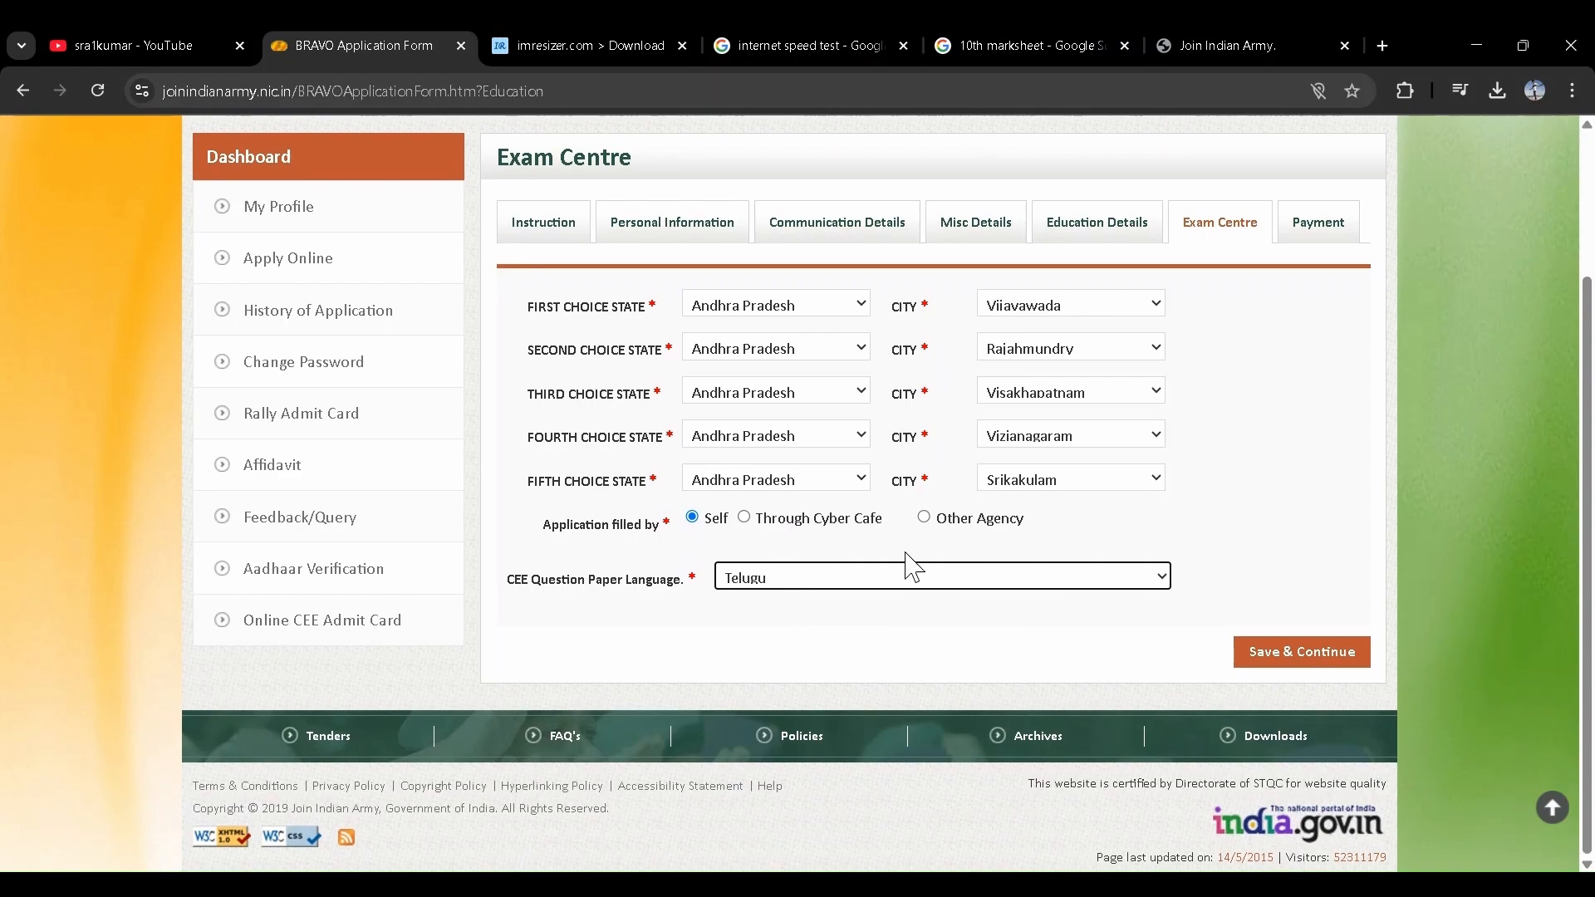
# - Save the exam centre choices and review the application detail summary
pyautogui.click(1290, 657)
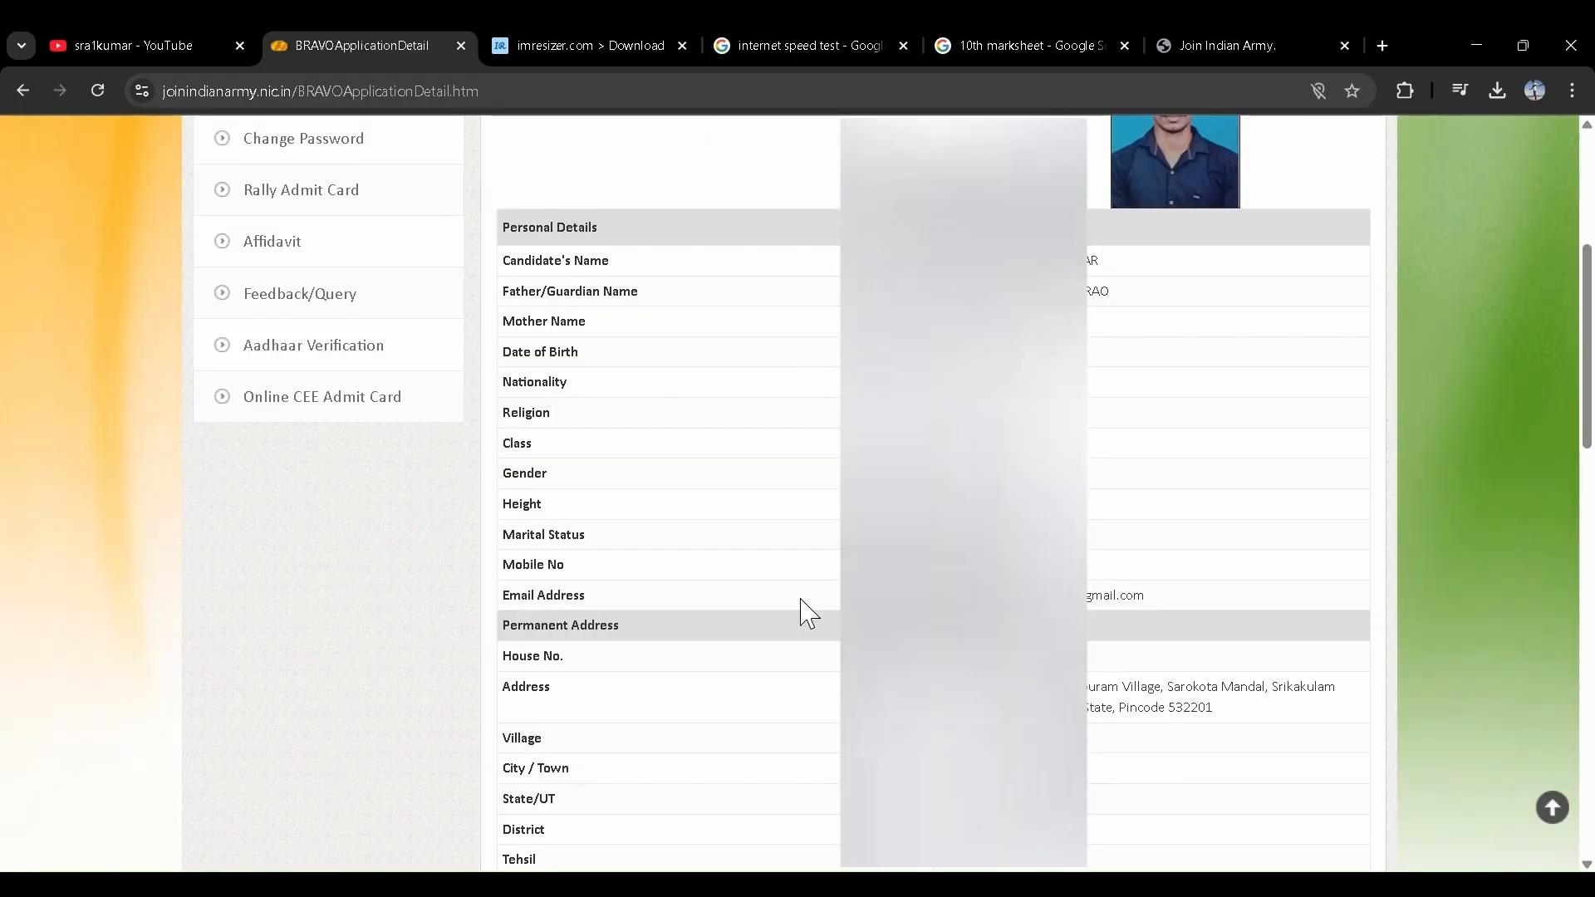
pyautogui.scroll(-1, 802, 612)
pyautogui.scroll(3, 806, 612)
pyautogui.scroll(-1, 790, 466)
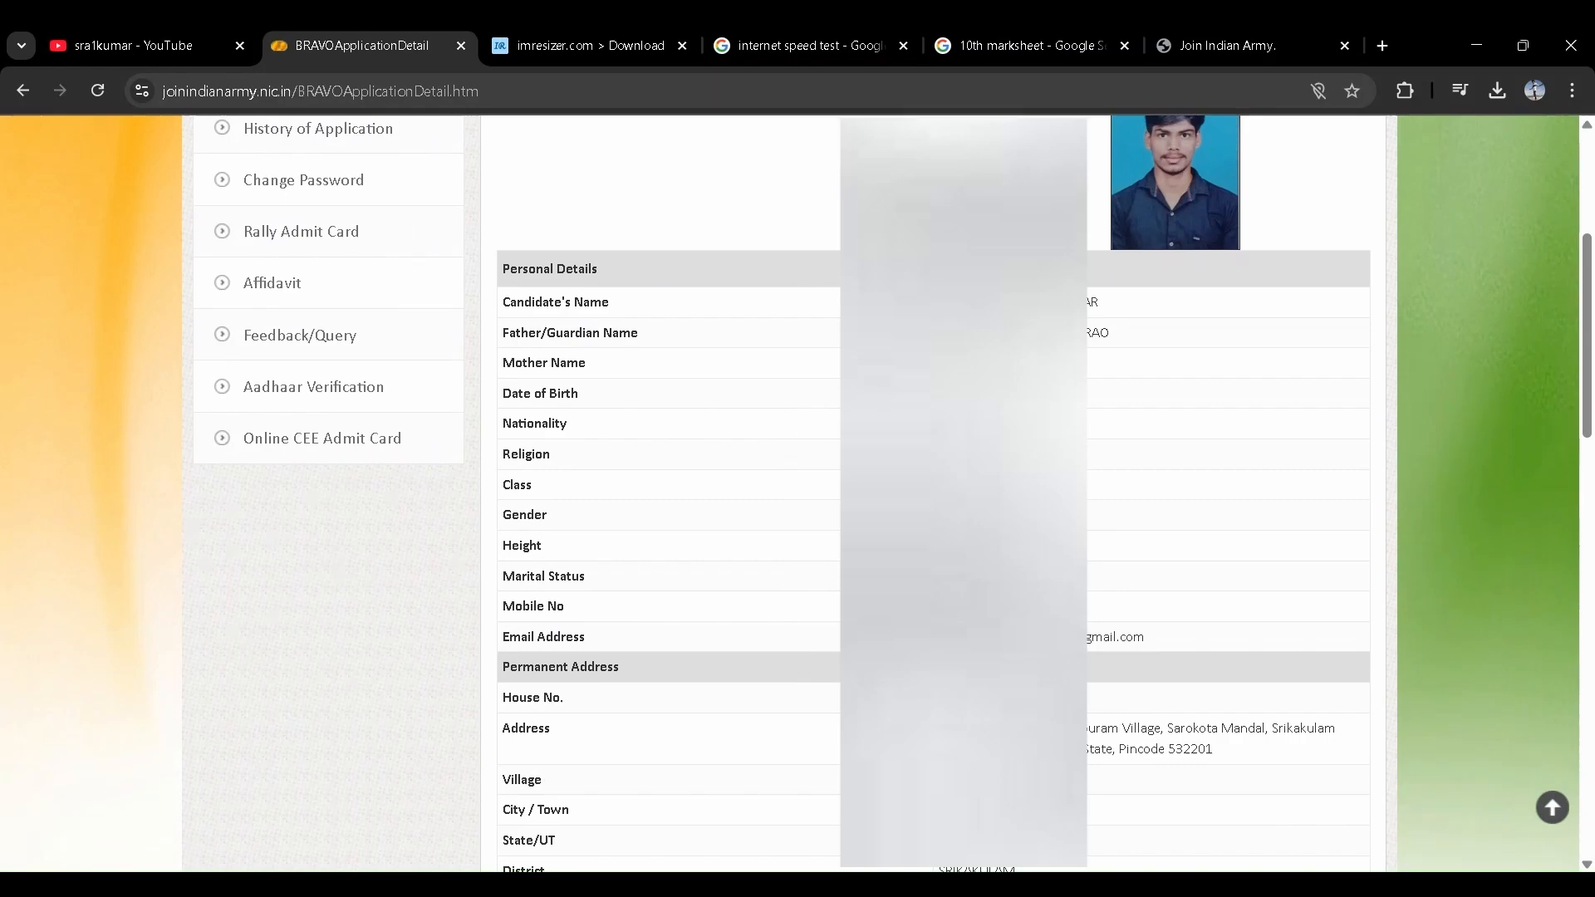
pyautogui.scroll(-6, 934, 493)
pyautogui.scroll(-2, 798, 490)
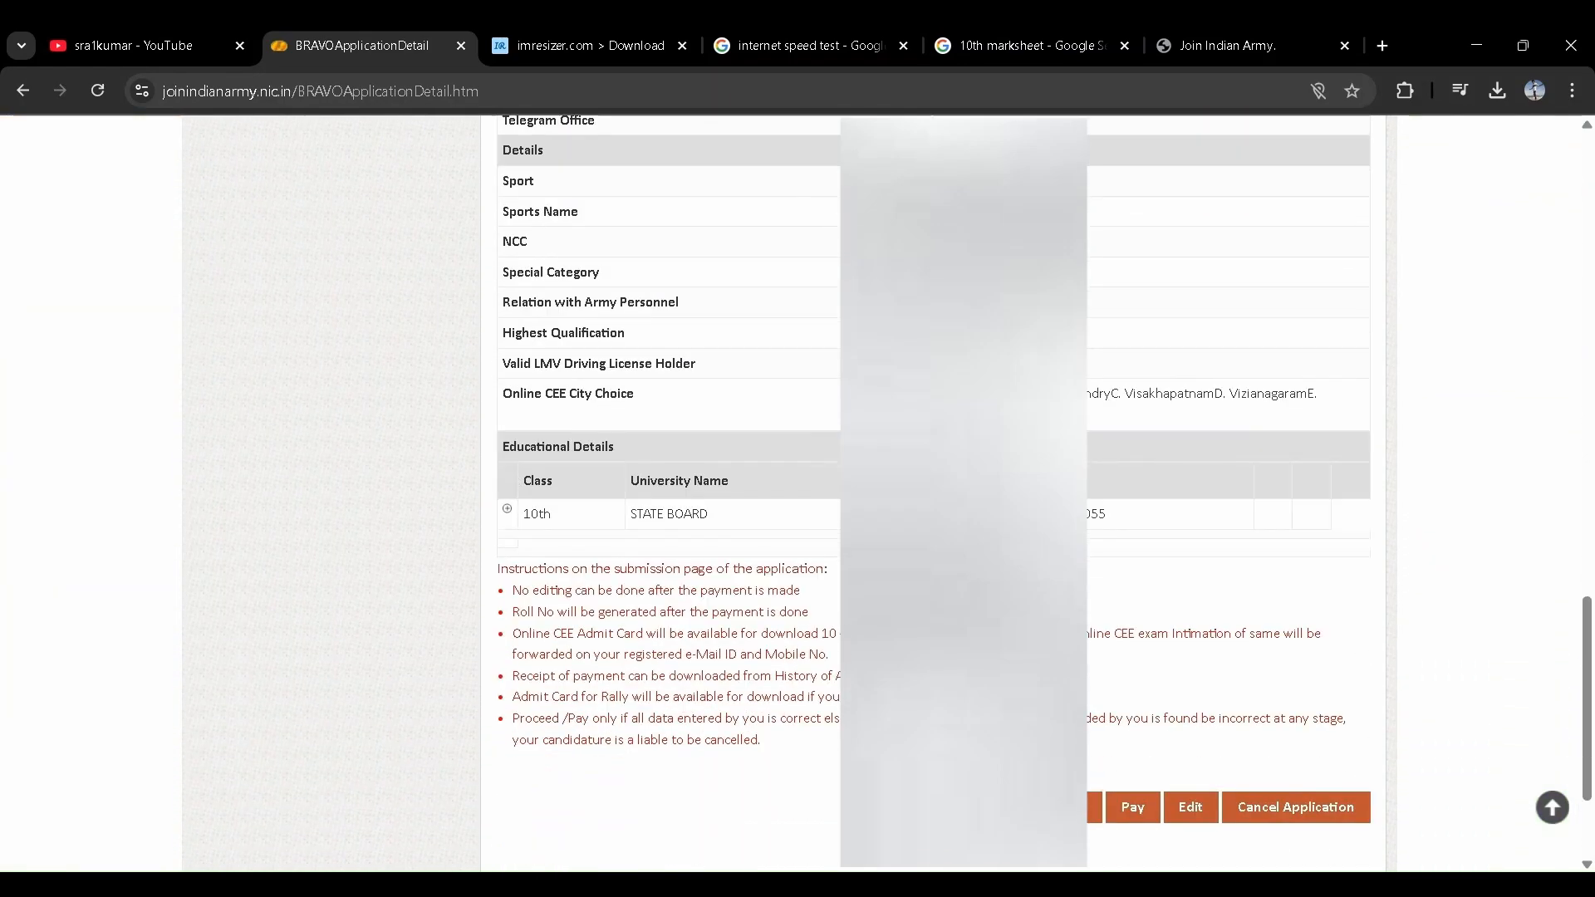
pyautogui.scroll(10, 798, 490)
pyautogui.scroll(-5, 798, 490)
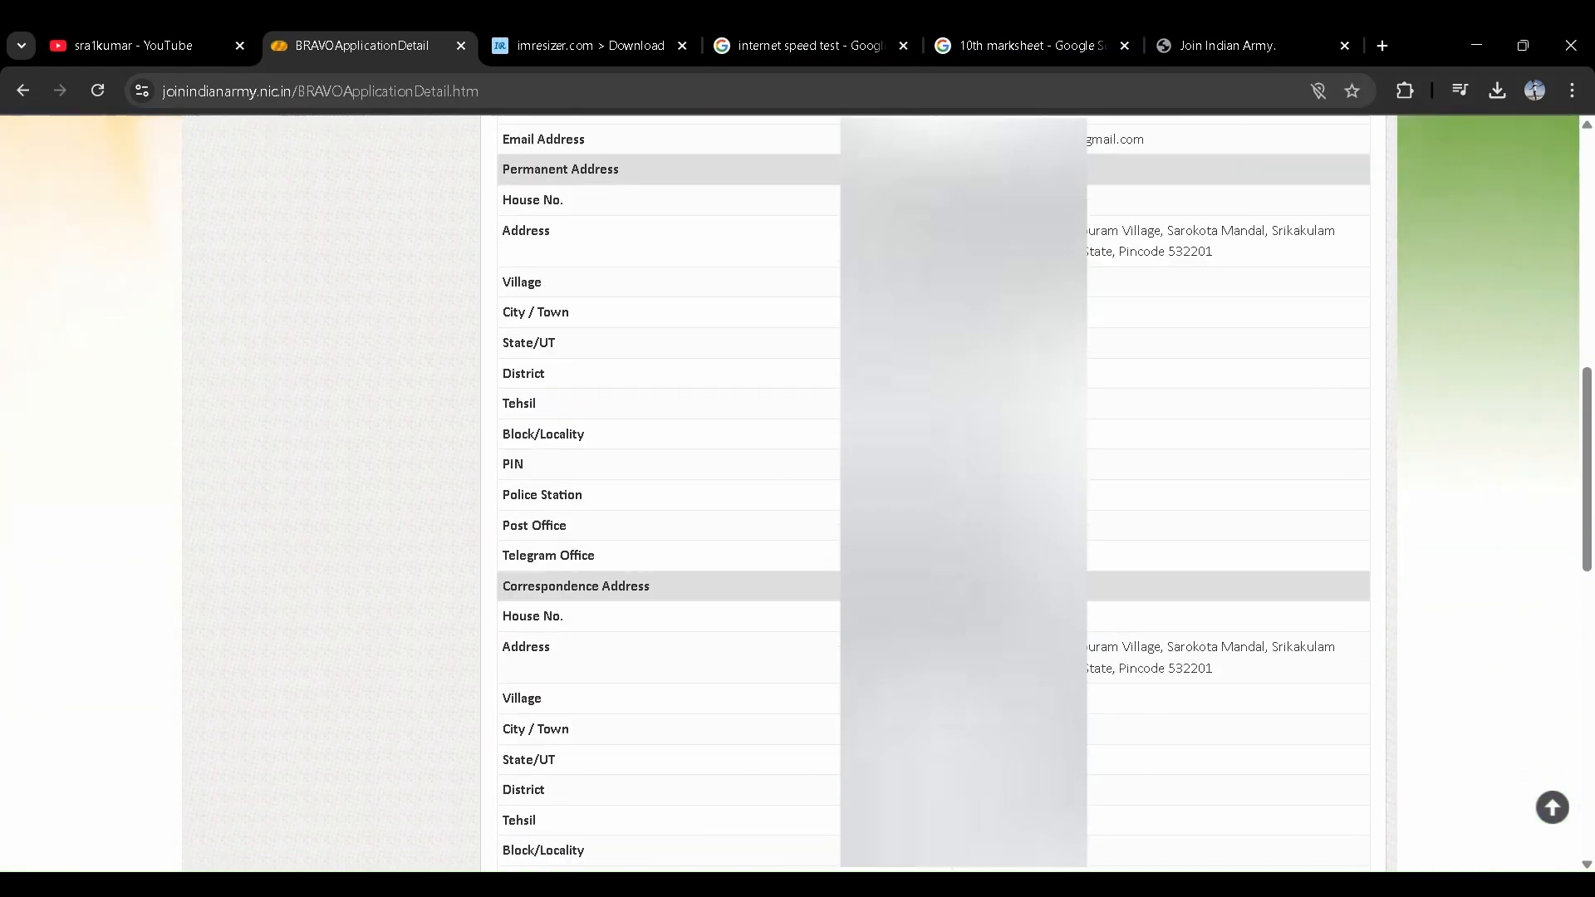
pyautogui.scroll(-6, 804, 570)
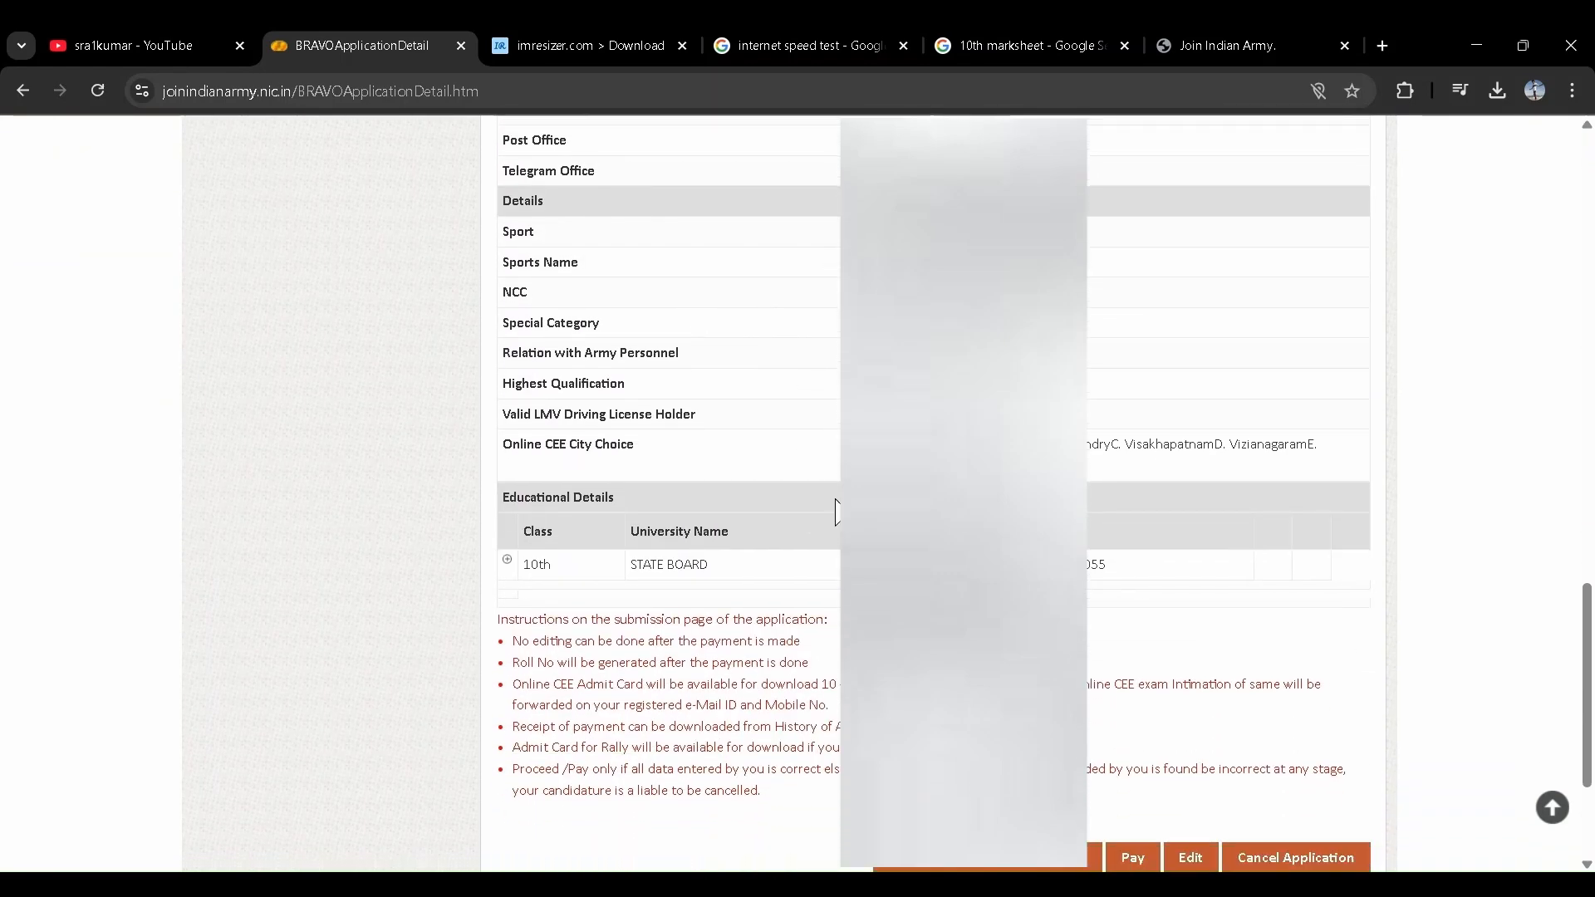
pyautogui.scroll(-2, 1092, 441)
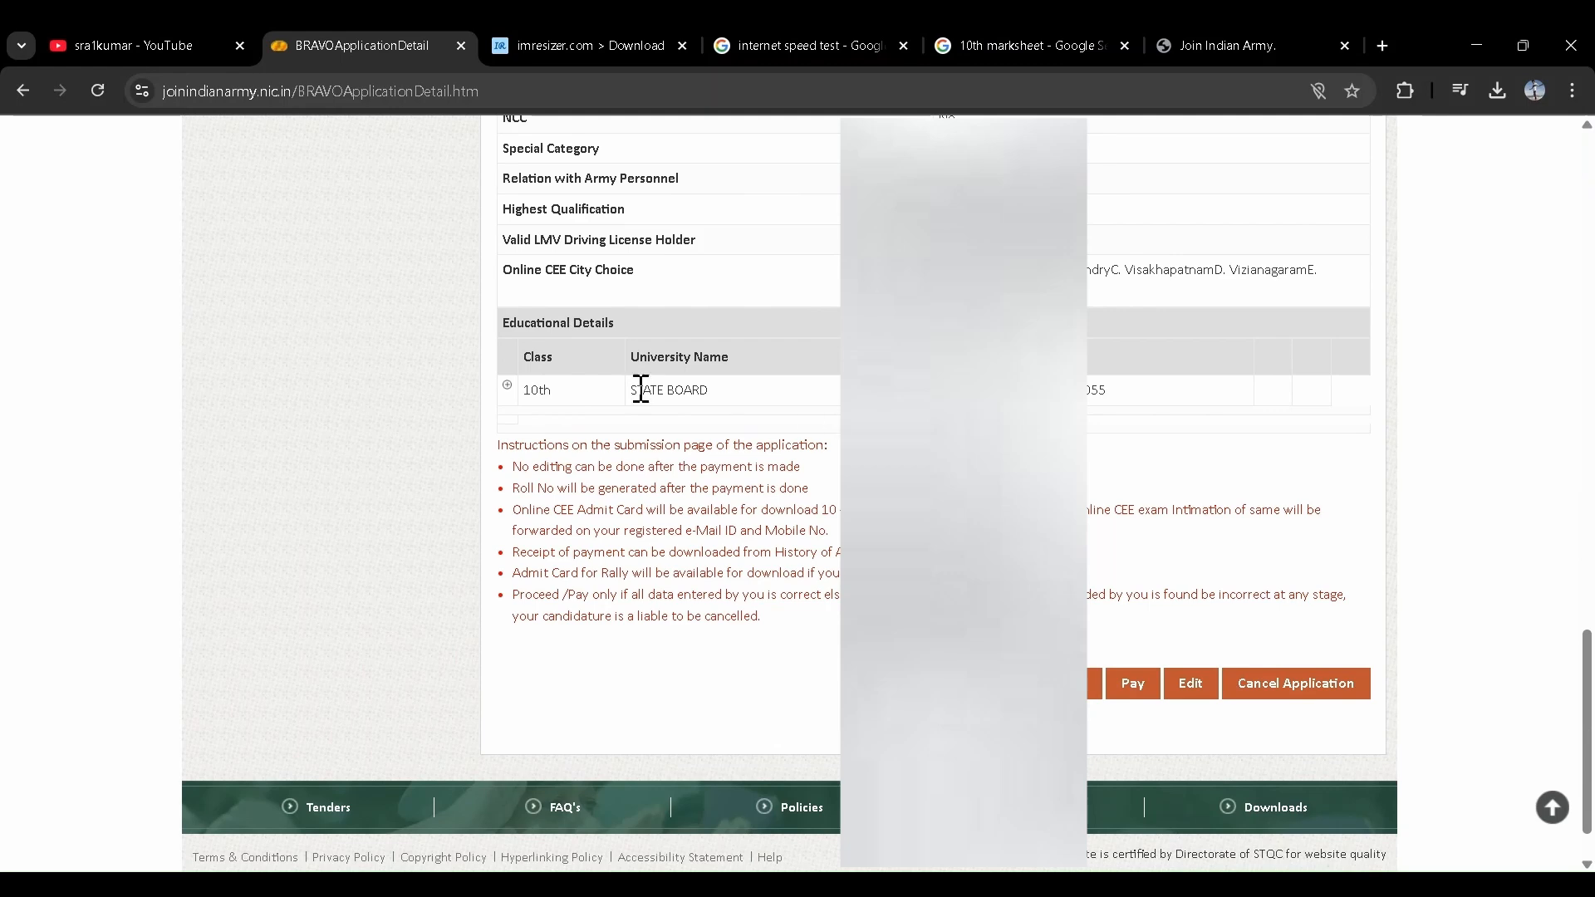
# - Expand the 10th row to check subject marks, then dismiss the edit warning
pyautogui.click(507, 387)
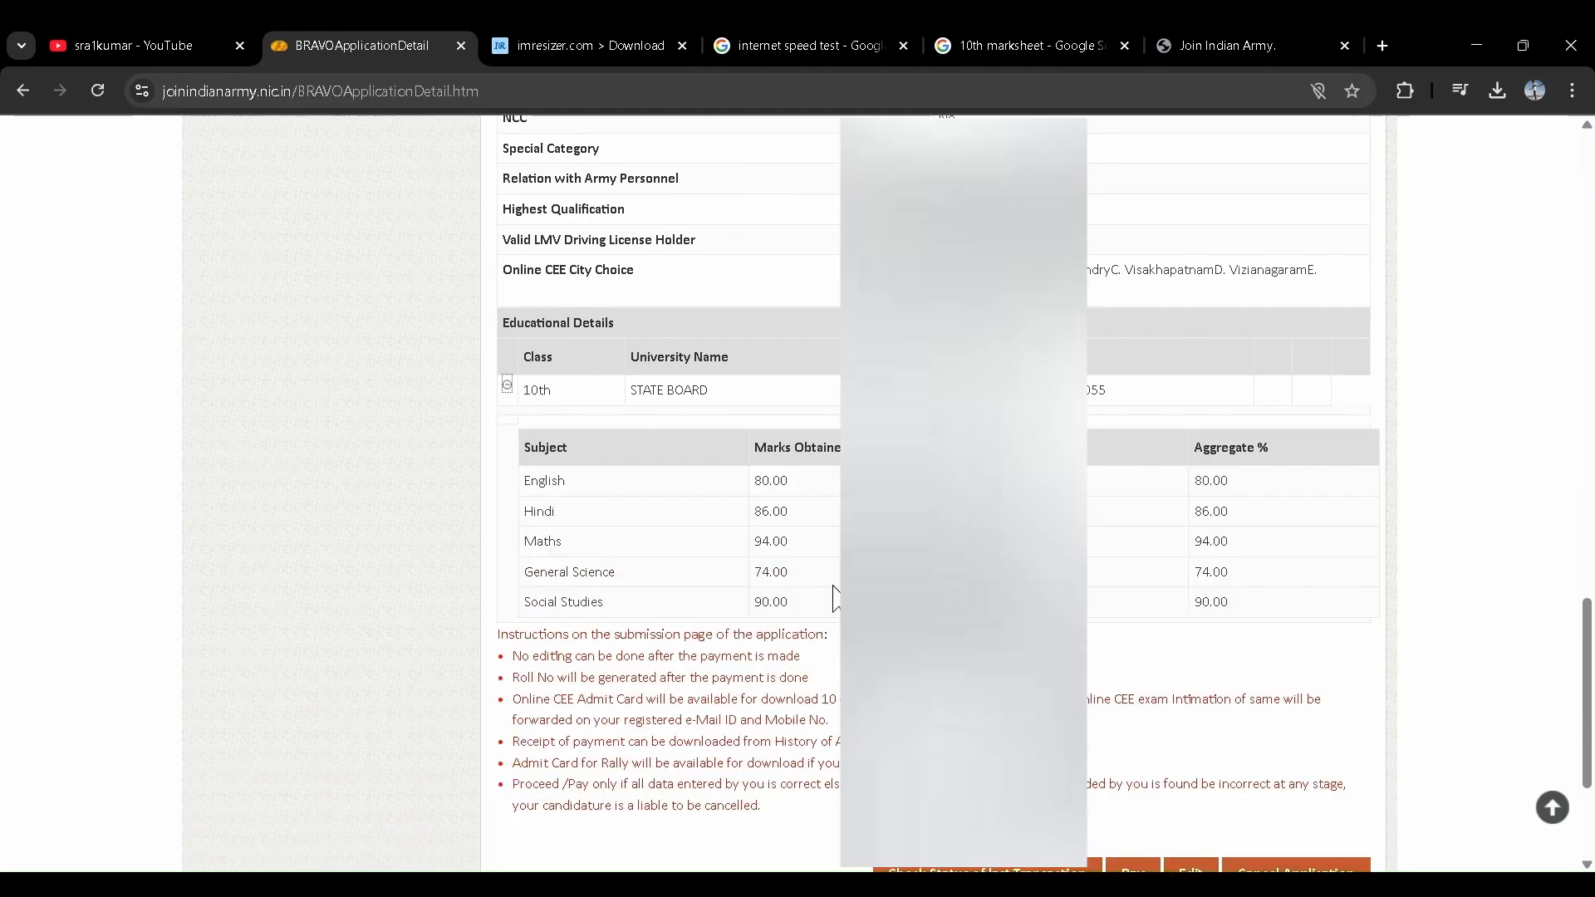
pyautogui.scroll(-1, 835, 594)
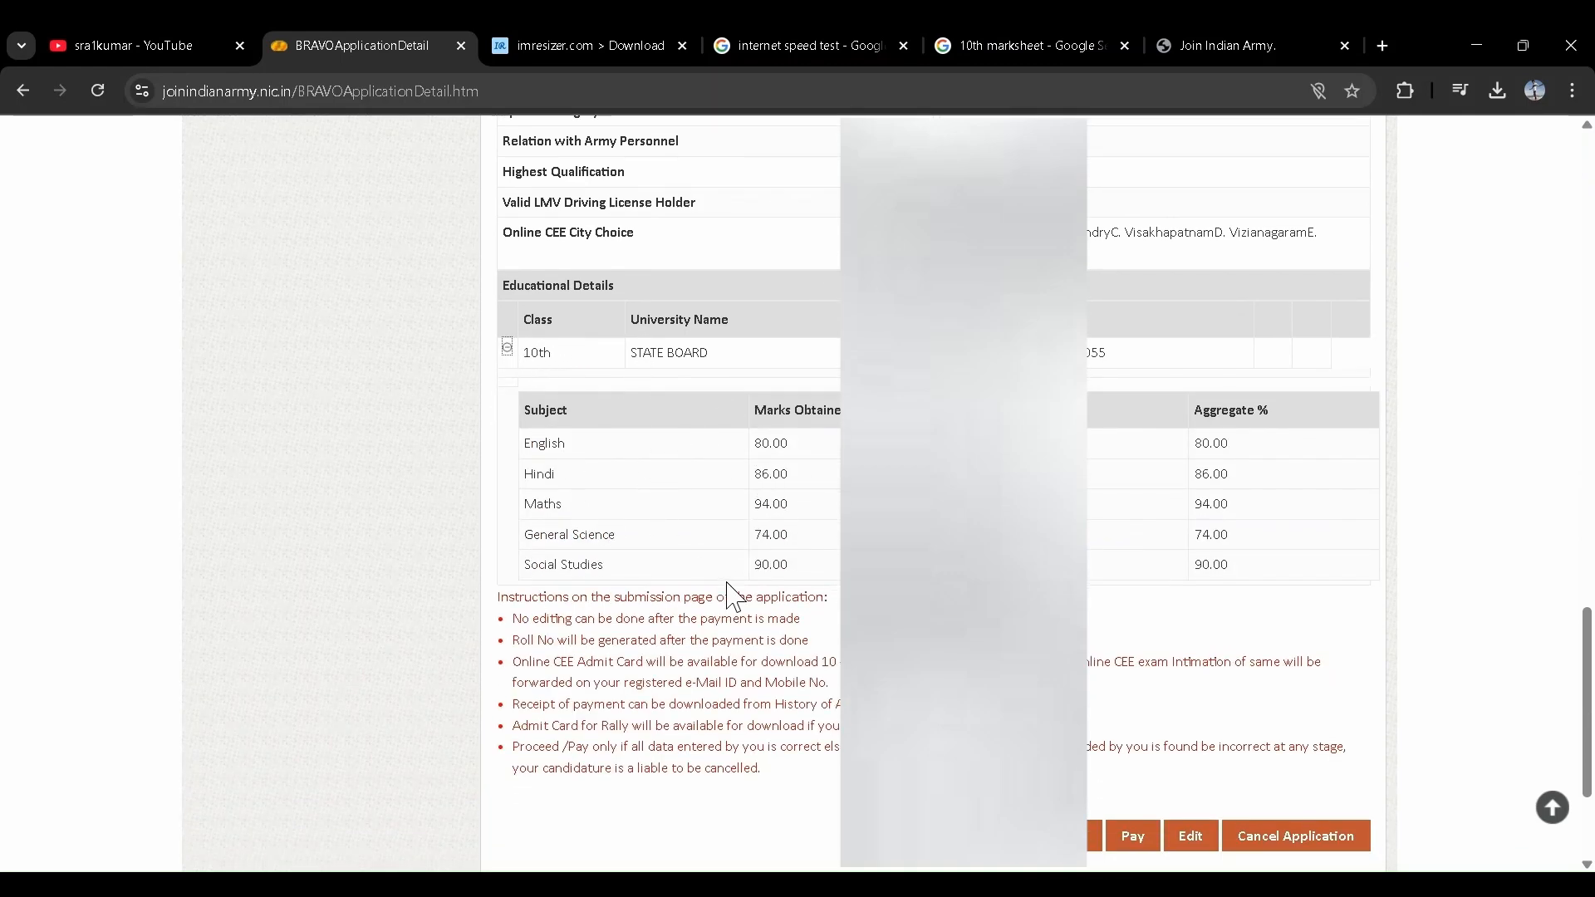
pyautogui.scroll(-2, 735, 594)
pyautogui.scroll(-1, 744, 605)
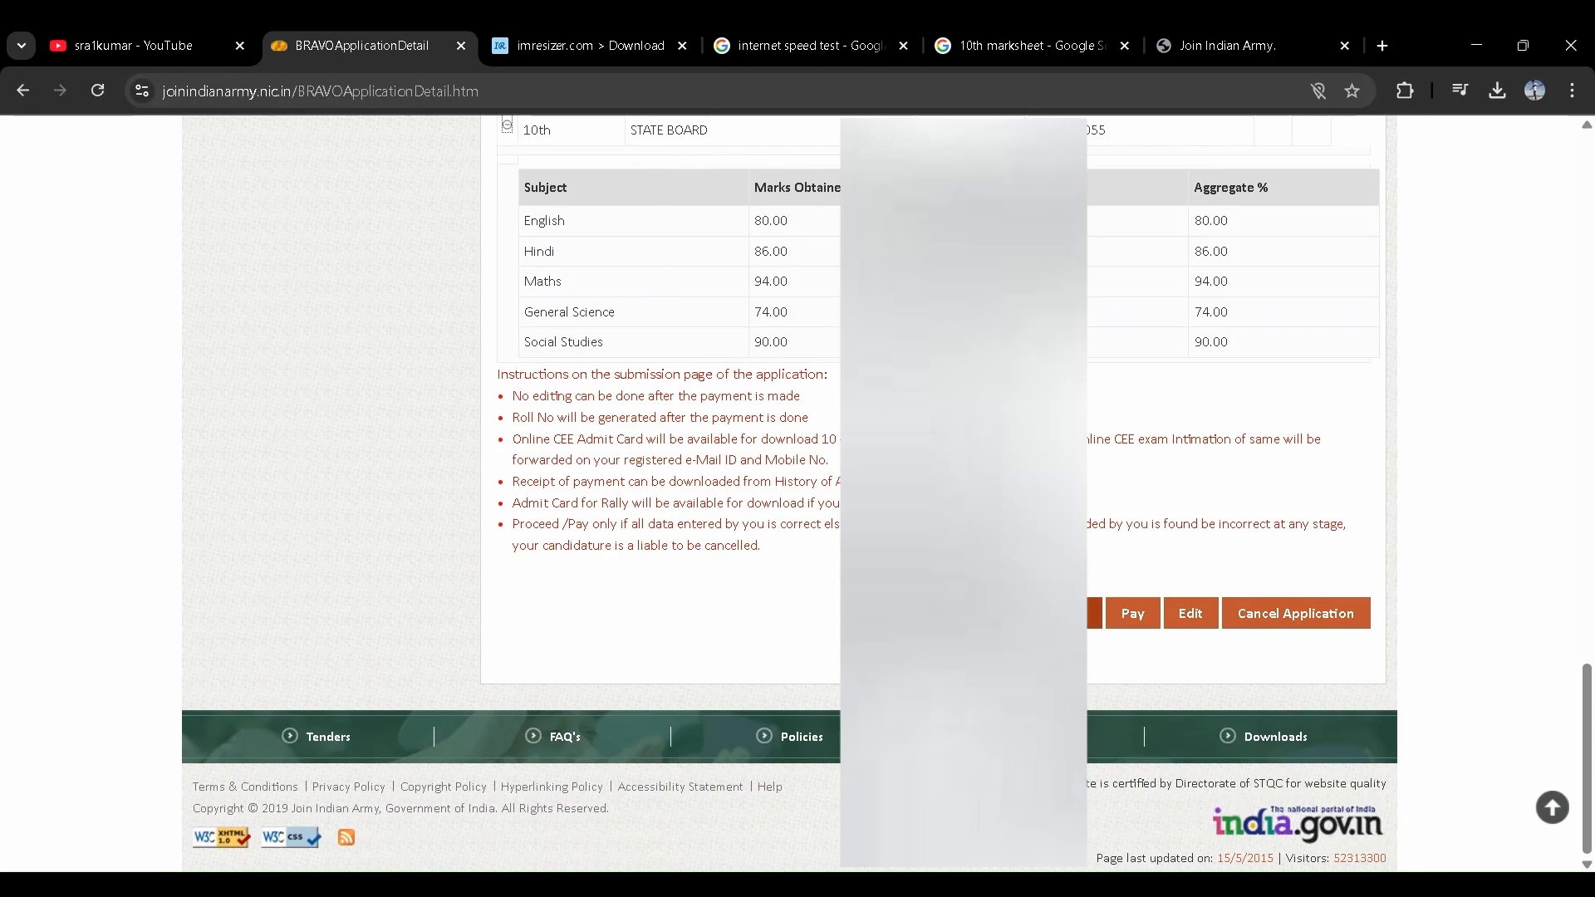
pyautogui.scroll(1, 1080, 619)
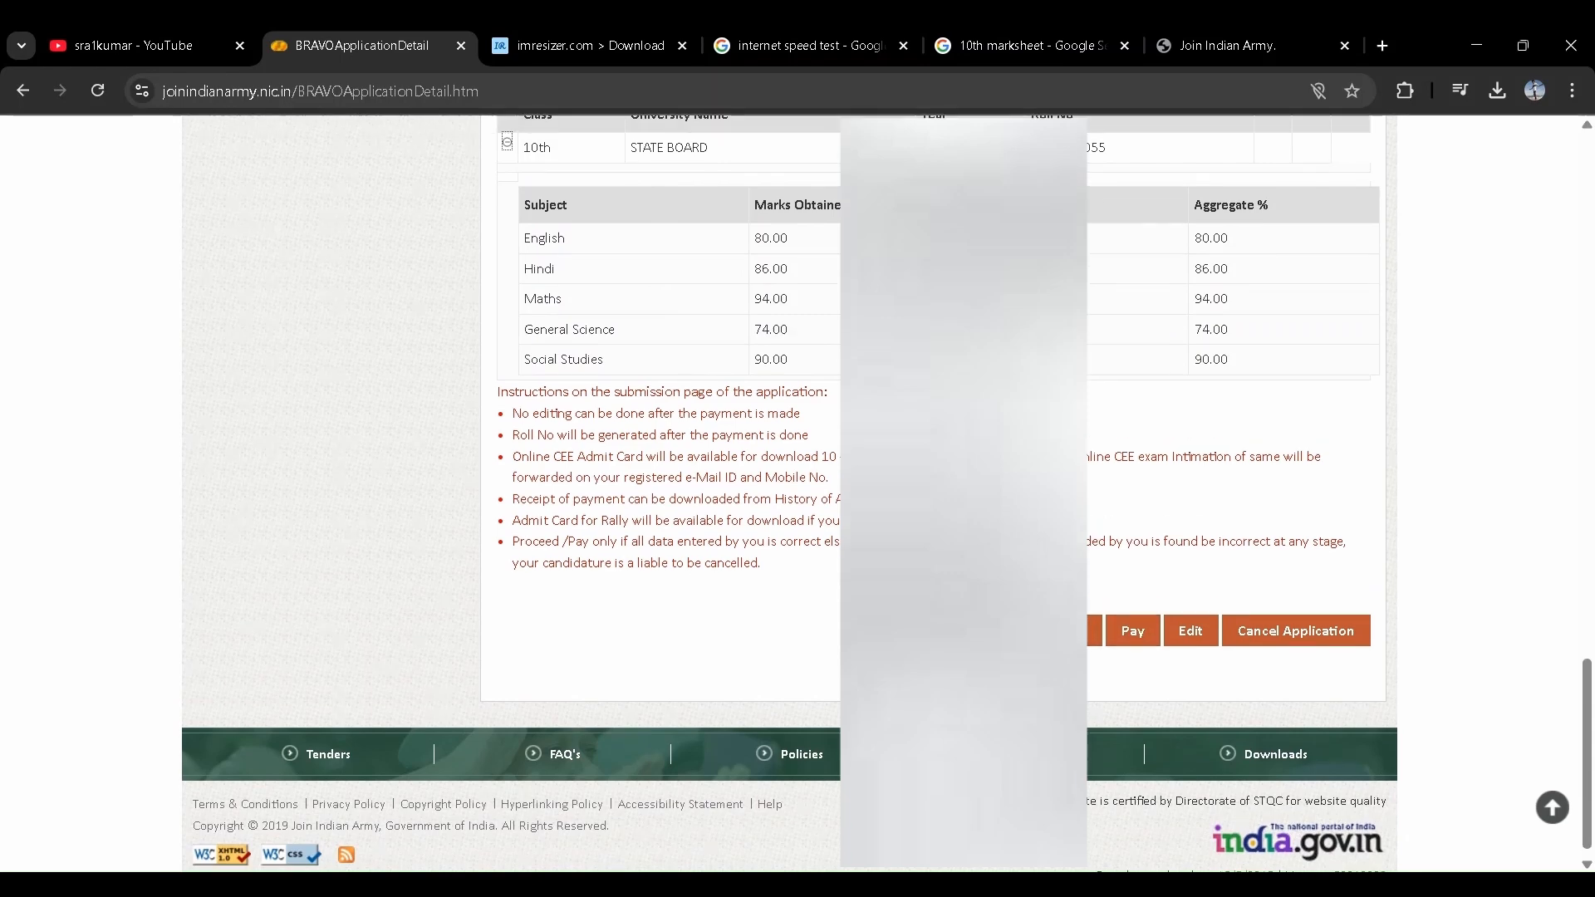
pyautogui.scroll(-1, 1180, 615)
pyautogui.click(1193, 615)
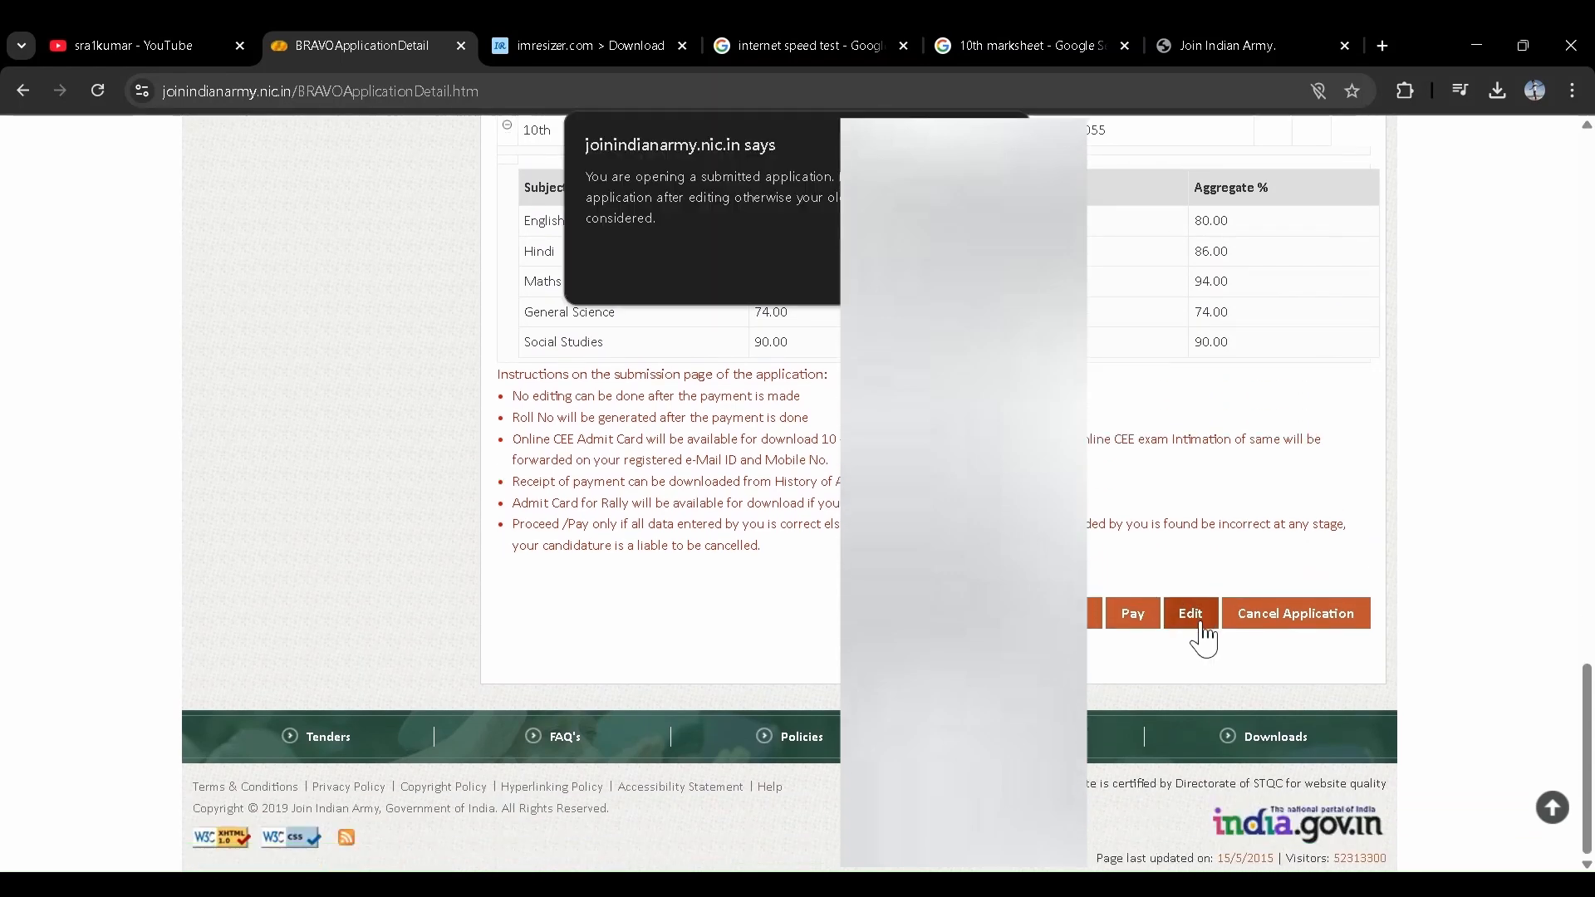
pyautogui.click(979, 268)
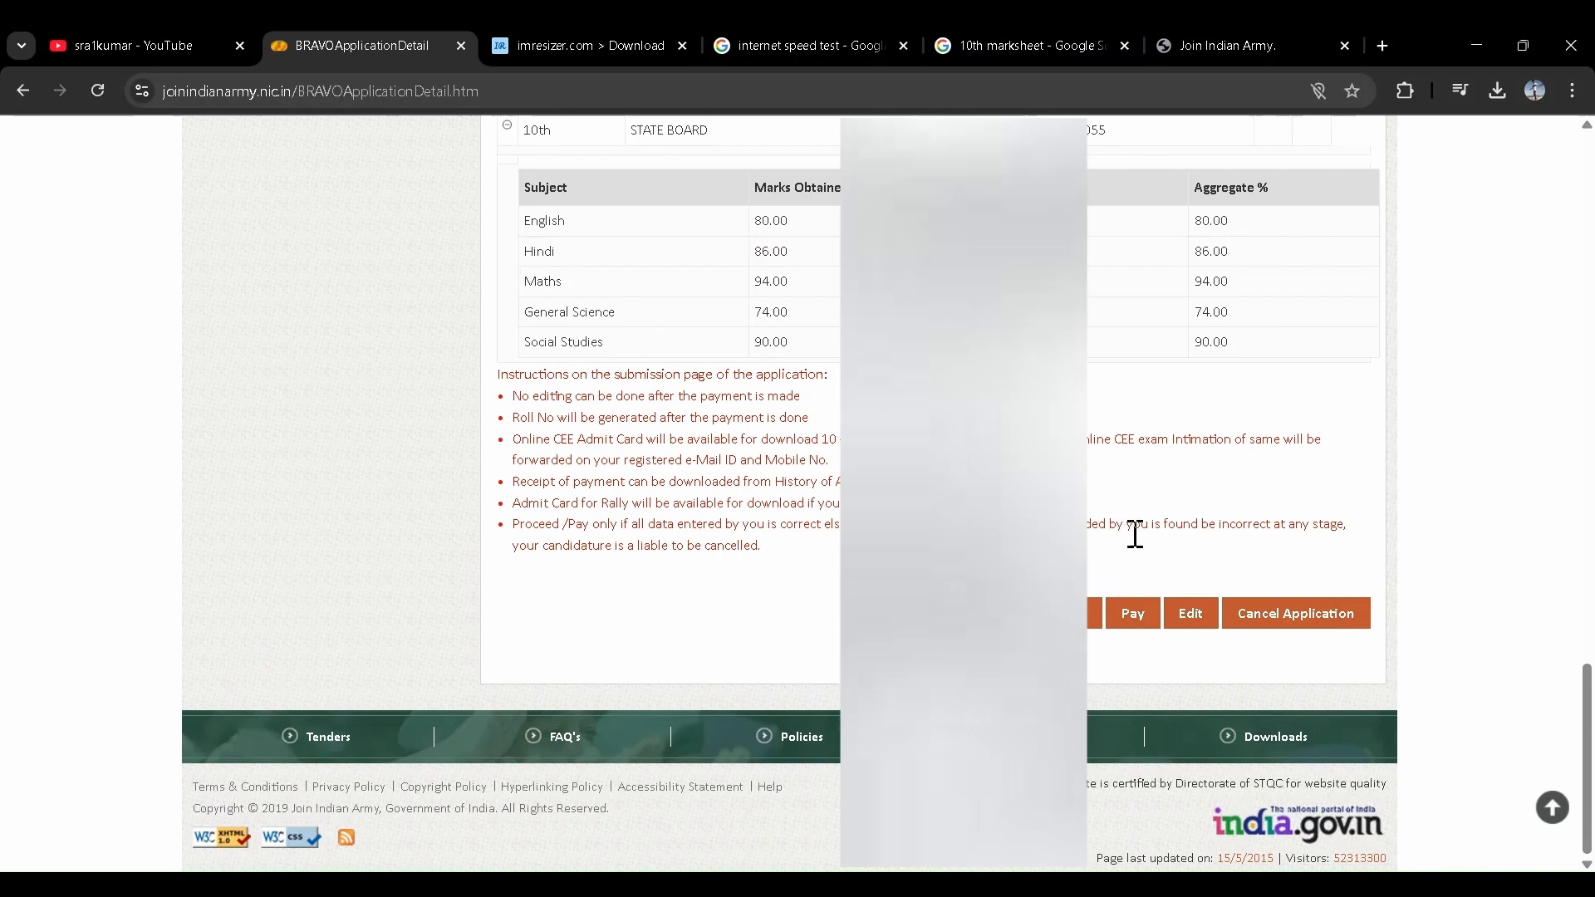
# - Start the ₹250 Agniveer (General Duty) fee payment and confirm going to the gateway
pyautogui.click(1140, 618)
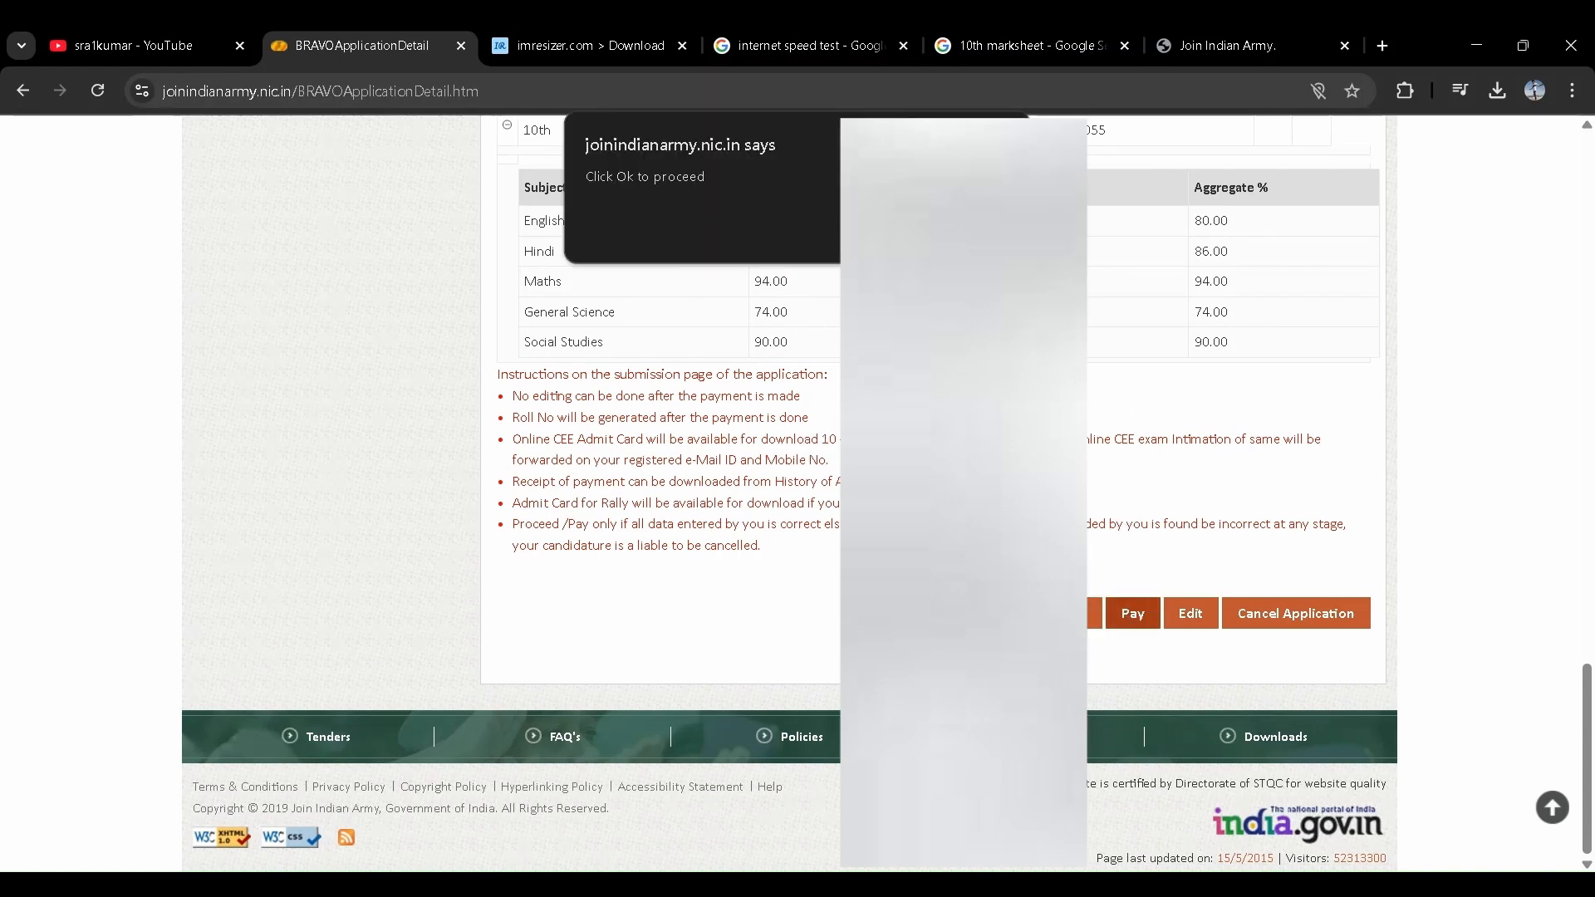
pyautogui.click(980, 239)
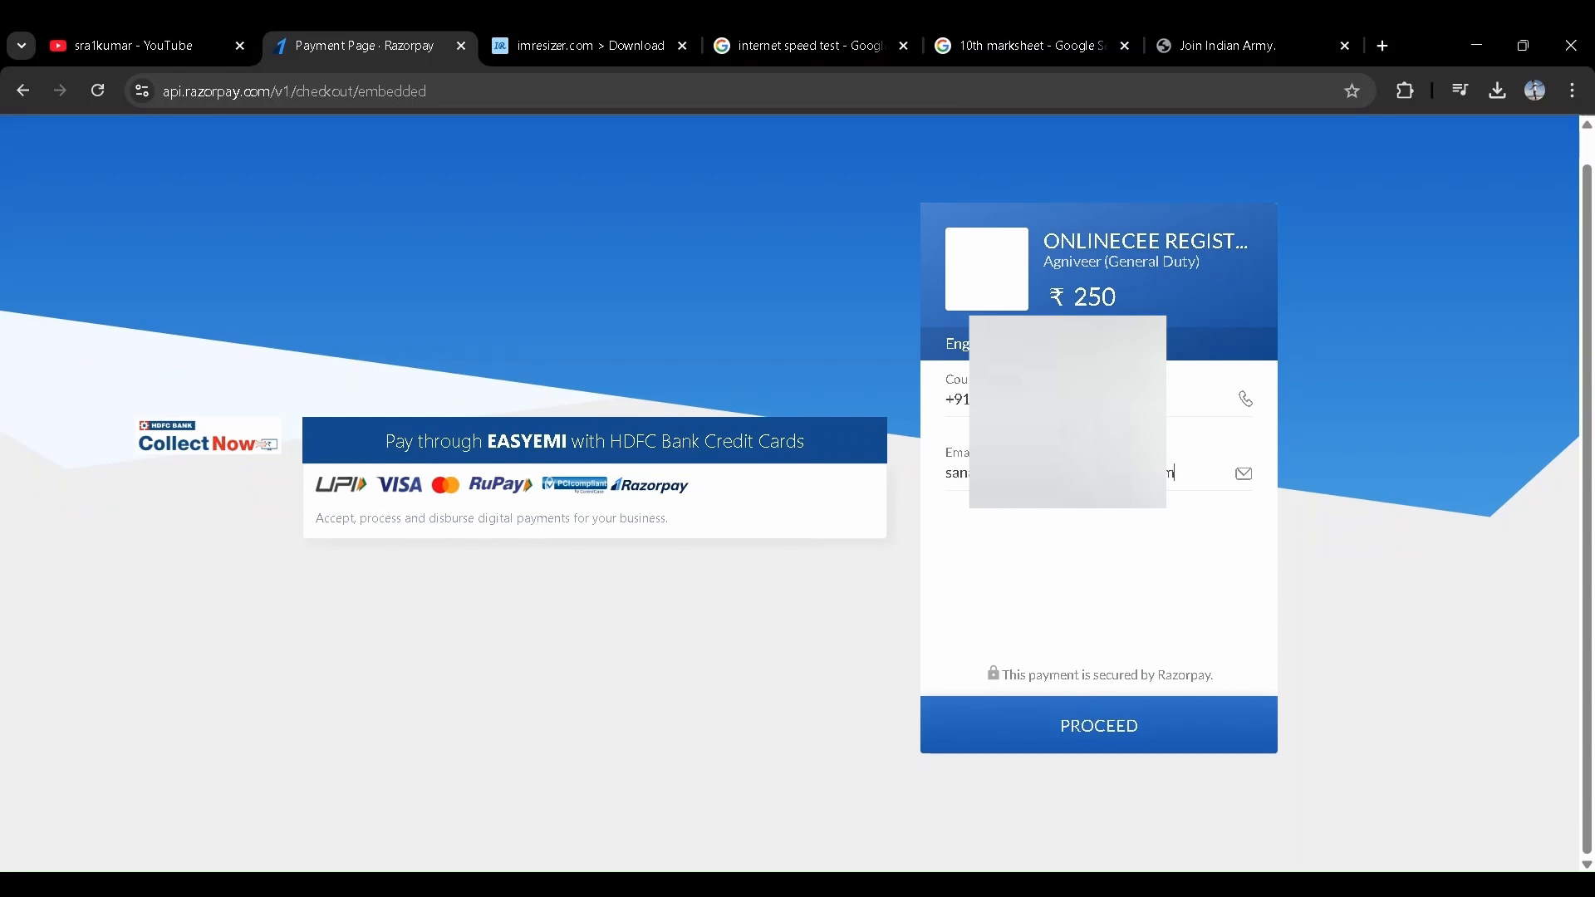
# - Proceed in the Razorpay checkout and pay the ₹250 via the UPI QR code
pyautogui.click(1028, 731)
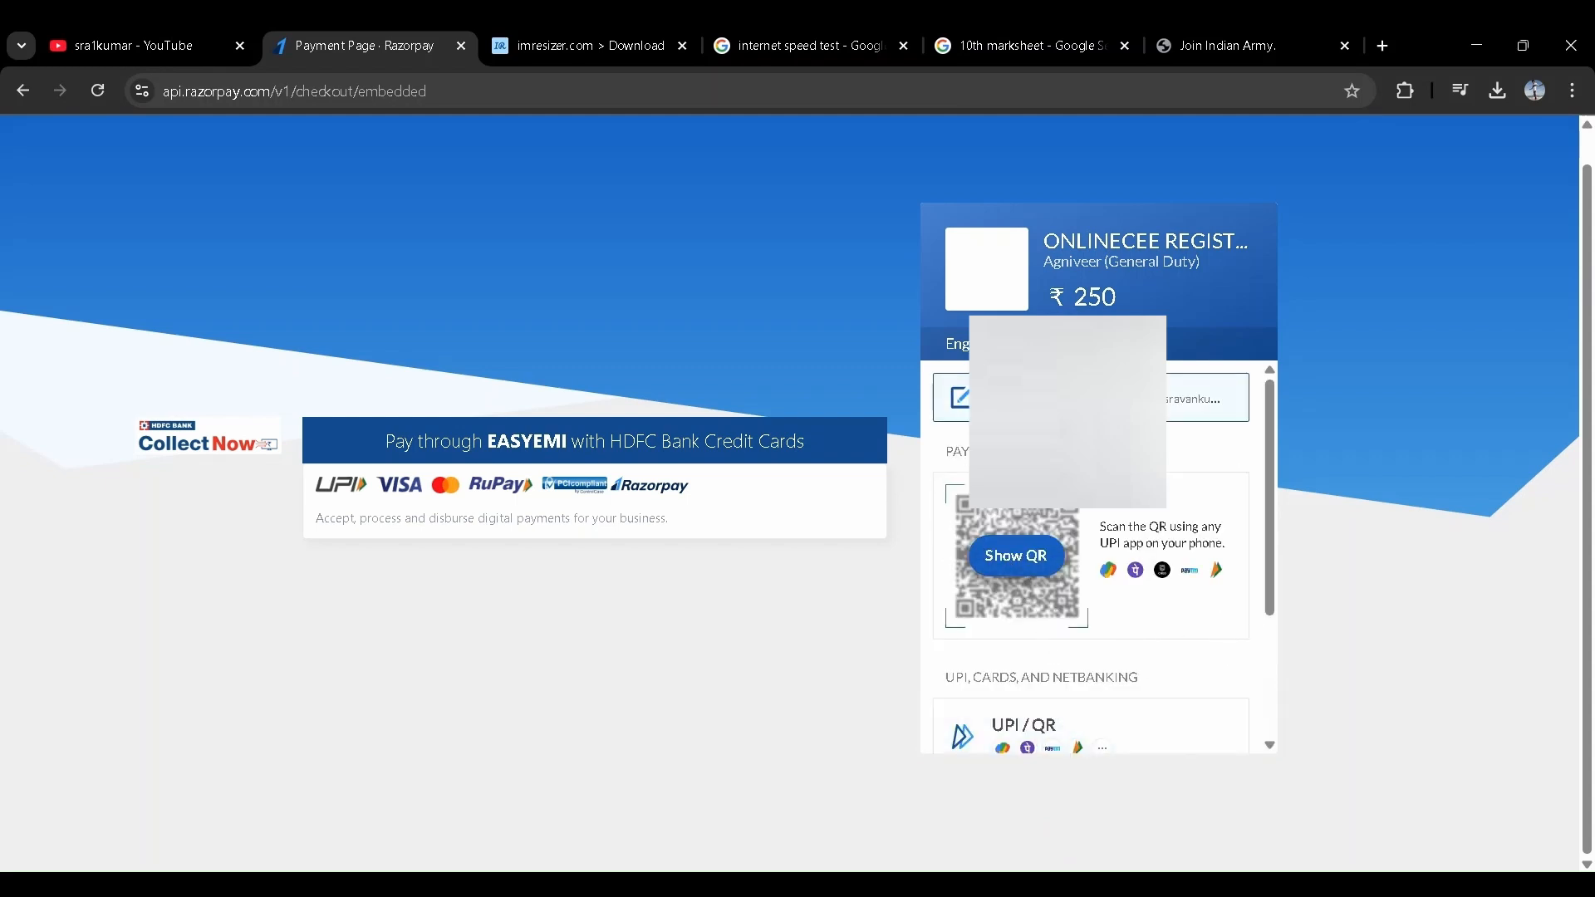
pyautogui.click(1021, 559)
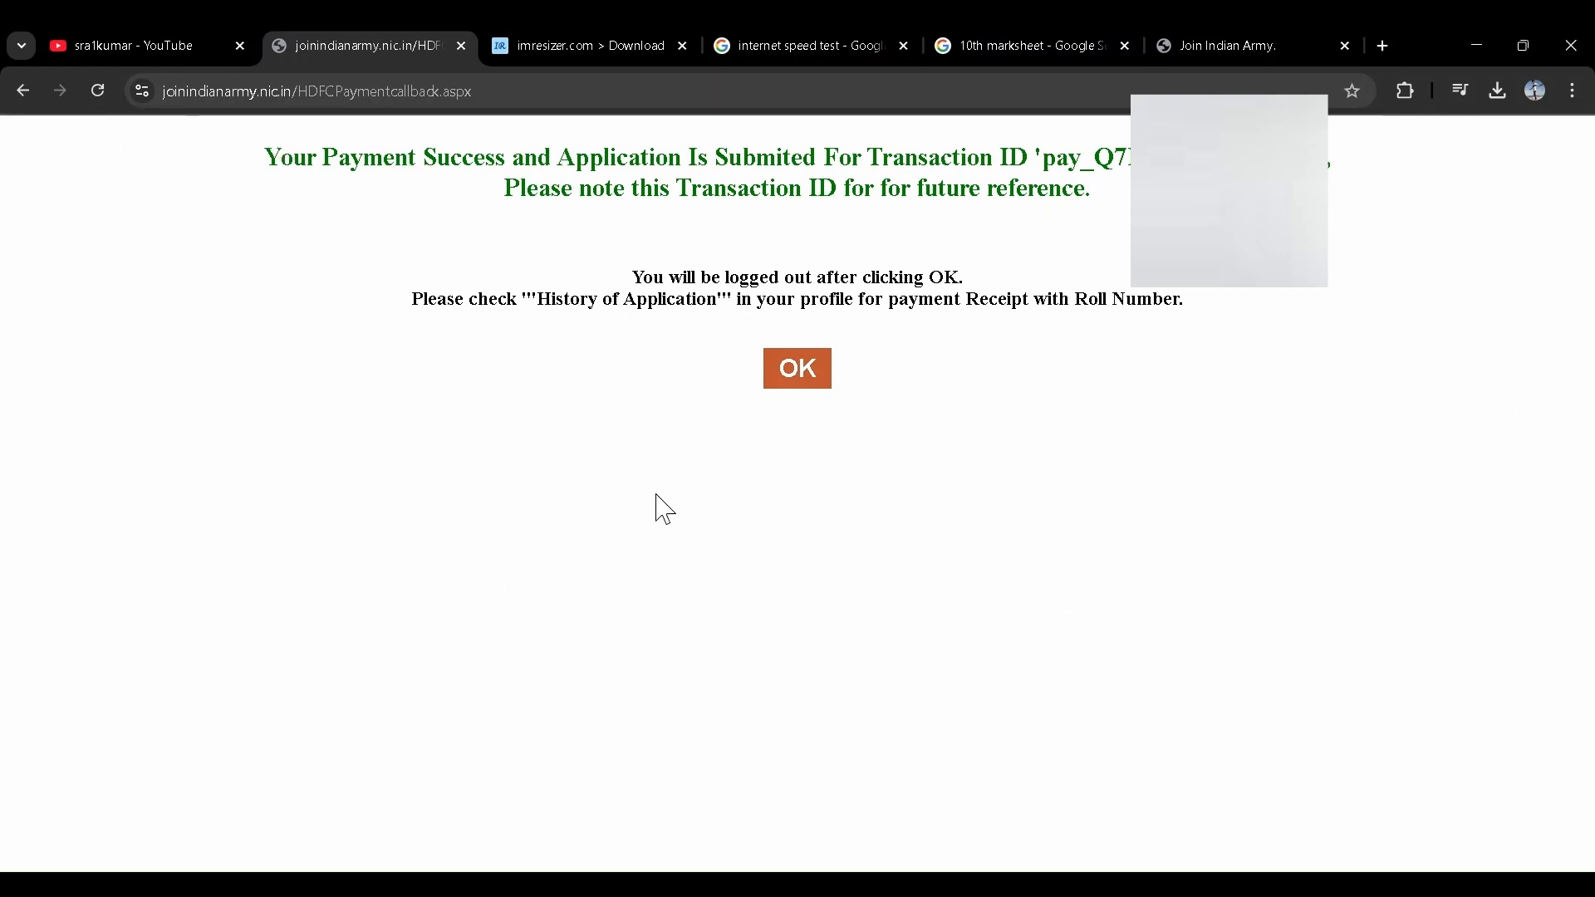
# - Acknowledge the payment success, log out, and re-enter the site with the captcha
pyautogui.click(787, 368)
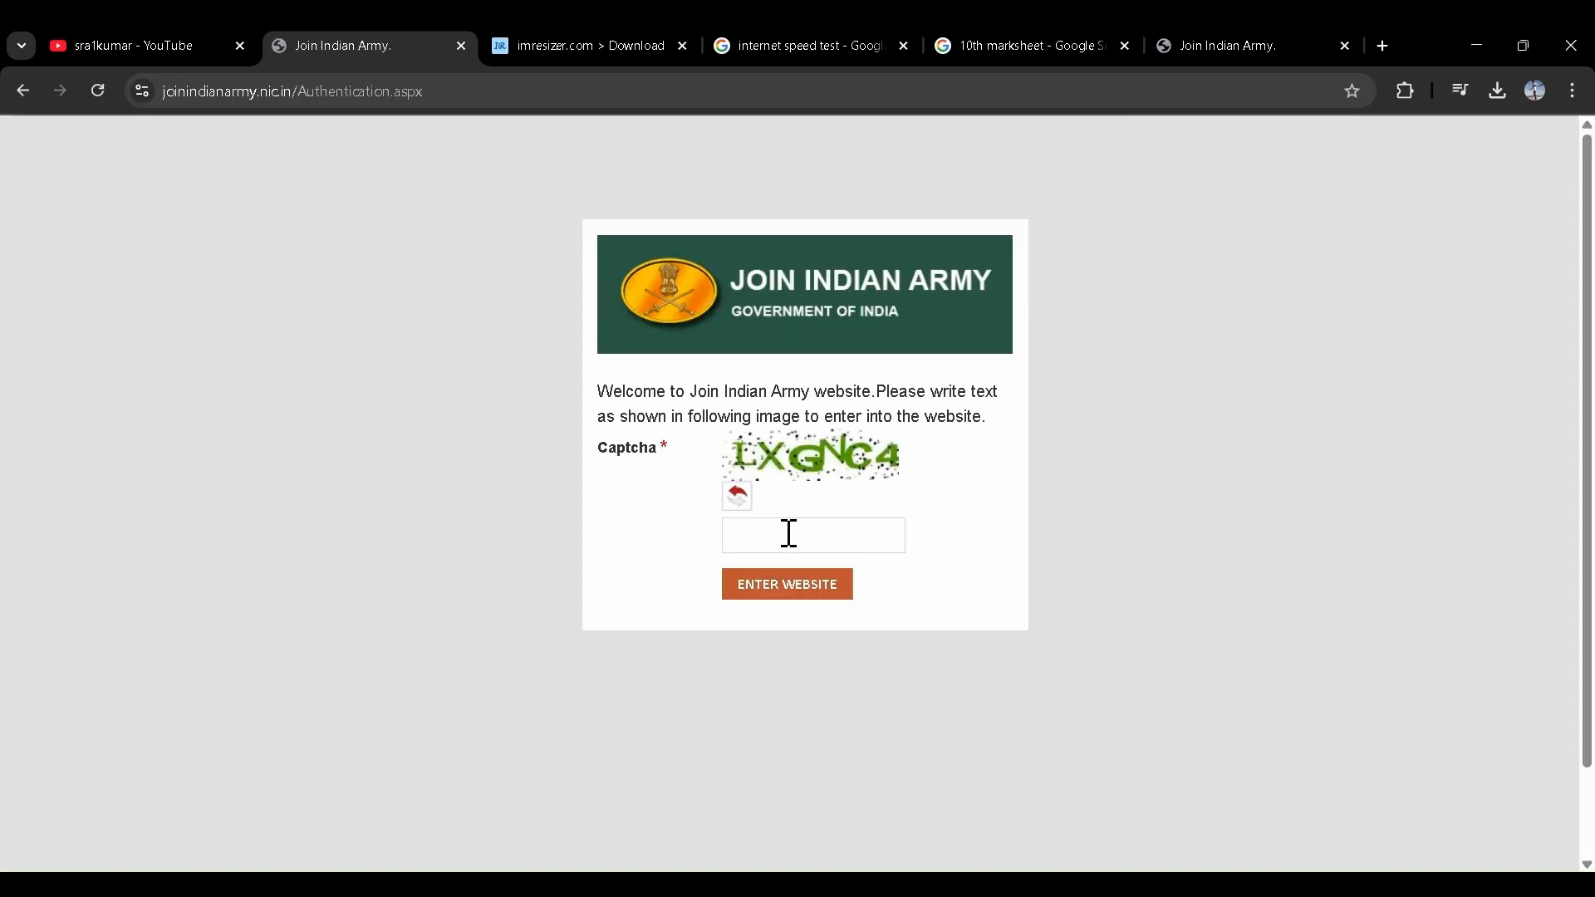
pyautogui.click(790, 534)
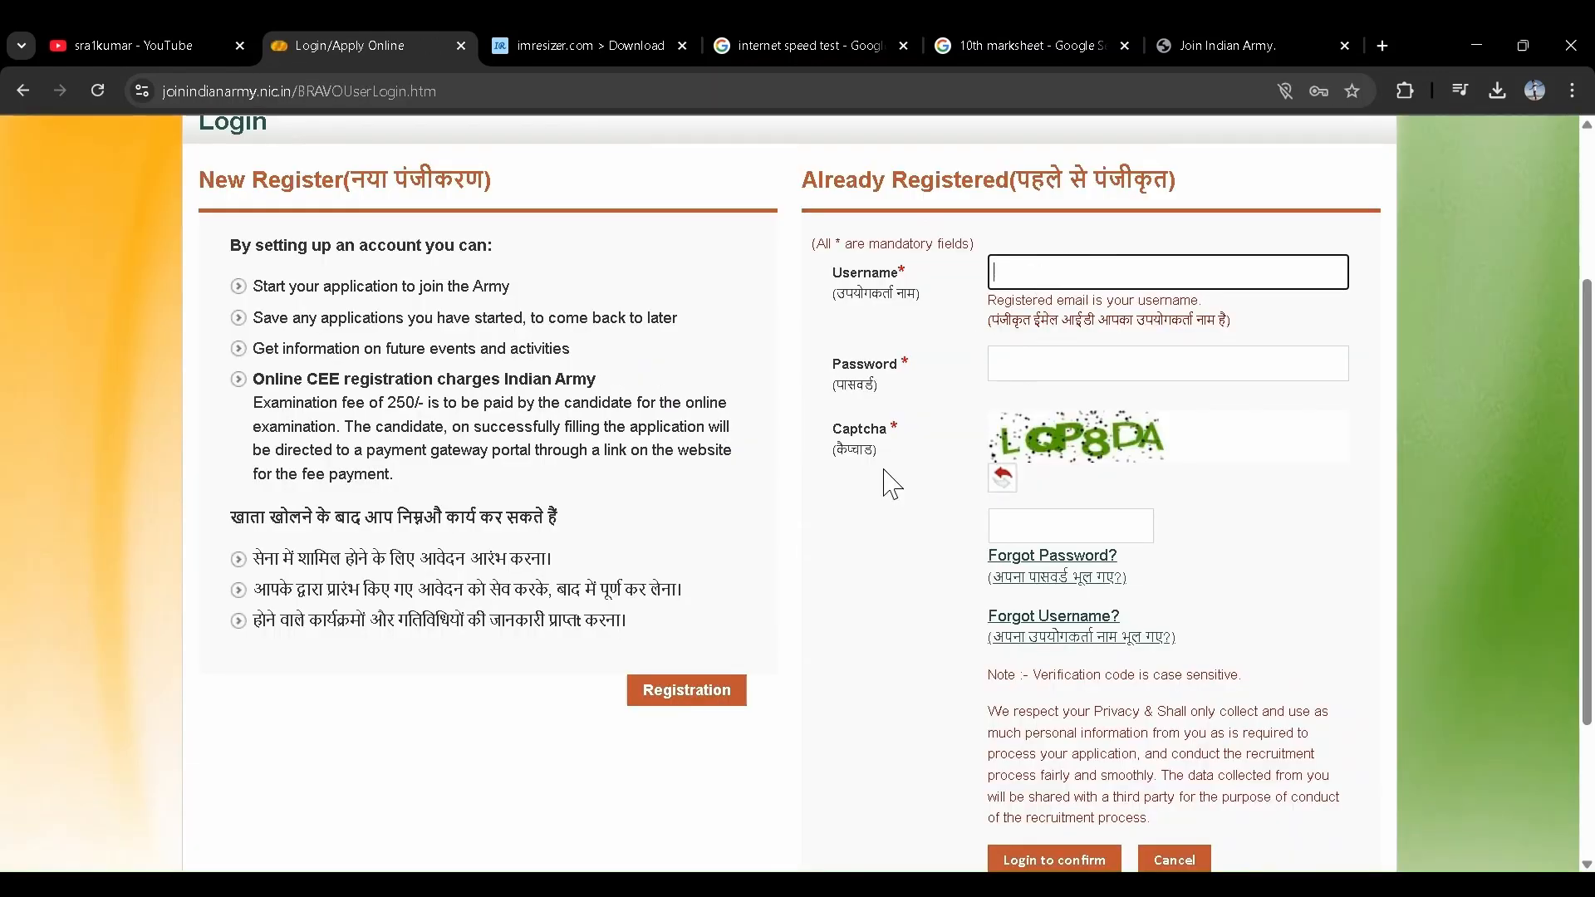
pyautogui.click(899, 586)
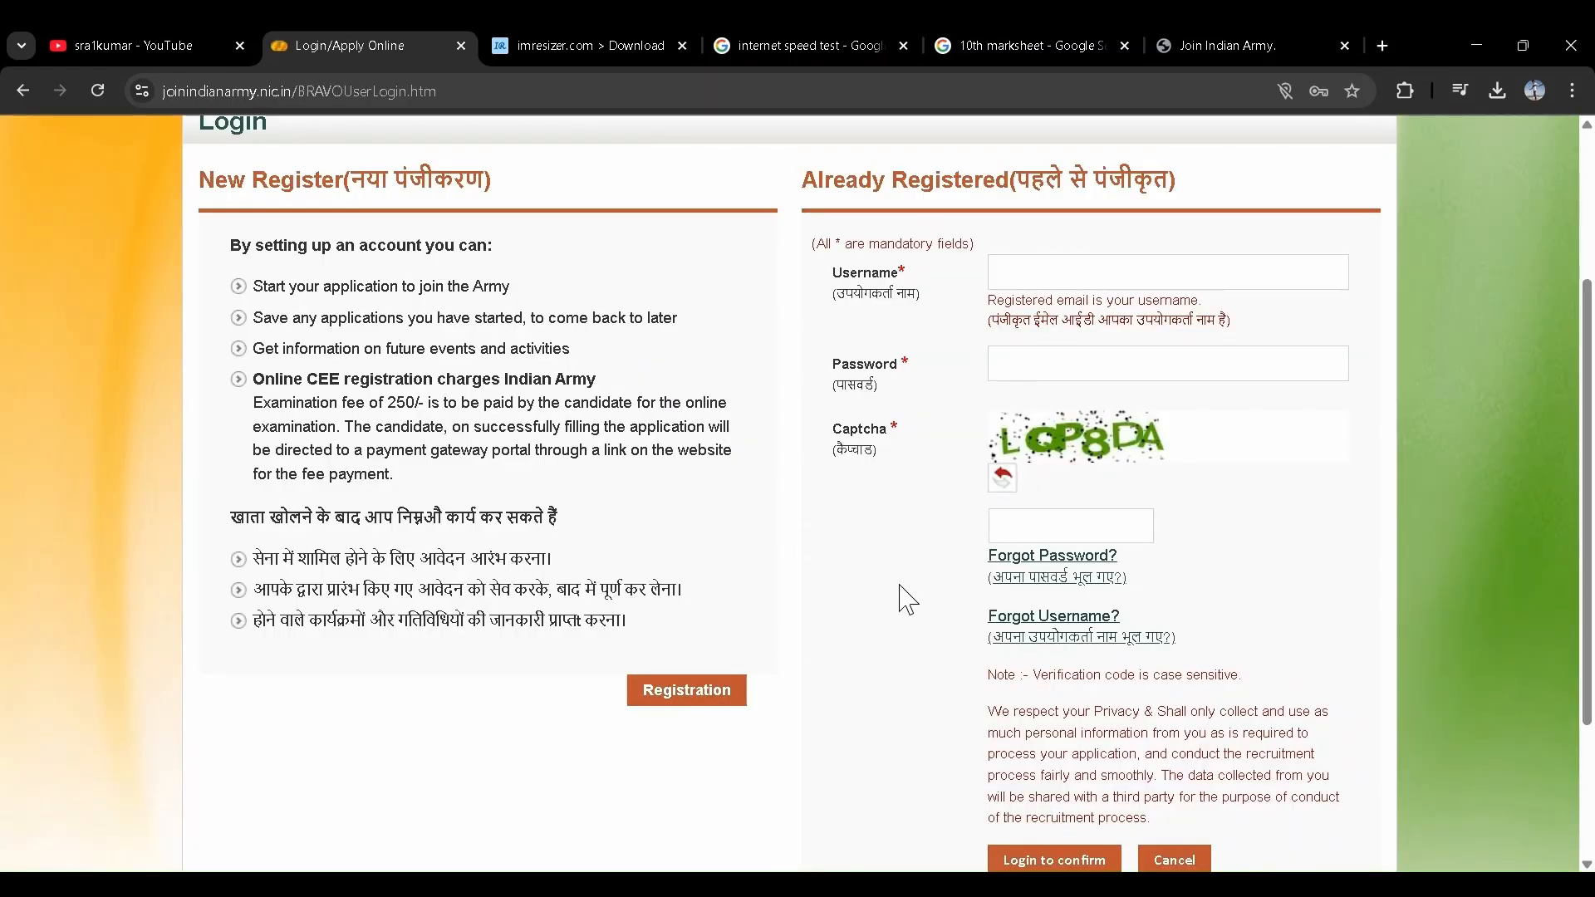
# - Log in with the candidate's username and password and view the JCO/OR Eligibility page
pyautogui.click(1003, 277)
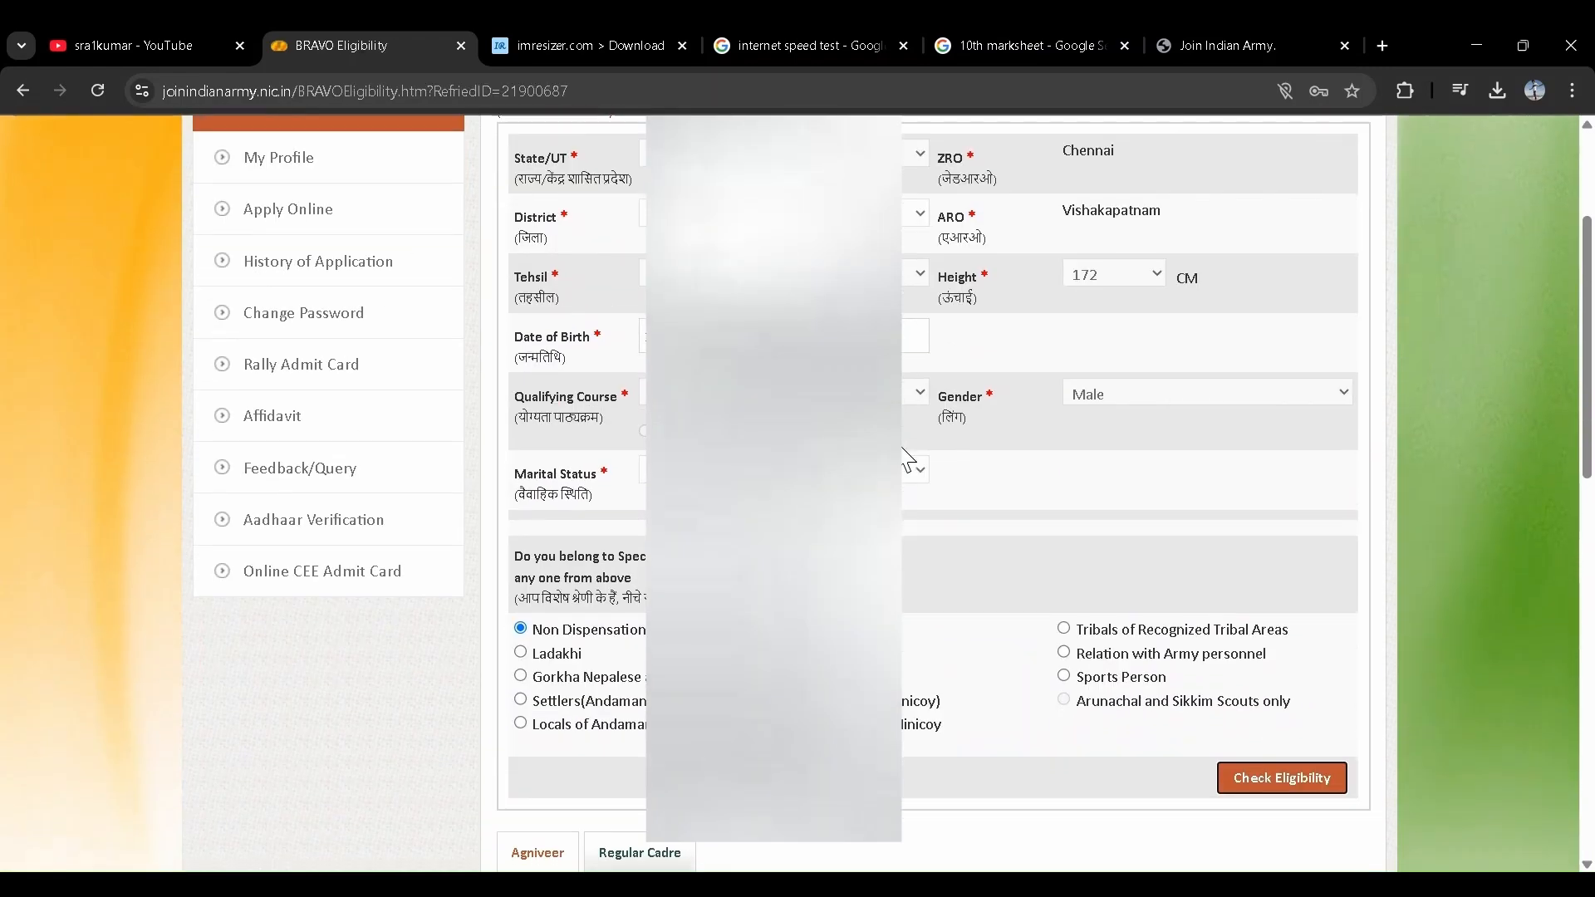
pyautogui.scroll(3, 908, 455)
pyautogui.scroll(-5, 908, 457)
pyautogui.scroll(5, 908, 459)
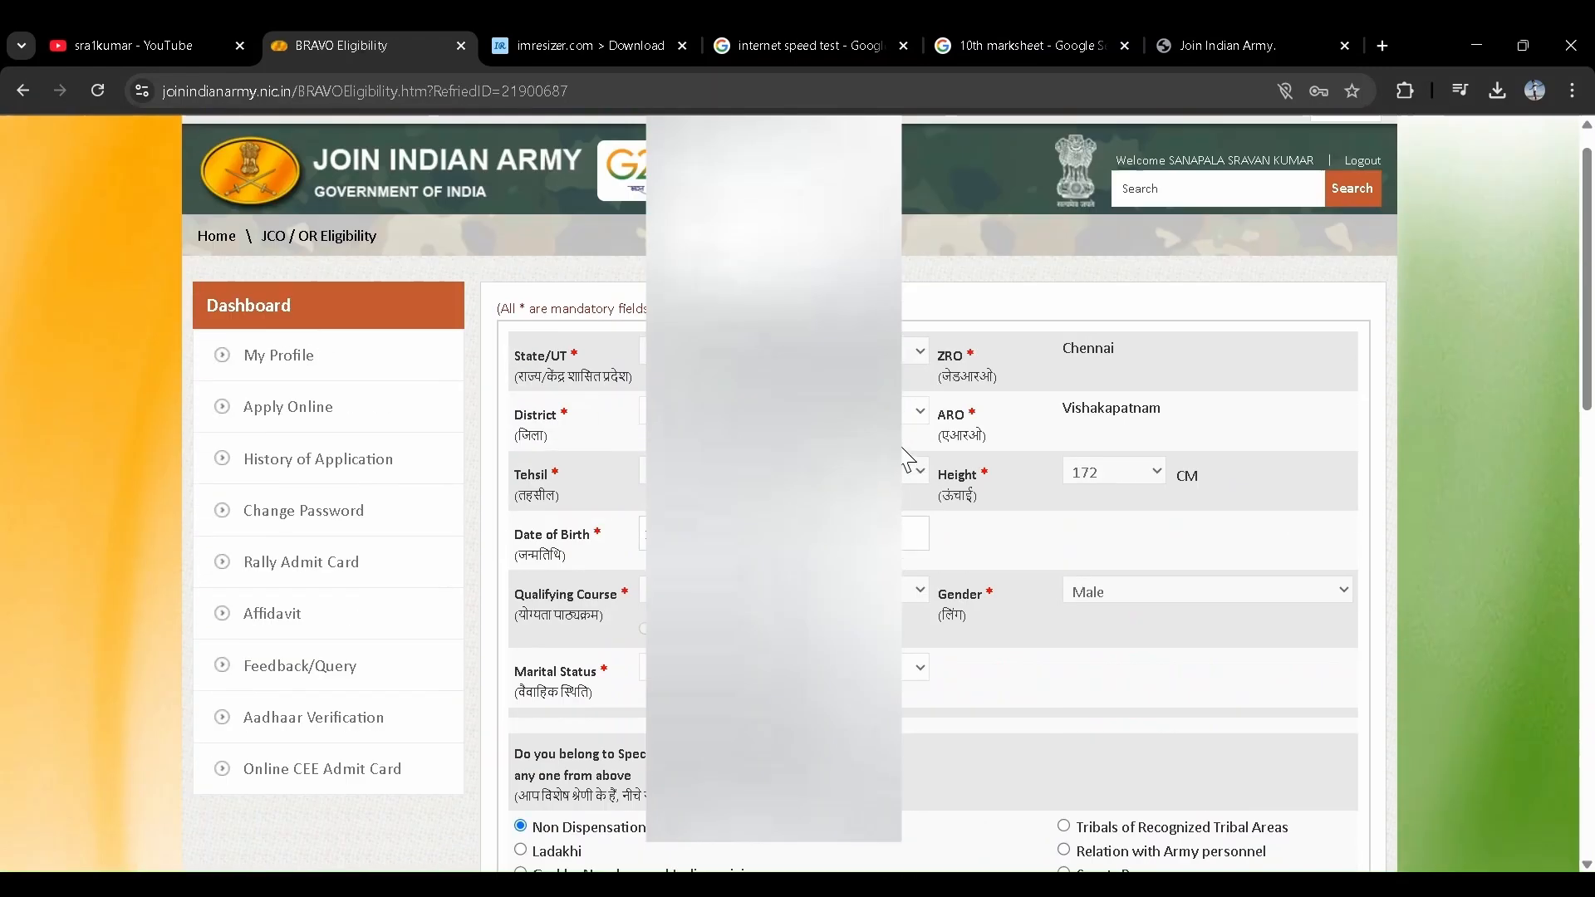
pyautogui.scroll(-3, 908, 460)
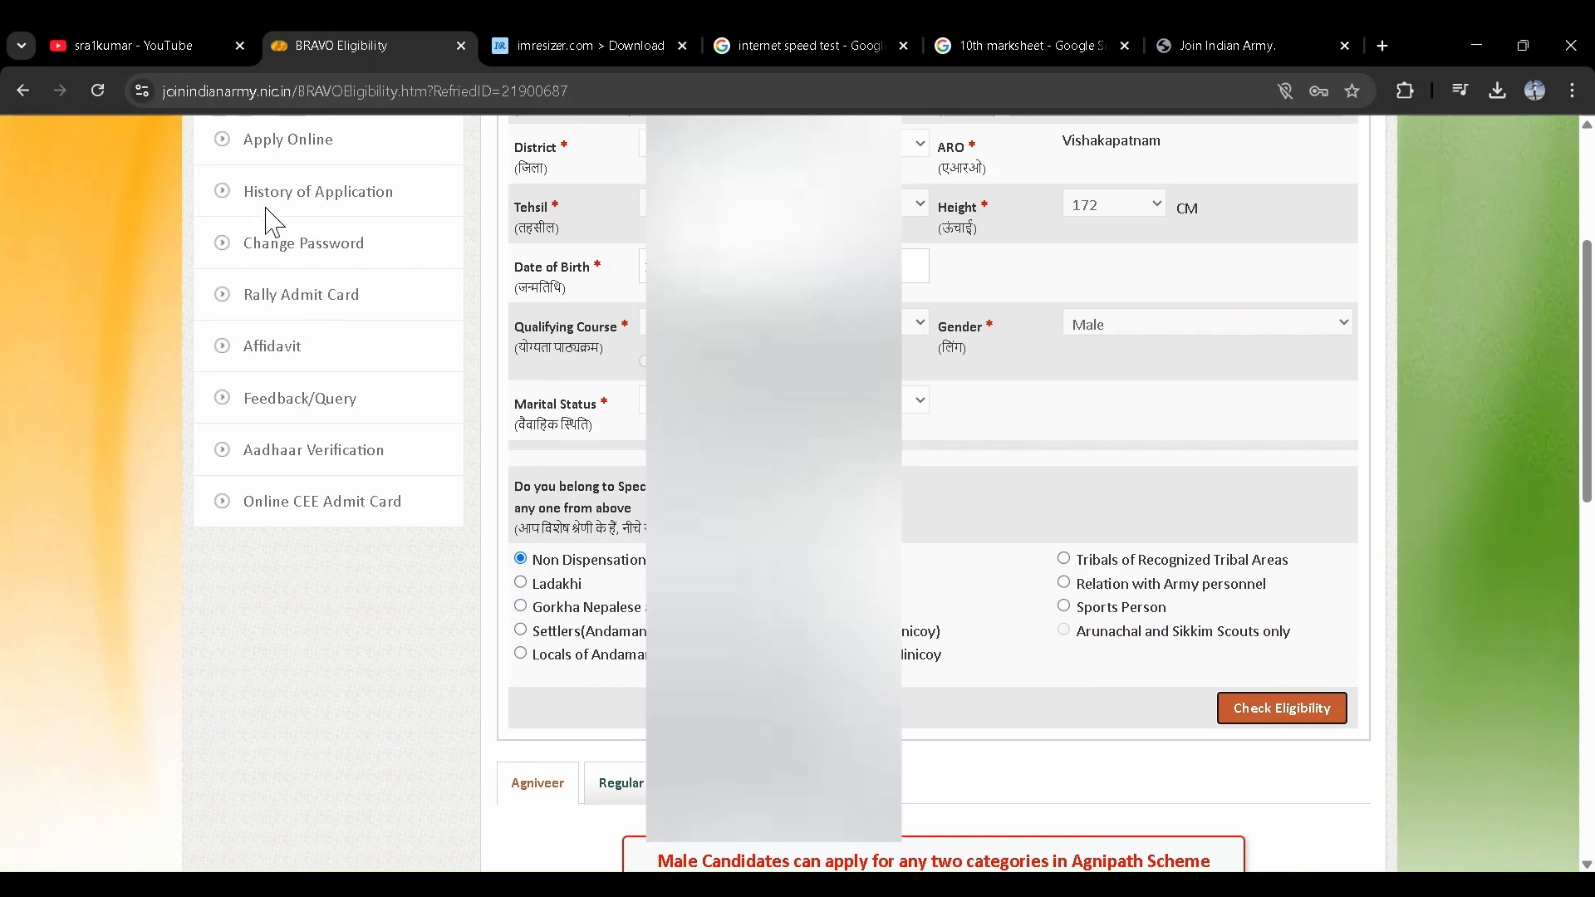
# - Open History of Application and view the submitted application's details
pyautogui.click(290, 198)
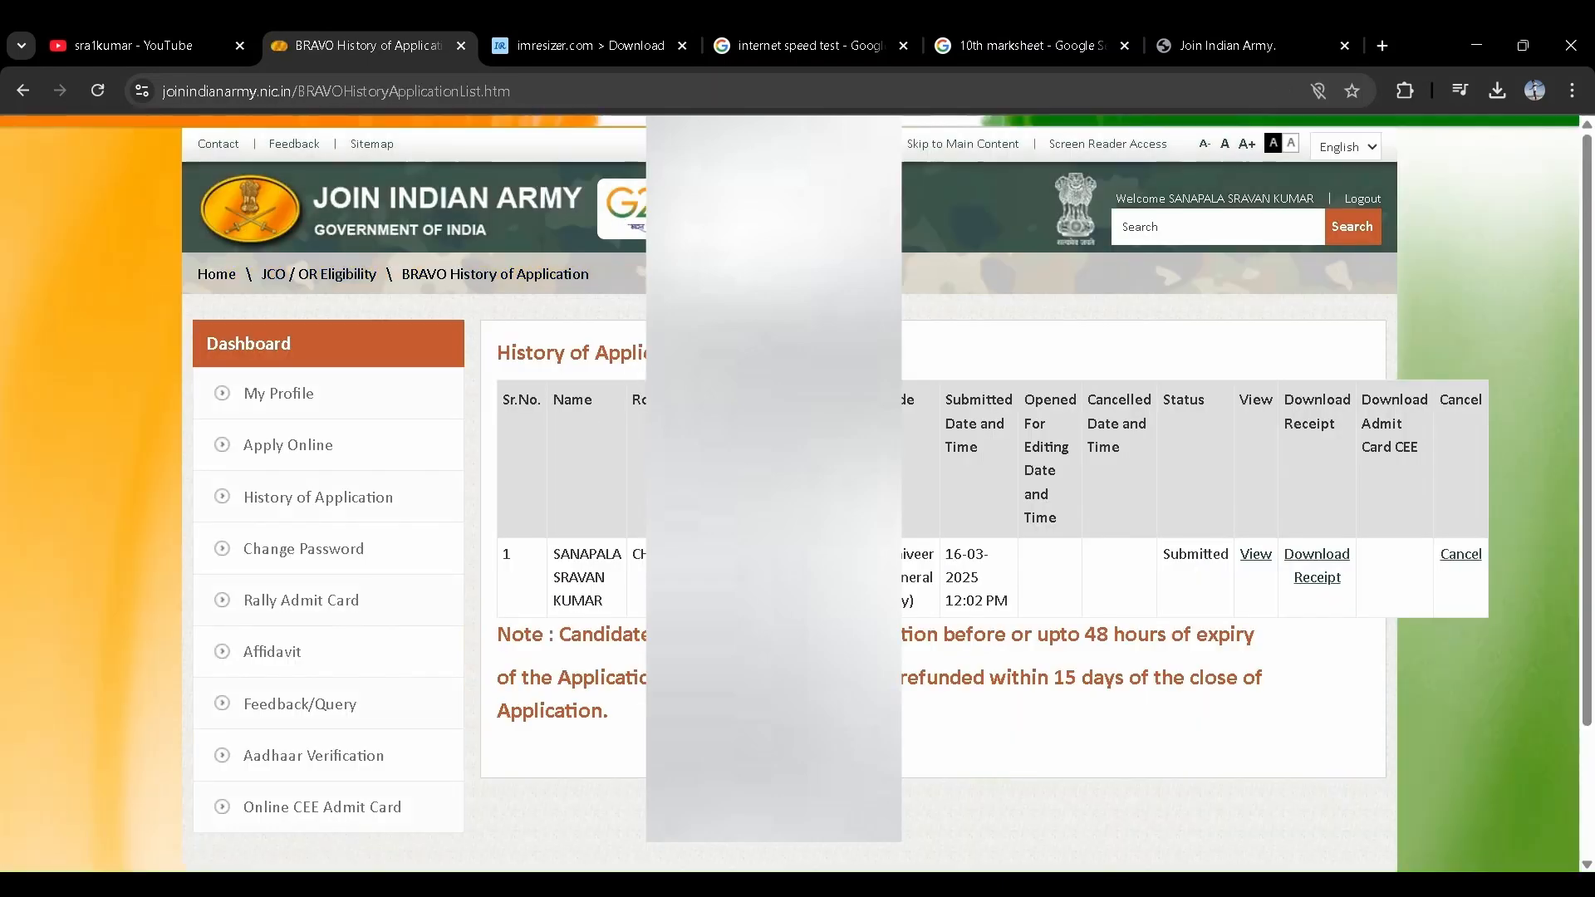
pyautogui.scroll(-2, 565, 457)
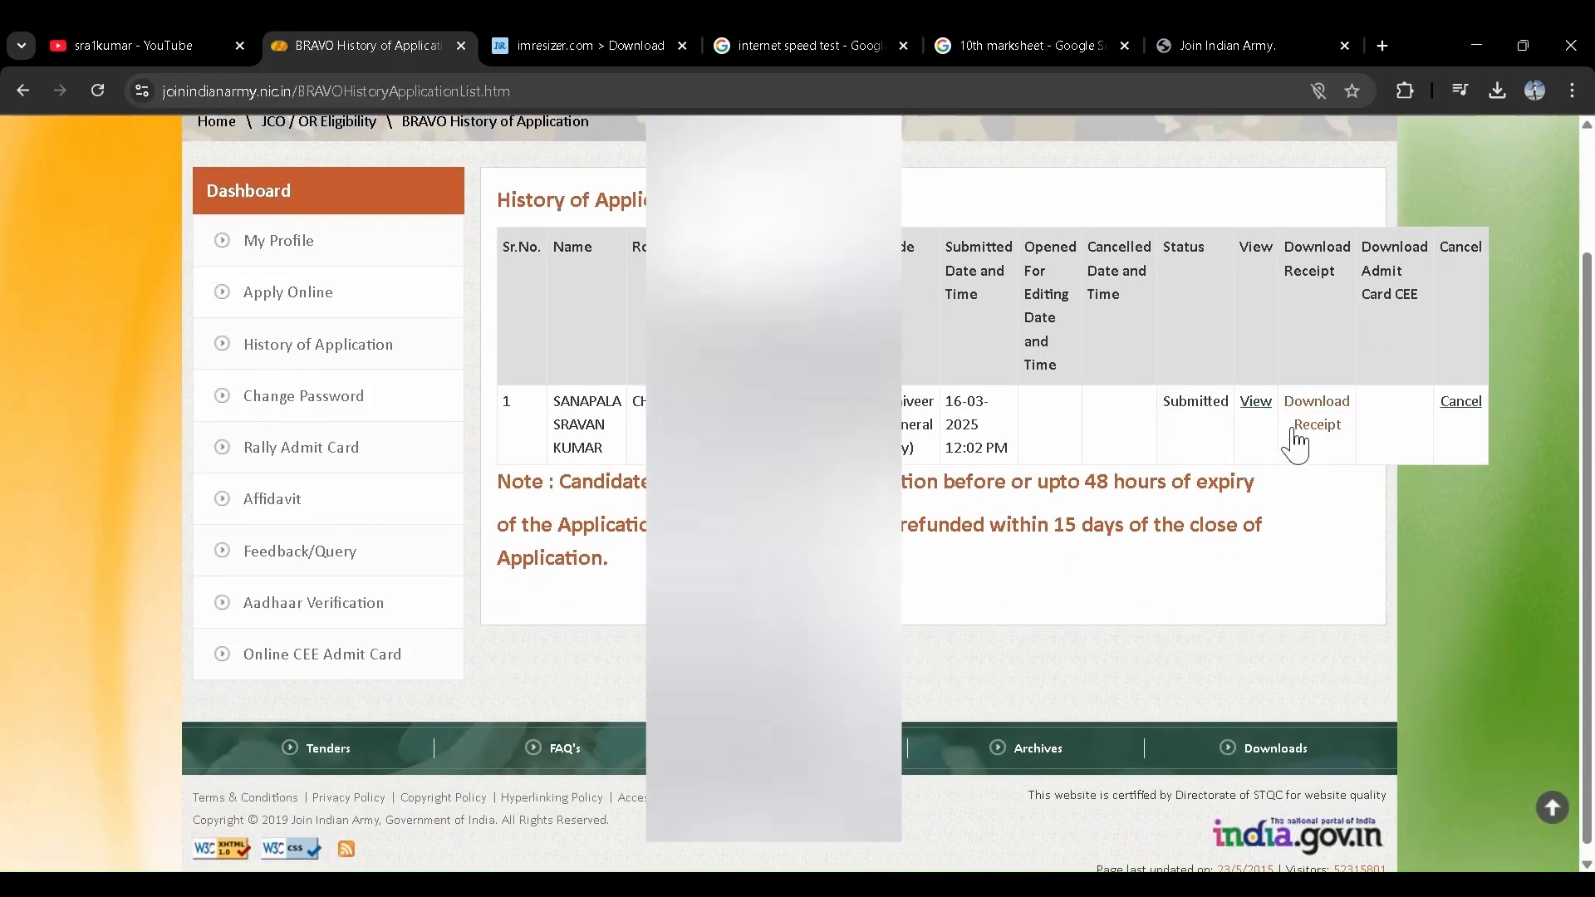
pyautogui.click(1257, 407)
# - Download the application summary PDF and acknowledge the password-protected document notice
pyautogui.scroll(-20, 931, 499)
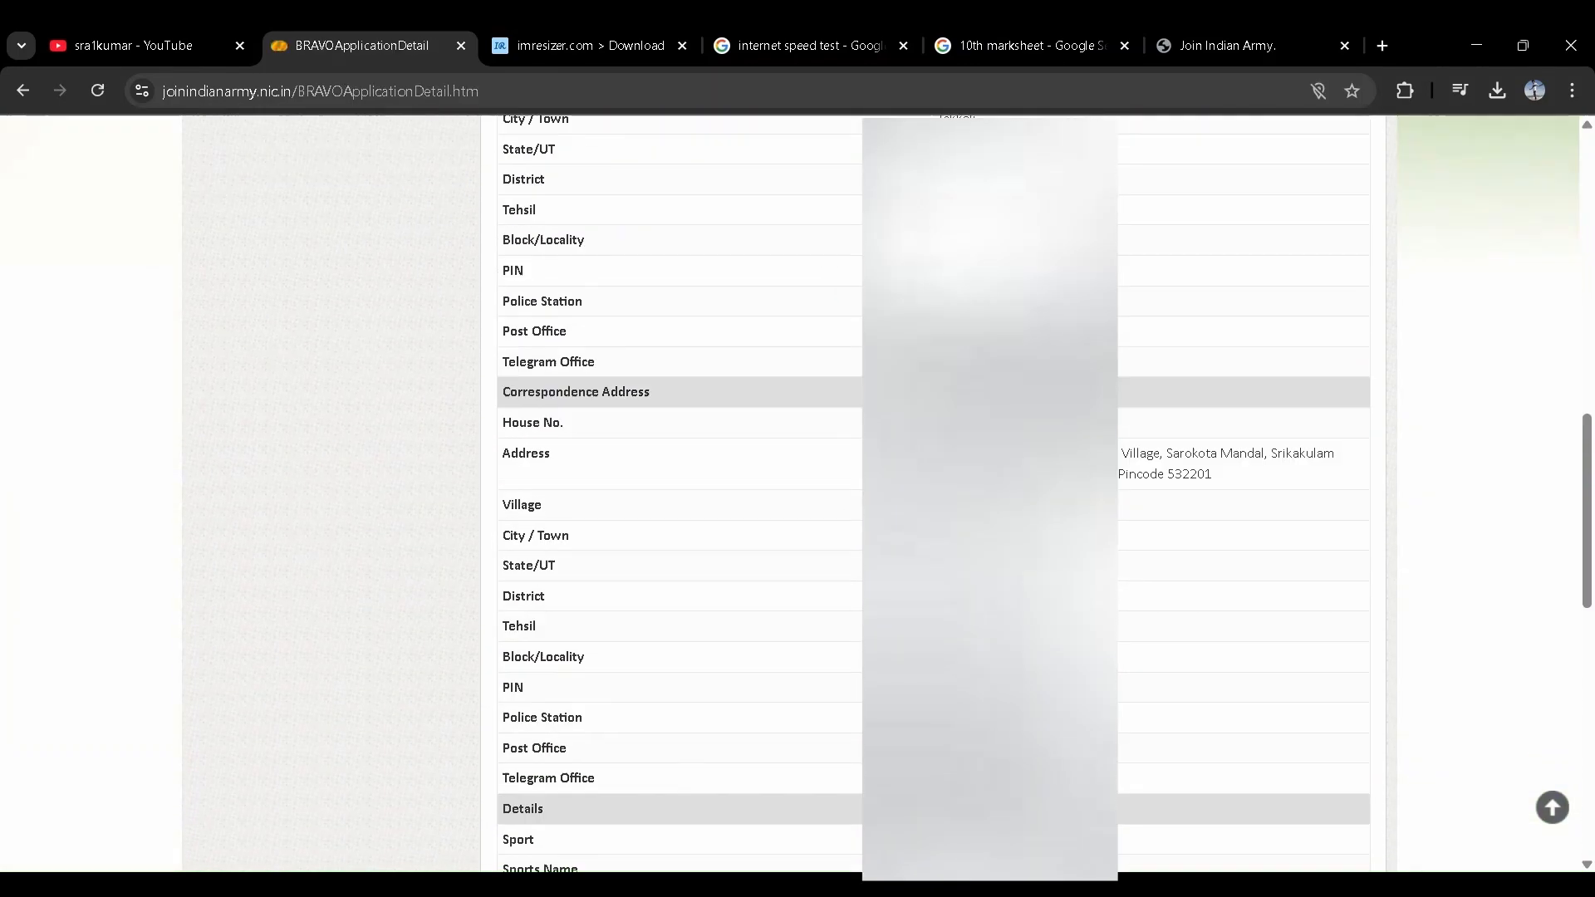
pyautogui.scroll(10, 930, 499)
pyautogui.scroll(10, 800, 709)
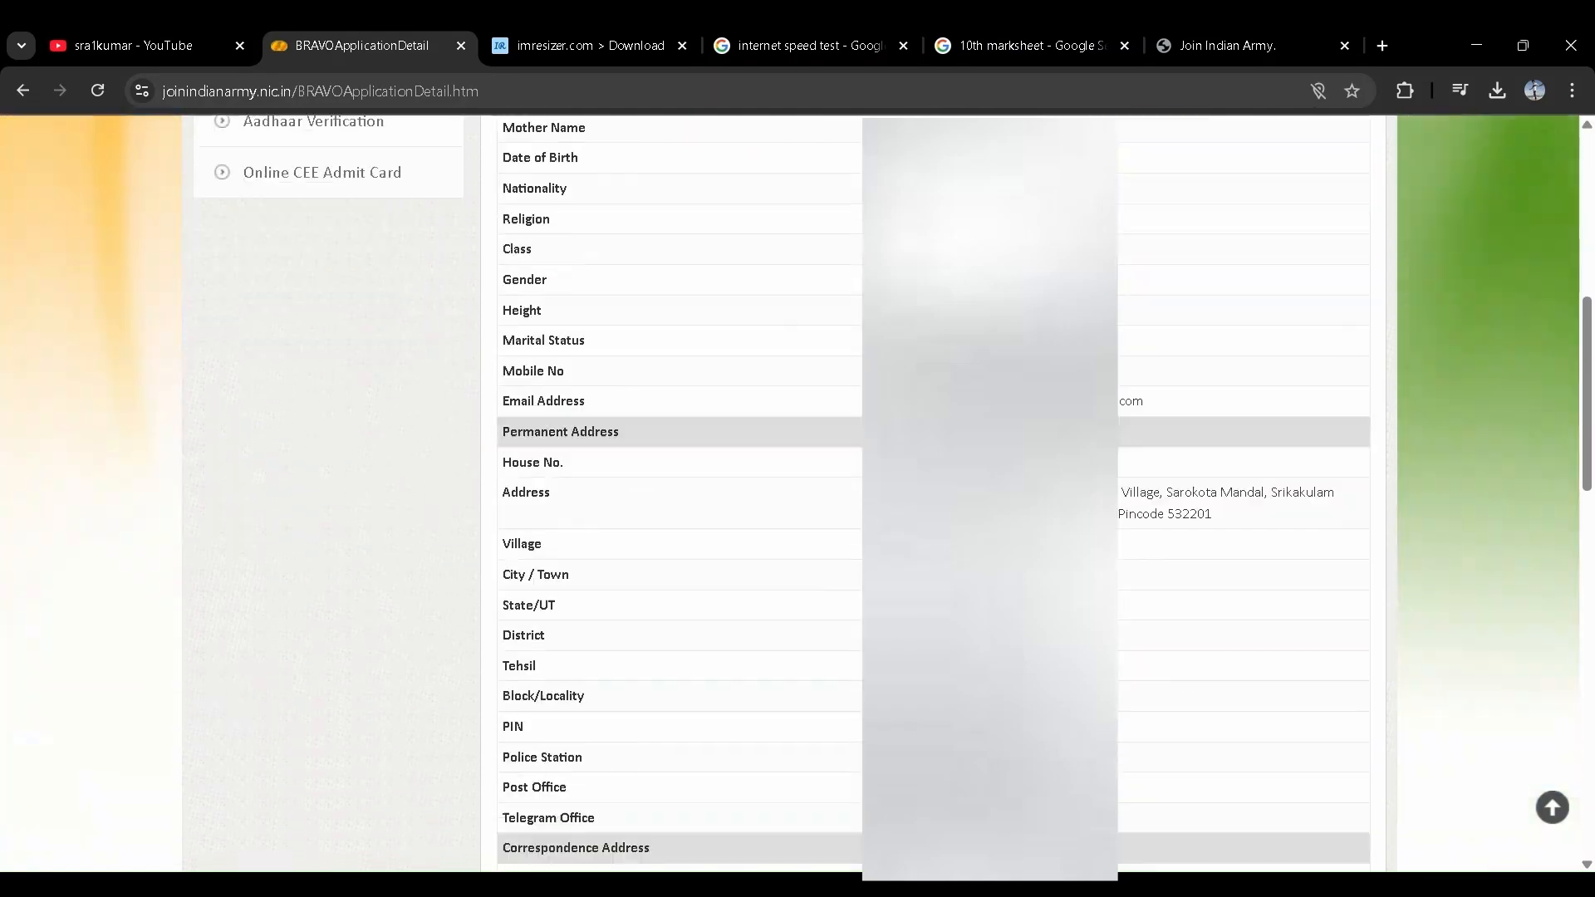
pyautogui.scroll(-2, 800, 709)
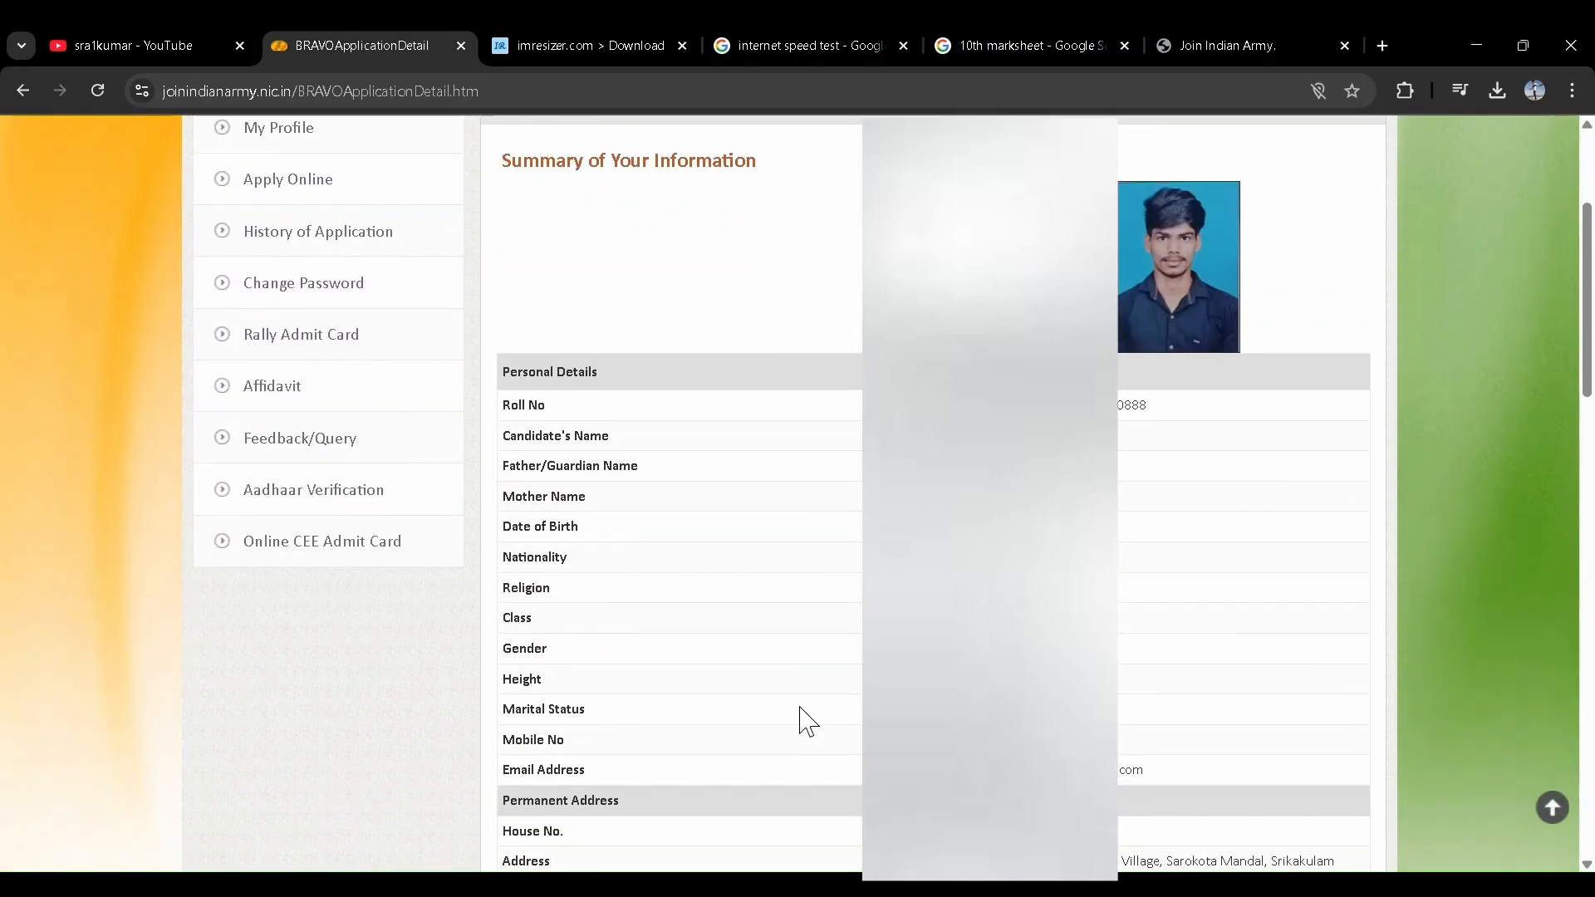
pyautogui.scroll(-10, 800, 709)
pyautogui.scroll(-4, 803, 714)
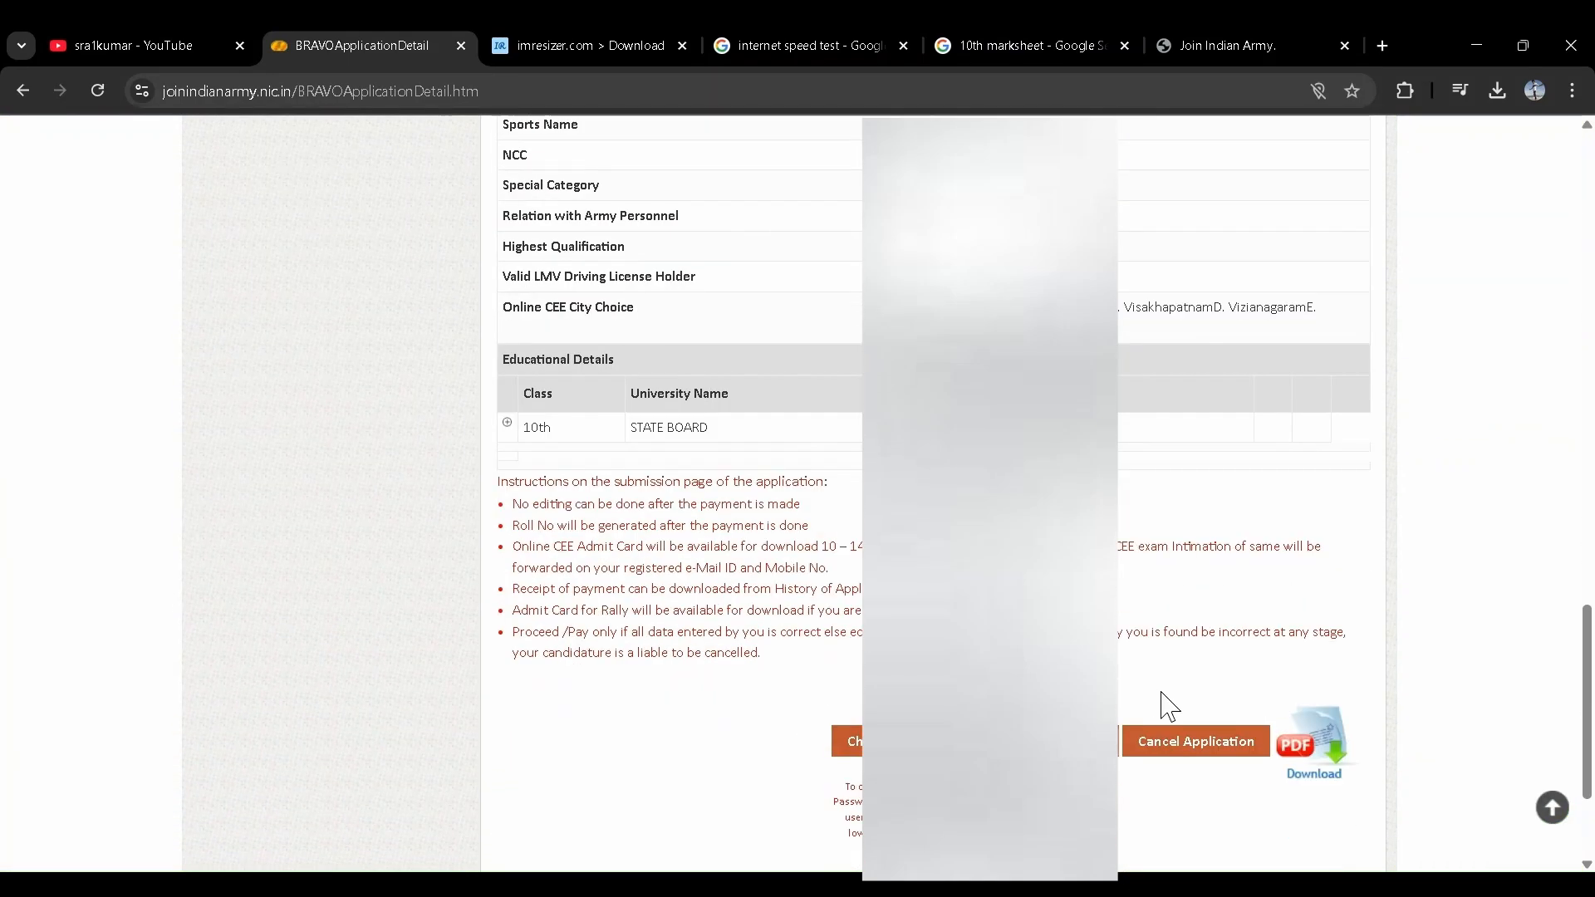
pyautogui.click(1310, 739)
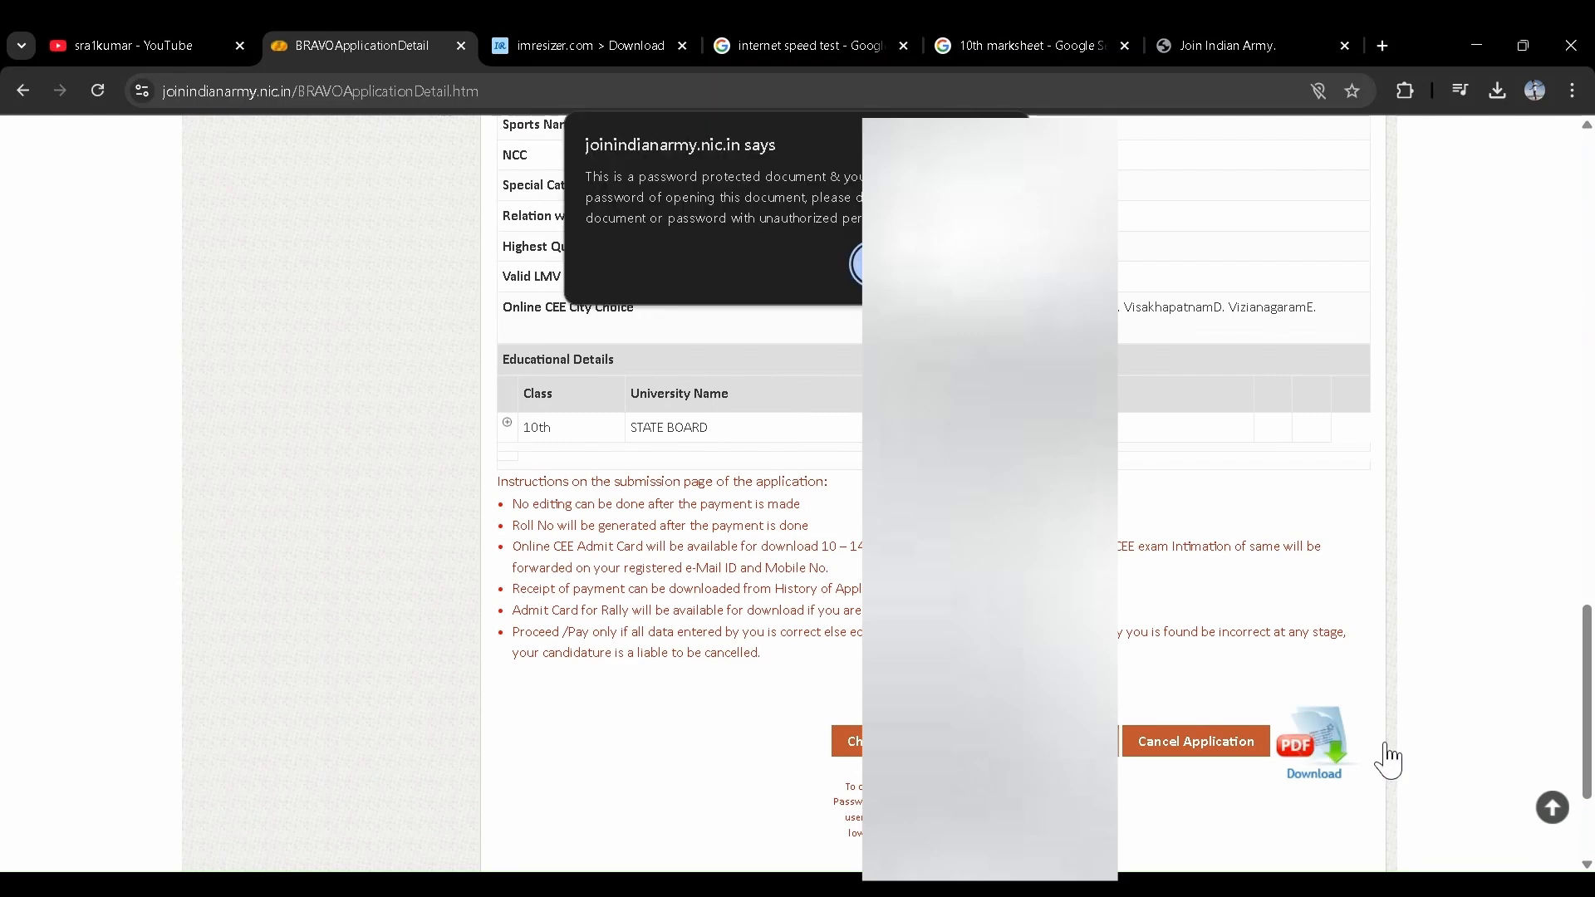
pyautogui.click(861, 267)
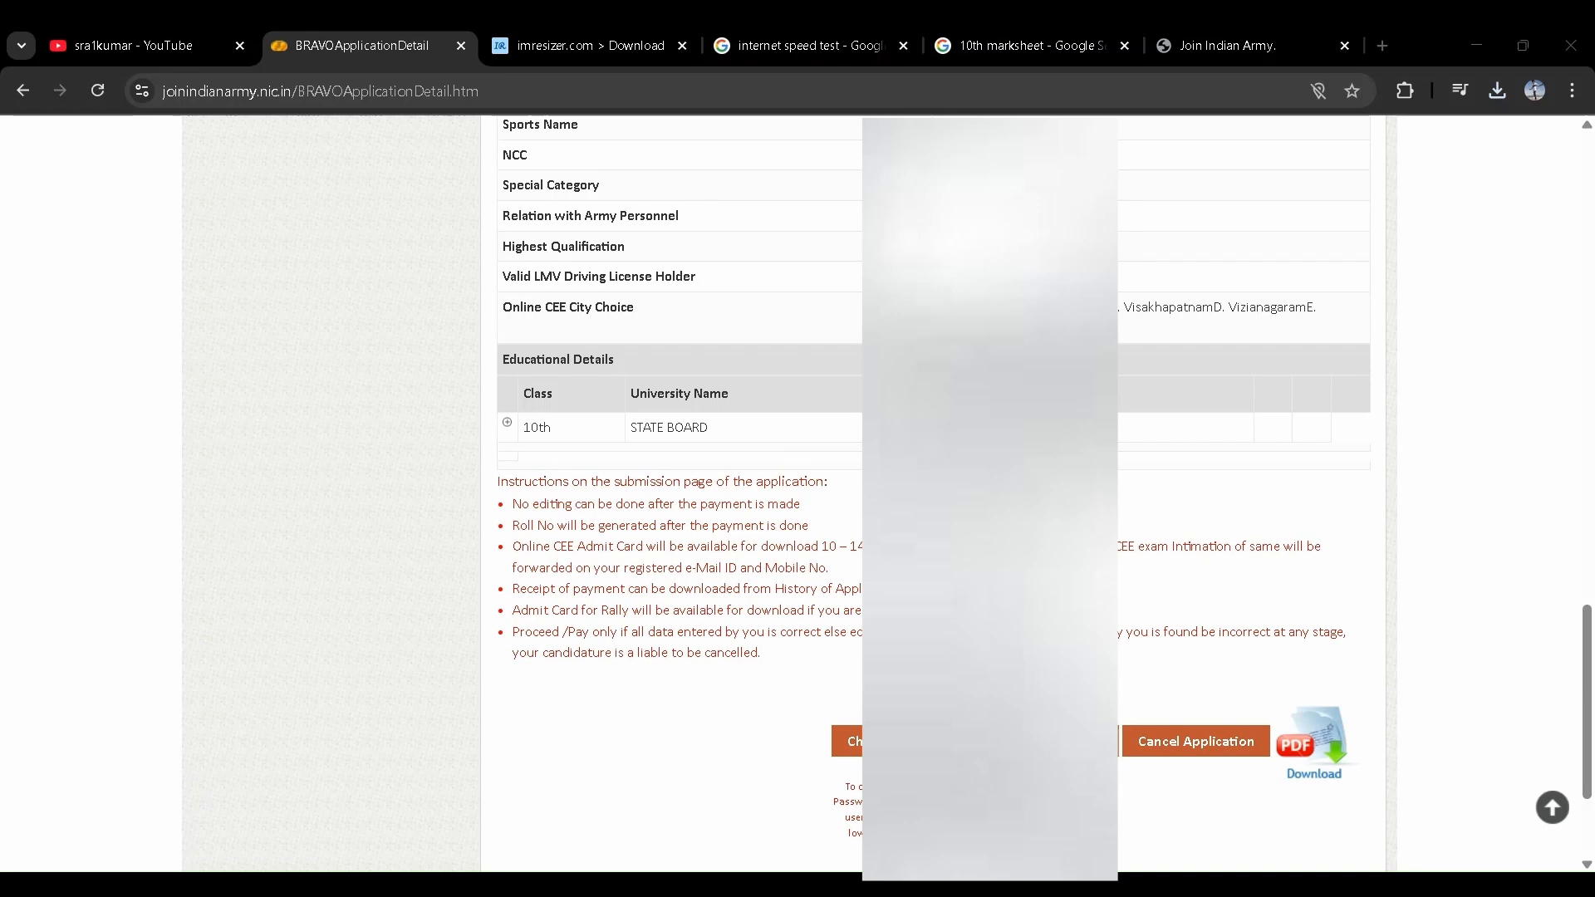
# - Switch back to the YouTube channel page and scroll through it
pyautogui.click(1450, 26)
pyautogui.click(128, 29)
pyautogui.scroll(5, 764, 416)
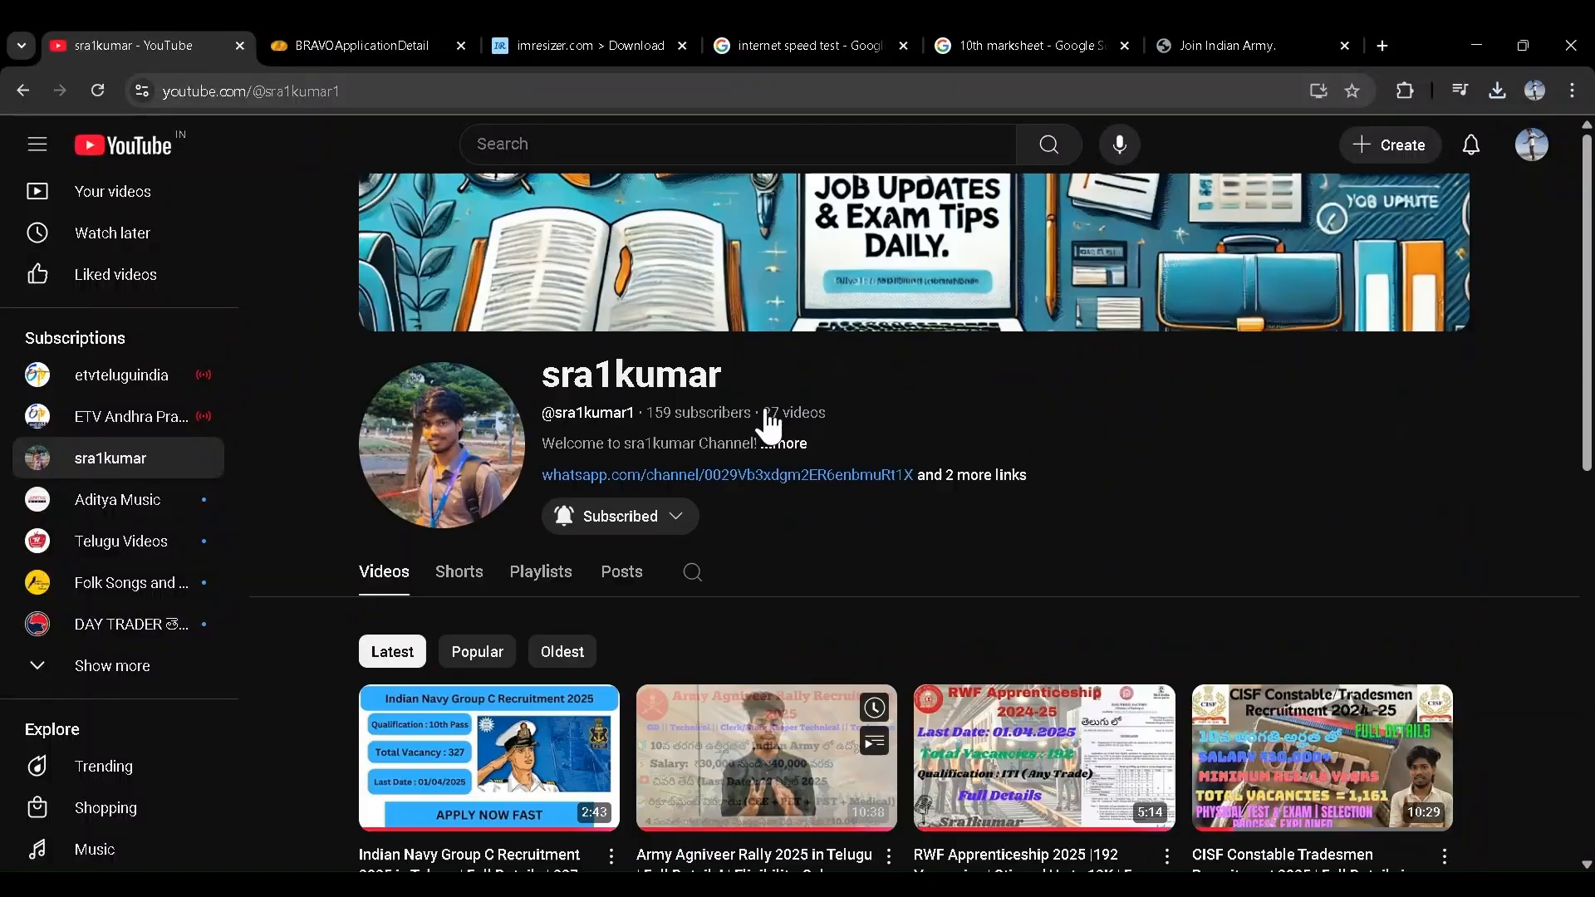
pyautogui.scroll(-2, 766, 411)
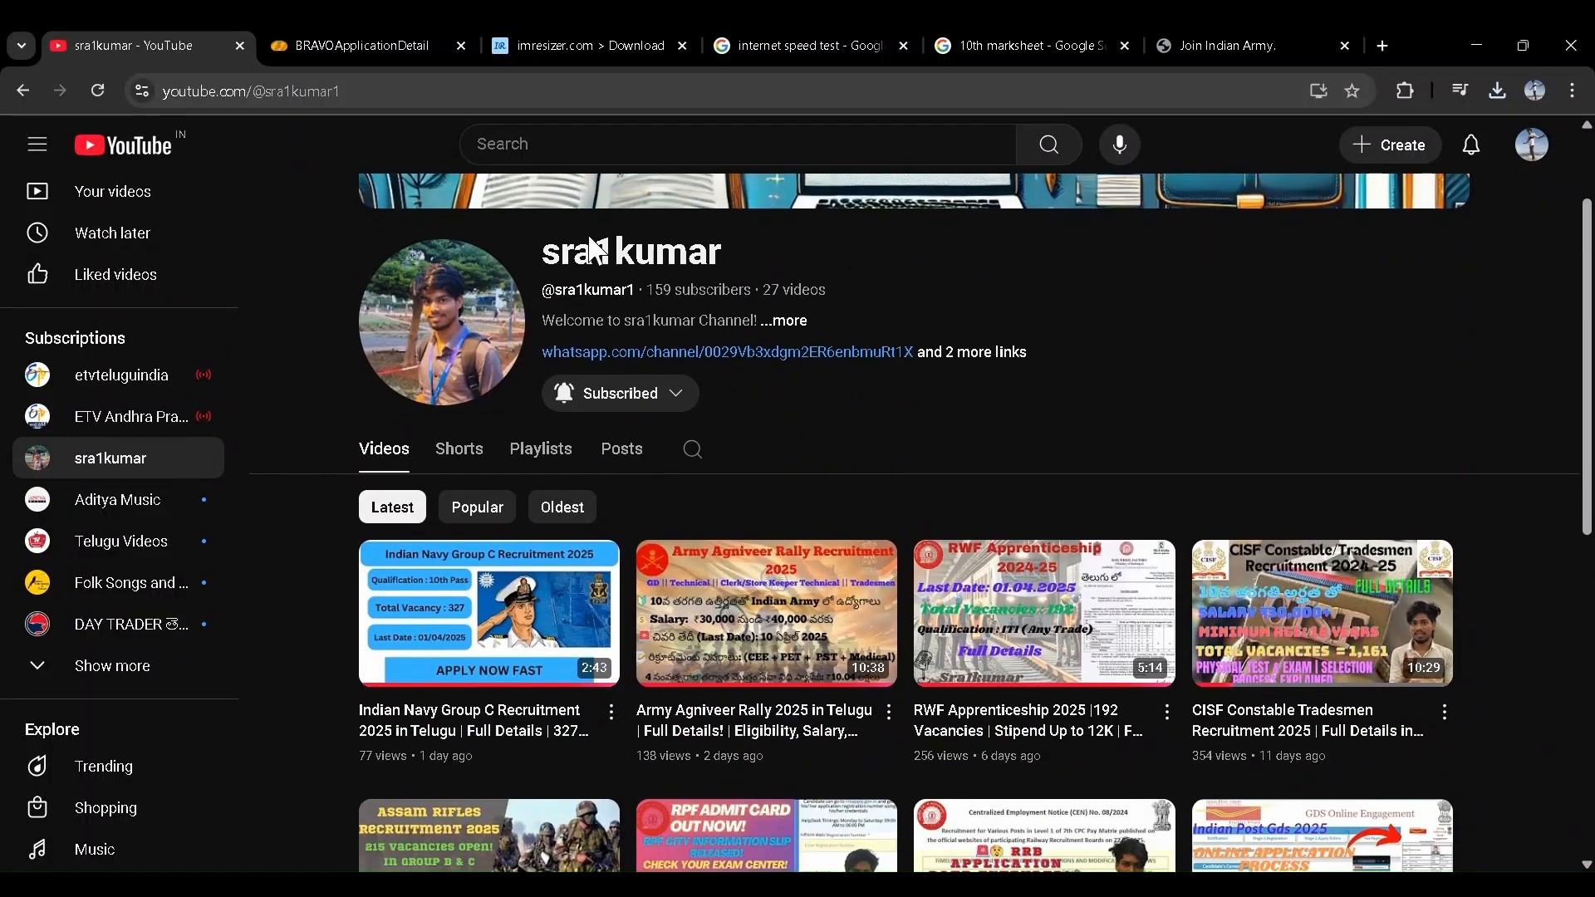
pyautogui.scroll(-1, 683, 467)
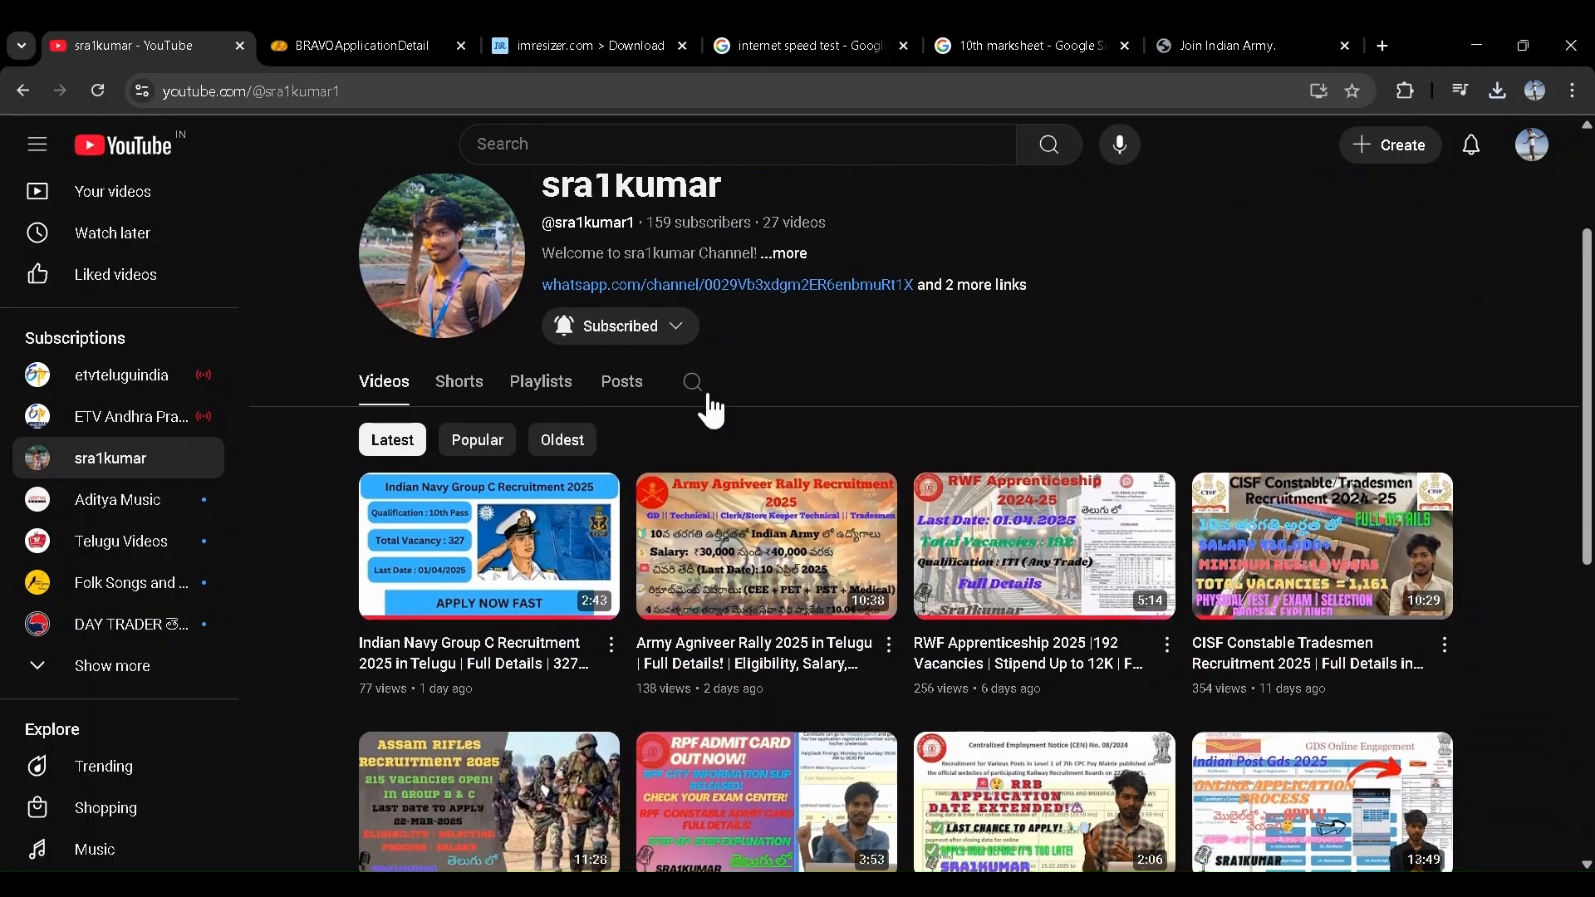
pyautogui.scroll(-1, 712, 411)
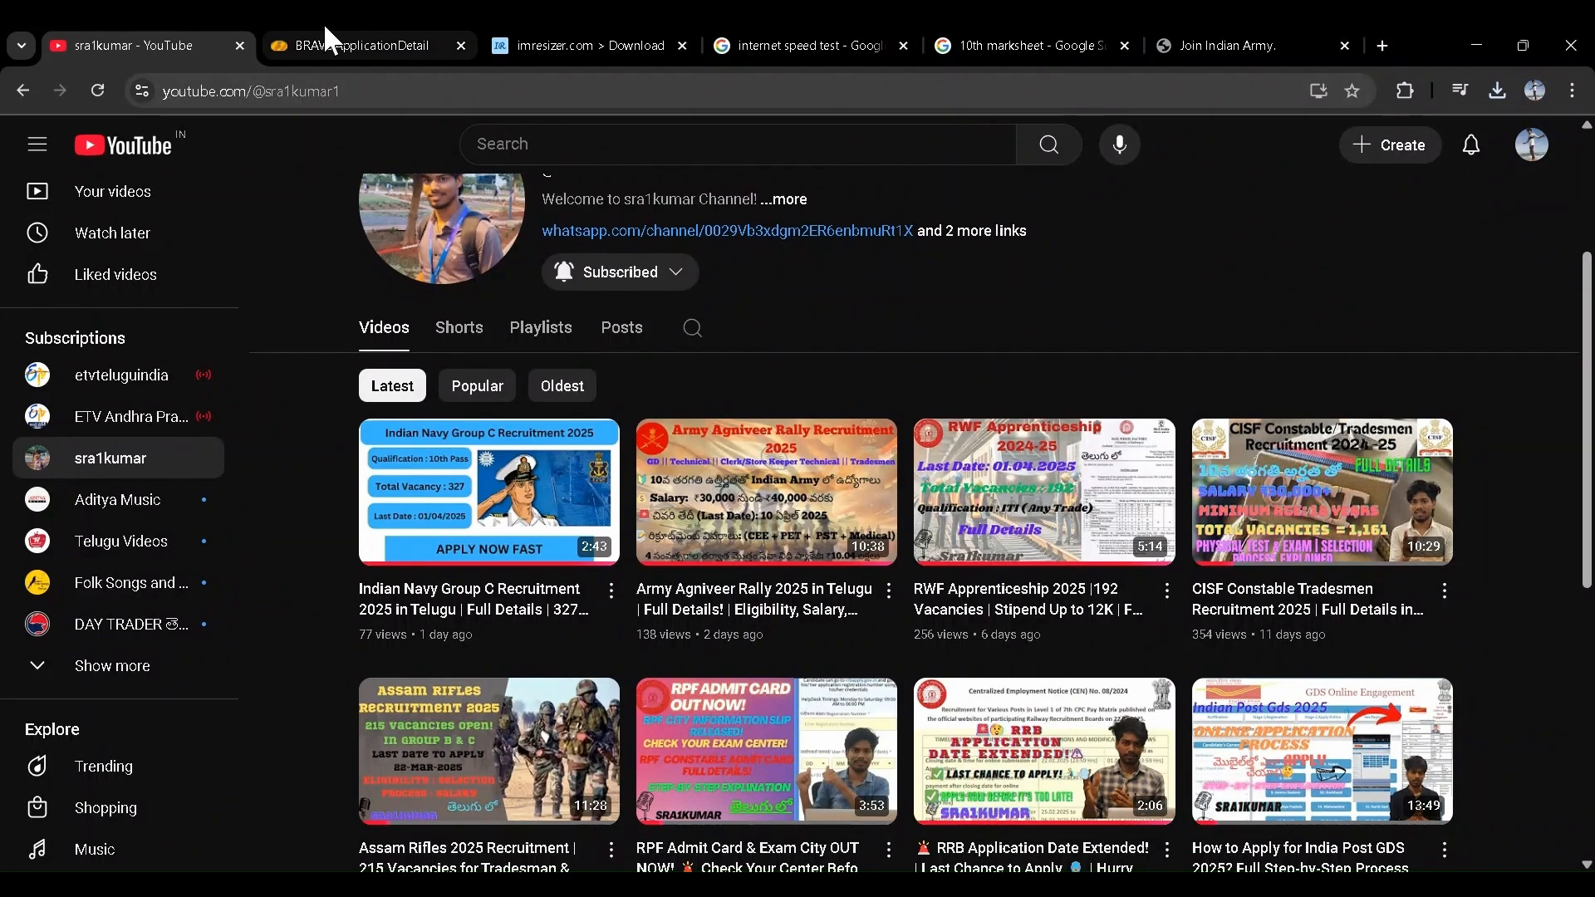
pyautogui.scroll(1, 698, 388)
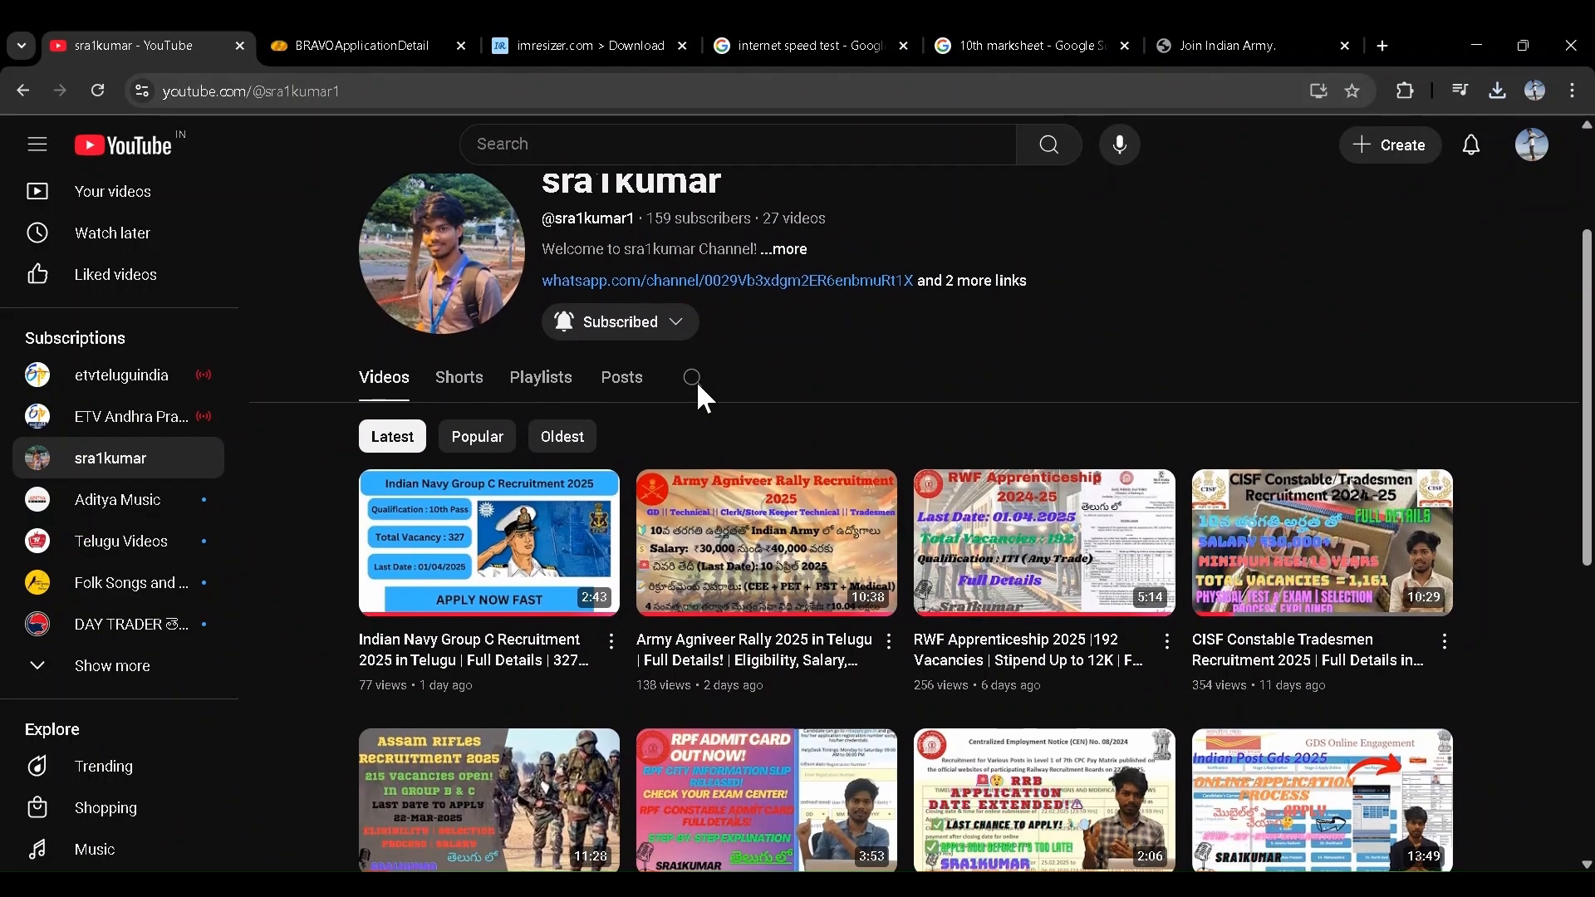
pyautogui.scroll(-1, 698, 384)
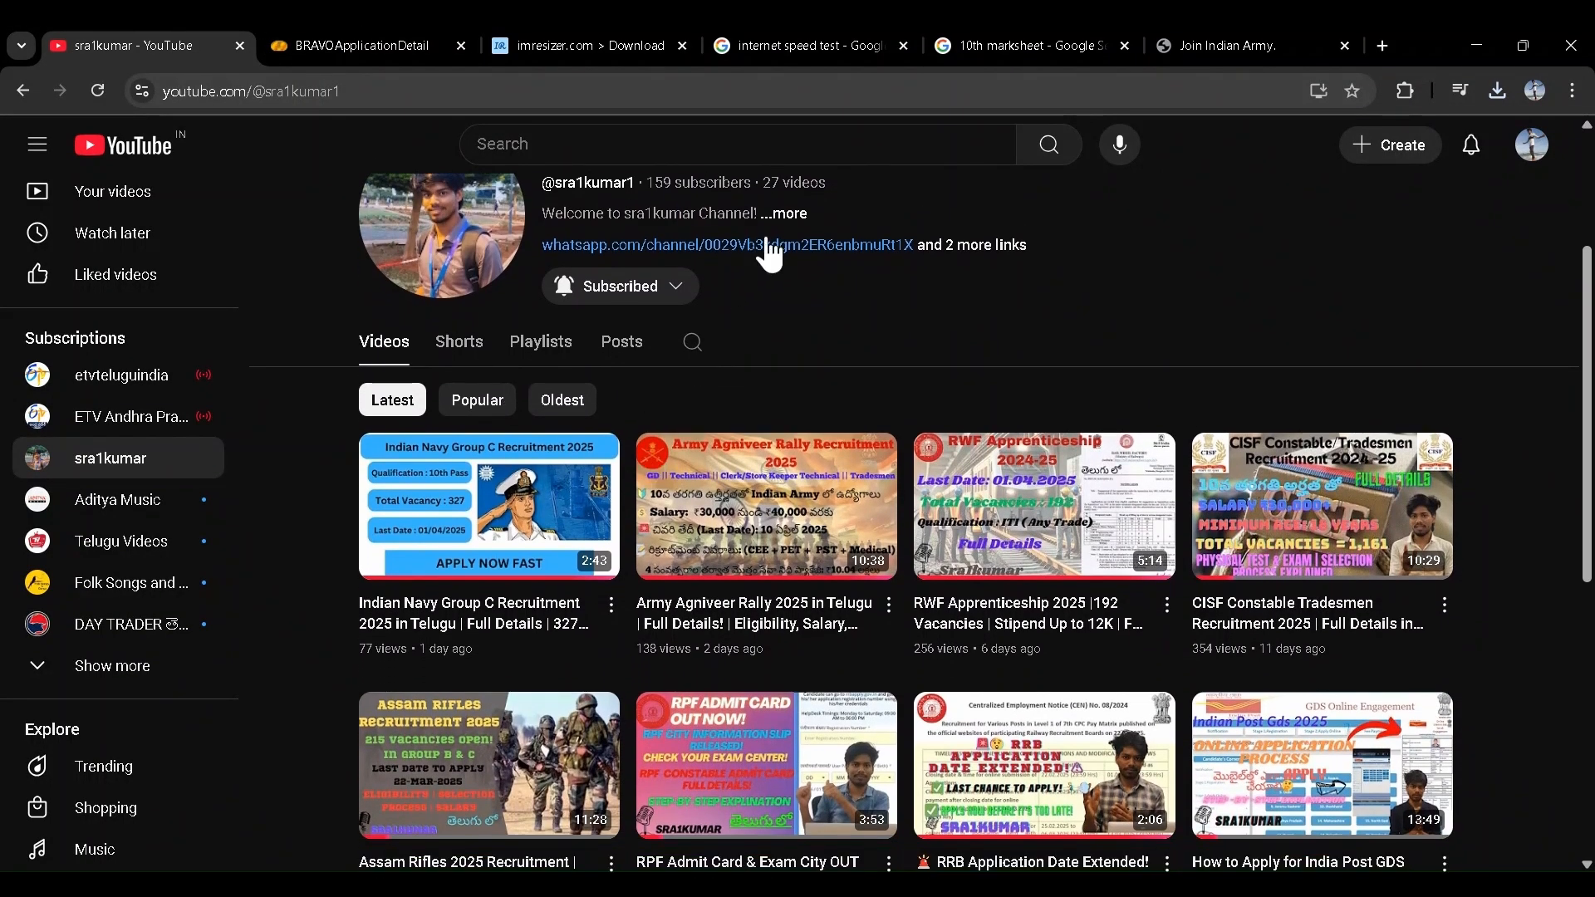
pyautogui.scroll(1, 773, 226)
# - Open the channel's About description and select the contact phone number in it
pyautogui.click(784, 303)
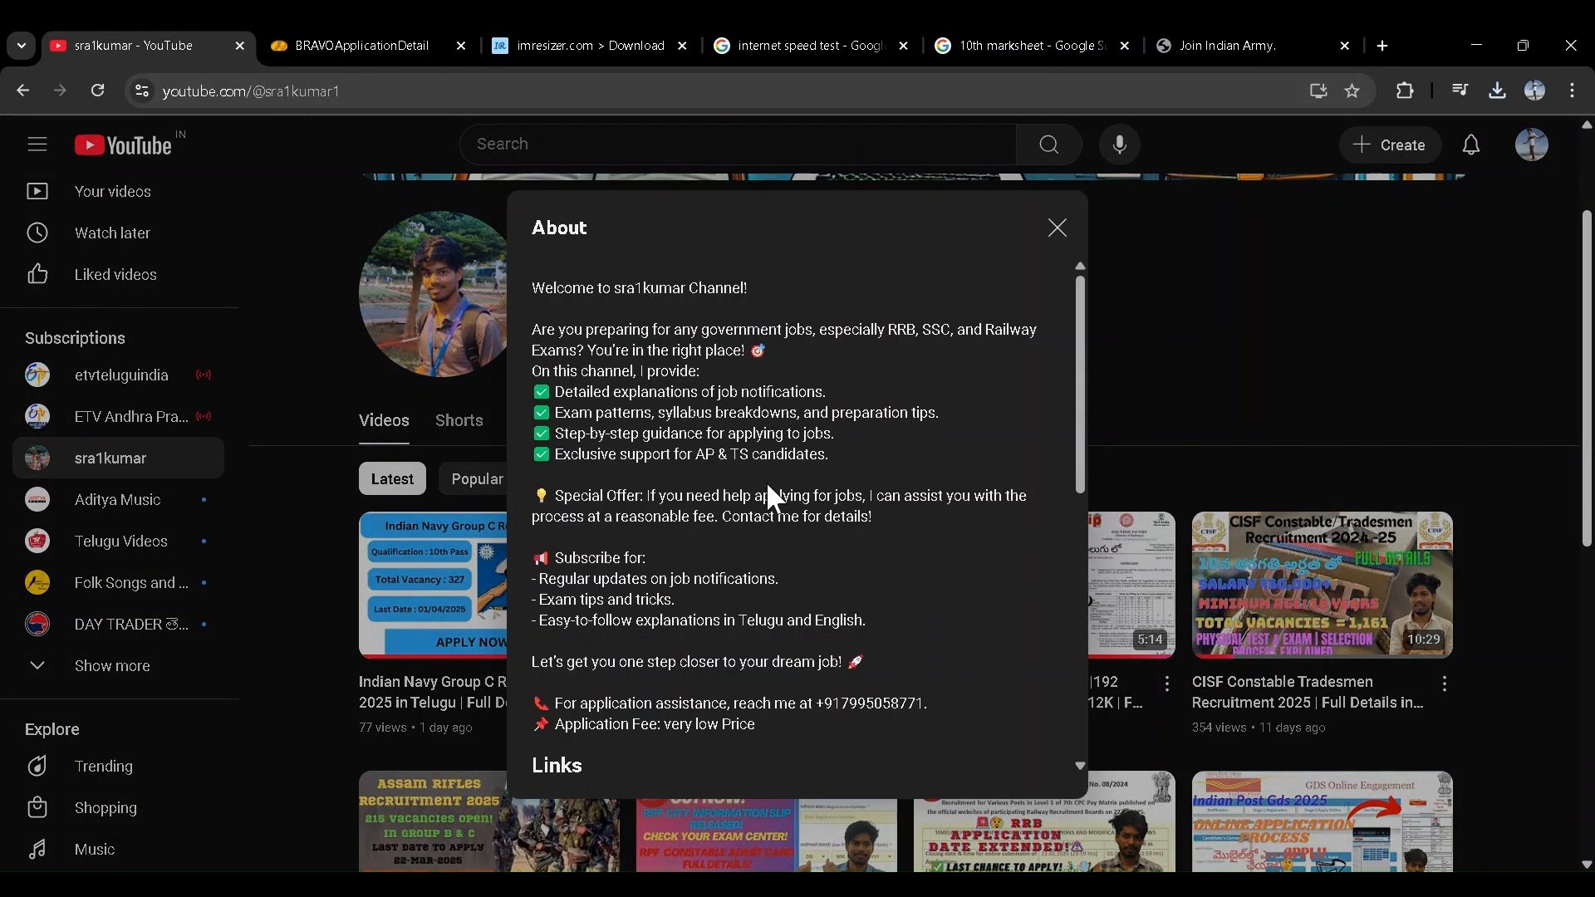
pyautogui.scroll(-1, 766, 482)
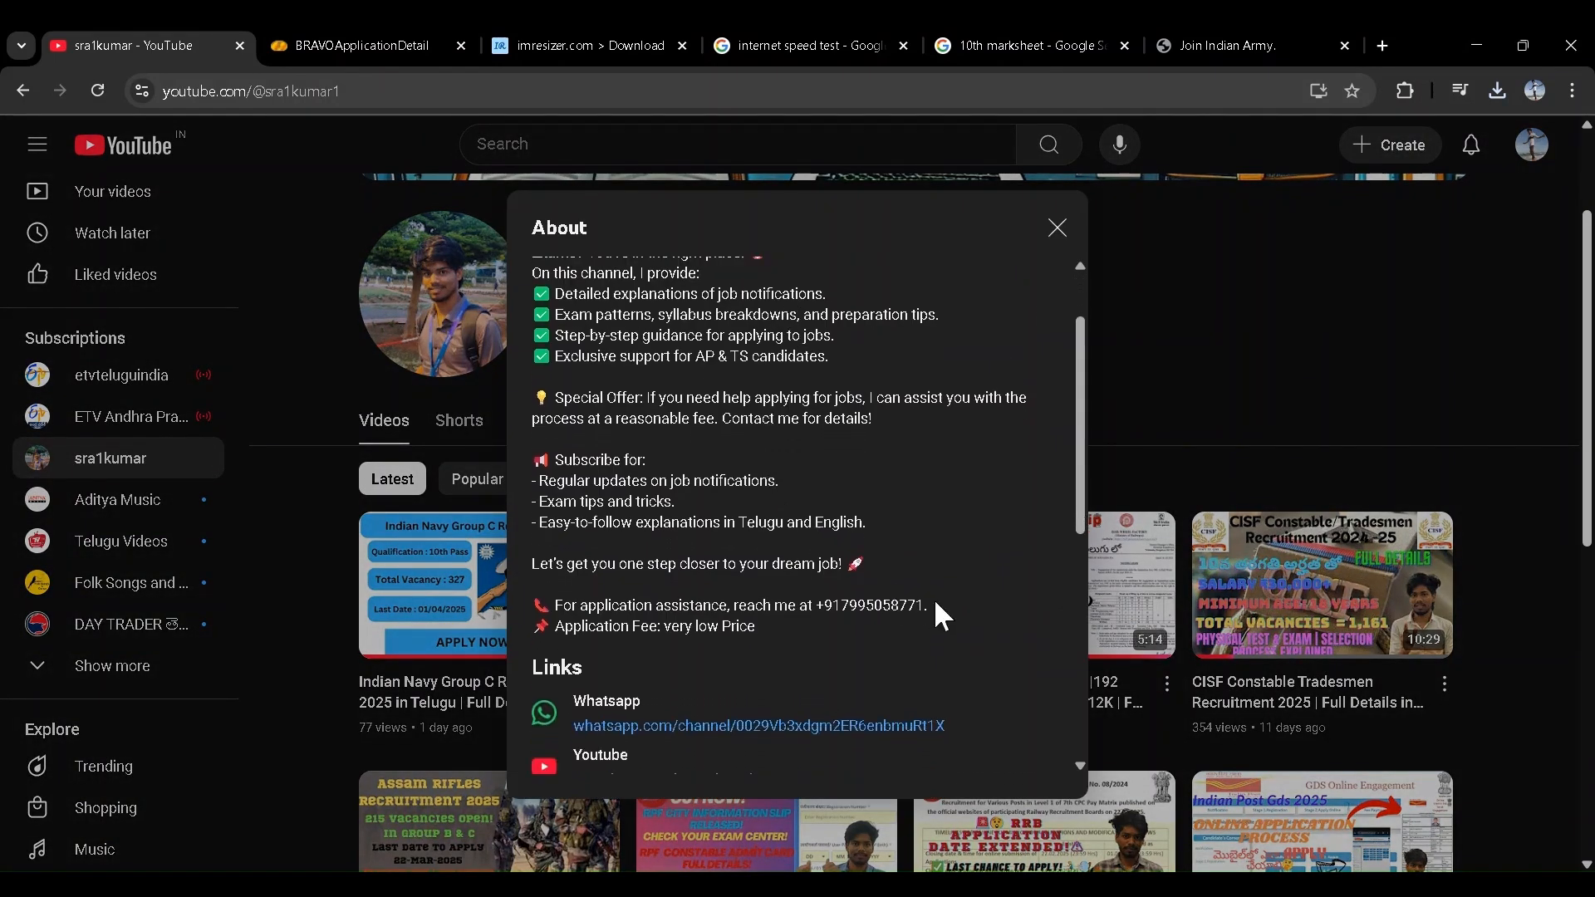
pyautogui.moveTo(934, 607); pyautogui.dragTo(822, 608)
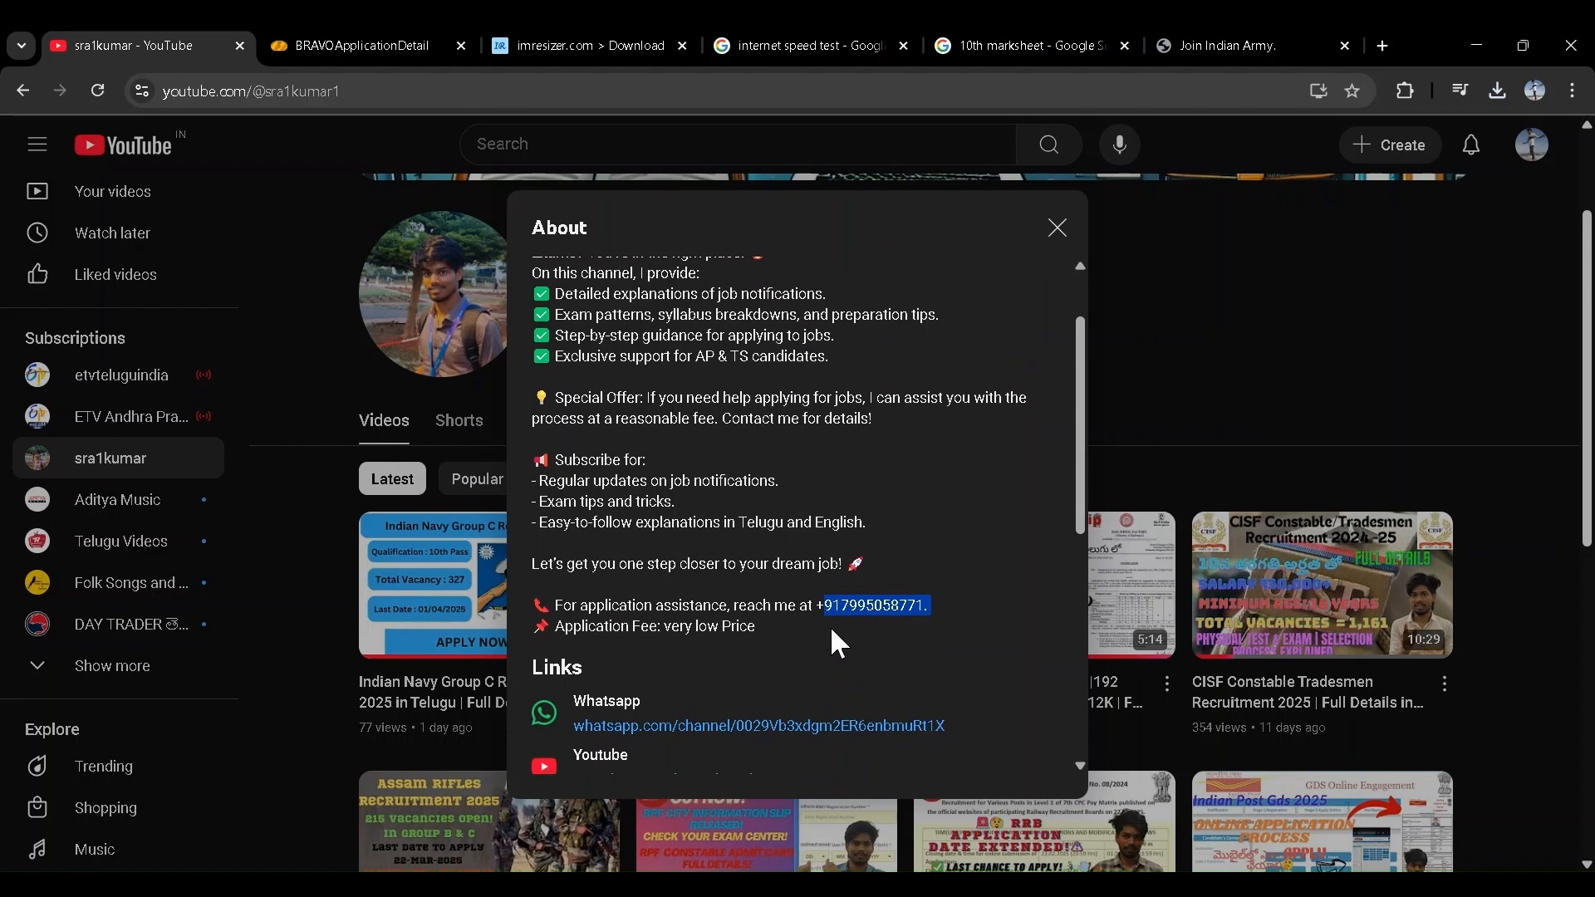
pyautogui.scroll(-3, 821, 647)
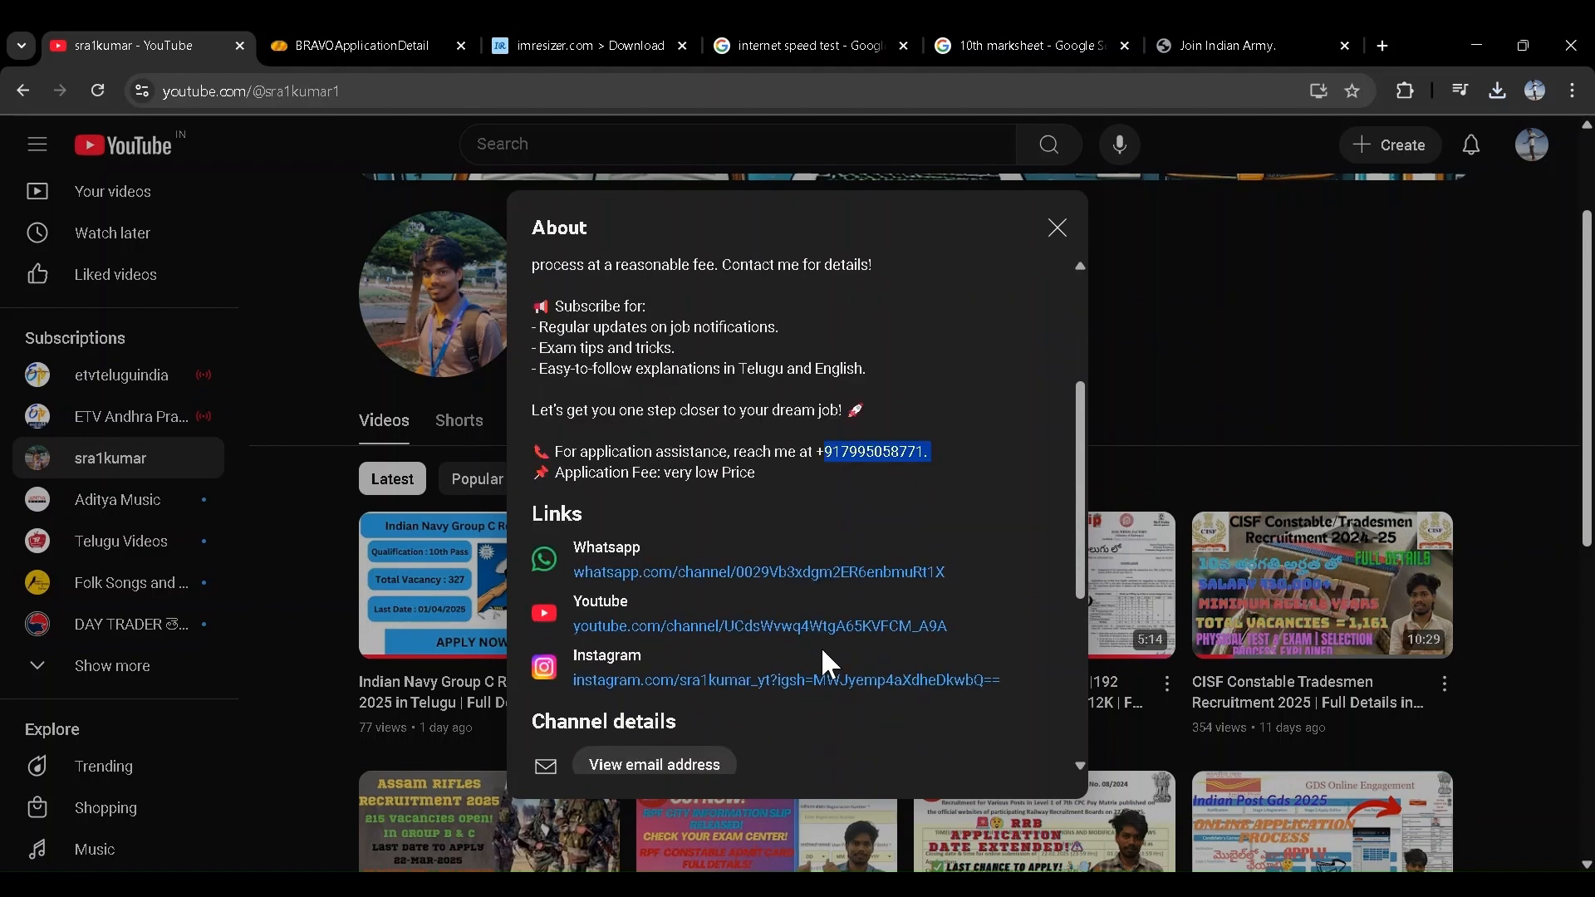
pyautogui.scroll(1, 821, 646)
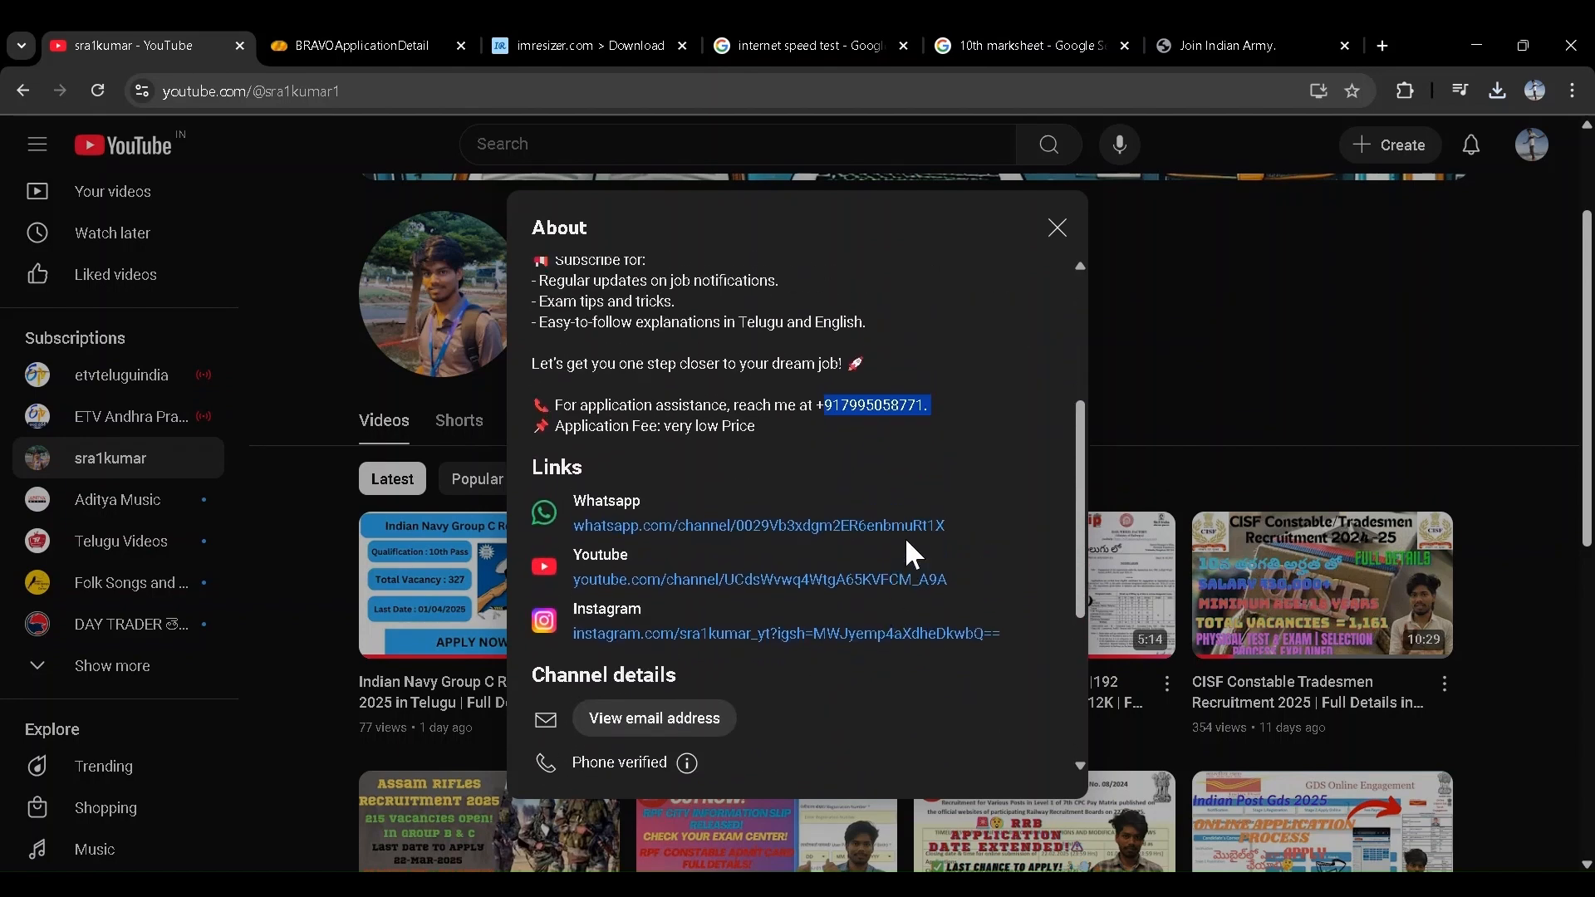
pyautogui.click(929, 399)
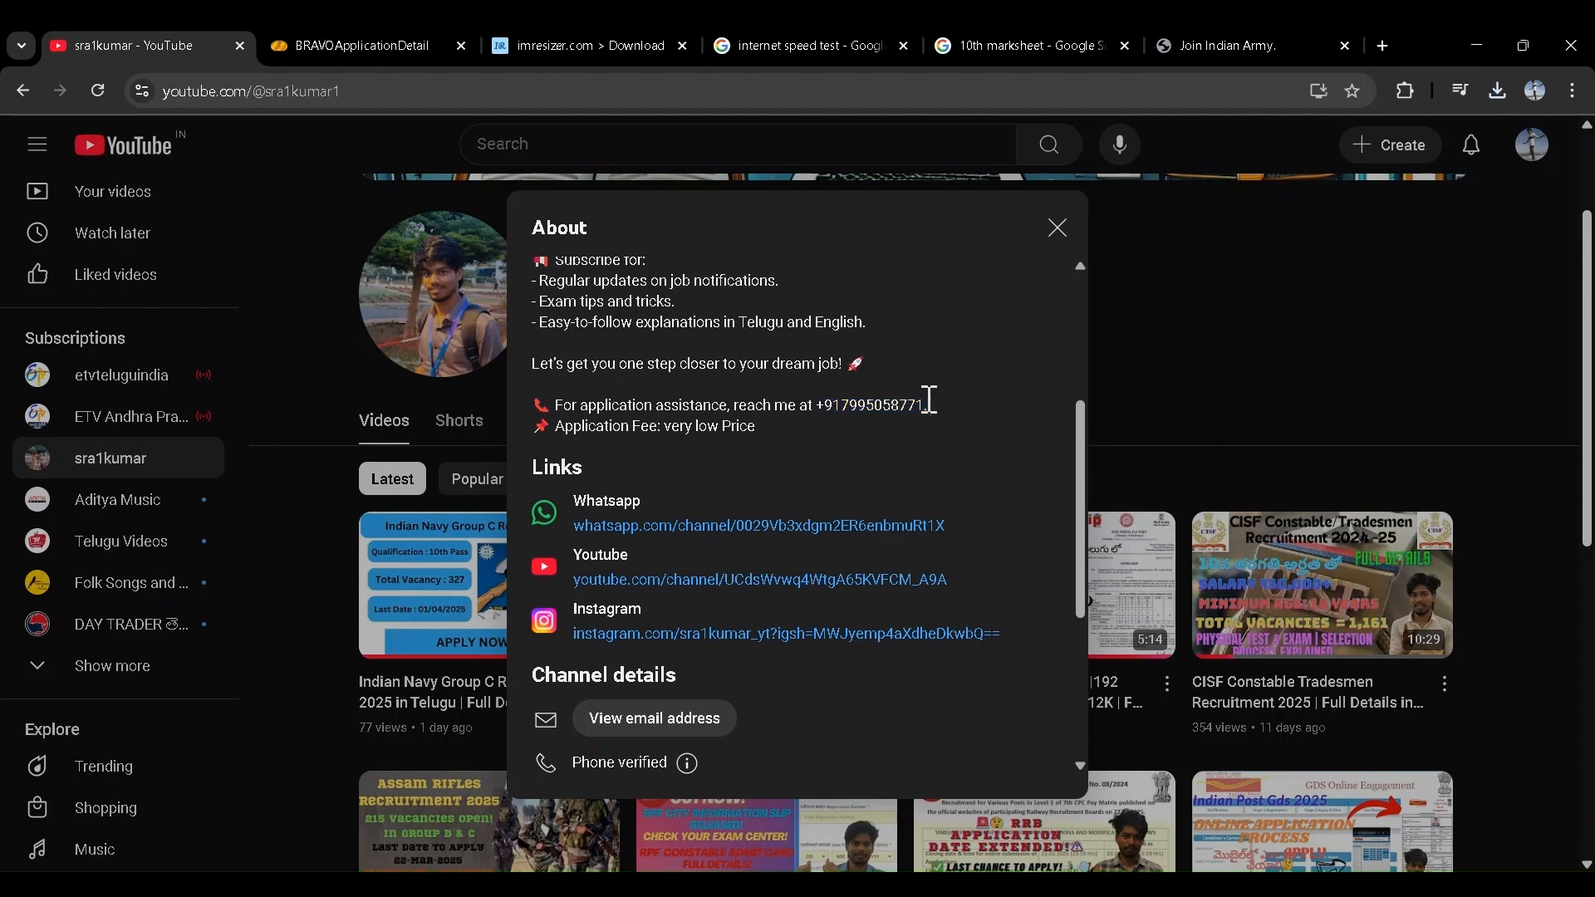
pyautogui.moveTo(929, 402); pyautogui.dragTo(852, 407)
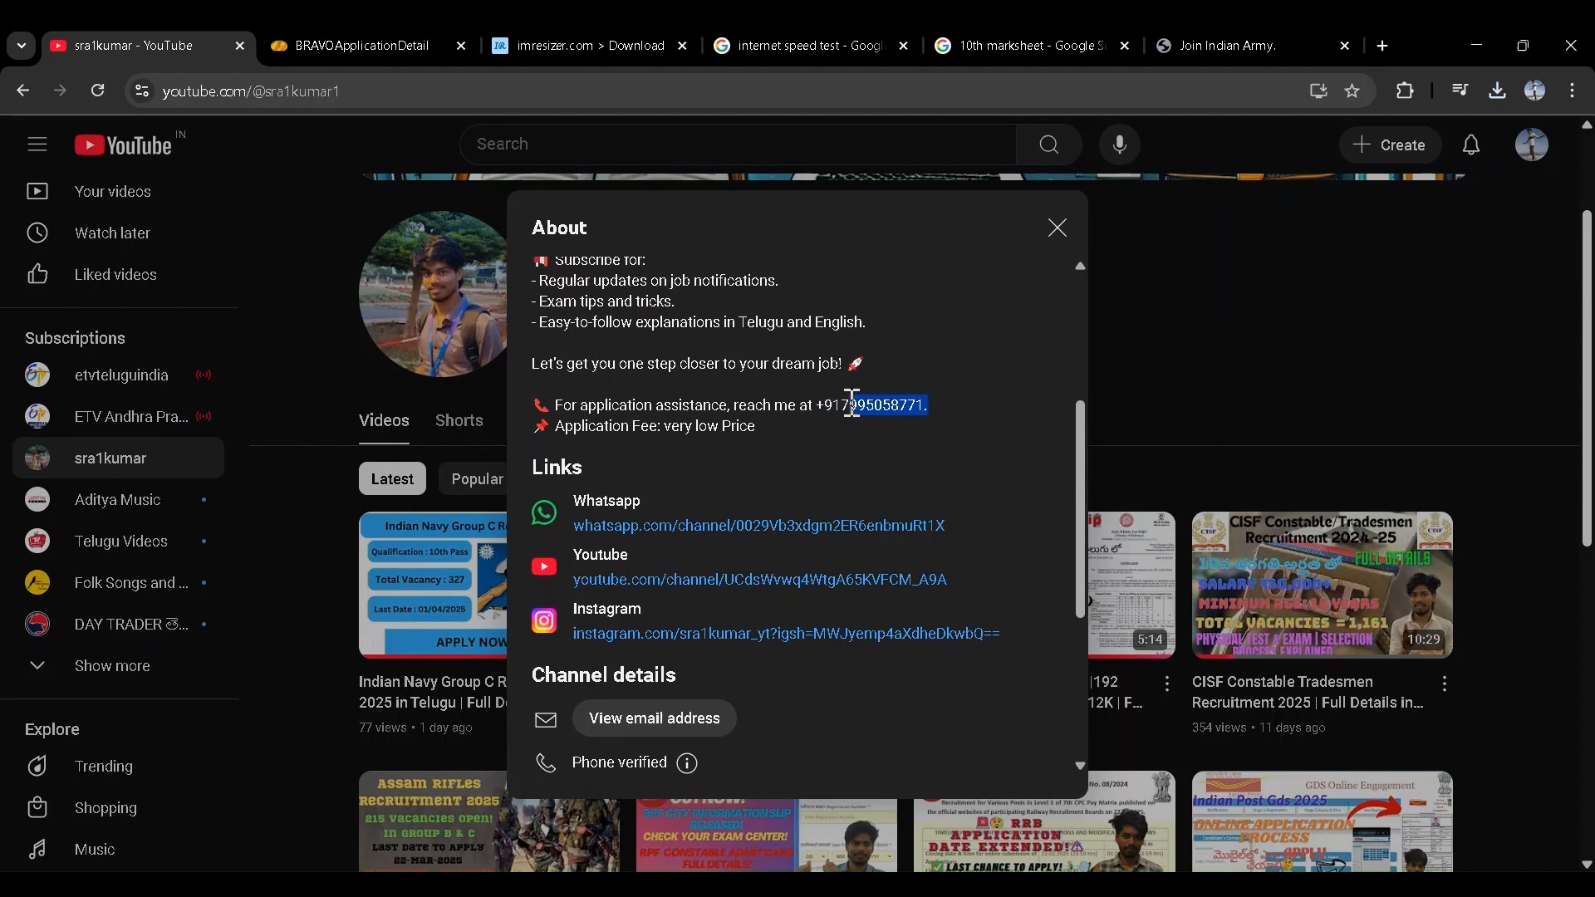
pyautogui.click(801, 449)
pyautogui.scroll(2, 769, 480)
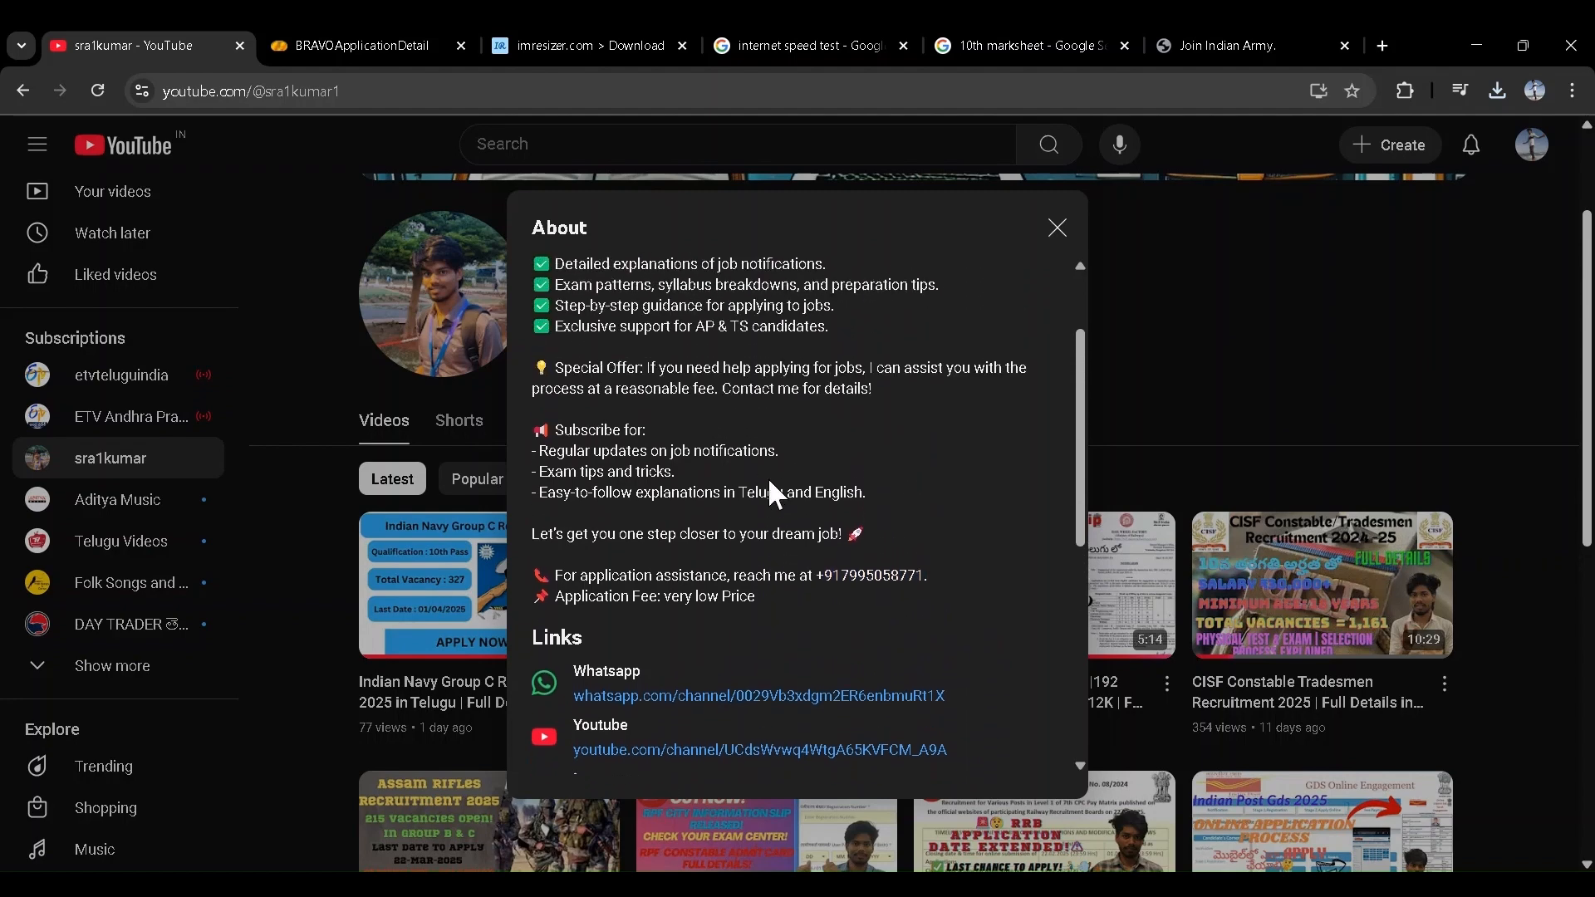
pyautogui.scroll(2, 771, 482)
pyautogui.scroll(-2, 925, 532)
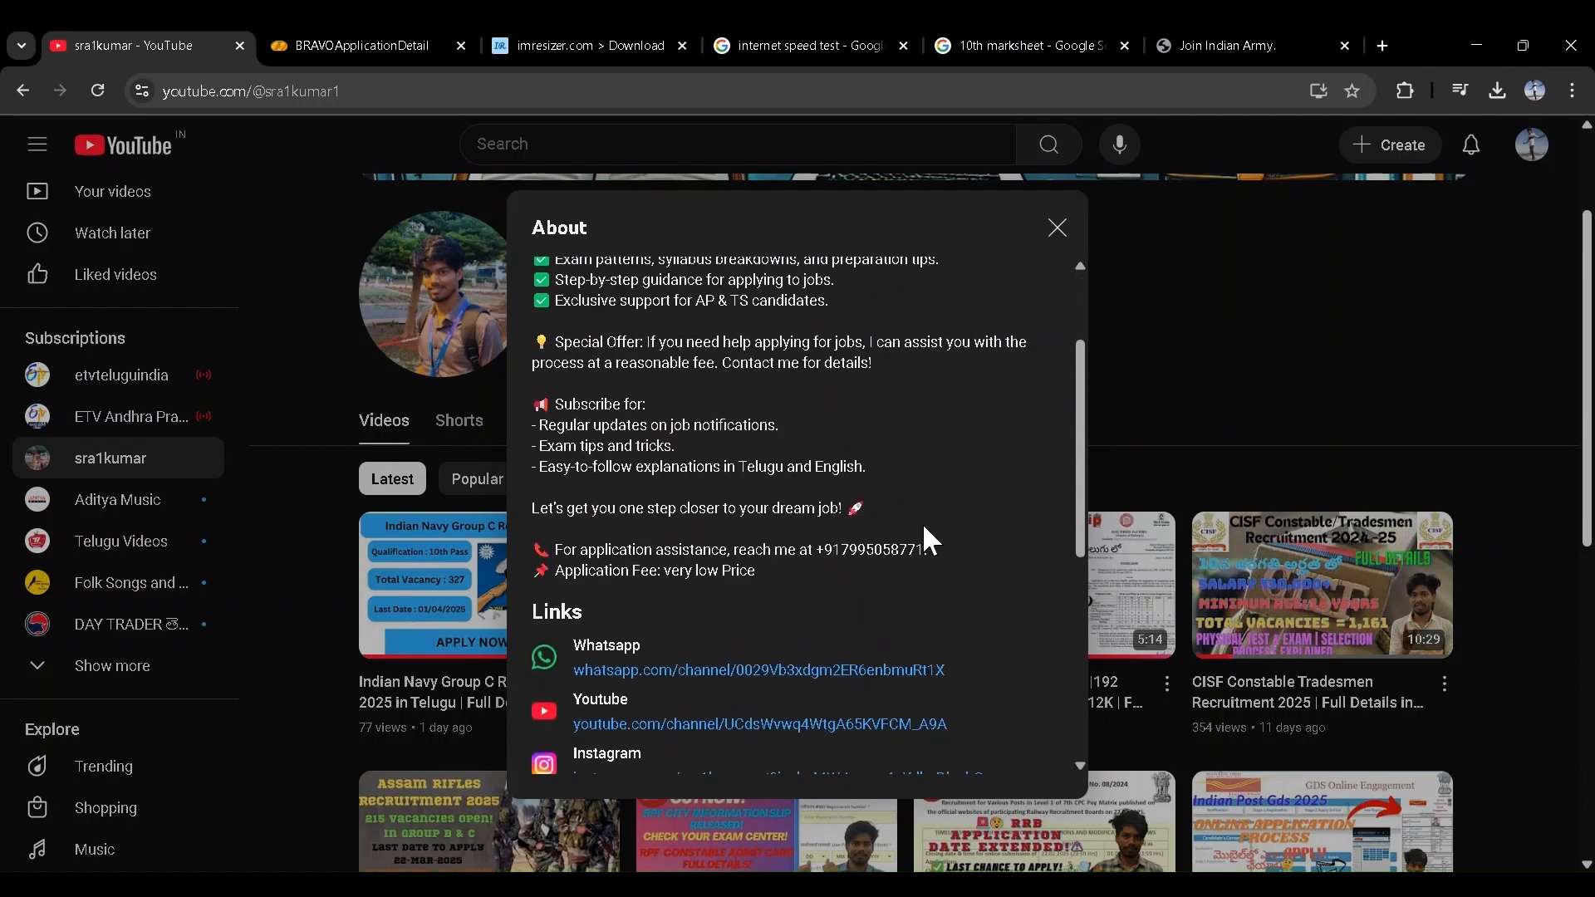